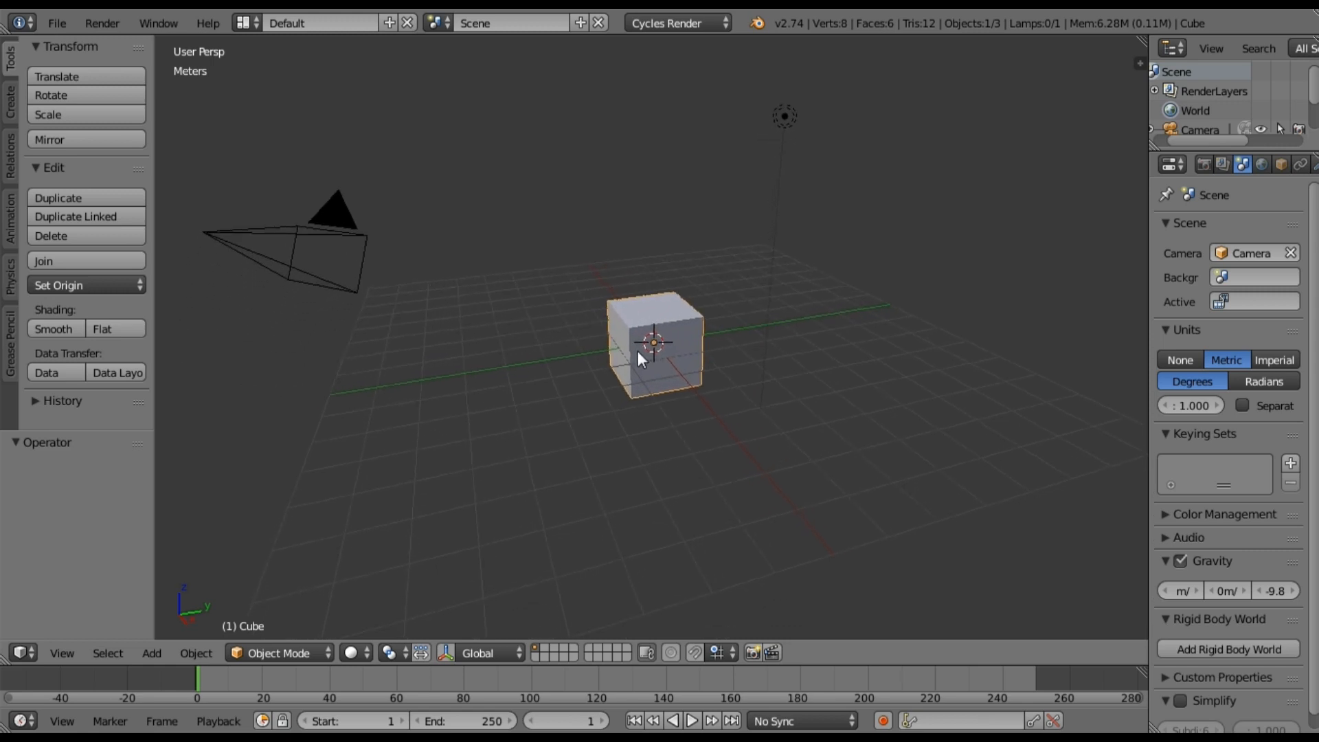
# - Choose Cycles Render as the scene's render engine
pyautogui.moveTo(637, 352)
pyautogui.mouseDown(button='middle')
pyautogui.moveTo(629, 369)
pyautogui.moveTo(642, 357)
pyautogui.mouseUp(button='middle')
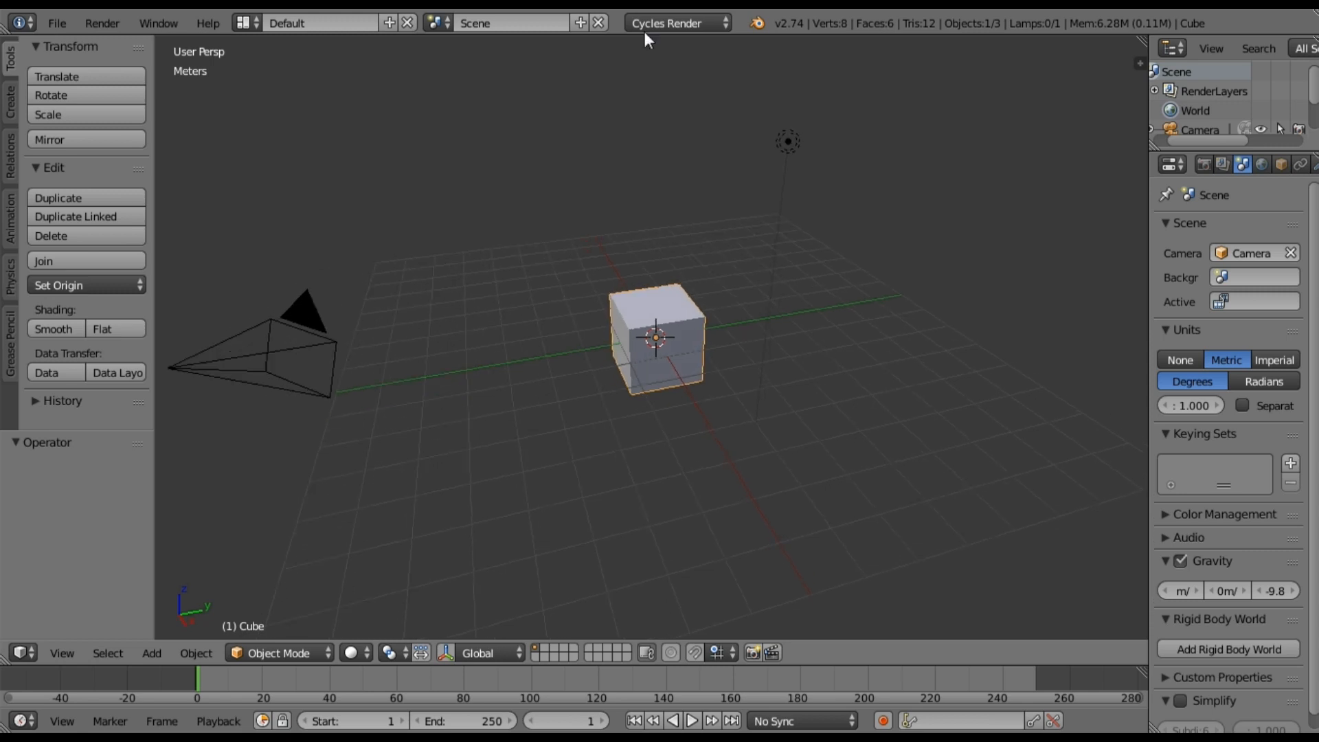
pyautogui.click(671, 30)
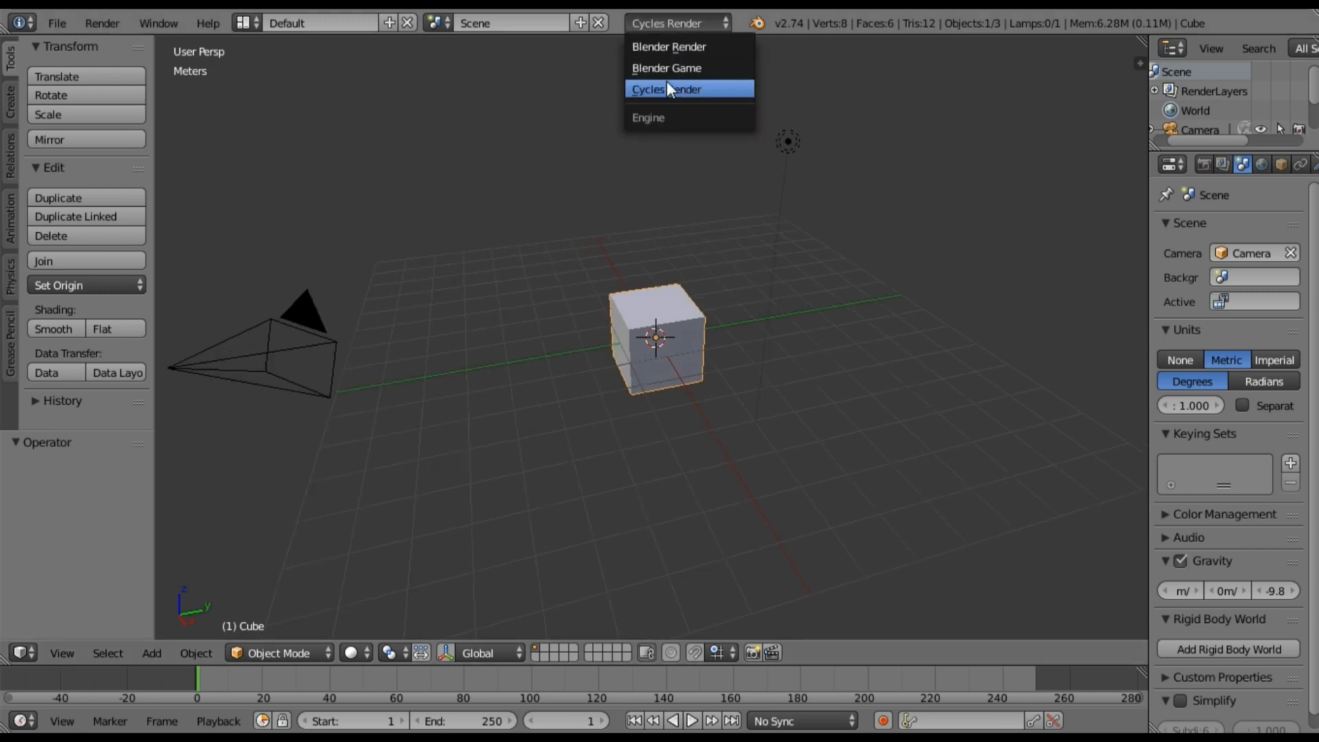
pyautogui.click(667, 84)
# - Delete the default cube and add a mesh circle at the origin
pyautogui.moveTo(628, 410); pyautogui.dragTo(615, 386, button='middle')
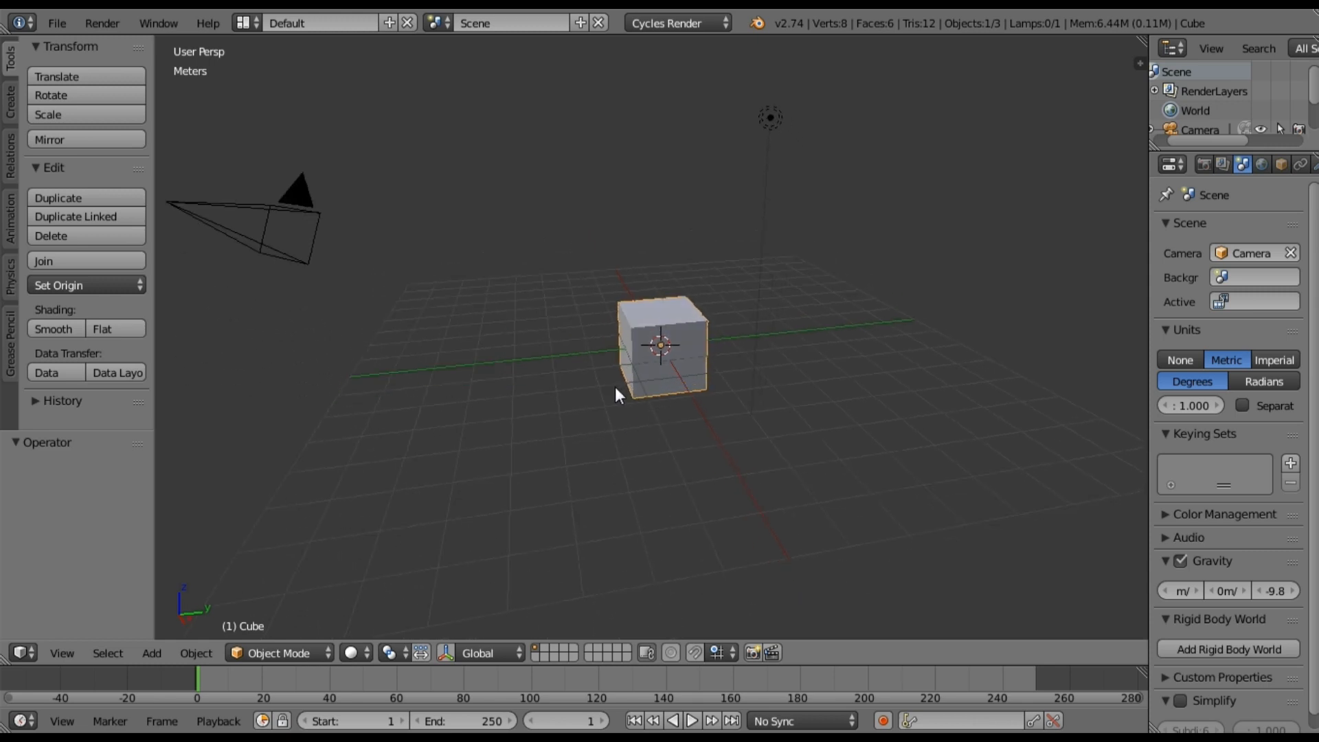
pyautogui.press('x')
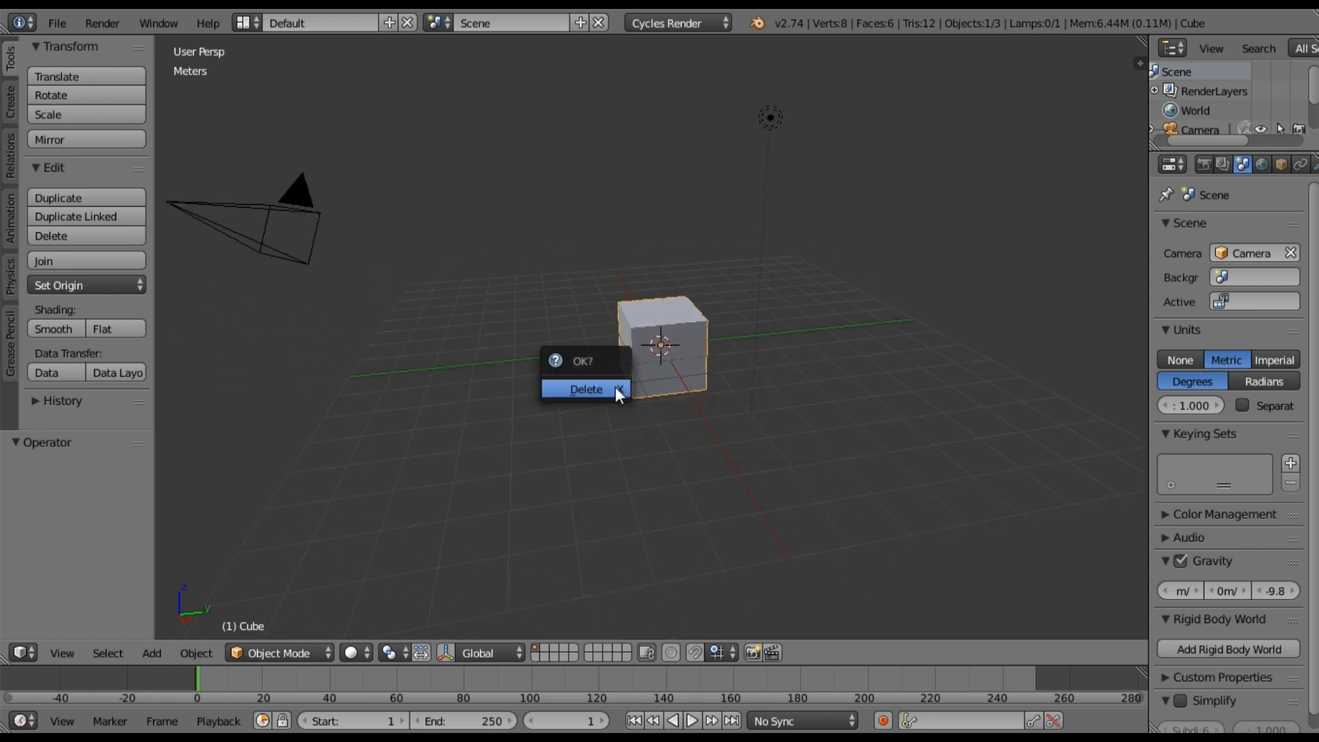
pyautogui.click(616, 386)
pyautogui.moveTo(624, 352); pyautogui.dragTo(634, 369, button='middle')
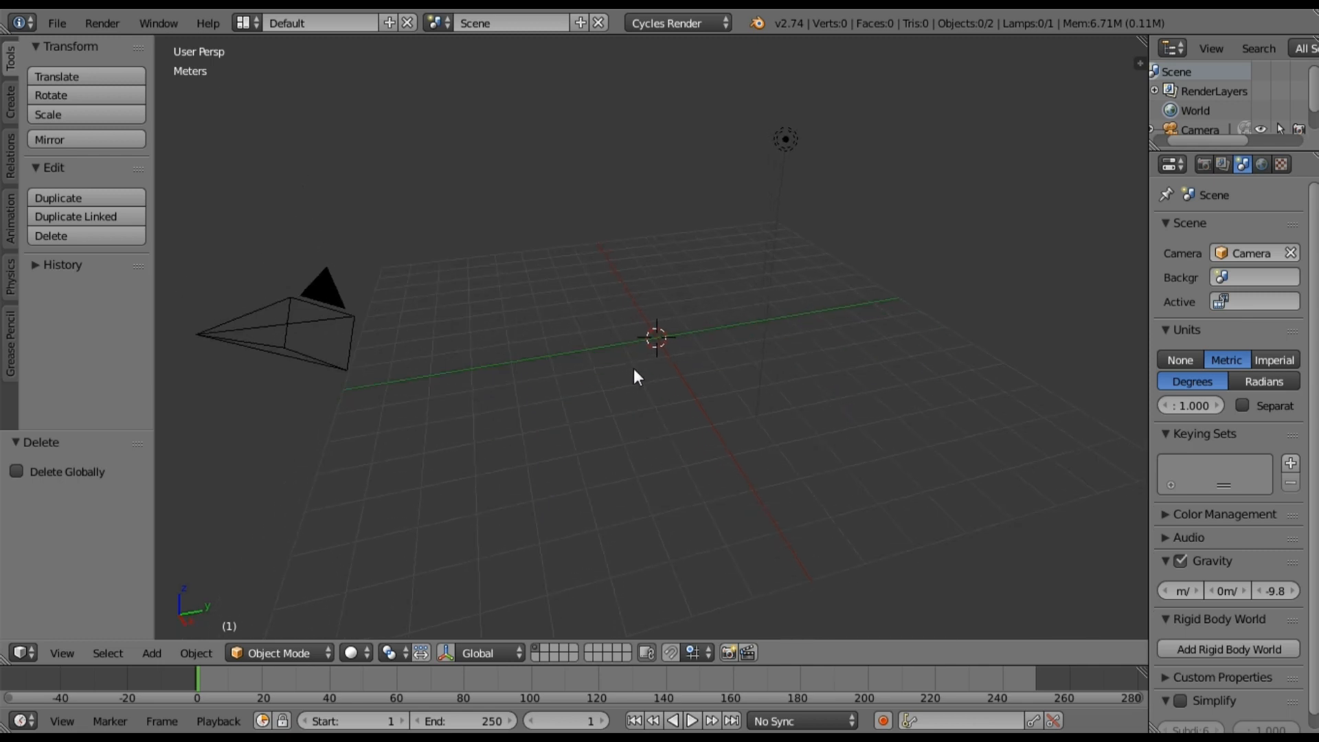
pyautogui.hotkey('shift', 'a')
pyautogui.moveTo(634, 369)
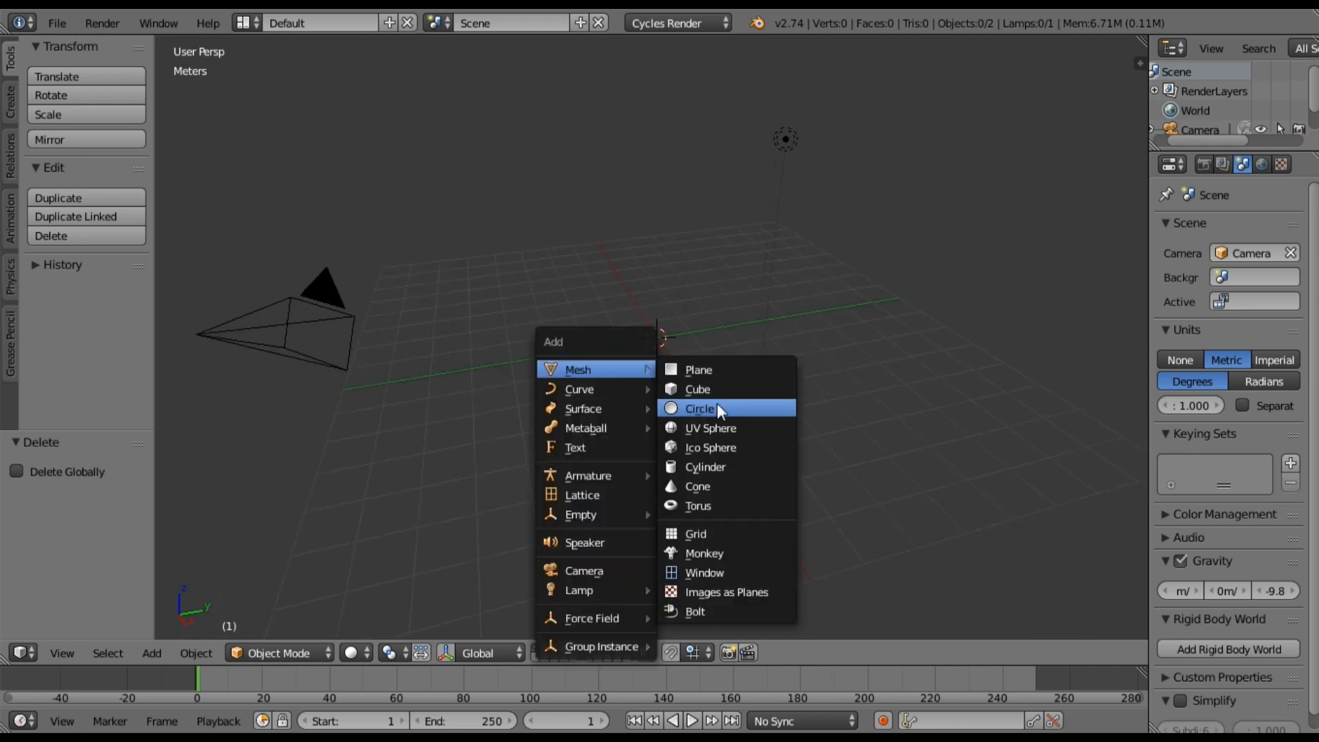
pyautogui.click(719, 410)
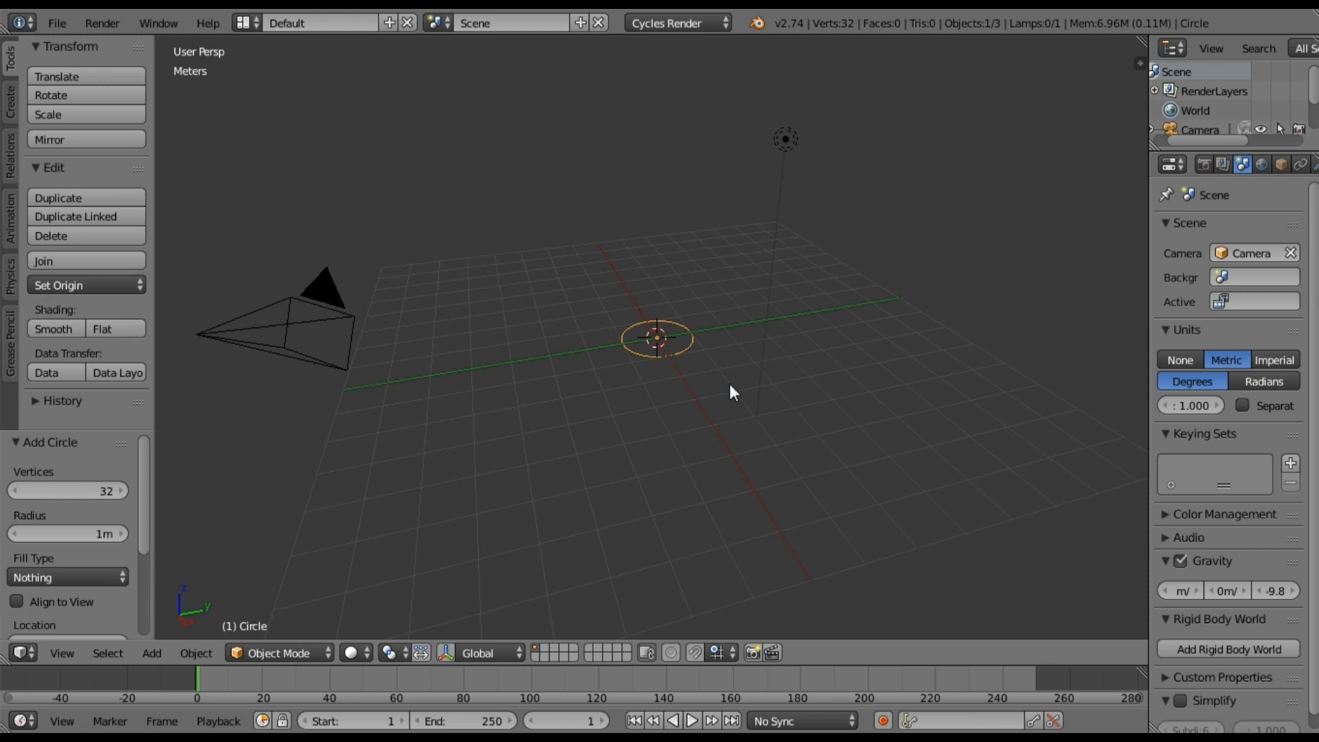
# - Rotate the circle 90° about the global Y axis
pyautogui.press('r')
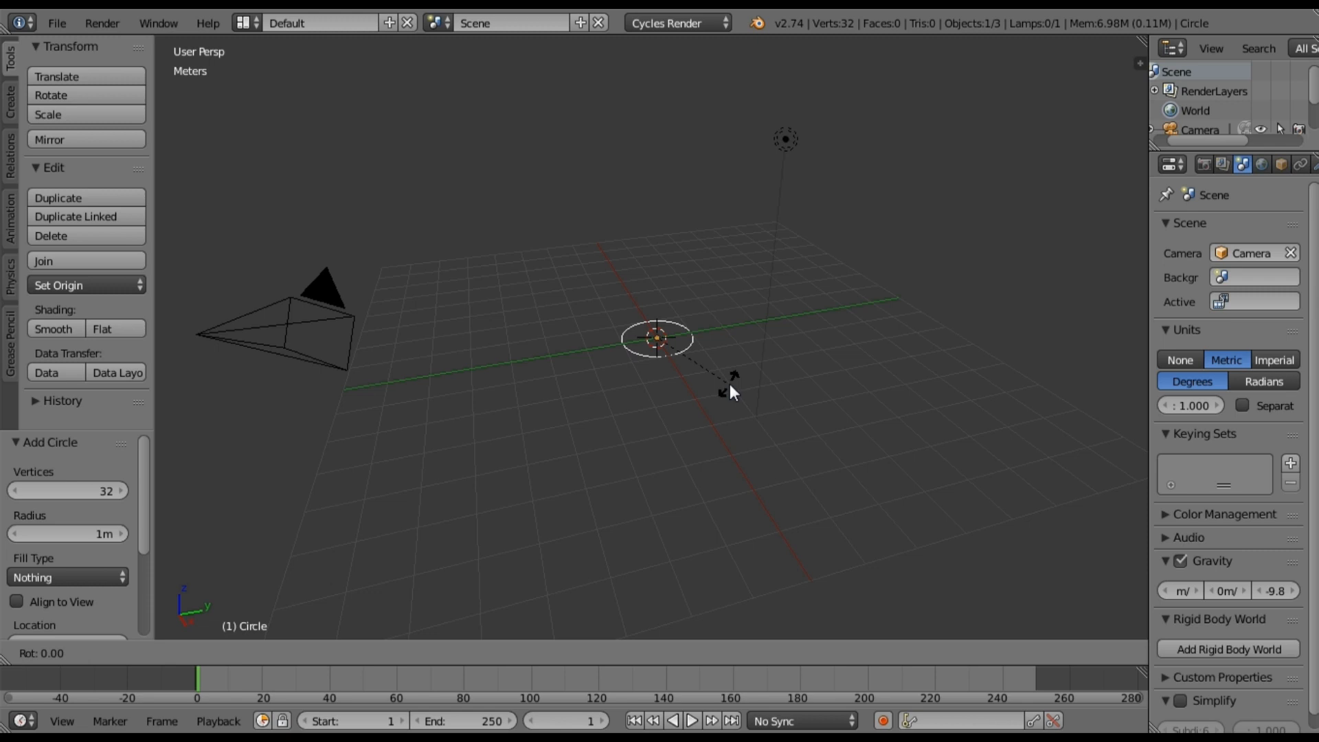
pyautogui.press('y')
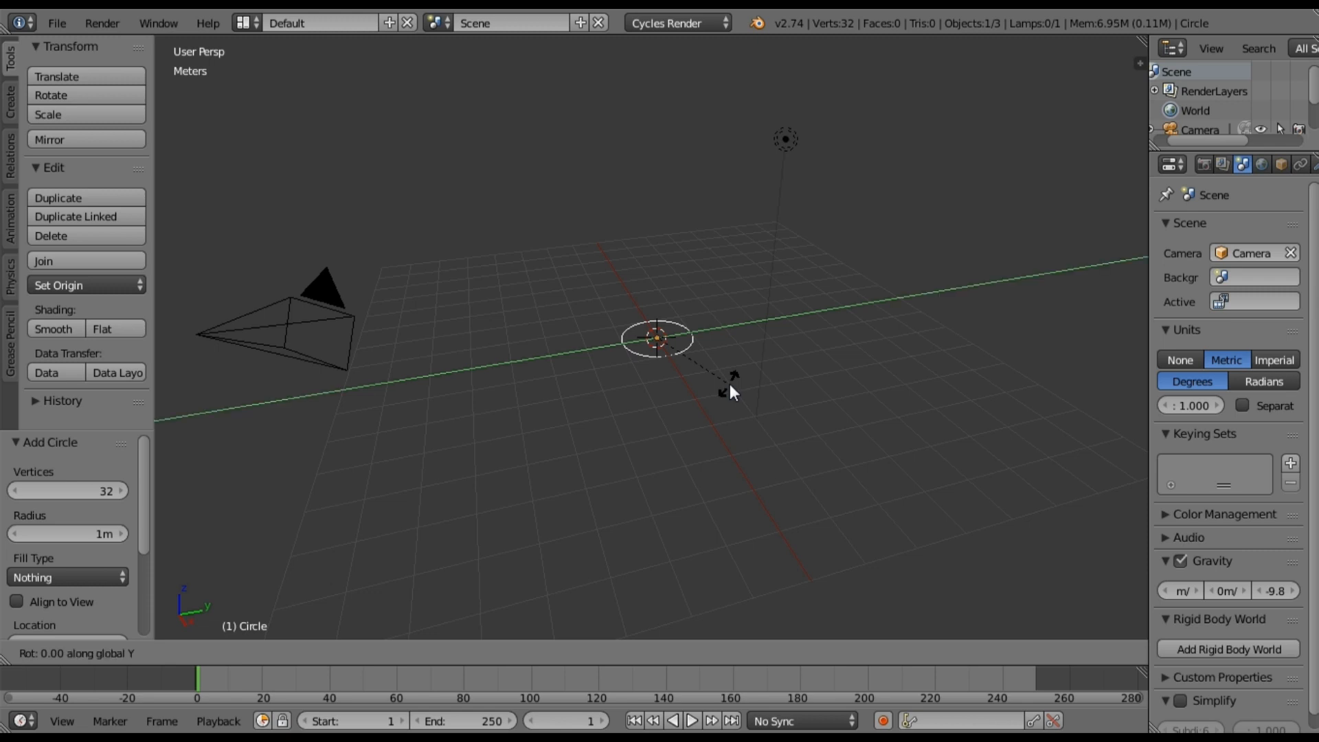
pyautogui.write('90')
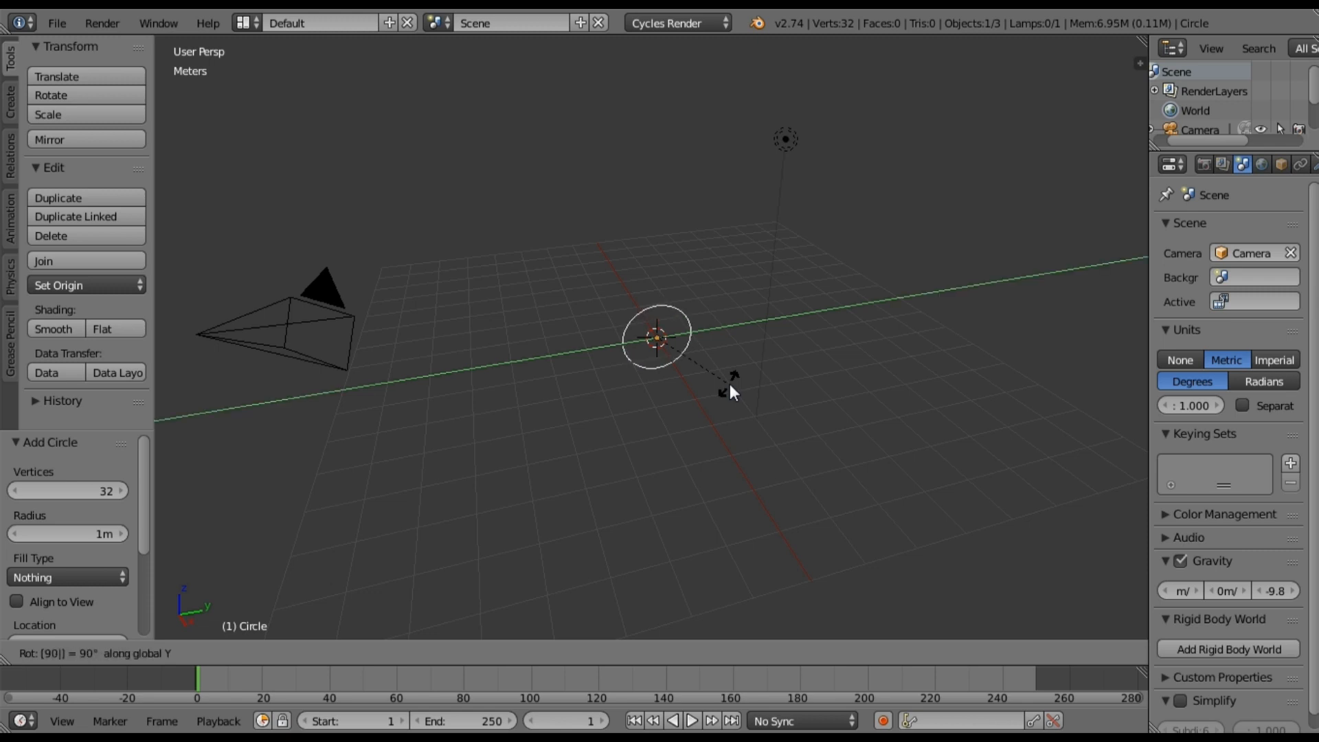
pyautogui.press('Return')
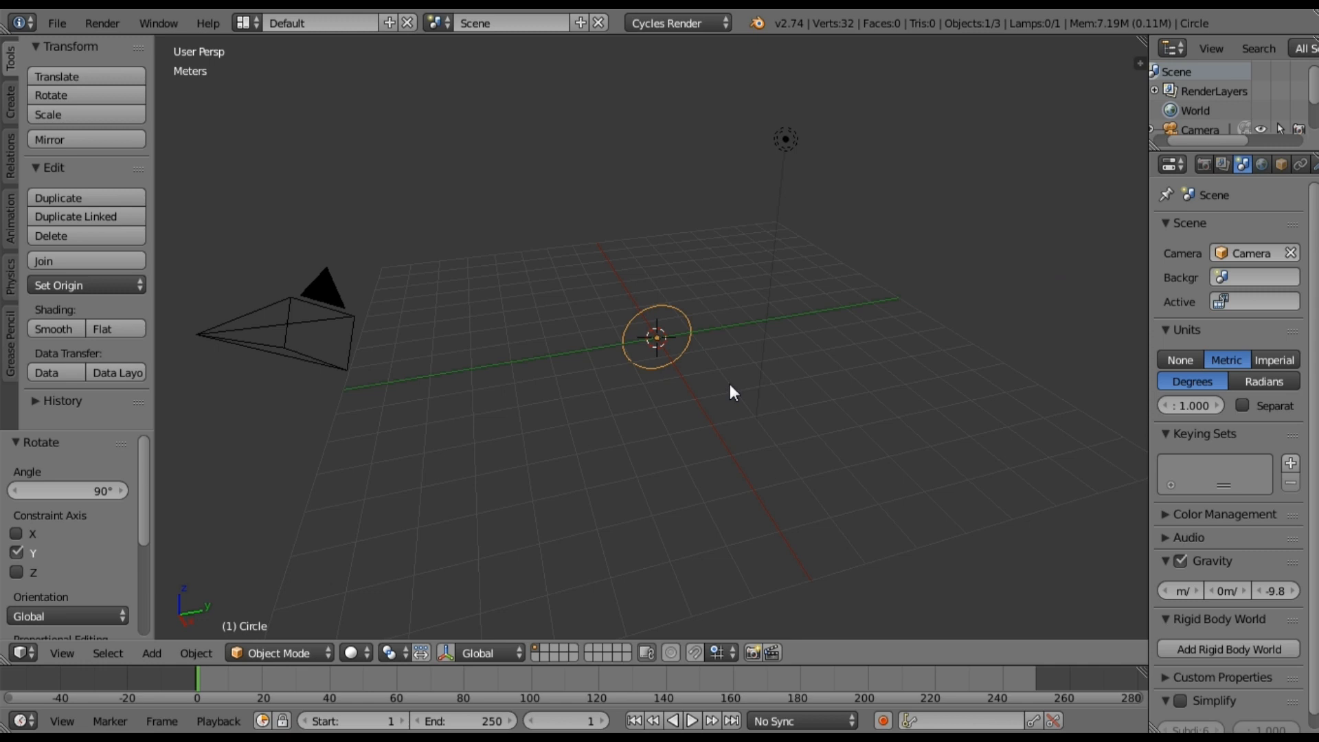
# - In front view and Edit Mode, extrude the whole circle -2 m along the X axis
pyautogui.press('KP_1')
pyautogui.scroll(5, 616, 413)
pyautogui.keyDown('shift'); pyautogui.moveTo(616, 413); pyautogui.dragTo(694, 314, button='middle'); pyautogui.keyUp('shift')
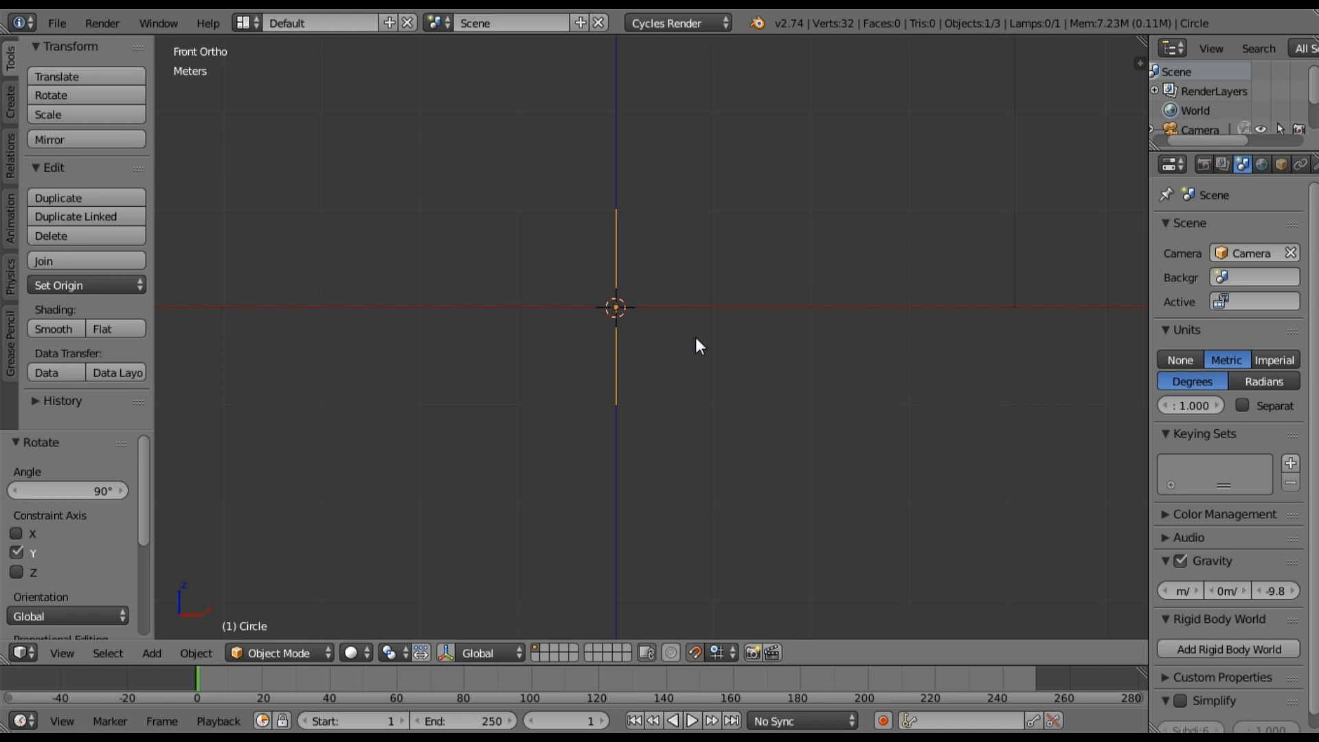
pyautogui.keyDown('shift'); pyautogui.moveTo(696, 337); pyautogui.dragTo(689, 292, button='middle'); pyautogui.keyUp('shift')
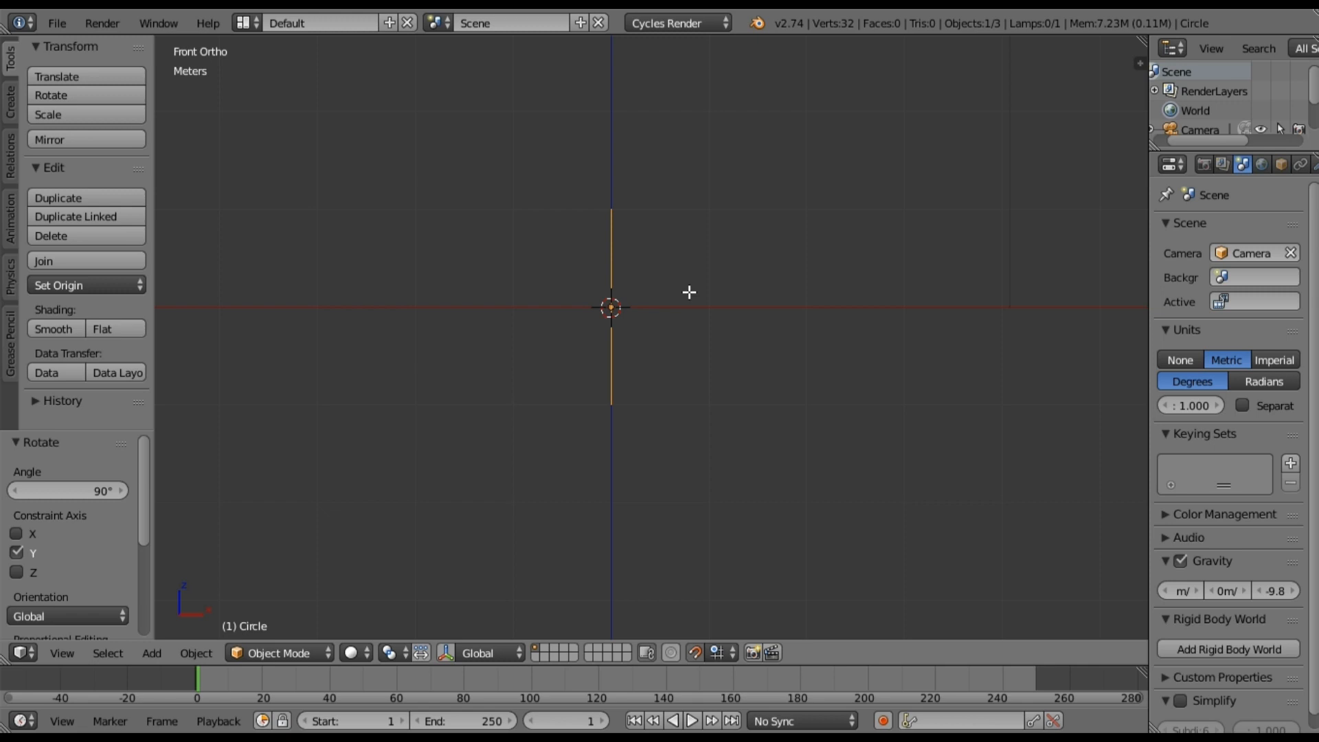
pyautogui.press('Tab')
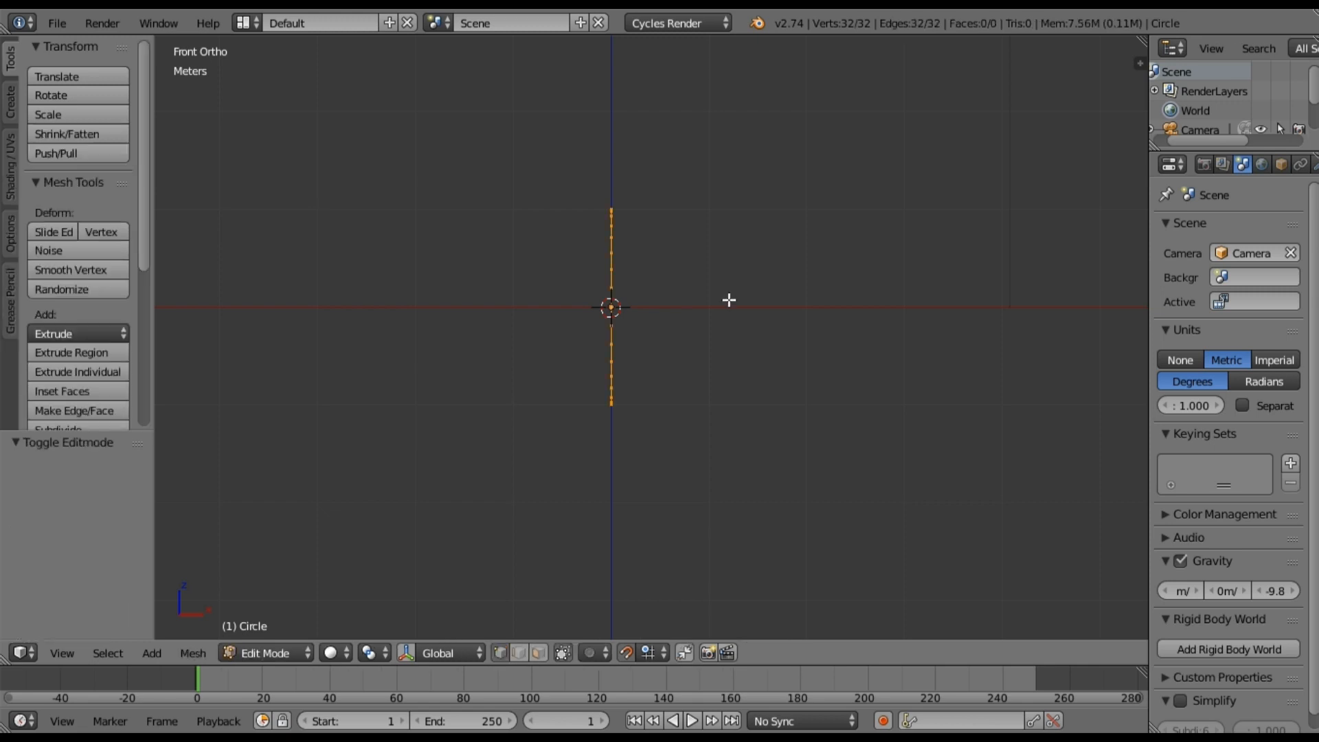
pyautogui.press('e')
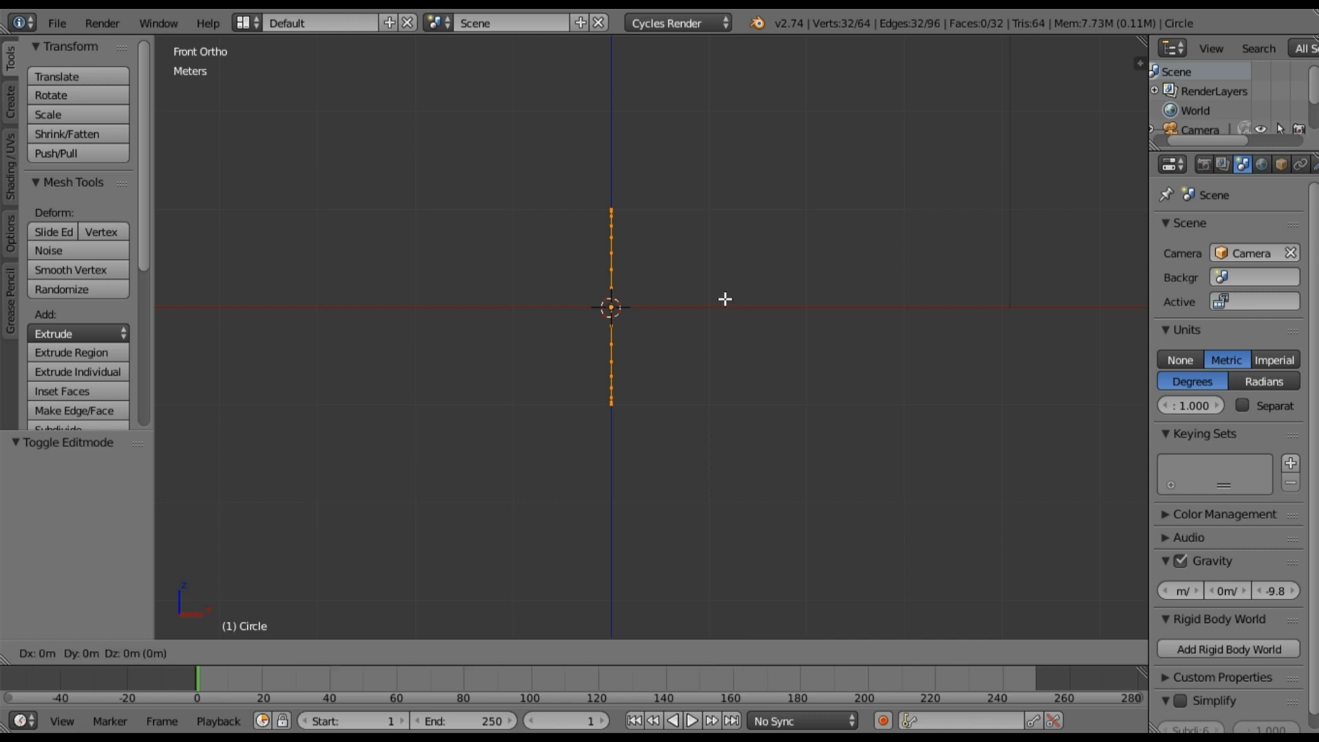
pyautogui.press('x')
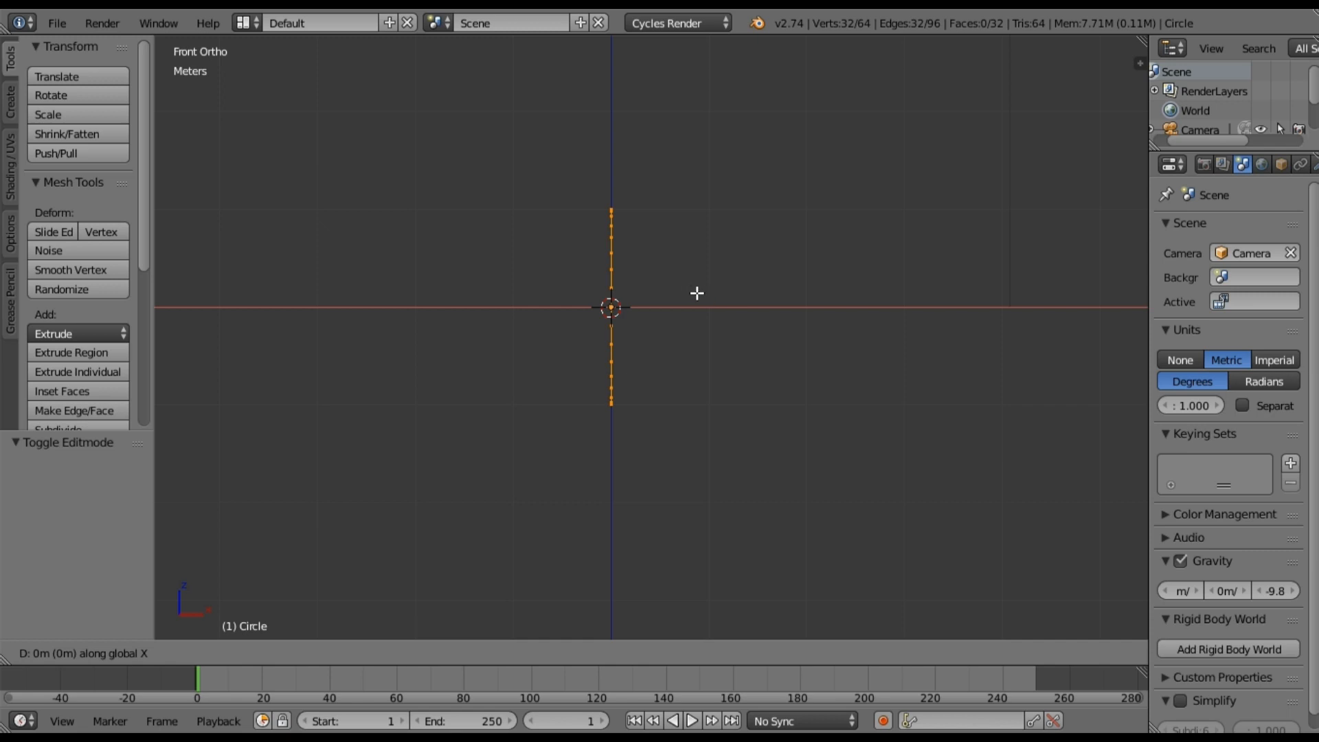
pyautogui.click(540, 275)
# - Extrude the new end ring a further -2 m along X, and deselect all vertices
pyautogui.keyDown('shift'); pyautogui.moveTo(536, 318); pyautogui.dragTo(713, 286, button='middle'); pyautogui.keyUp('shift')
pyautogui.press('e')
pyautogui.press('x')
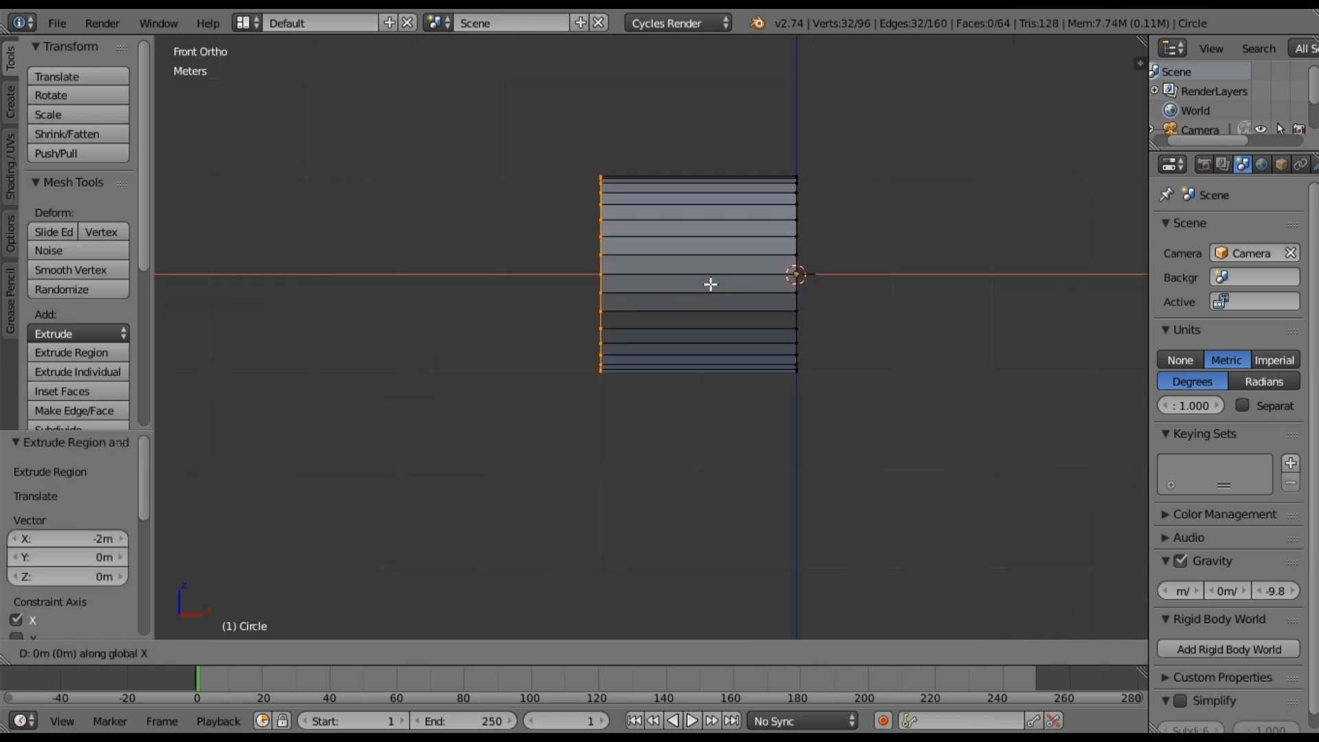
pyautogui.click(493, 269)
pyautogui.press('a')
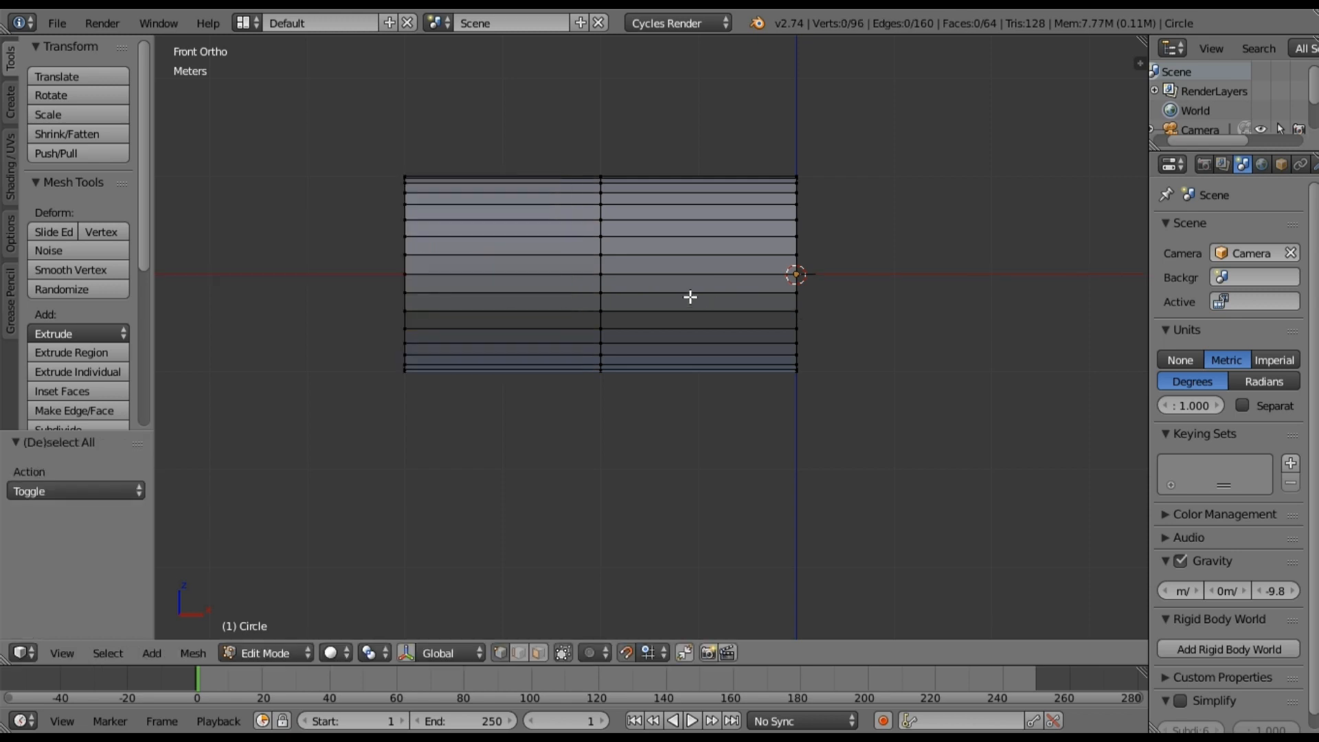
# - Select the complete vertex ring at the origin in wireframe shading and extrude it 2 m along X
pyautogui.keyDown('shift'); pyautogui.moveTo(691, 297); pyautogui.dragTo(556, 287, button='middle'); pyautogui.keyUp('shift')
pyautogui.press('z')
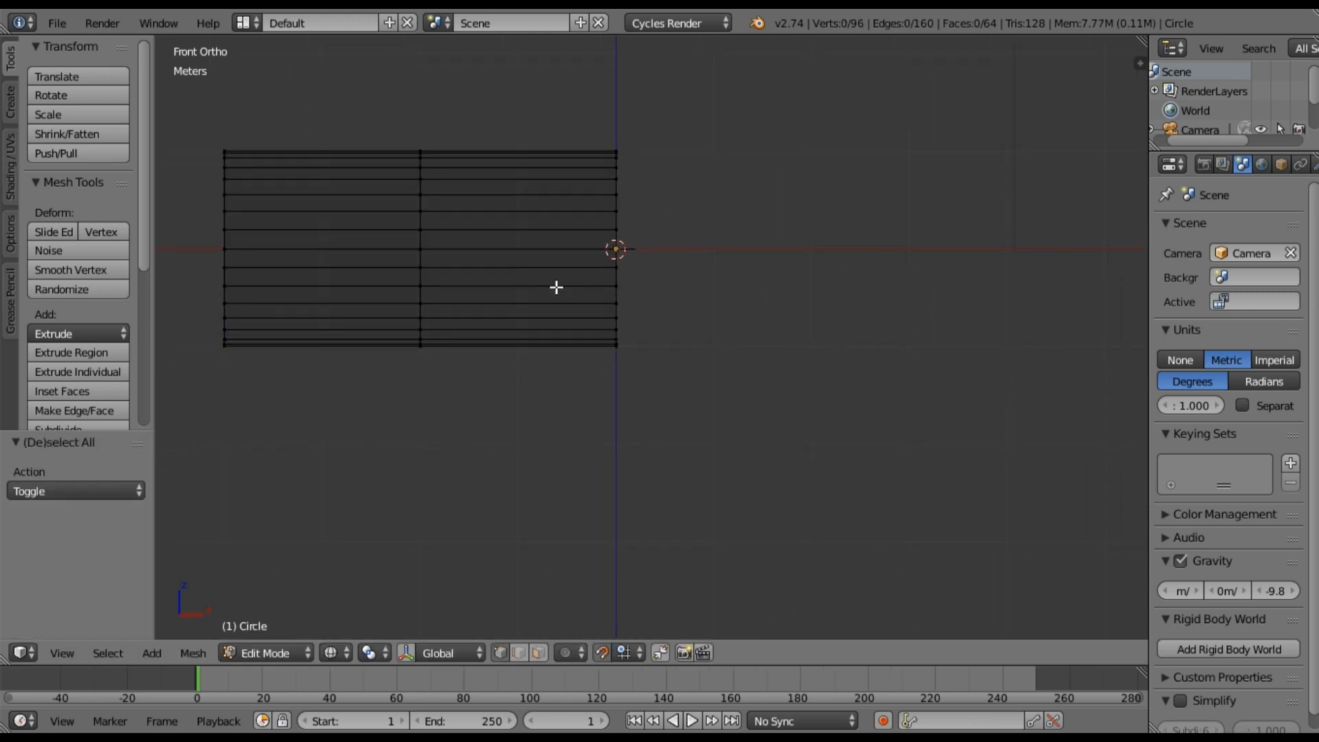
pyautogui.press('b')
pyautogui.moveTo(585, 106); pyautogui.dragTo(632, 282)
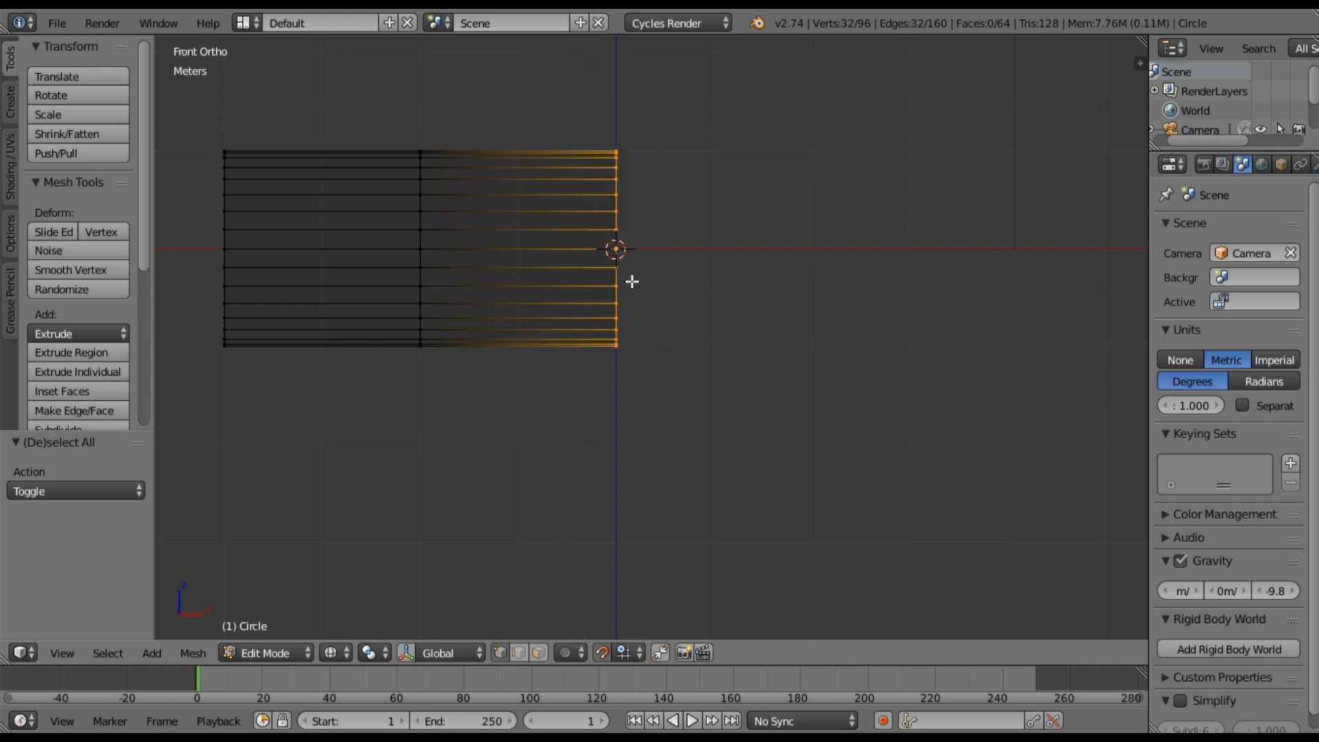
pyautogui.keyDown('shift'); pyautogui.moveTo(632, 281); pyautogui.dragTo(523, 301, button='middle'); pyautogui.keyUp('shift')
pyautogui.press('Tab')
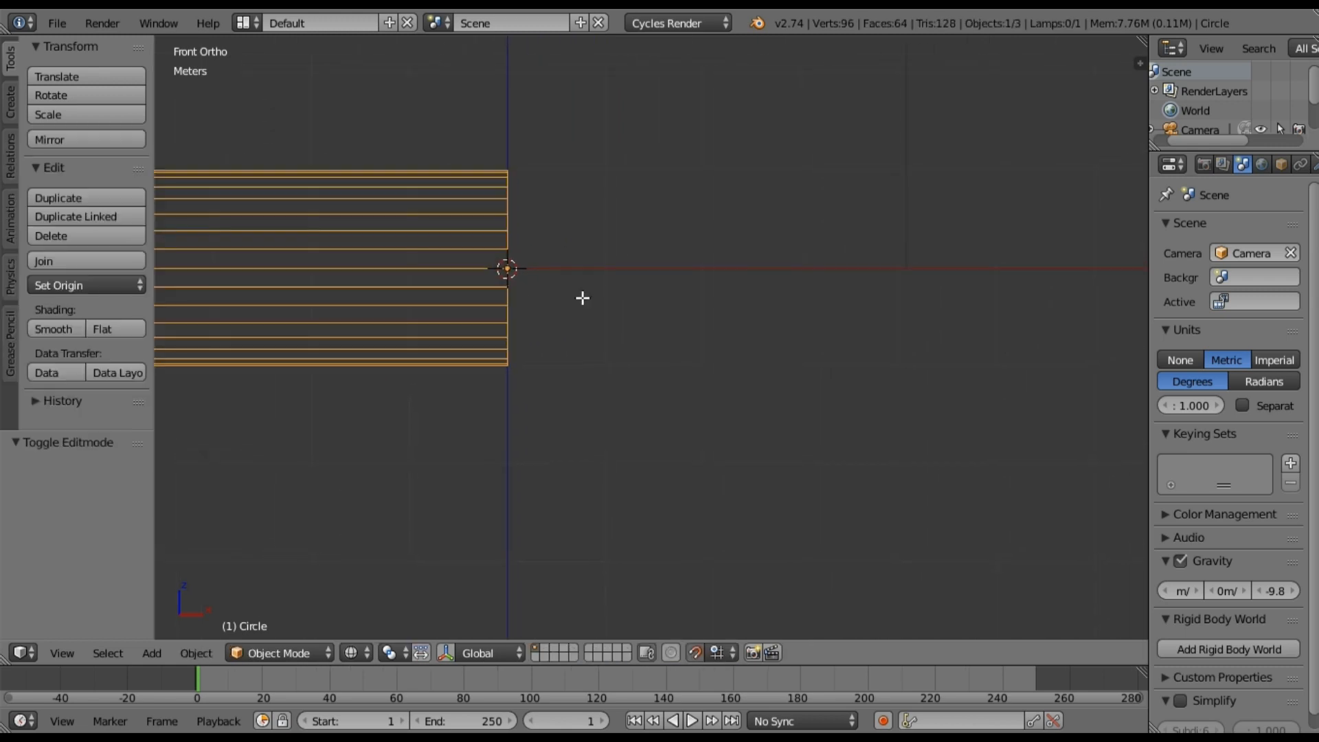
pyautogui.press('Tab')
pyautogui.keyDown('shift'); pyautogui.moveTo(607, 309); pyautogui.dragTo(580, 291, button='middle'); pyautogui.keyUp('shift')
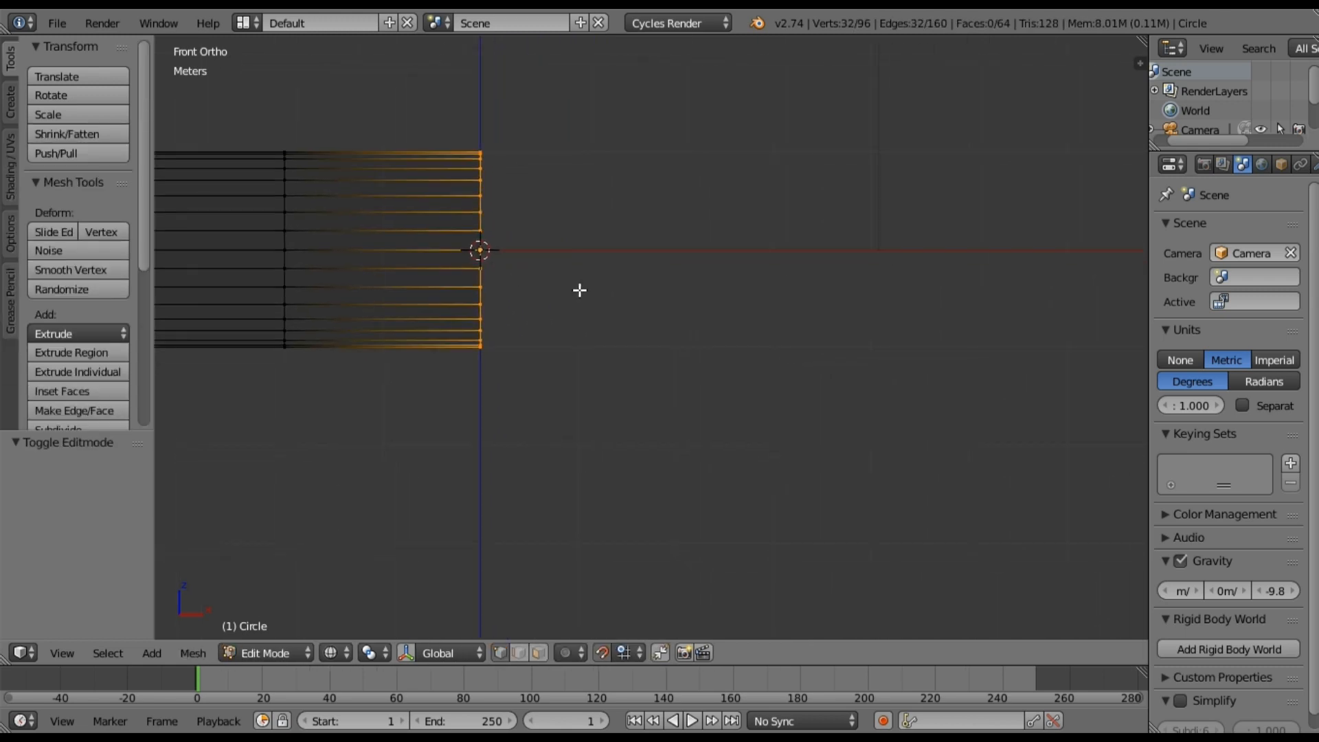
pyautogui.press('e')
pyautogui.write('x')
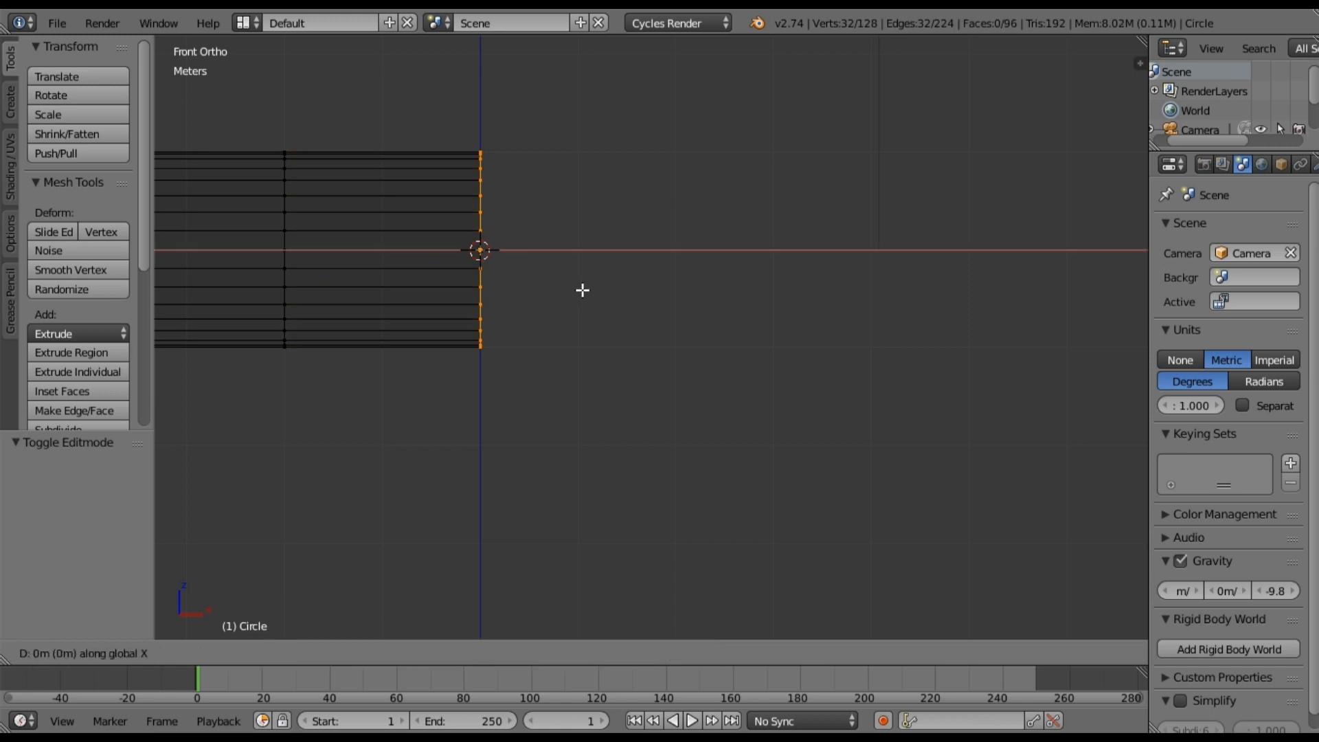
pyautogui.write('1')
pyautogui.press('BackSpace')
pyautogui.write('2')
pyautogui.press('Return')
# - Extrude the positive-X end ring another 2 m along X, and return to solid shading with nothing selected
pyautogui.keyDown('shift'); pyautogui.moveTo(757, 289); pyautogui.dragTo(567, 306, button='middle'); pyautogui.keyUp('shift')
pyautogui.press('e')
pyautogui.write('x')
pyautogui.write('2')
pyautogui.press('Return')
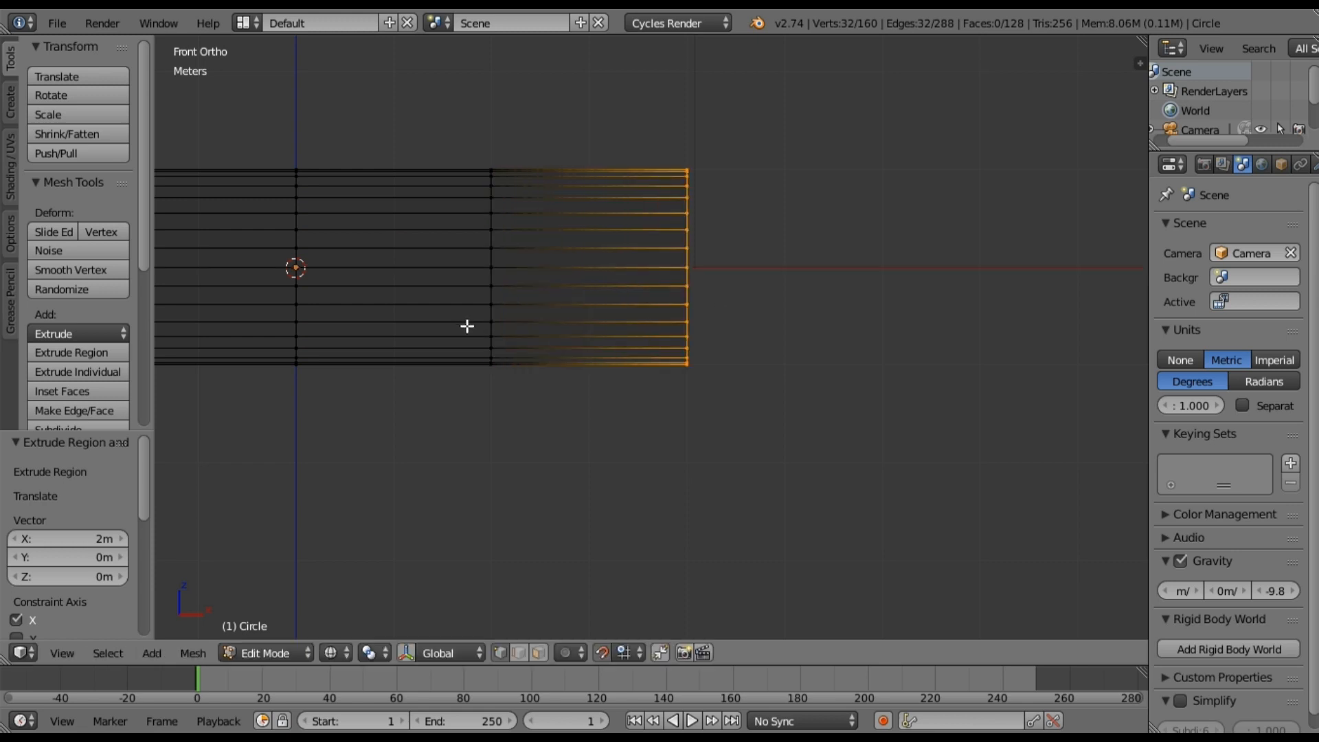
pyautogui.keyDown('shift'); pyautogui.moveTo(467, 326); pyautogui.dragTo(654, 268, button='middle'); pyautogui.keyUp('shift')
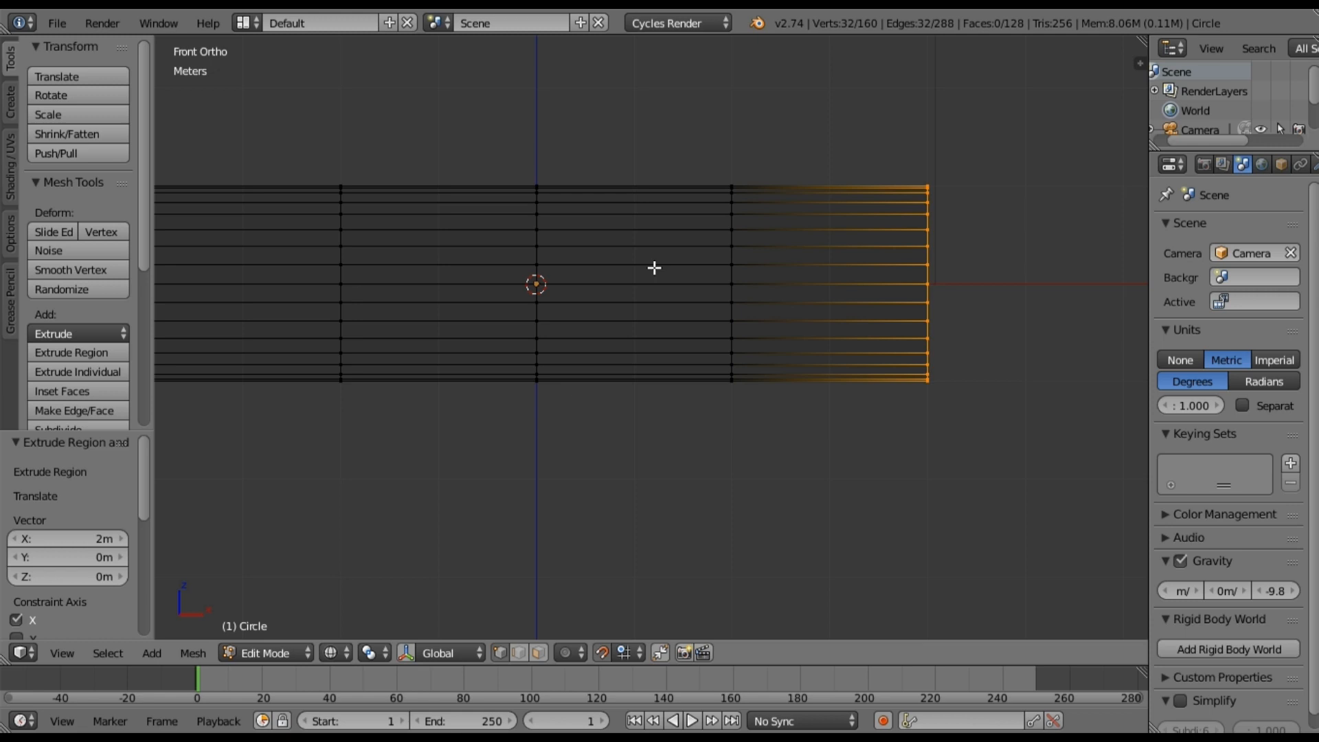
pyautogui.press('a')
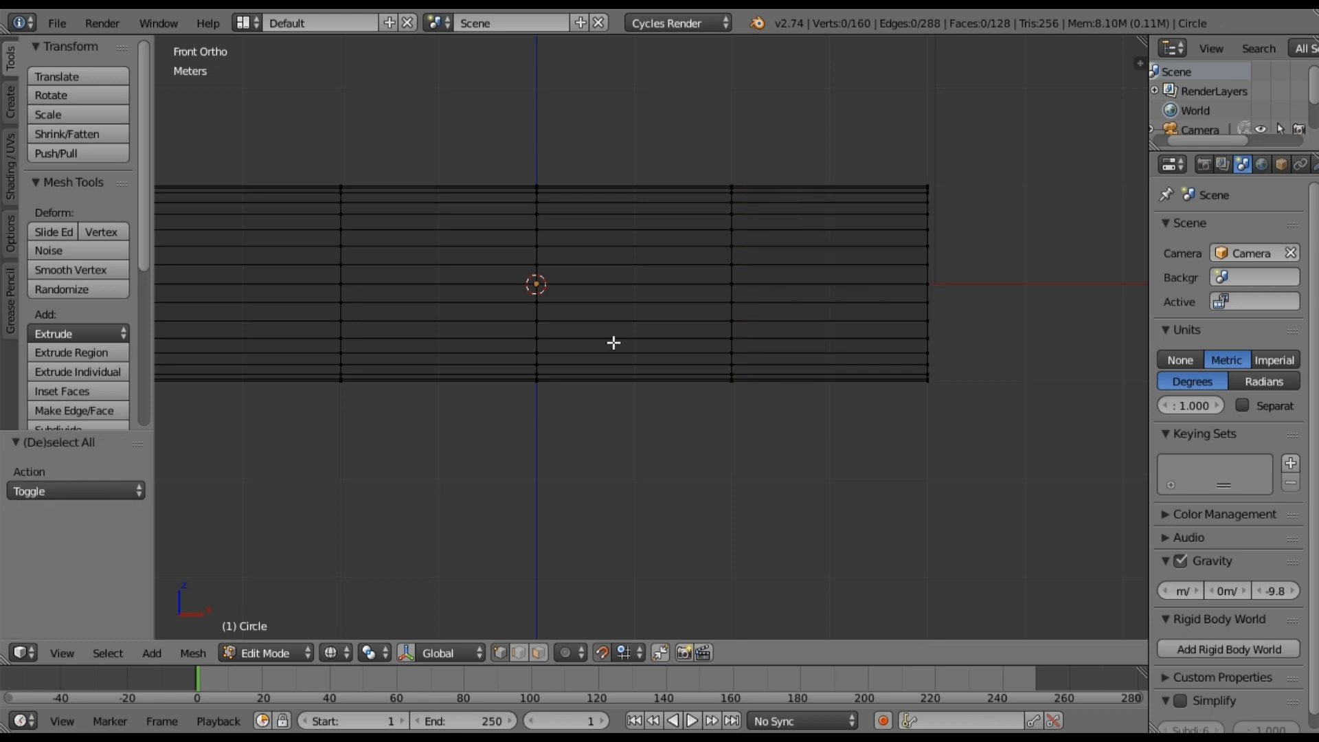
pyautogui.moveTo(613, 342)
pyautogui.keyDown('shift'); pyautogui.mouseDown(button='middle')
pyautogui.moveTo(724, 296)
pyautogui.moveTo(680, 315)
pyautogui.moveTo(647, 295)
pyautogui.moveTo(784, 306)
pyautogui.moveTo(806, 354)
pyautogui.moveTo(851, 385)
pyautogui.mouseUp(button='middle'); pyautogui.keyUp('shift')
pyautogui.press('z')
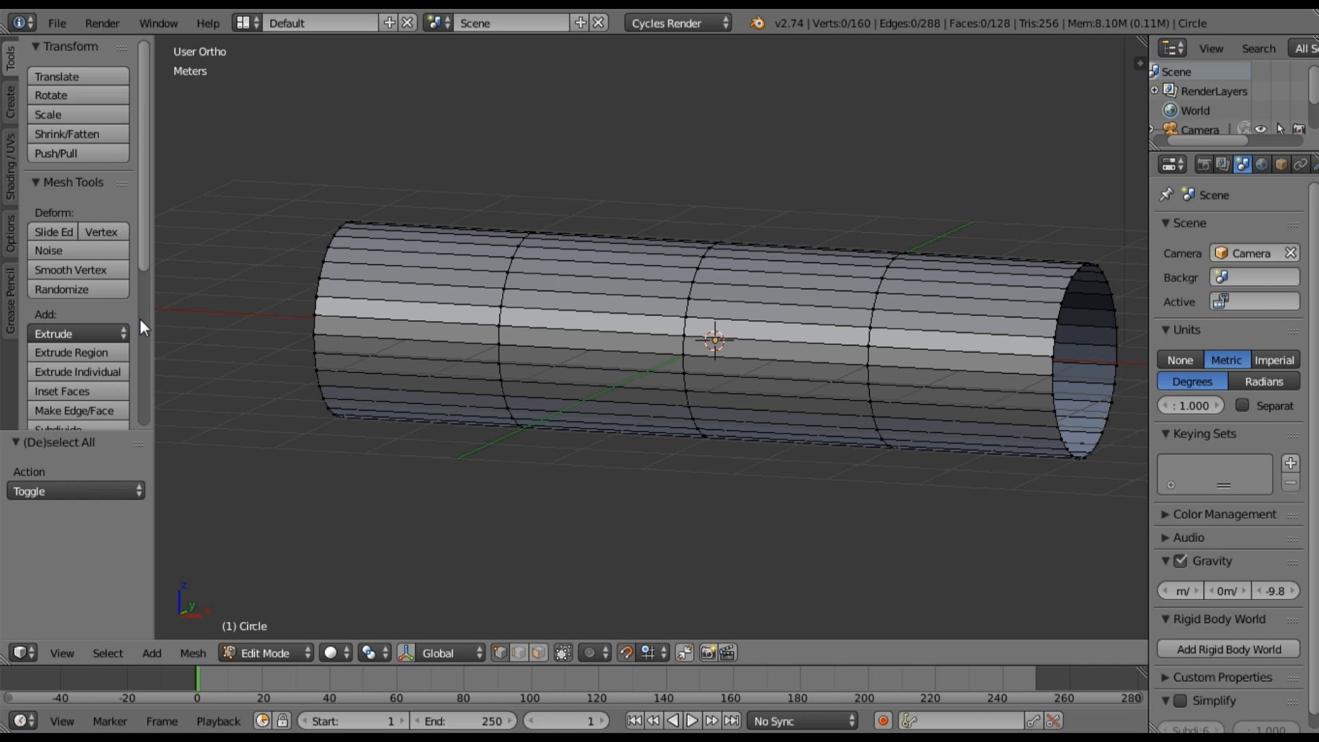
# - Add 8 evenly spaced loop cuts, without sliding them, to the tube segment at the negative-X end
pyautogui.scroll(-5, 118, 328)
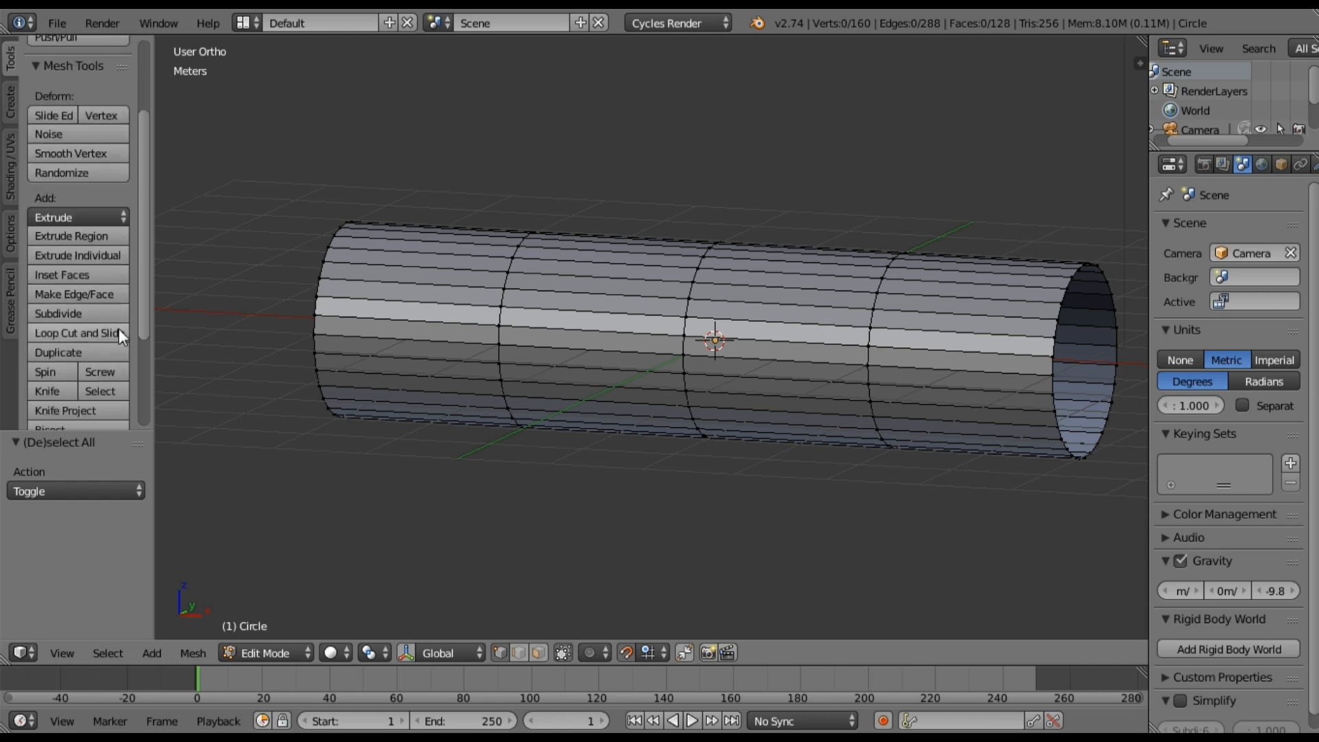
pyautogui.click(110, 296)
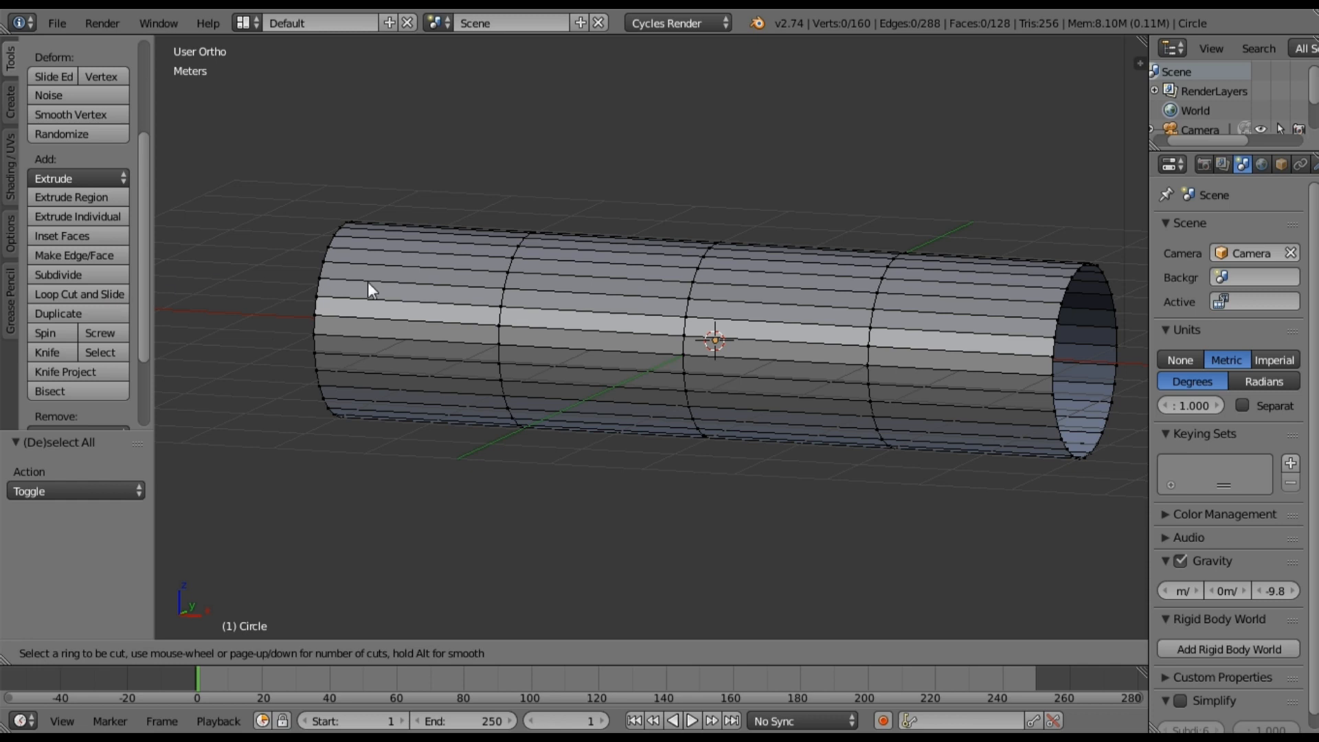
pyautogui.scroll(1, 409, 314)
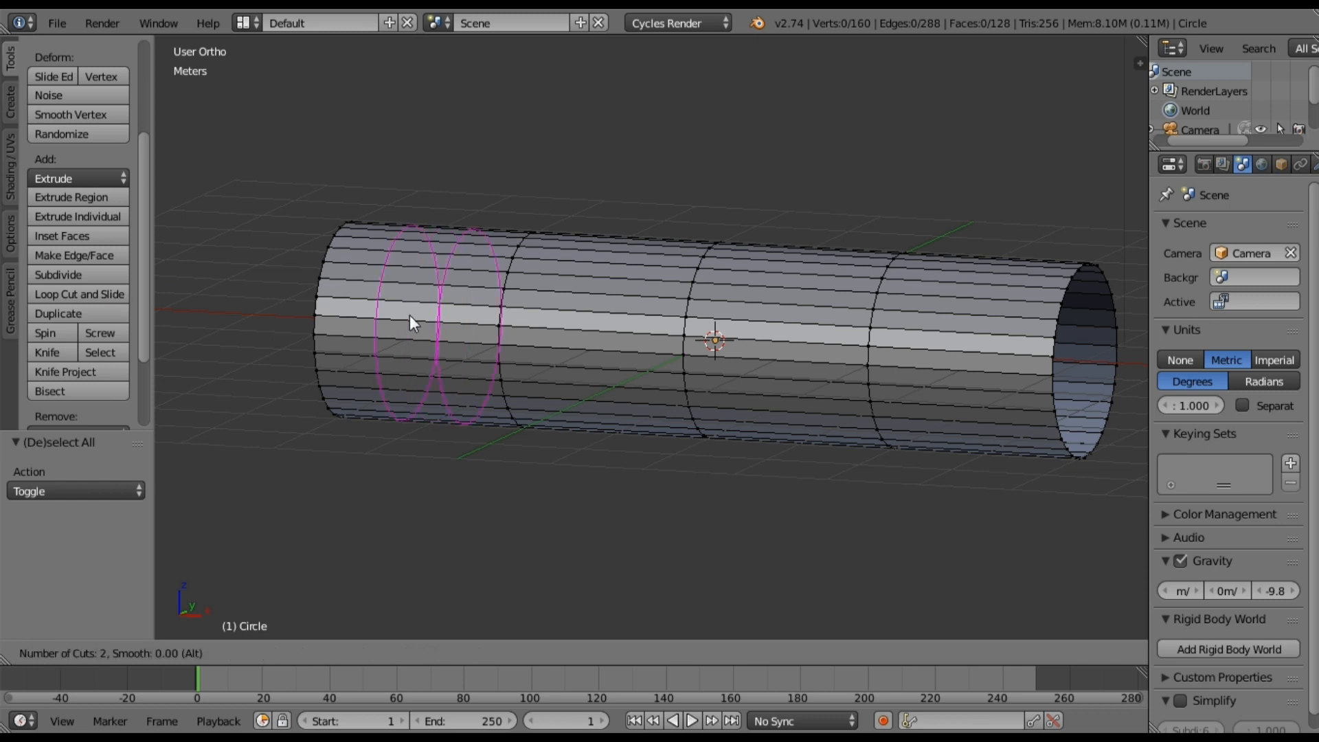
pyautogui.scroll(3, 411, 319)
pyautogui.scroll(1, 411, 320)
pyautogui.scroll(1, 411, 320)
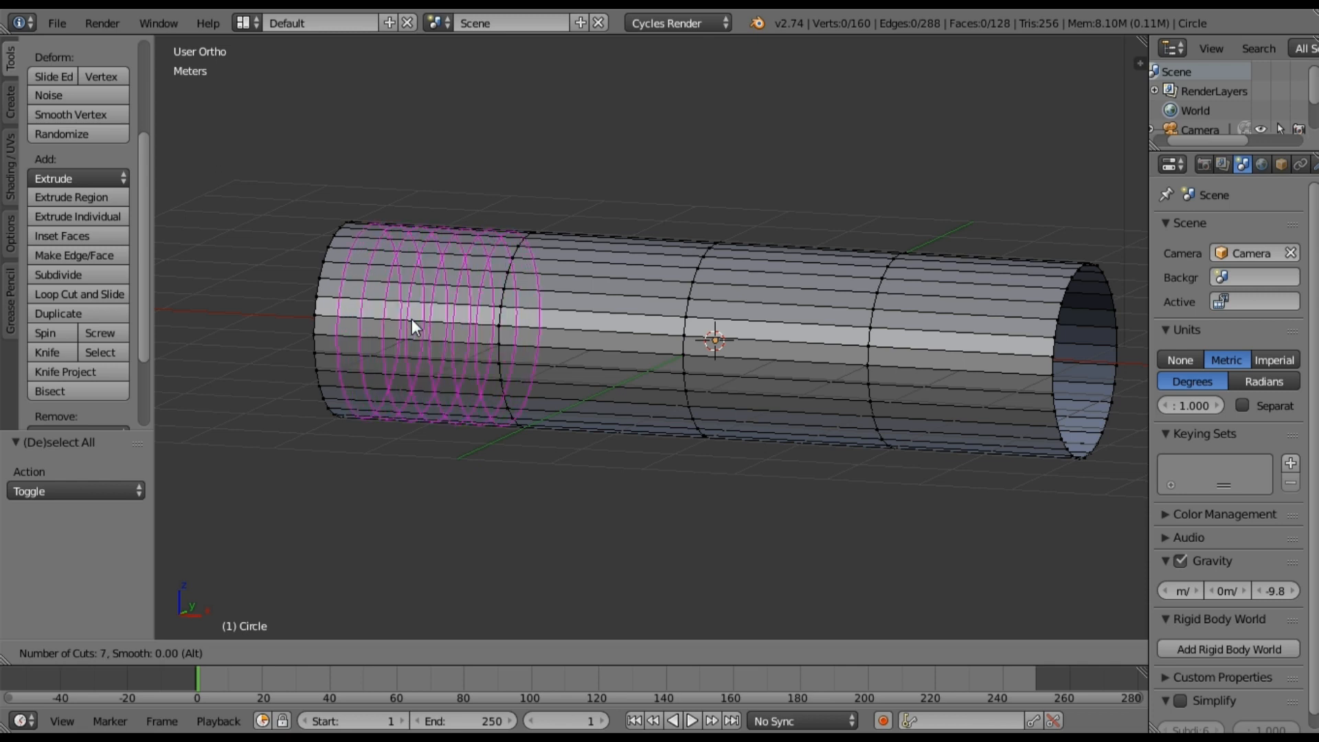
pyautogui.scroll(1, 411, 326)
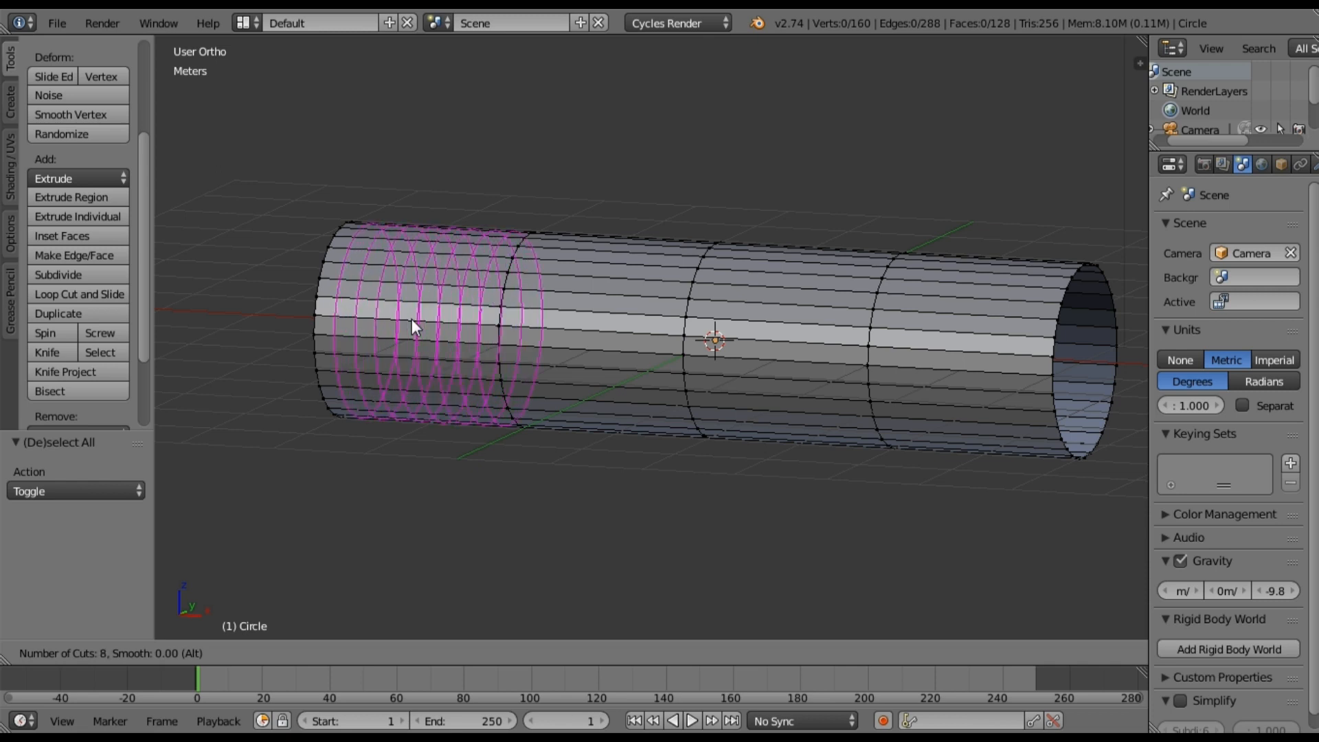
pyautogui.click(411, 319)
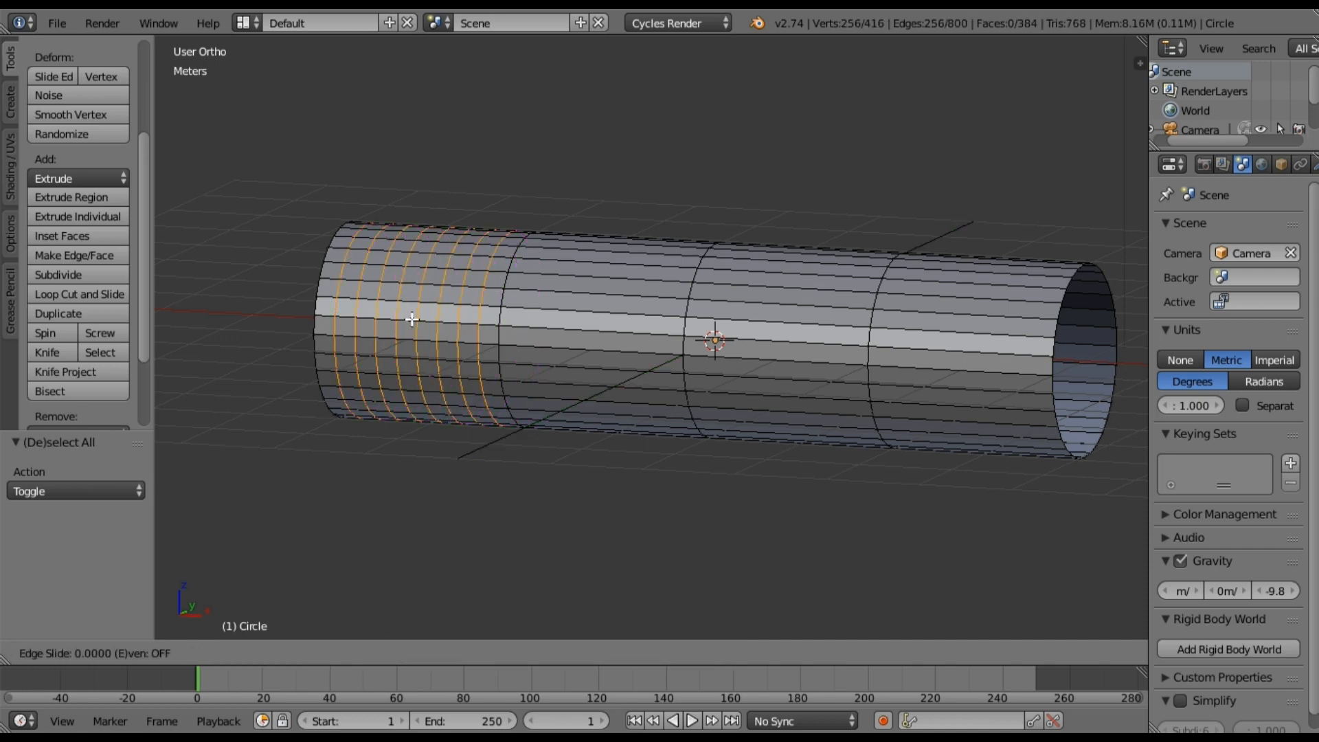
pyautogui.rightClick(411, 318)
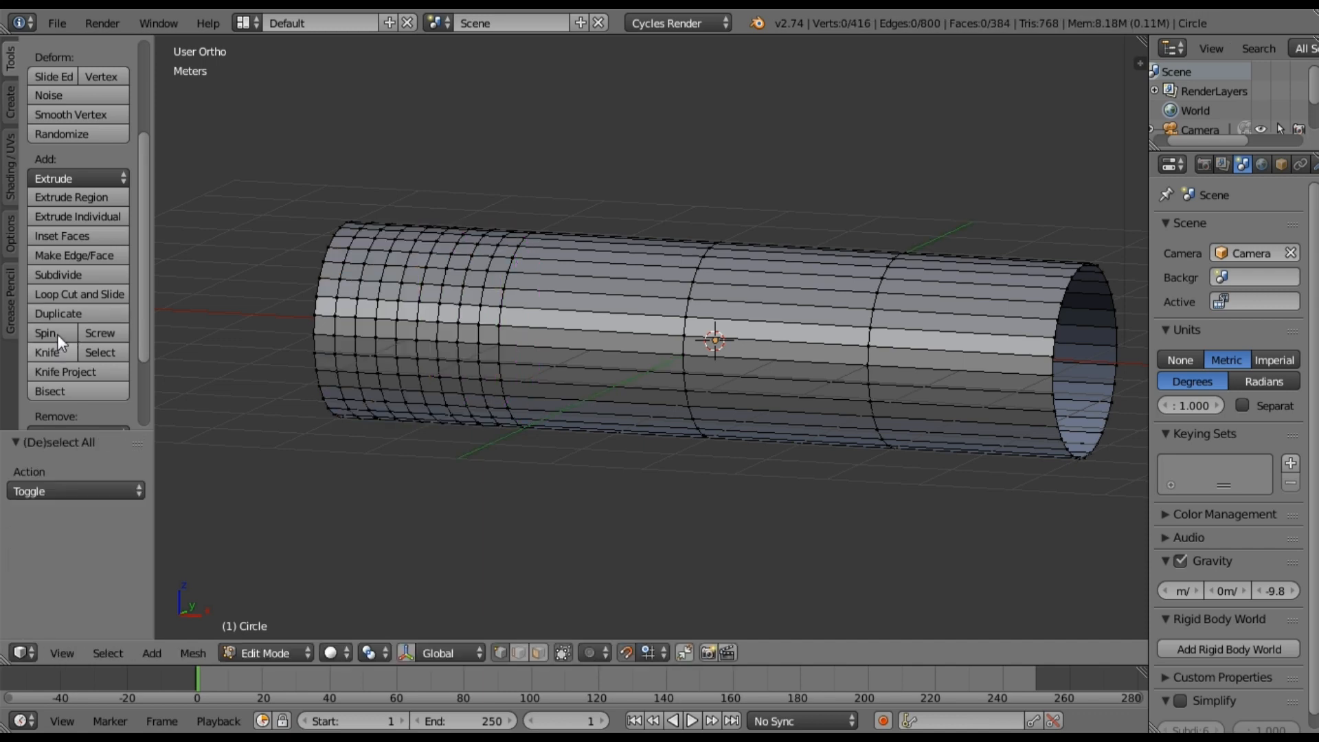
# - Add 8 evenly spaced loop cuts, without sliding them, to the tube segment just on the negative-X side of the origin
pyautogui.click(76, 295)
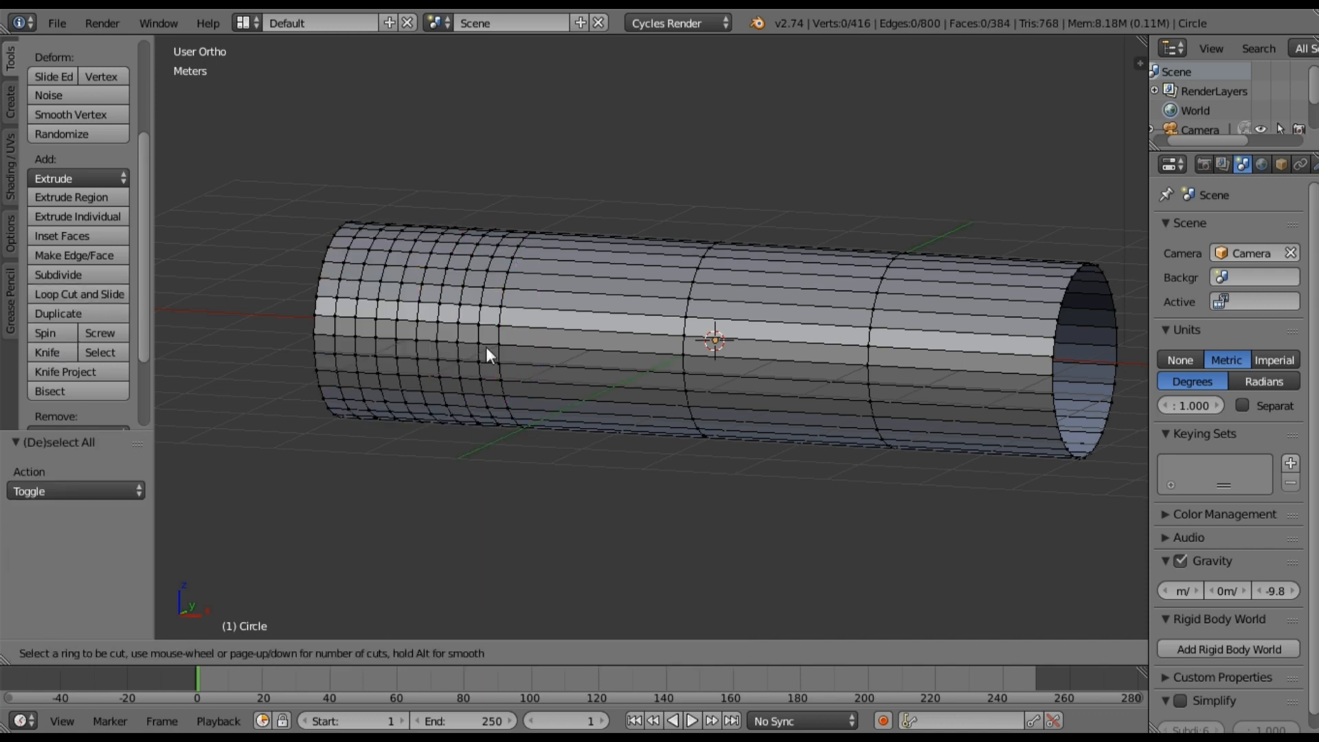
pyautogui.scroll(7, 616, 338)
pyautogui.click(616, 336)
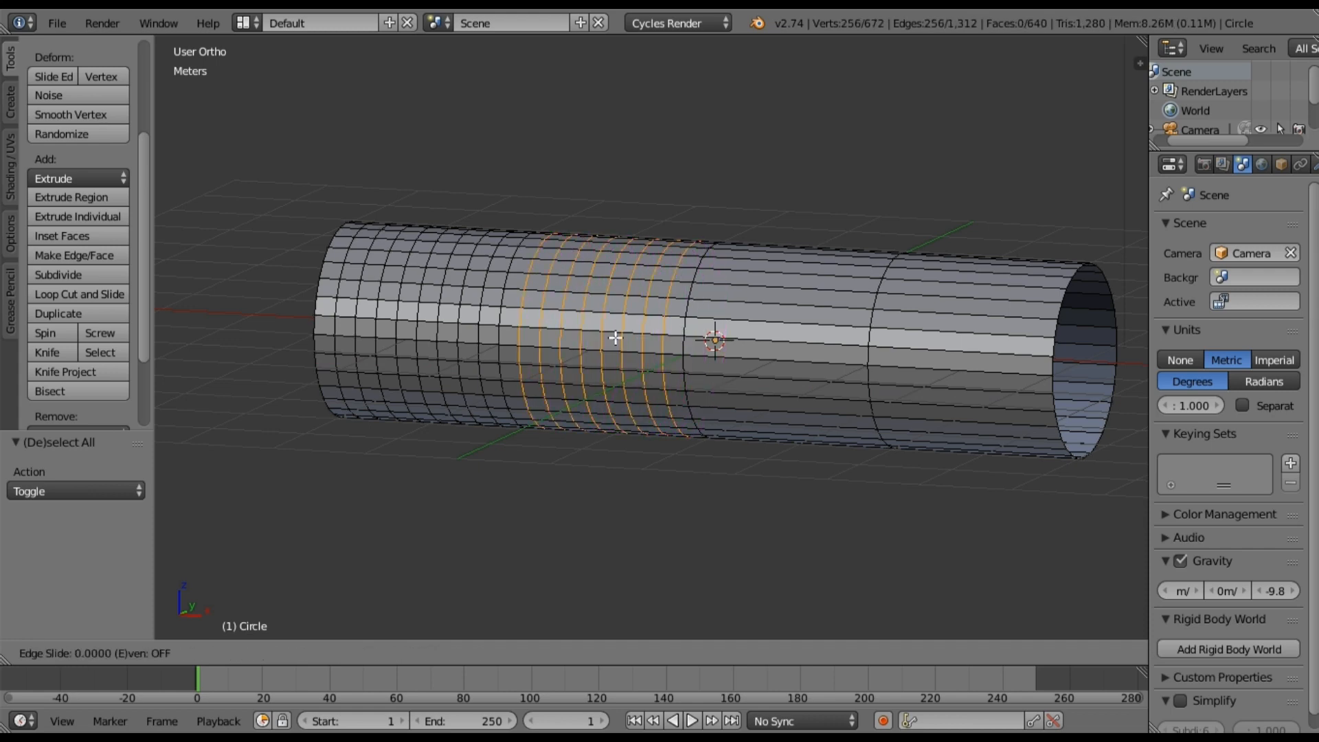
pyautogui.rightClick(616, 337)
# - Add 8 unslid loop cuts to the tube segment just on the positive-X side of the origin, and deselect everything
pyautogui.click(126, 296)
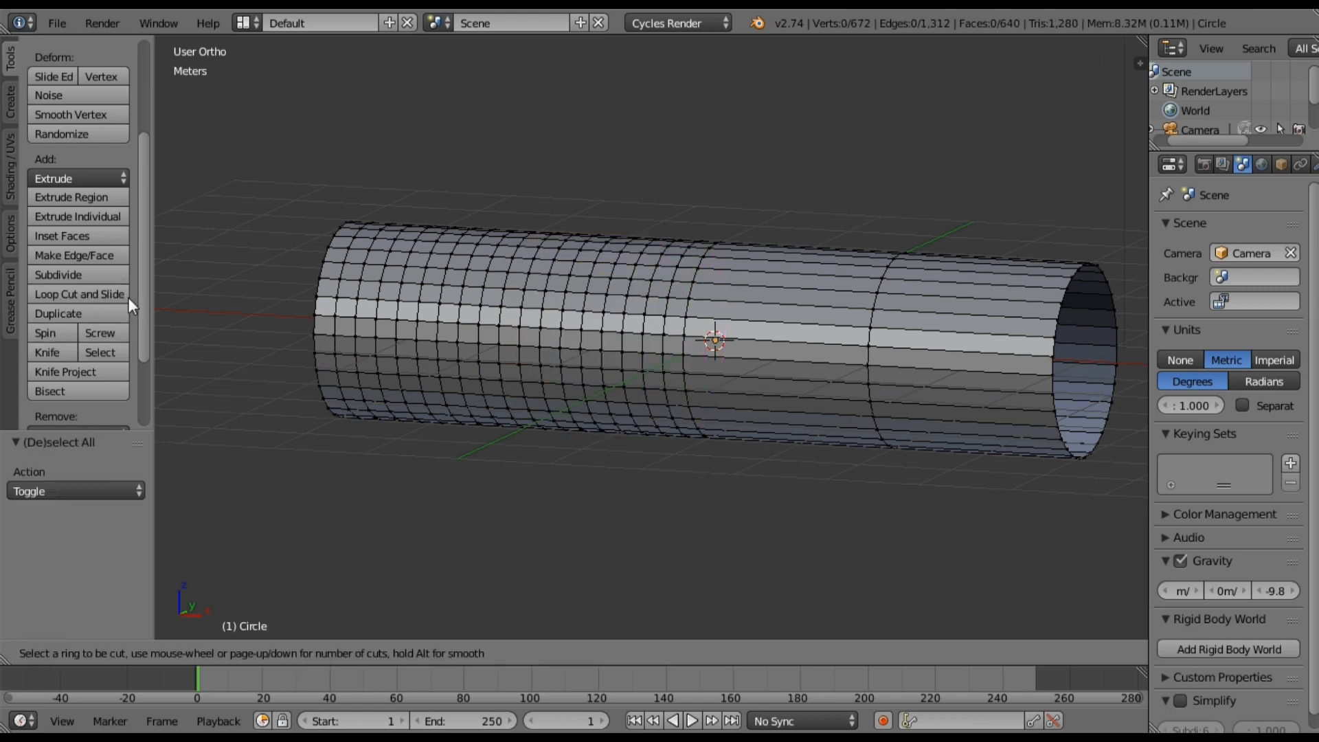
pyautogui.scroll(7, 768, 355)
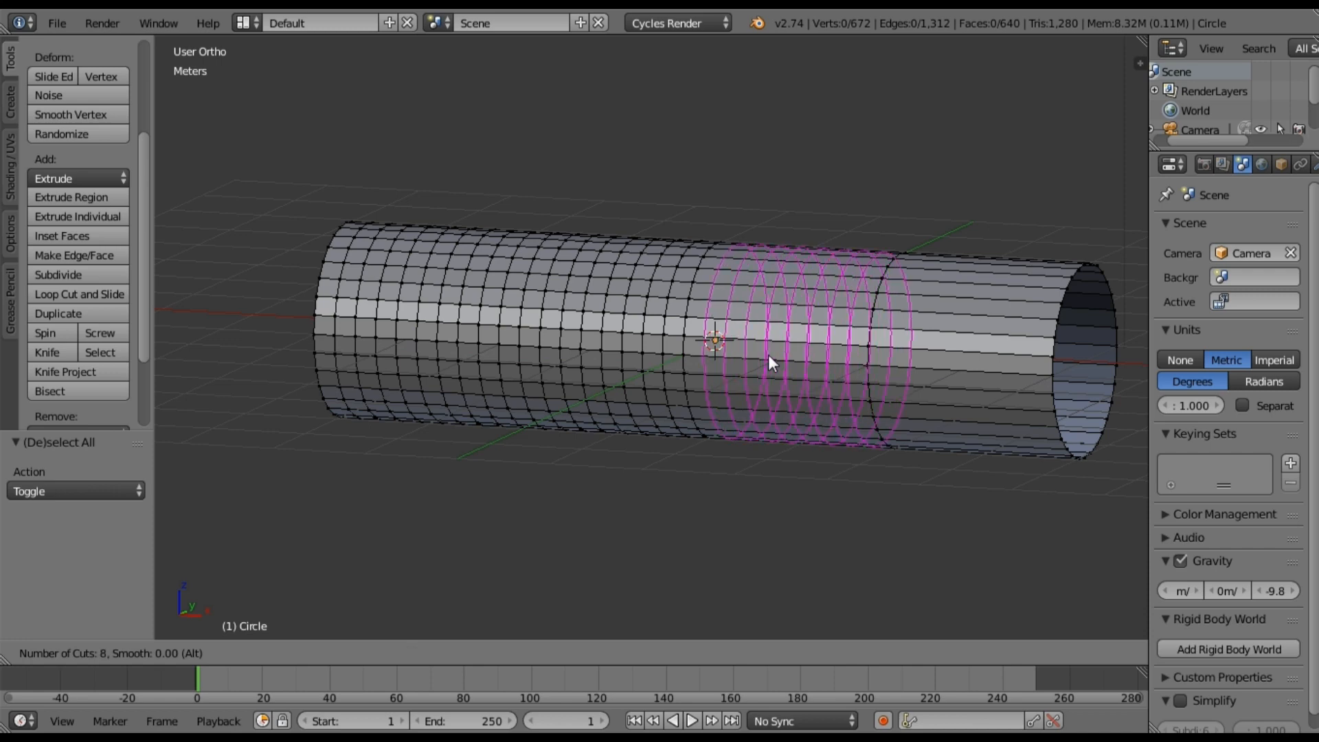
pyautogui.click(768, 354)
pyautogui.rightClick(768, 355)
pyautogui.press('a')
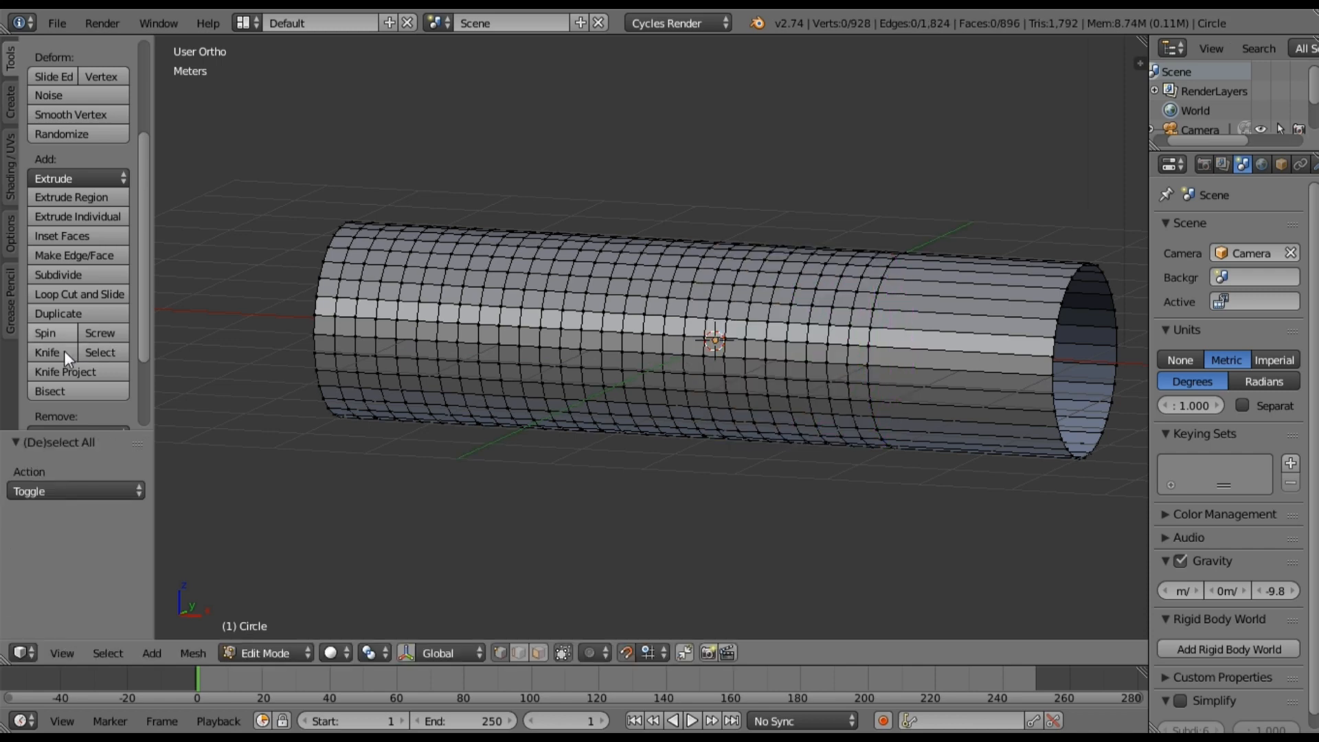
# - Add 8 unslid loop cuts to the last tube segment at the positive-X end, and clear the selection
pyautogui.click(85, 295)
pyautogui.scroll(1, 1028, 340)
pyautogui.scroll(6, 1028, 340)
pyautogui.click(1028, 340)
pyautogui.rightClick(1028, 340)
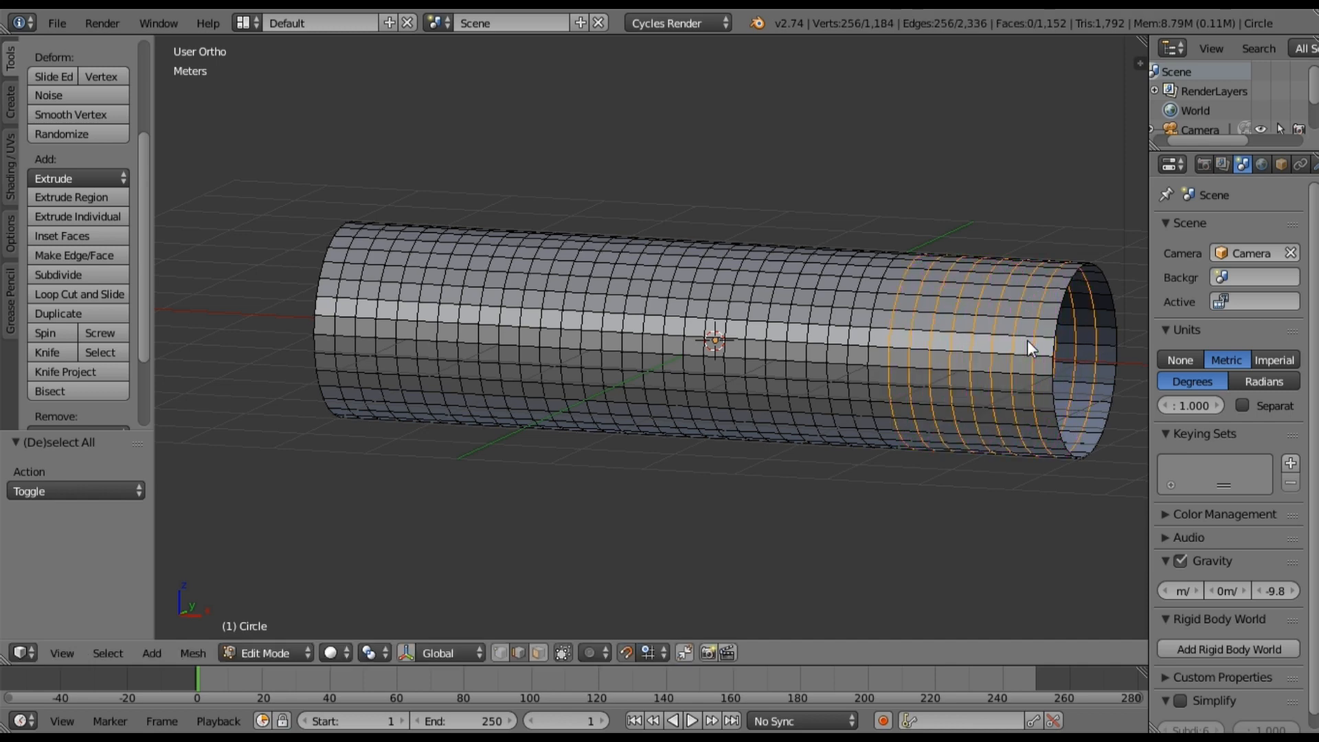
pyautogui.press('a')
# - Select a 2x2 block of faces on the tube's upper negative-Y side near its negative-X end, in face select mode
pyautogui.moveTo(441, 353); pyautogui.dragTo(789, 370, button='middle')
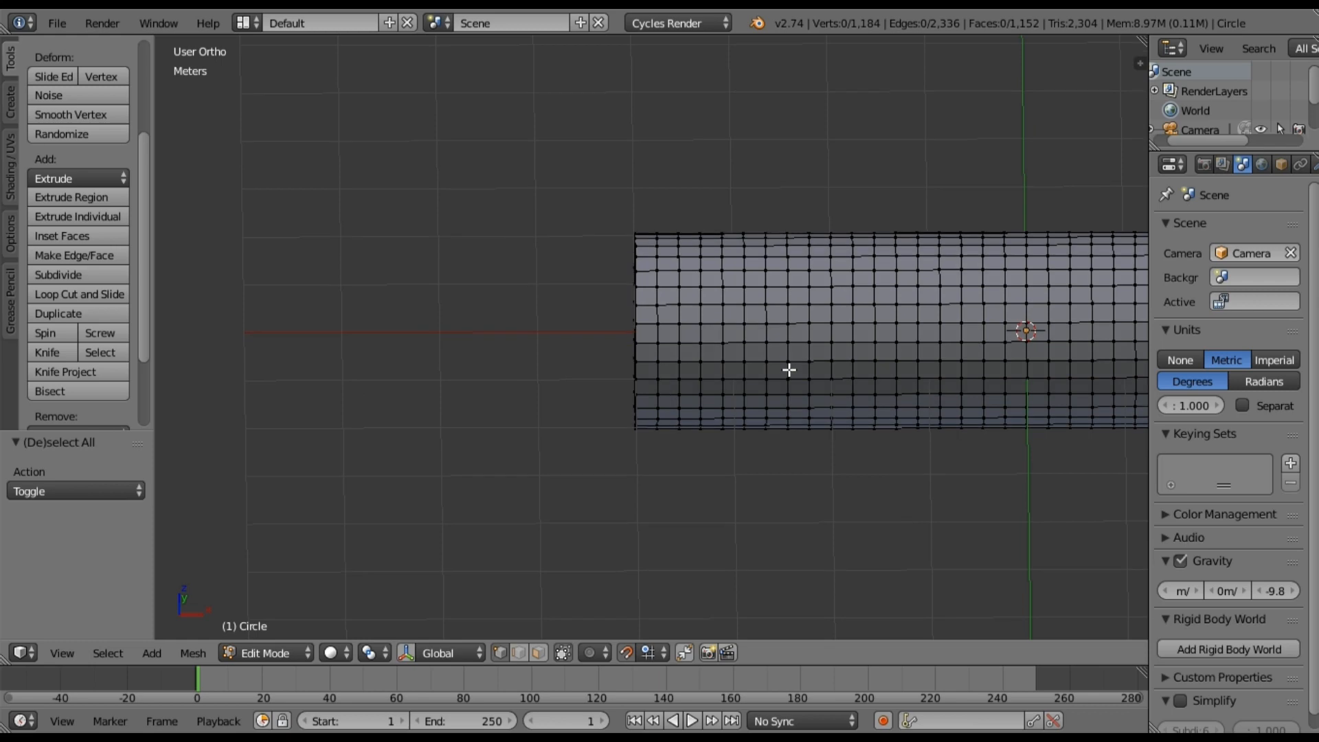
pyautogui.scroll(6, 789, 370)
pyautogui.moveTo(789, 388); pyautogui.dragTo(758, 393, button='middle')
pyautogui.scroll(-4, 784, 367)
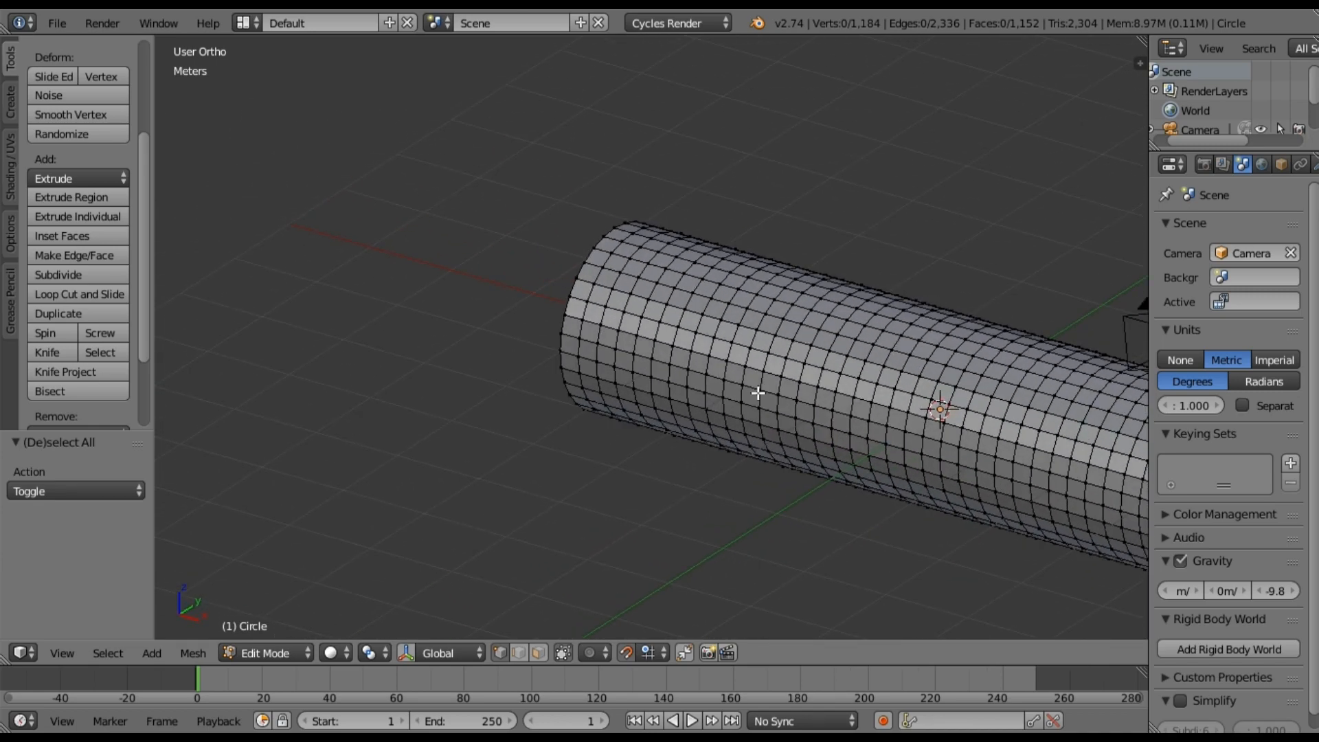
pyautogui.scroll(5, 717, 423)
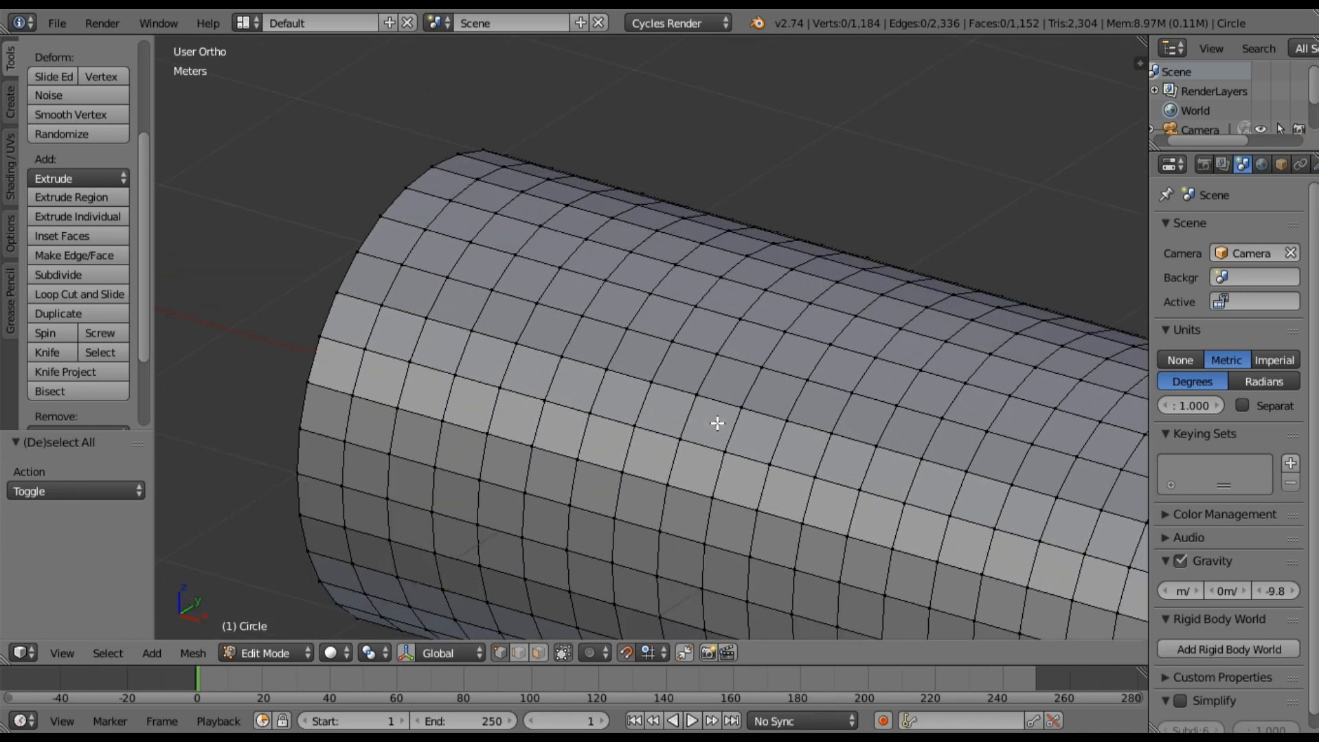
pyautogui.scroll(-3, 717, 424)
pyautogui.moveTo(760, 441); pyautogui.dragTo(704, 439, button='middle')
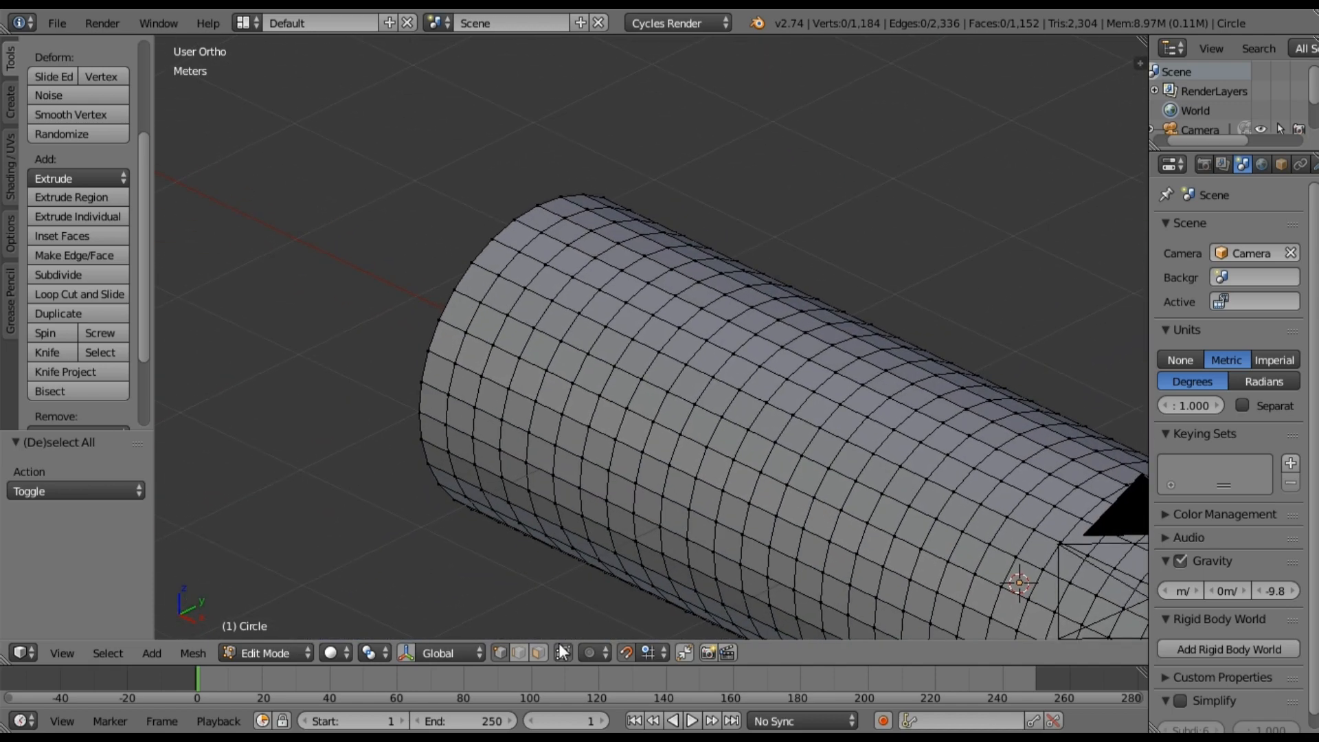
pyautogui.click(542, 653)
pyautogui.rightClick(602, 308)
pyautogui.keyDown('shift'); pyautogui.rightClick(629, 320); pyautogui.keyUp('shift')
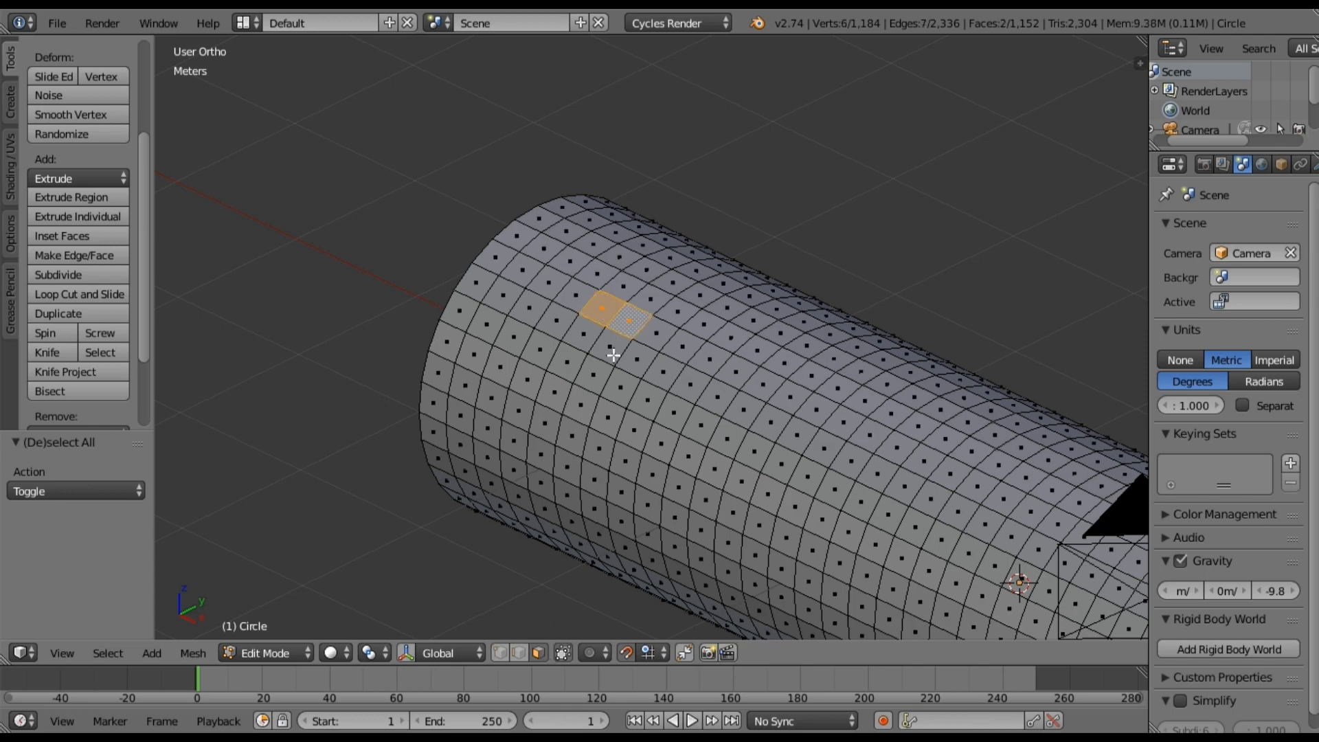
pyautogui.keyDown('shift'); pyautogui.rightClick(585, 336); pyautogui.keyUp('shift')
pyautogui.keyDown('shift'); pyautogui.rightClick(609, 347); pyautogui.keyUp('shift')
# - Extrude the selected 2x2 face block 1 m outward along its normal
pyautogui.moveTo(692, 431); pyautogui.dragTo(641, 391, button='middle')
pyautogui.press('e')
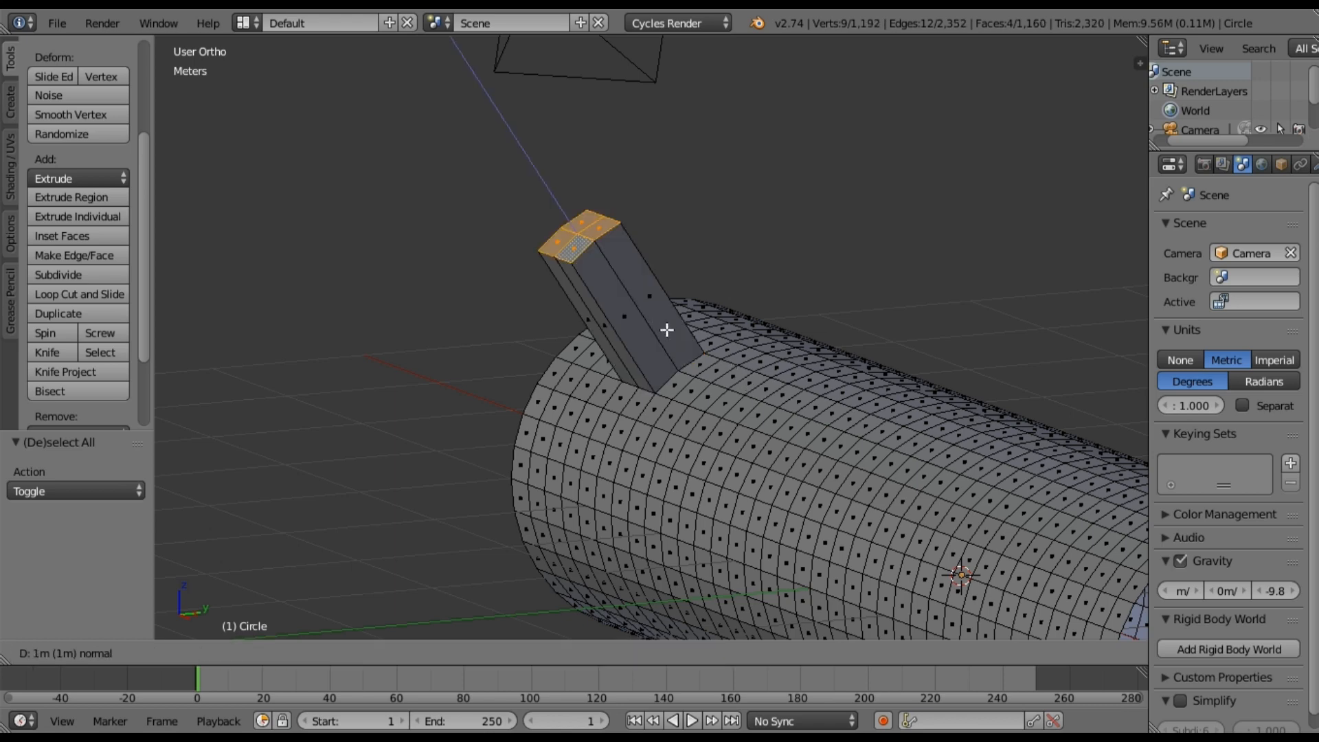
pyautogui.click(667, 329)
# - Turn off snapping and scale the end faces of the extruded block to about 0.71
pyautogui.moveTo(671, 386); pyautogui.dragTo(648, 645, button='middle')
pyautogui.click(626, 653)
pyautogui.moveTo(751, 457); pyautogui.dragTo(797, 412, button='middle')
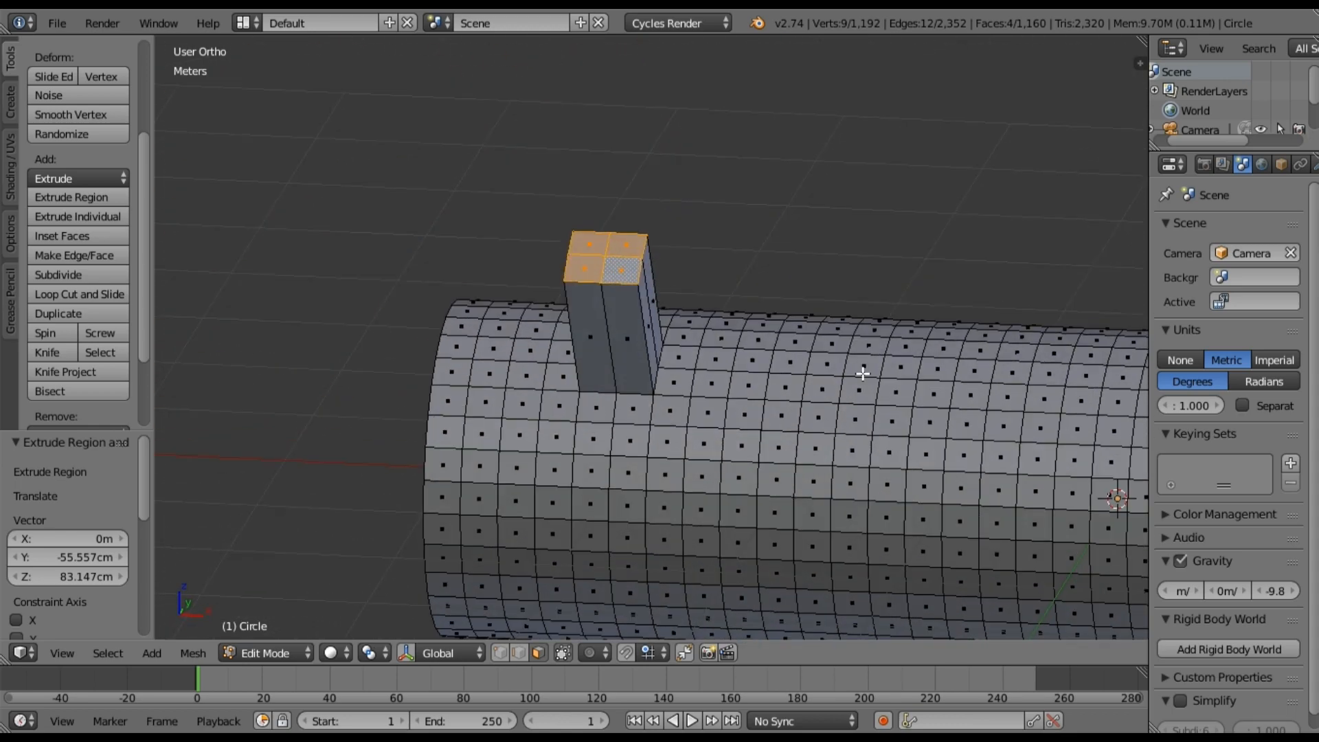
pyautogui.press('s')
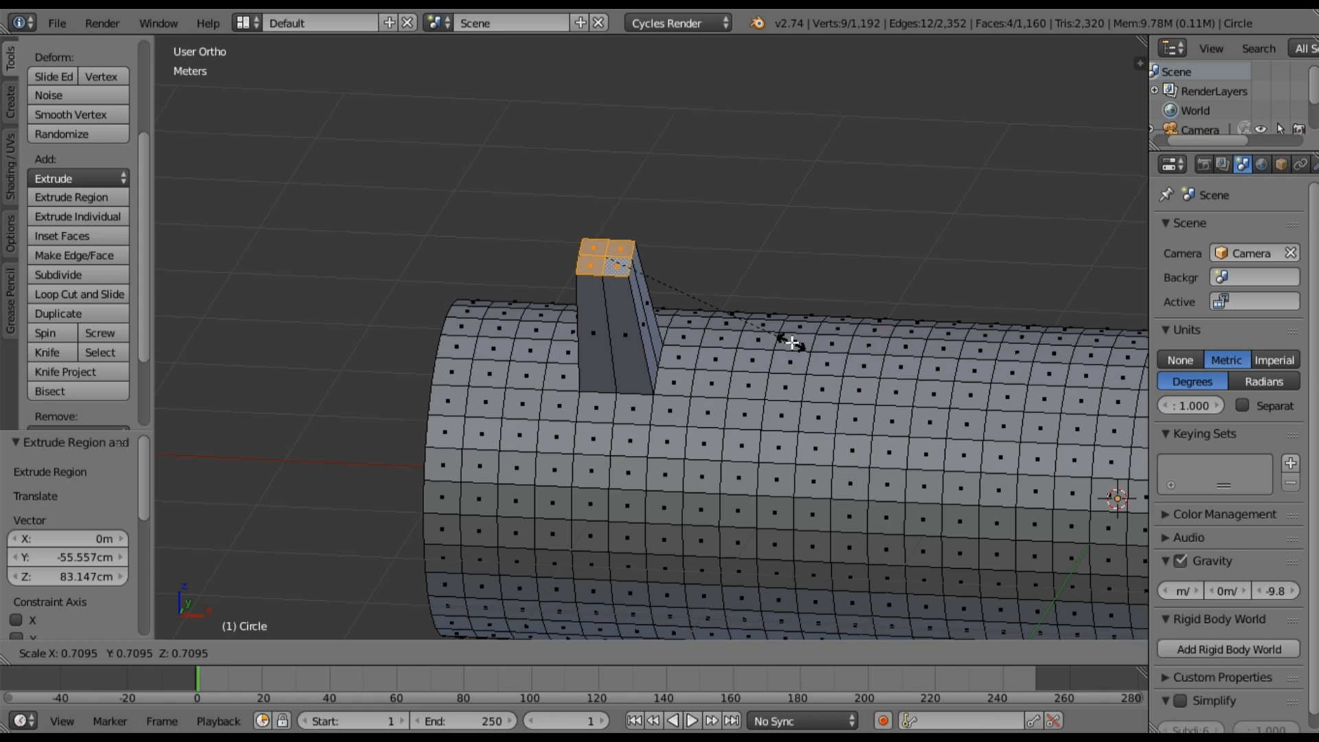
pyautogui.click(792, 343)
pyautogui.moveTo(816, 477); pyautogui.dragTo(213, 304, button='middle')
pyautogui.rightClick(693, 319)
pyautogui.keyDown('shift'); pyautogui.rightClick(693, 351); pyautogui.keyUp('shift')
pyautogui.keyDown('shift'); pyautogui.rightClick(721, 346); pyautogui.keyUp('shift')
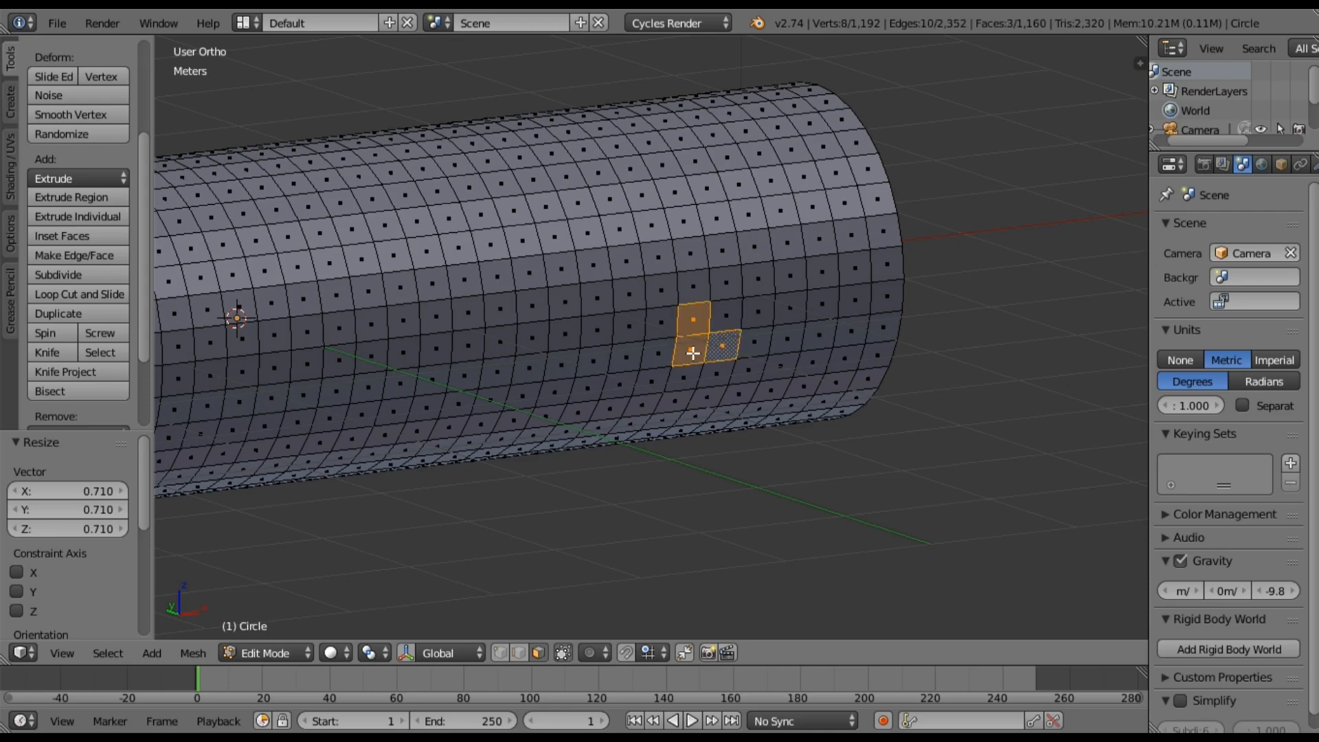
pyautogui.press('a')
# - Select a 2x2 block of faces on the negative-Y side near the positive-X end and extrude it outward about 91 cm
pyautogui.rightClick(692, 350)
pyautogui.keyDown('shift'); pyautogui.rightClick(693, 322); pyautogui.keyUp('shift')
pyautogui.keyDown('shift'); pyautogui.rightClick(725, 313); pyautogui.keyUp('shift')
pyautogui.keyDown('shift'); pyautogui.rightClick(725, 344); pyautogui.keyUp('shift')
pyautogui.press('e')
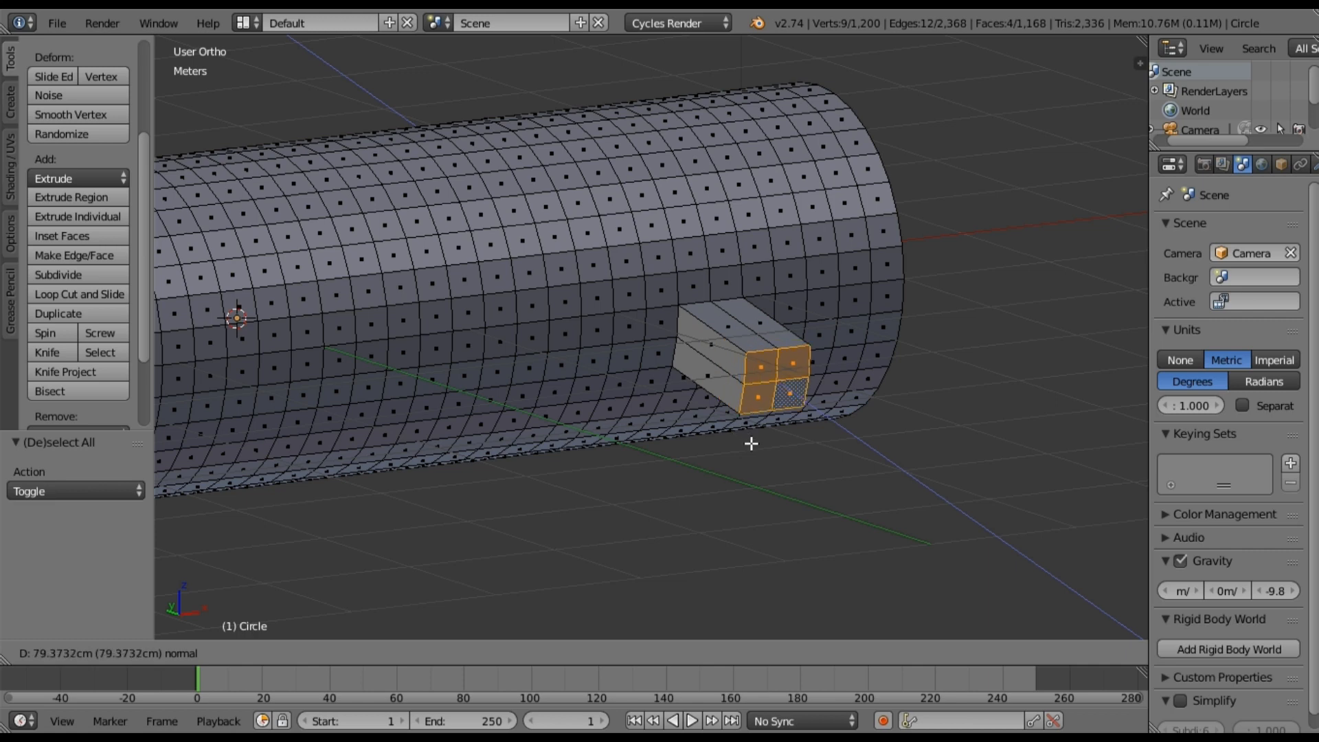
pyautogui.click(767, 450)
# - Scale the end faces of the second extrusion to about 0.67 and deselect everything
pyautogui.press('s')
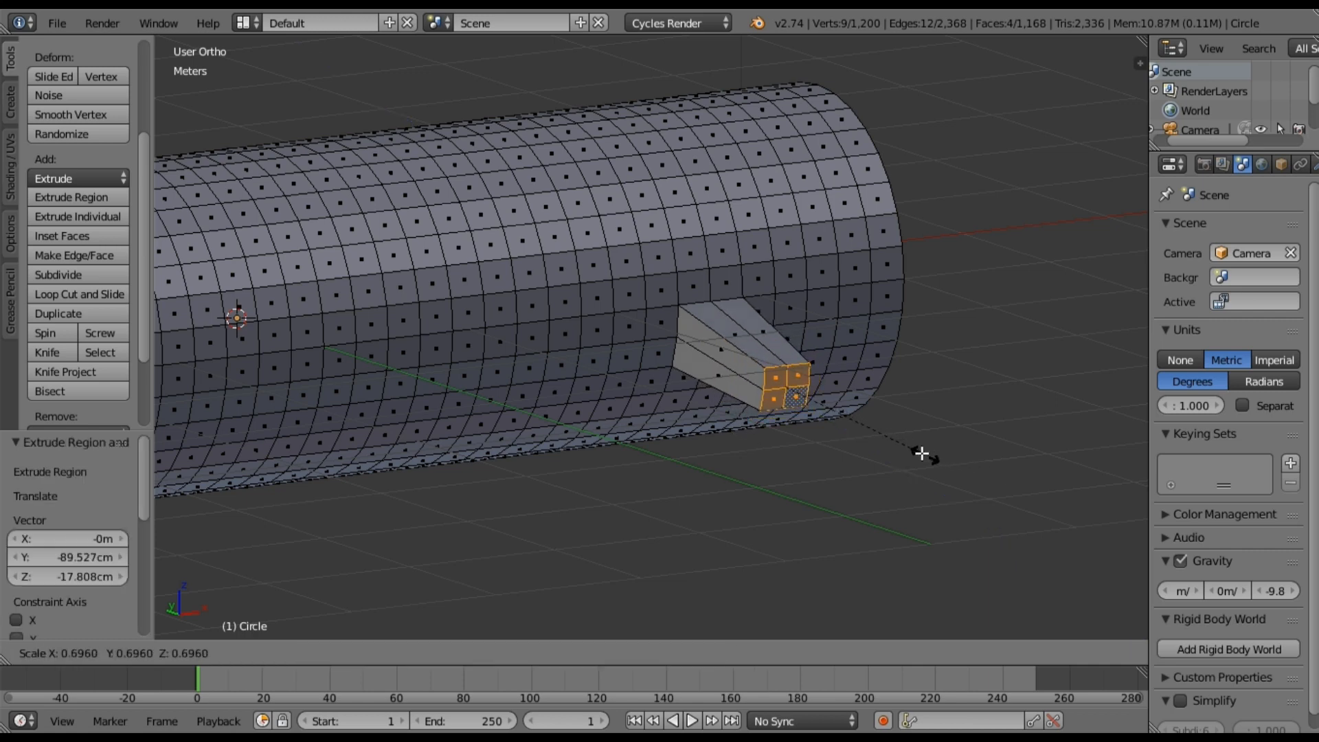
pyautogui.click(920, 454)
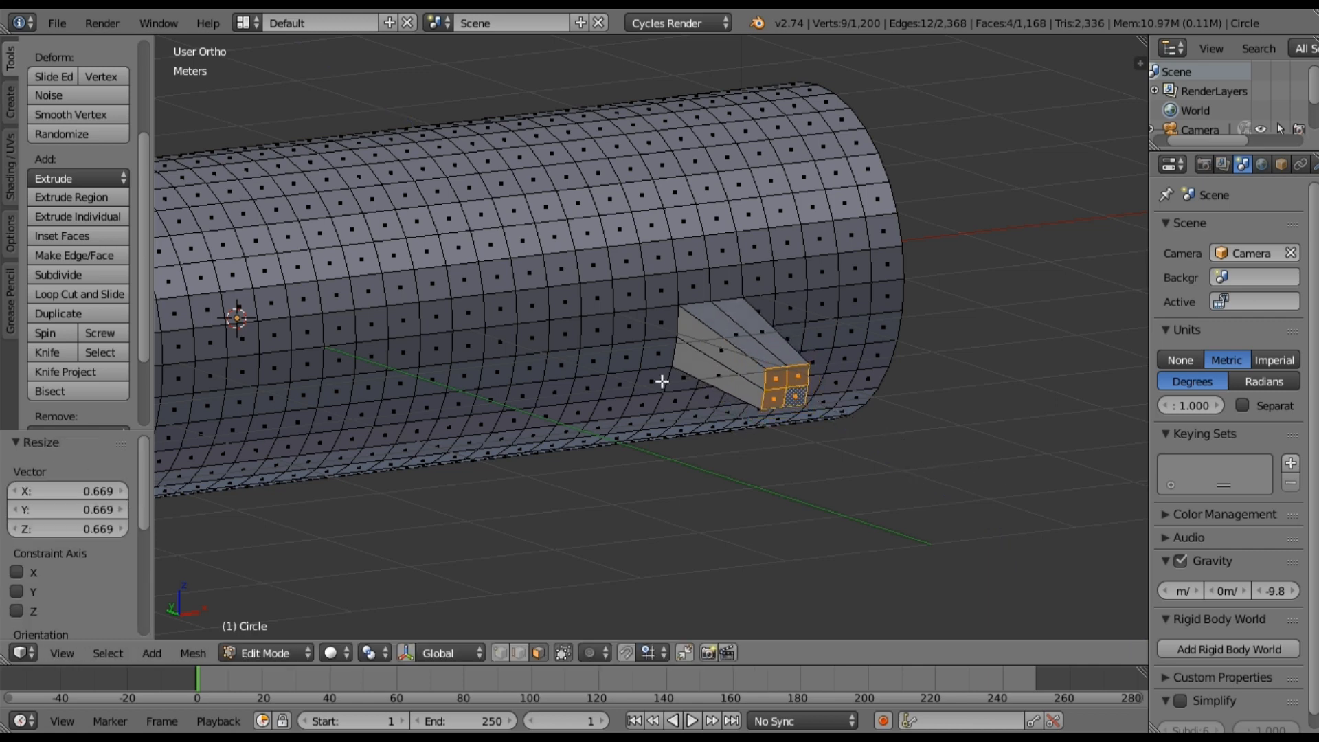
pyautogui.moveTo(662, 381)
pyautogui.mouseDown(button='middle')
pyautogui.moveTo(536, 380)
pyautogui.moveTo(802, 344)
pyautogui.moveTo(663, 396)
pyautogui.mouseUp(button='middle')
pyautogui.press('a')
# - Select the complete vertex ring at the tube's positive-X end in wireframe front view, and return to solid shading
pyautogui.keyDown('shift'); pyautogui.moveTo(653, 380); pyautogui.dragTo(549, 340, button='middle'); pyautogui.keyUp('shift')
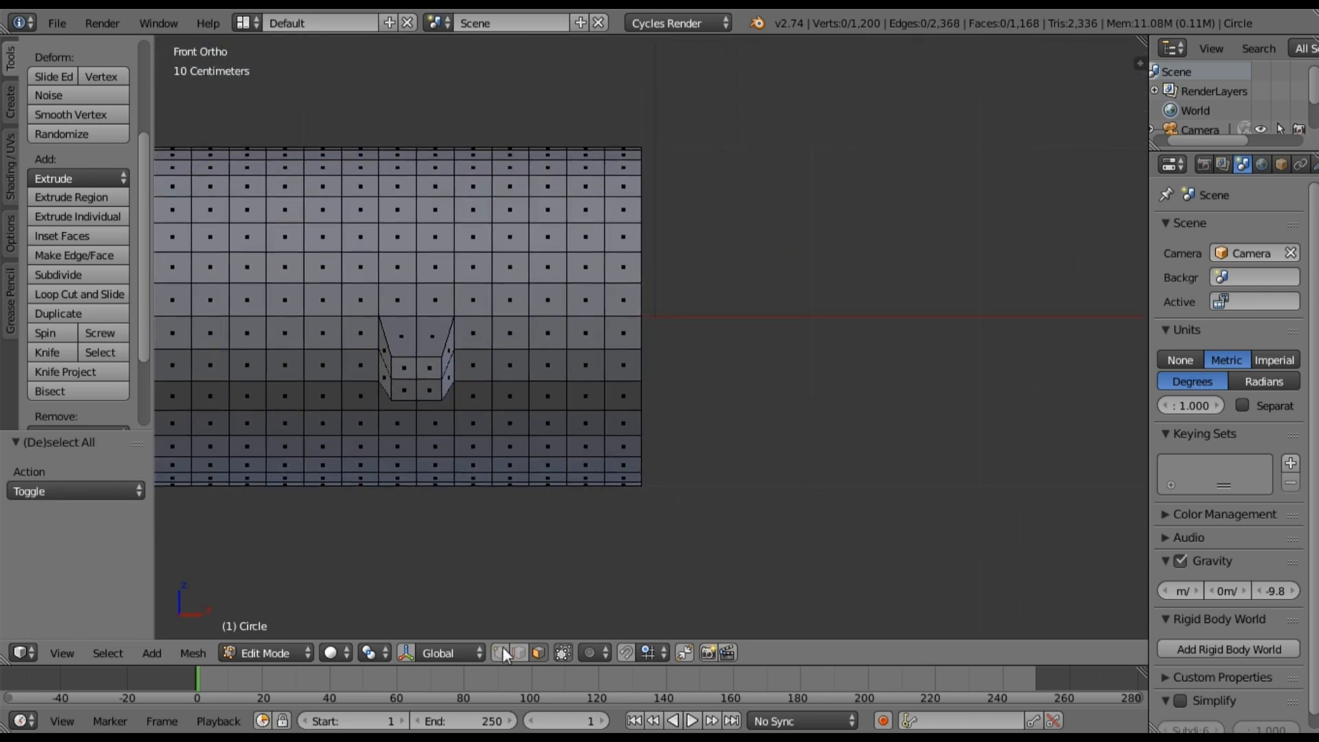
pyautogui.click(502, 646)
pyautogui.press('z')
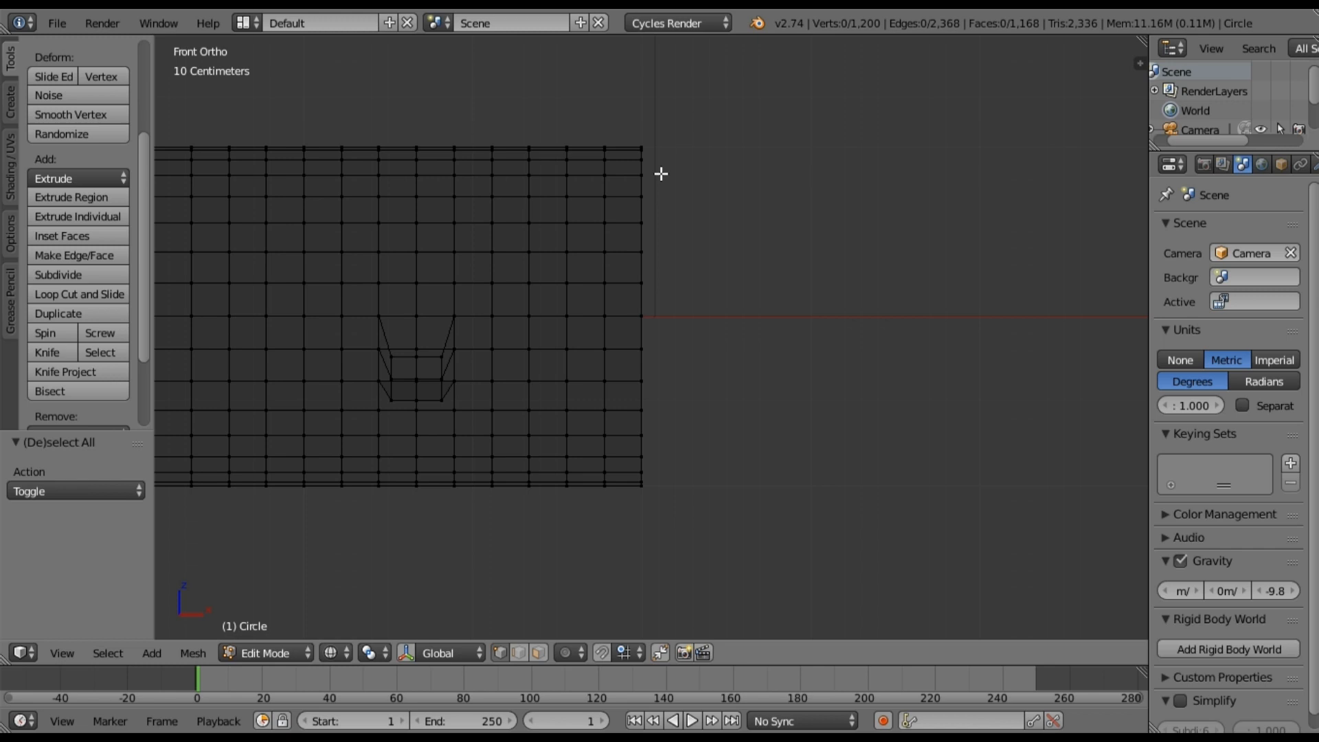
pyautogui.press('b')
pyautogui.moveTo(627, 128); pyautogui.dragTo(668, 508)
pyautogui.moveTo(605, 341)
pyautogui.mouseDown(button='middle')
pyautogui.moveTo(562, 357)
pyautogui.moveTo(568, 318)
pyautogui.moveTo(540, 317)
pyautogui.moveTo(536, 295)
pyautogui.moveTo(567, 285)
pyautogui.moveTo(554, 224)
pyautogui.moveTo(796, 332)
pyautogui.mouseUp(button='middle')
pyautogui.press('z')
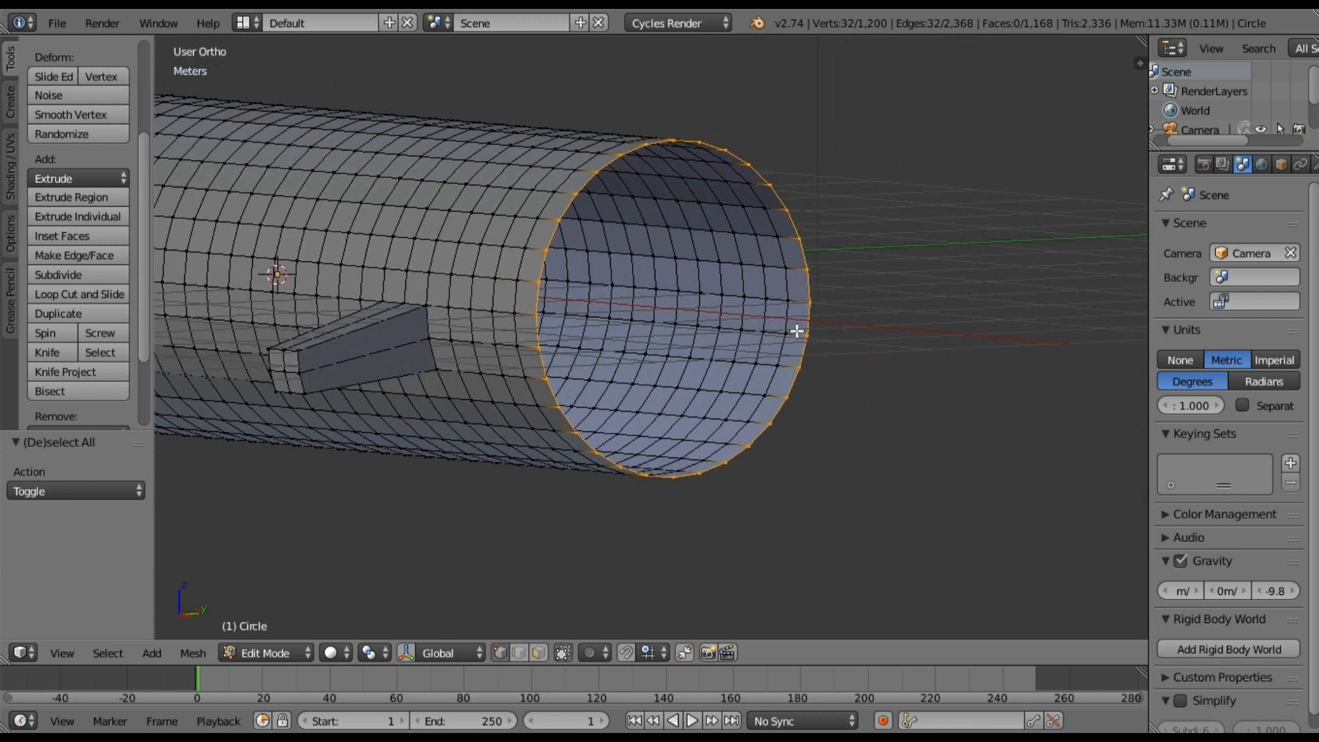
pyautogui.moveTo(796, 331); pyautogui.dragTo(917, 317, button='middle')
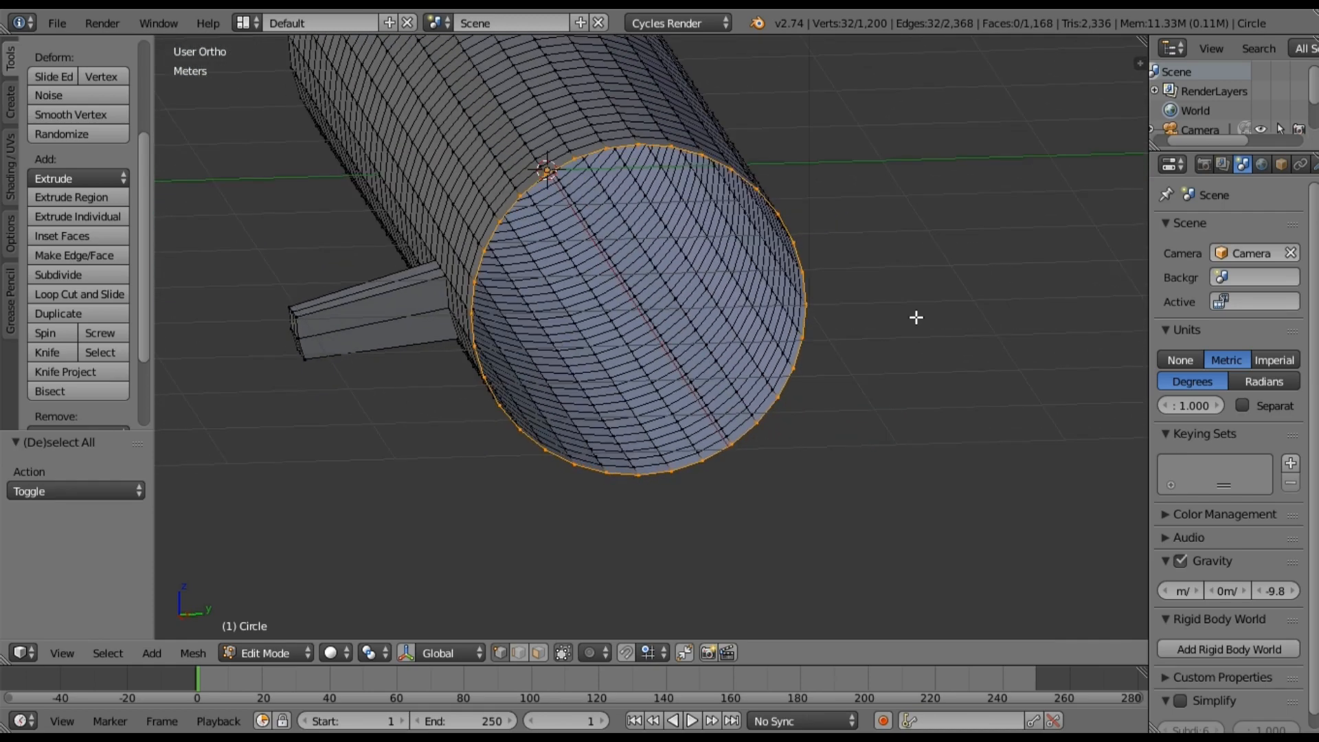
pyautogui.press('e')
pyautogui.press('Escape')
pyautogui.press('s')
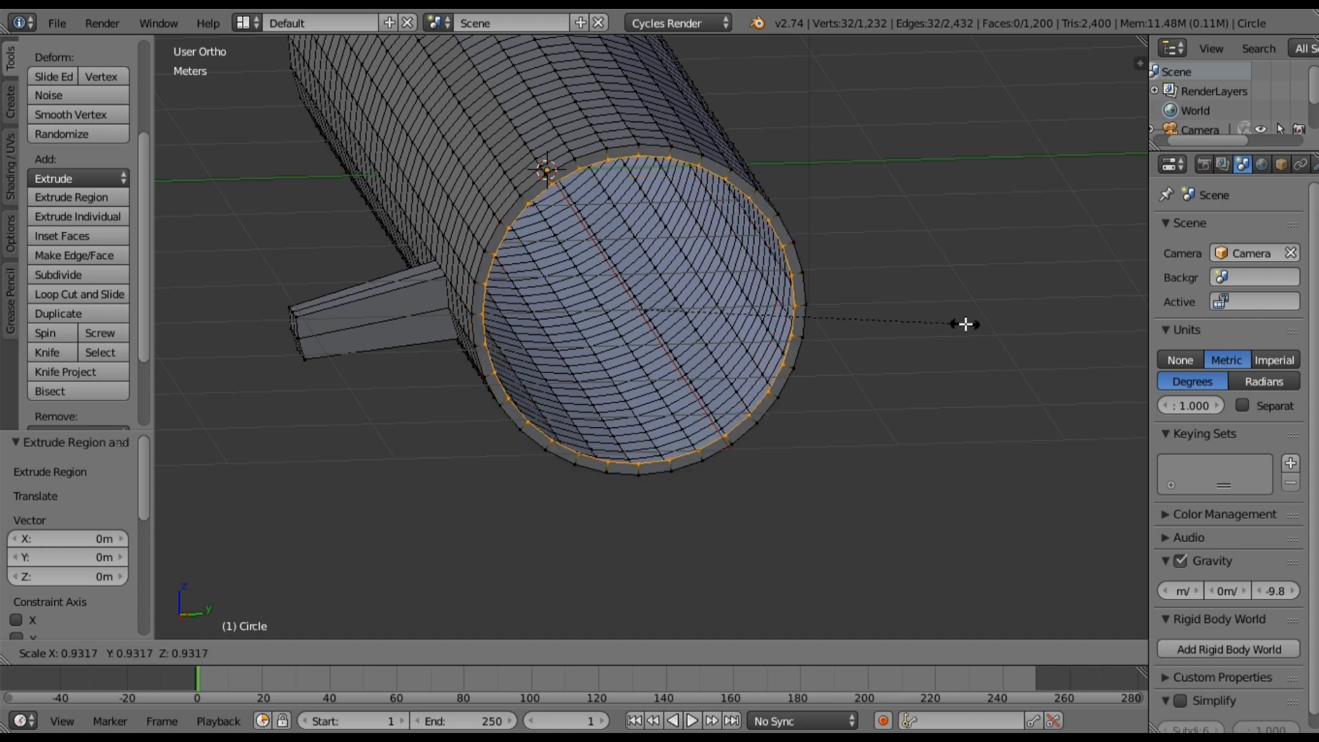
pyautogui.press('Escape')
pyautogui.hotkey('ctrl', 'z')
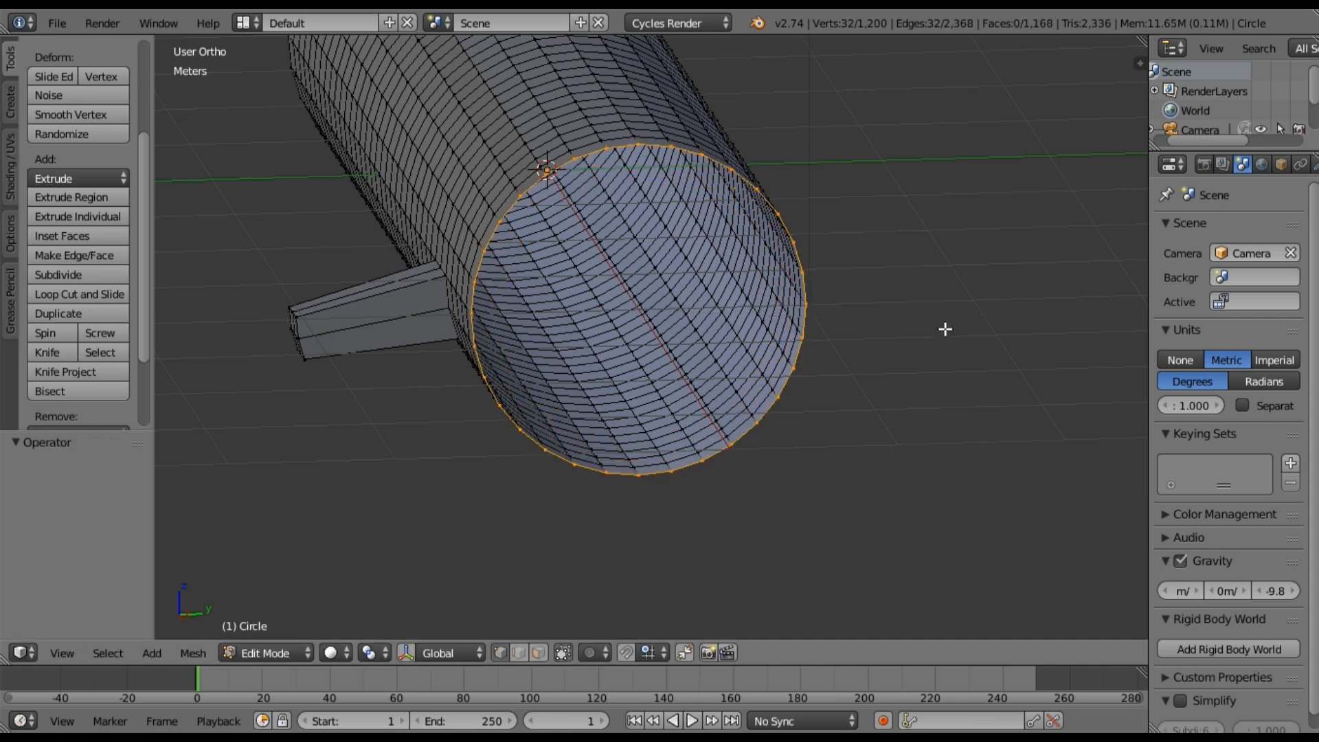
# - Extrude the positive-X end ring in place and scale it inward to about 0.81 to form a flat rim
pyautogui.press('e')
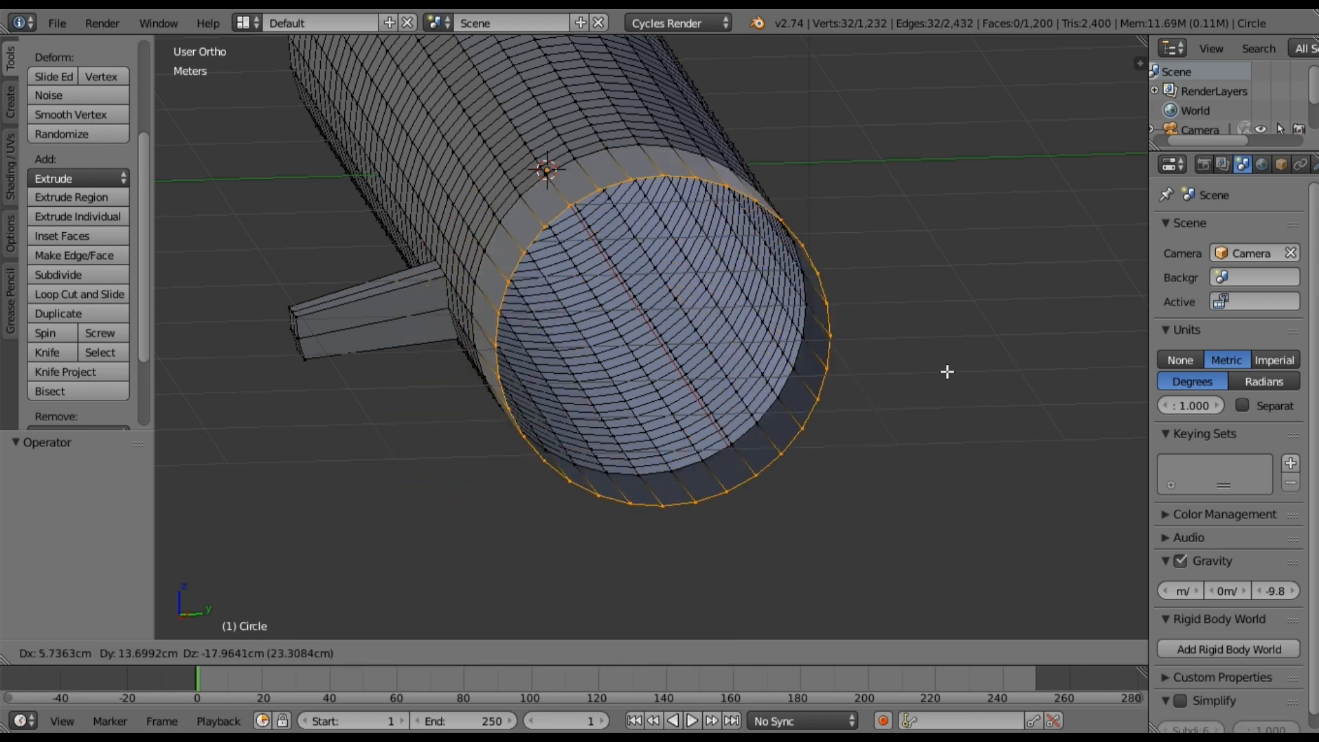
pyautogui.press('Escape')
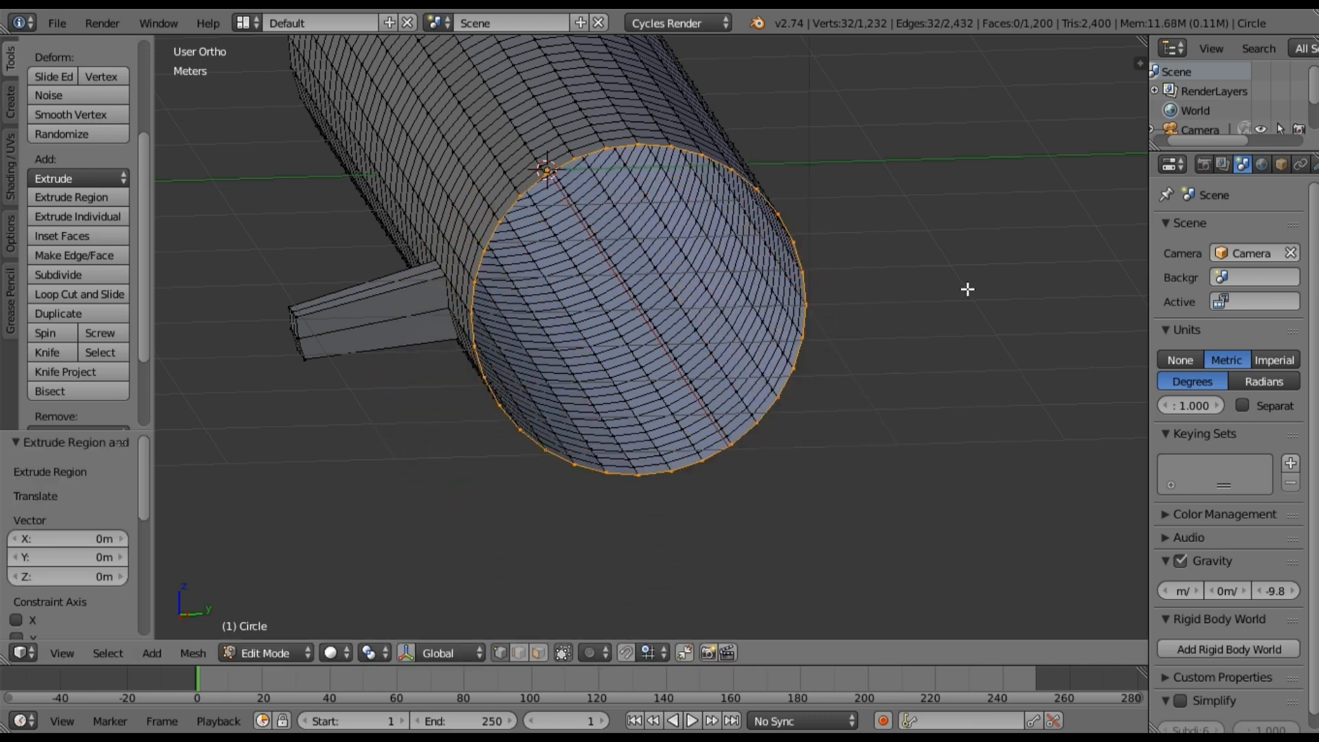
pyautogui.press('s')
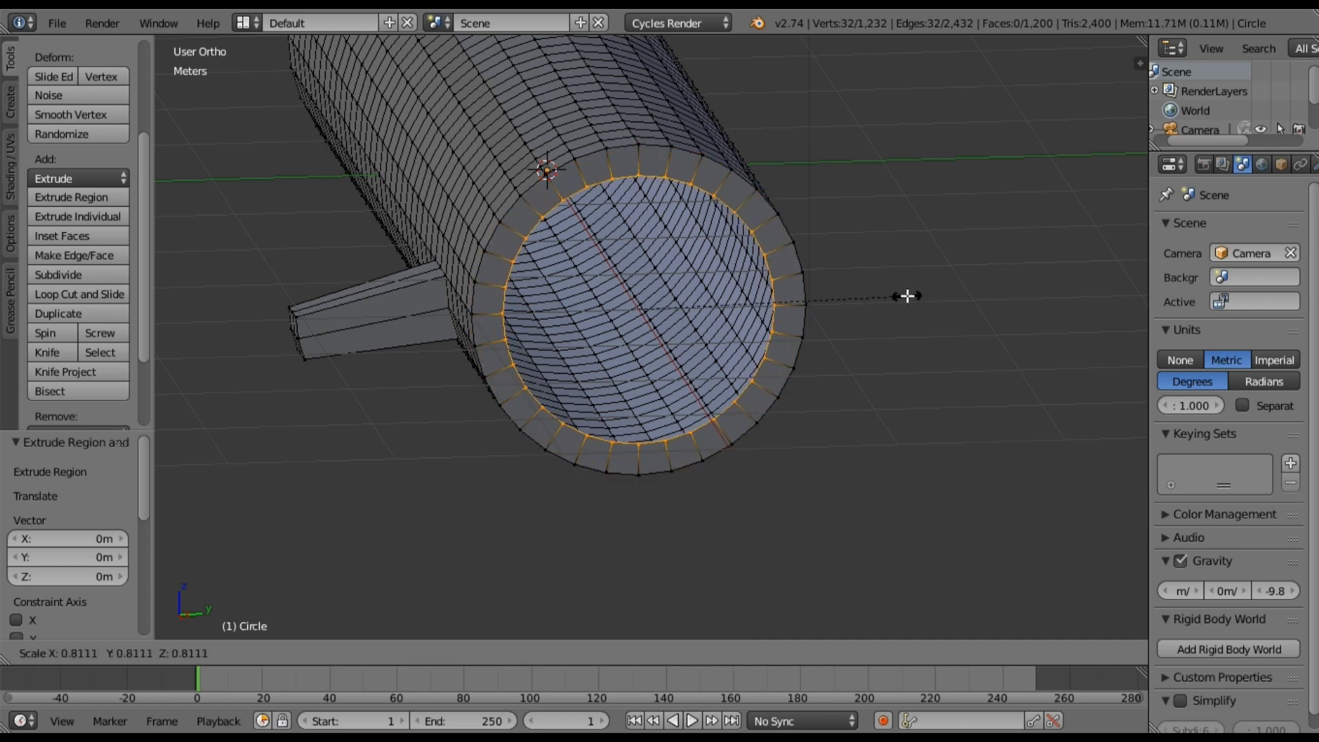
pyautogui.click(907, 296)
# - Extrude the rim's inner ring about -83 cm along X into the tube
pyautogui.moveTo(790, 371); pyautogui.dragTo(948, 394, button='middle')
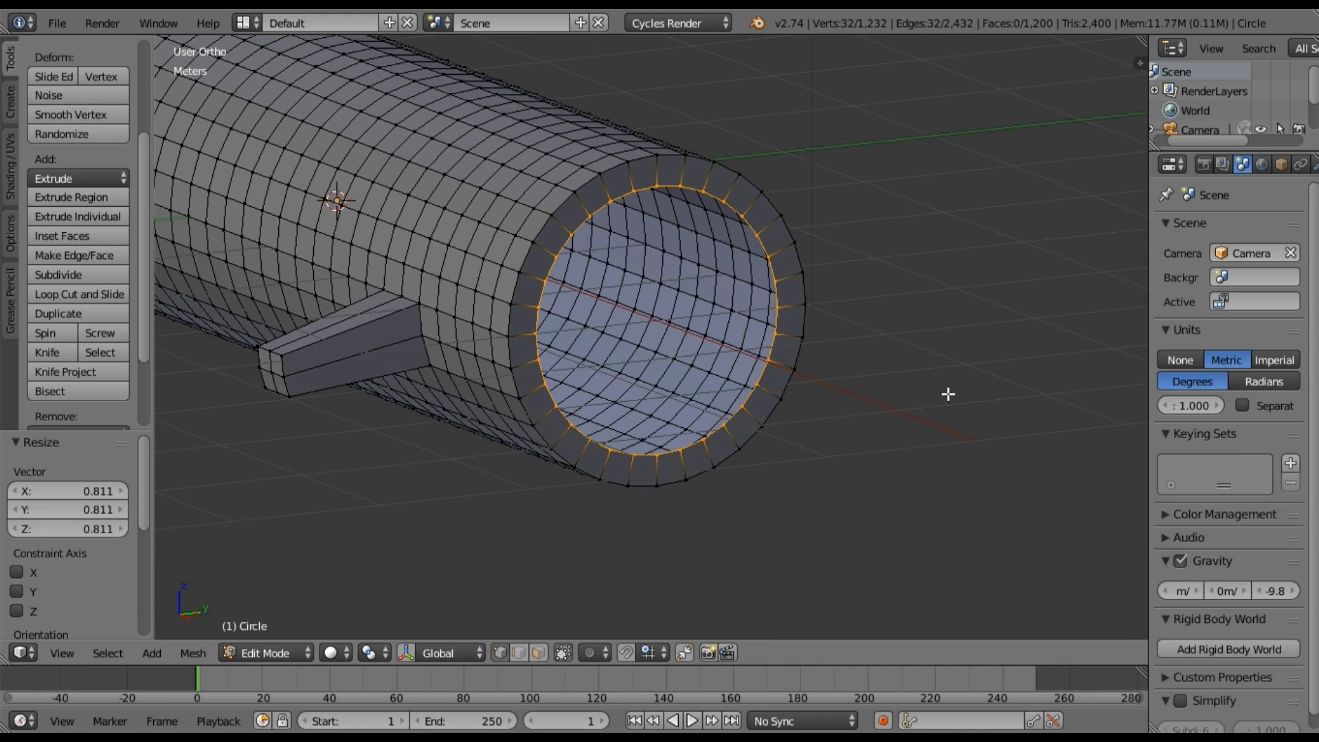
pyautogui.press('e')
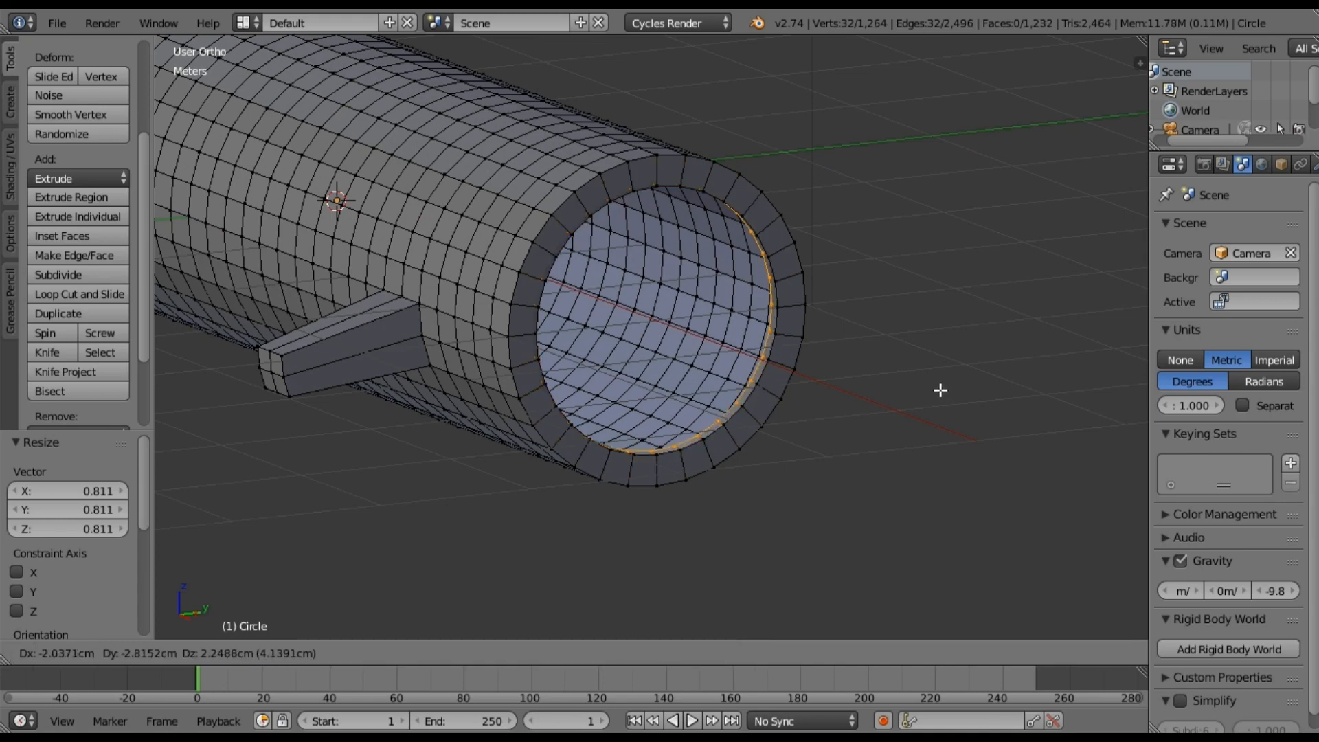
pyautogui.press('x')
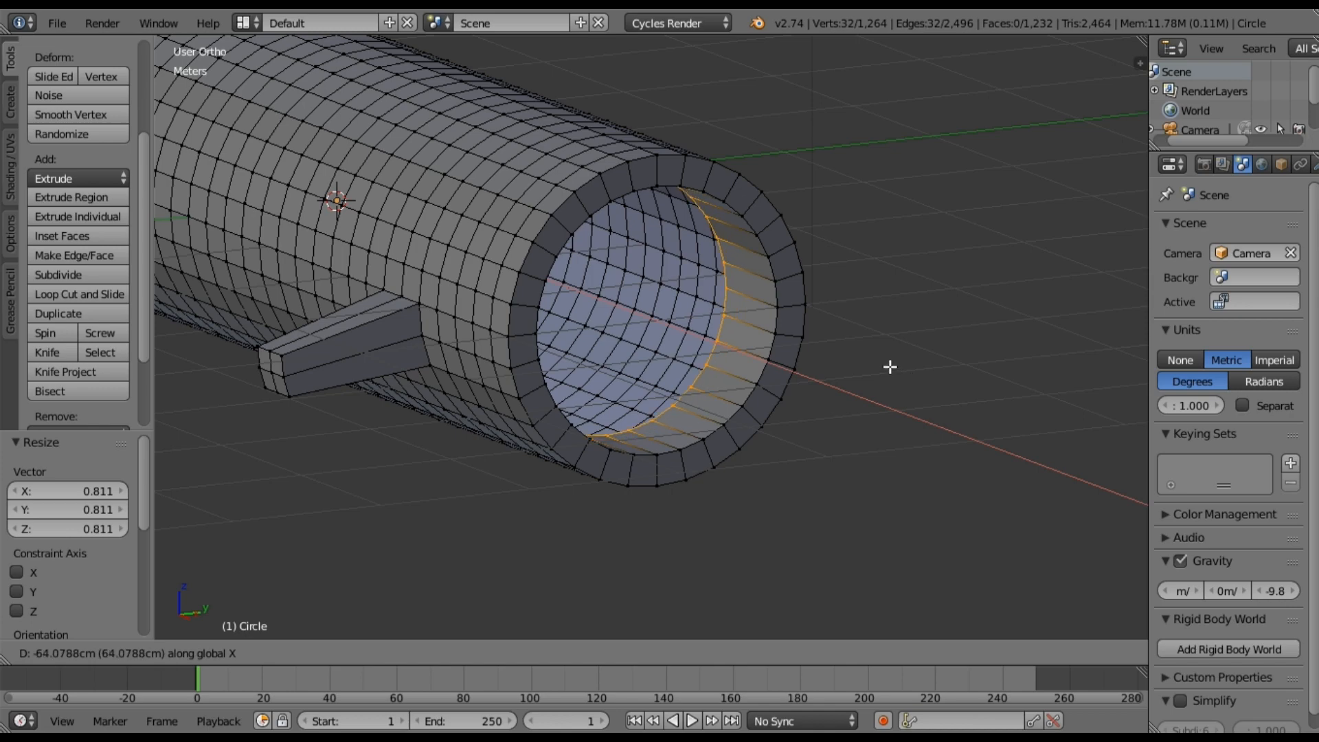
pyautogui.click(801, 386)
# - Scale the recessed ring inside the tube down to about 0.89 to taper the inner wall
pyautogui.moveTo(801, 385); pyautogui.dragTo(906, 411, button='middle')
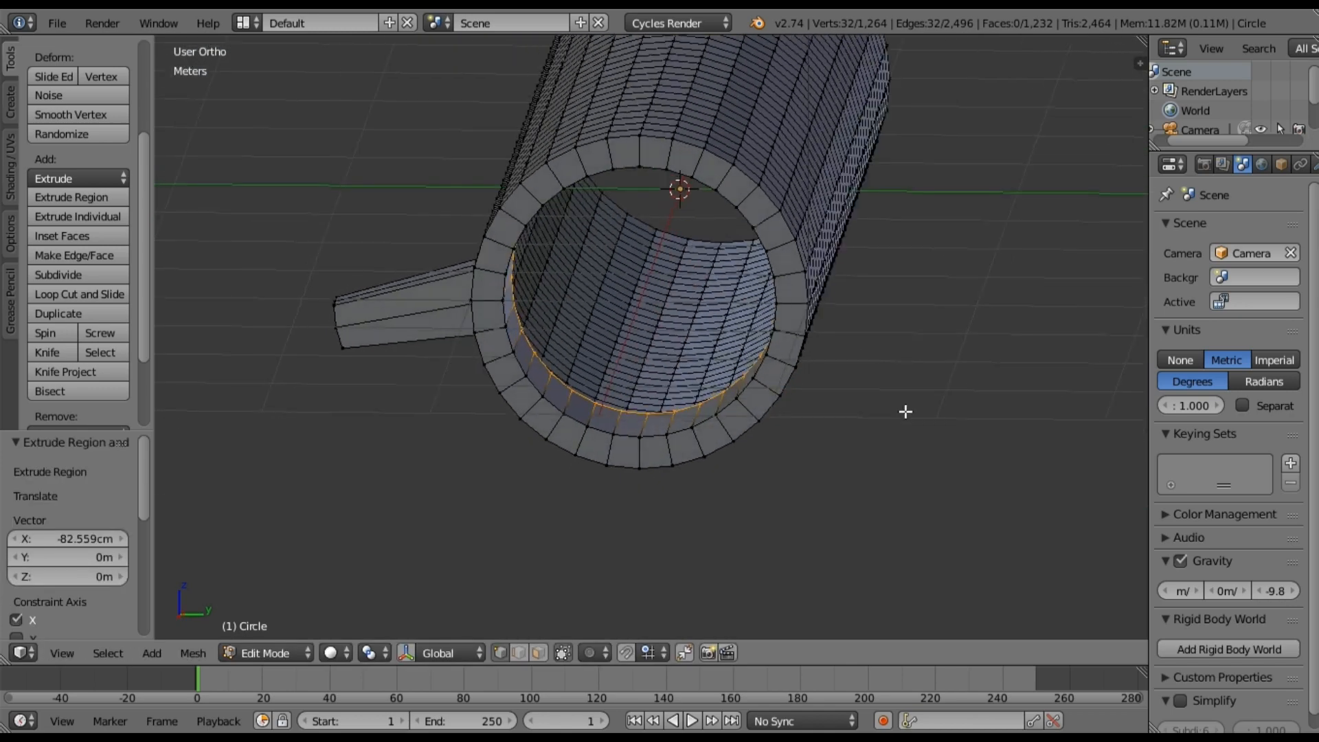
pyautogui.press('s')
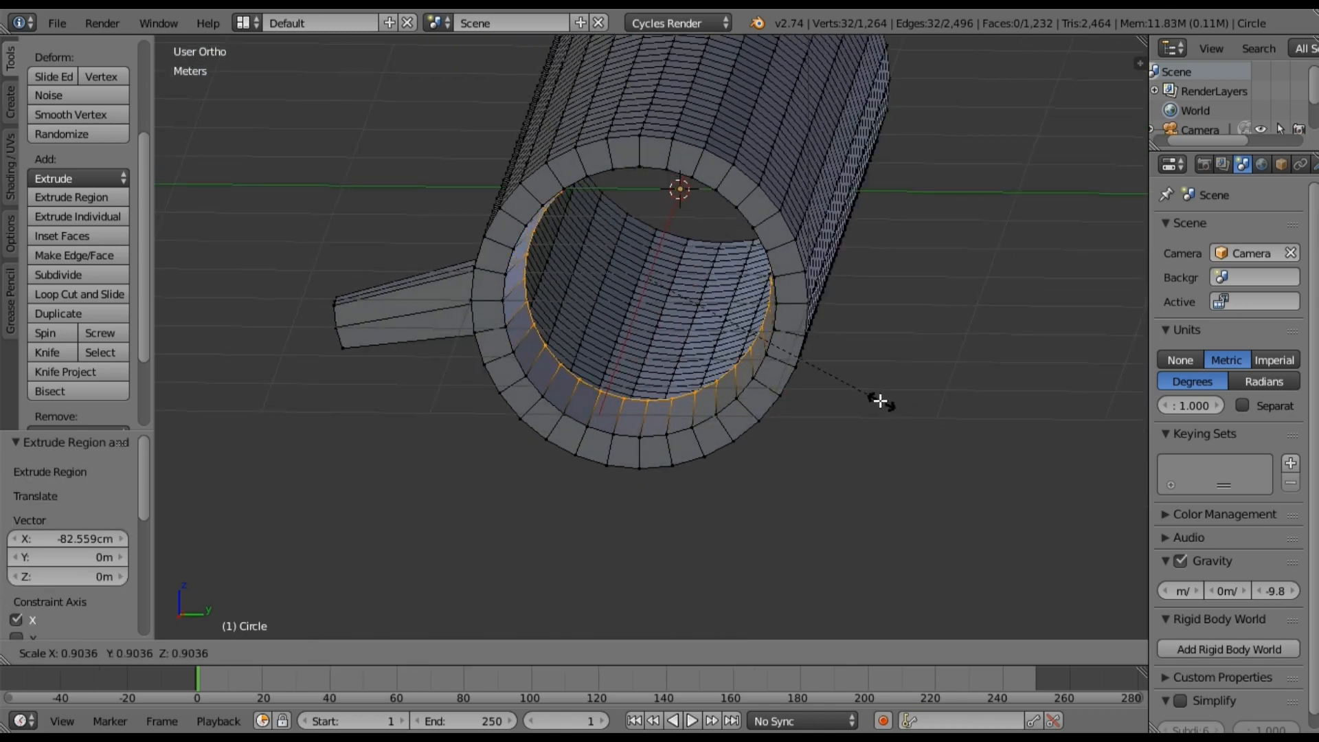
pyautogui.click(877, 397)
# - Extrude the recessed ring in the tube's positive-X end in place and scale it inward, twice, forming two concentric face rings
pyautogui.moveTo(742, 410); pyautogui.dragTo(781, 398, button='middle')
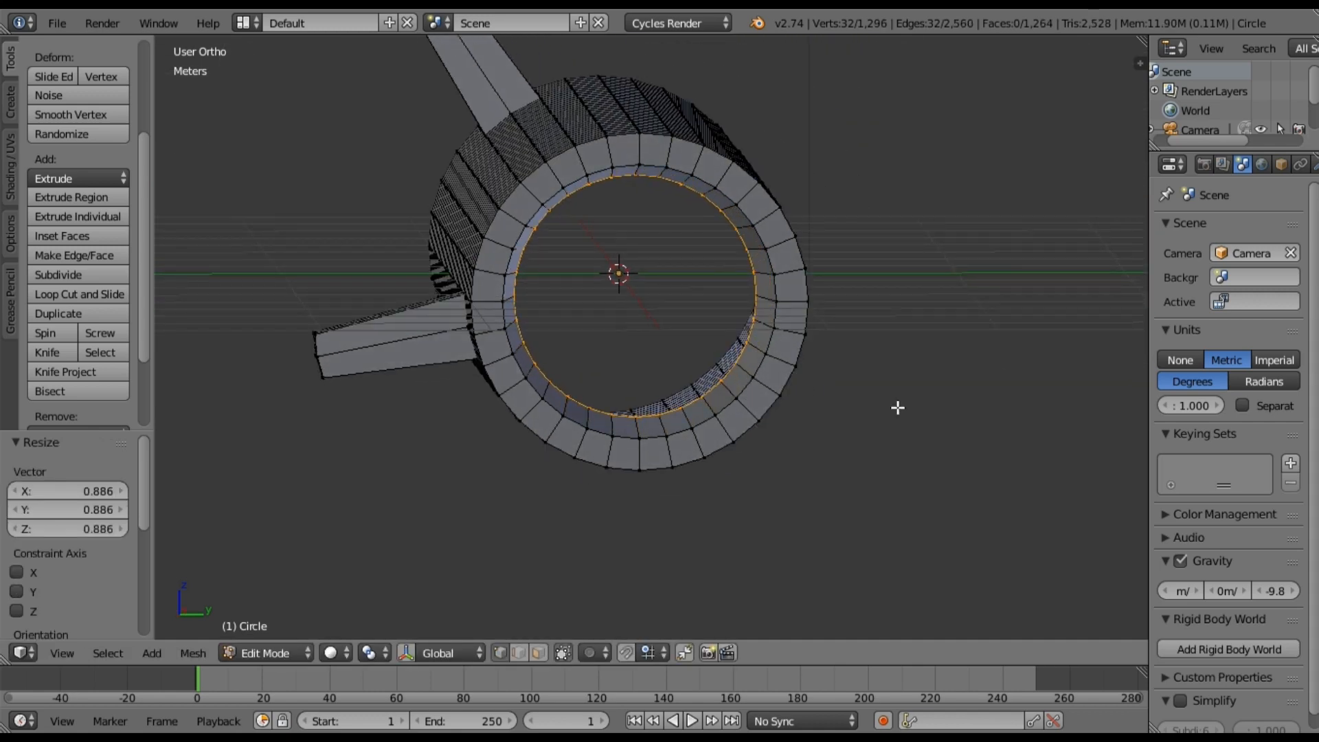
pyautogui.press('e')
pyautogui.rightClick(898, 407)
pyautogui.press('s')
pyautogui.click(972, 420)
pyautogui.press('e')
pyautogui.rightClick(972, 420)
pyautogui.press('s')
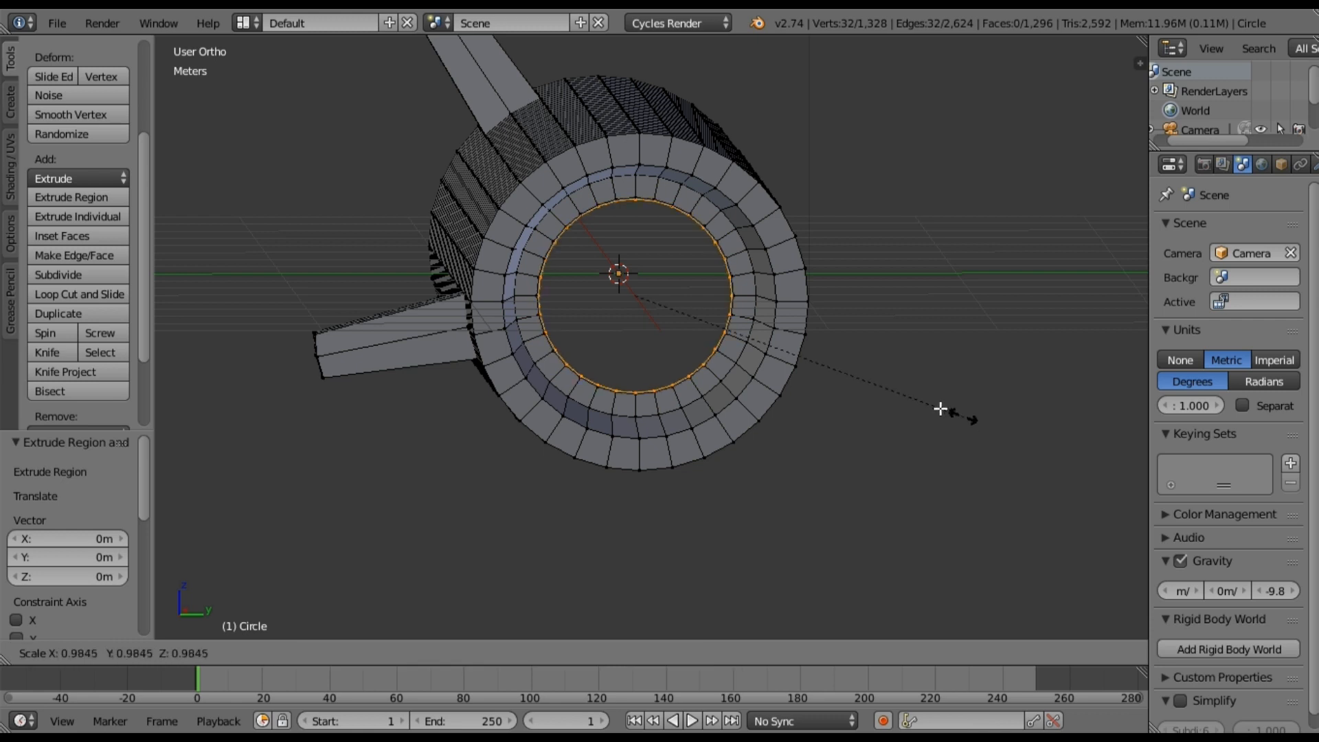
pyautogui.click(951, 401)
# - Close the positive-X recess with two more inward-scaled in-place extrusions, the last scaled to about 0.40, fill the center hole and deselect everything
pyautogui.press('e')
pyautogui.rightClick(951, 401)
pyautogui.press('s')
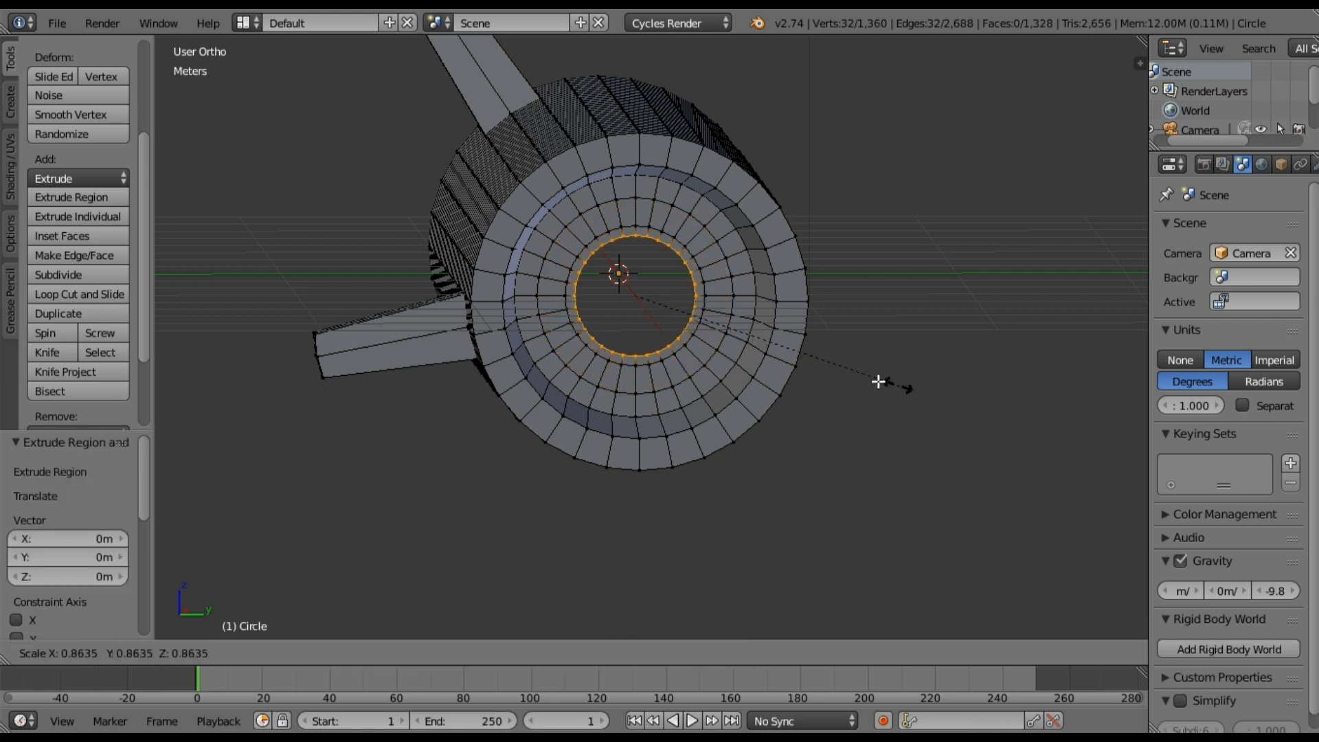
pyautogui.click(811, 364)
pyautogui.press('e')
pyautogui.rightClick(866, 377)
pyautogui.press('s')
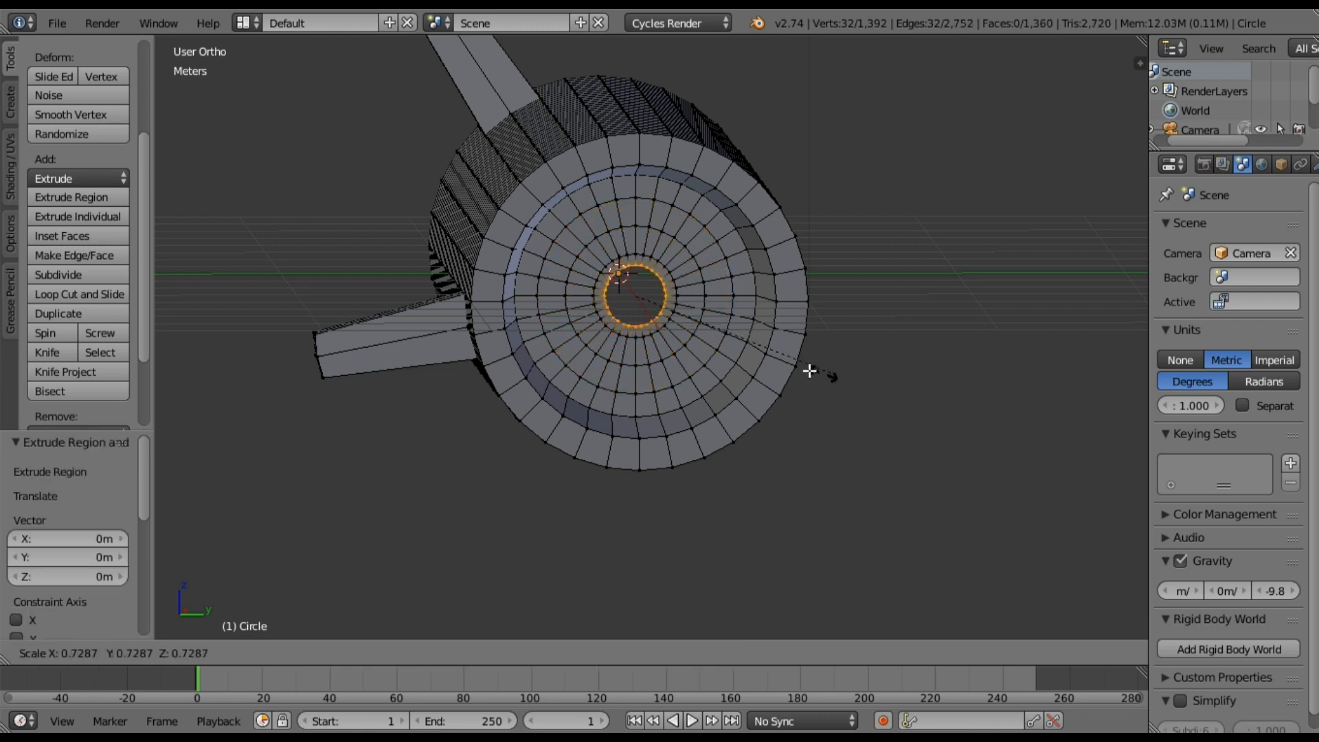
pyautogui.click(729, 336)
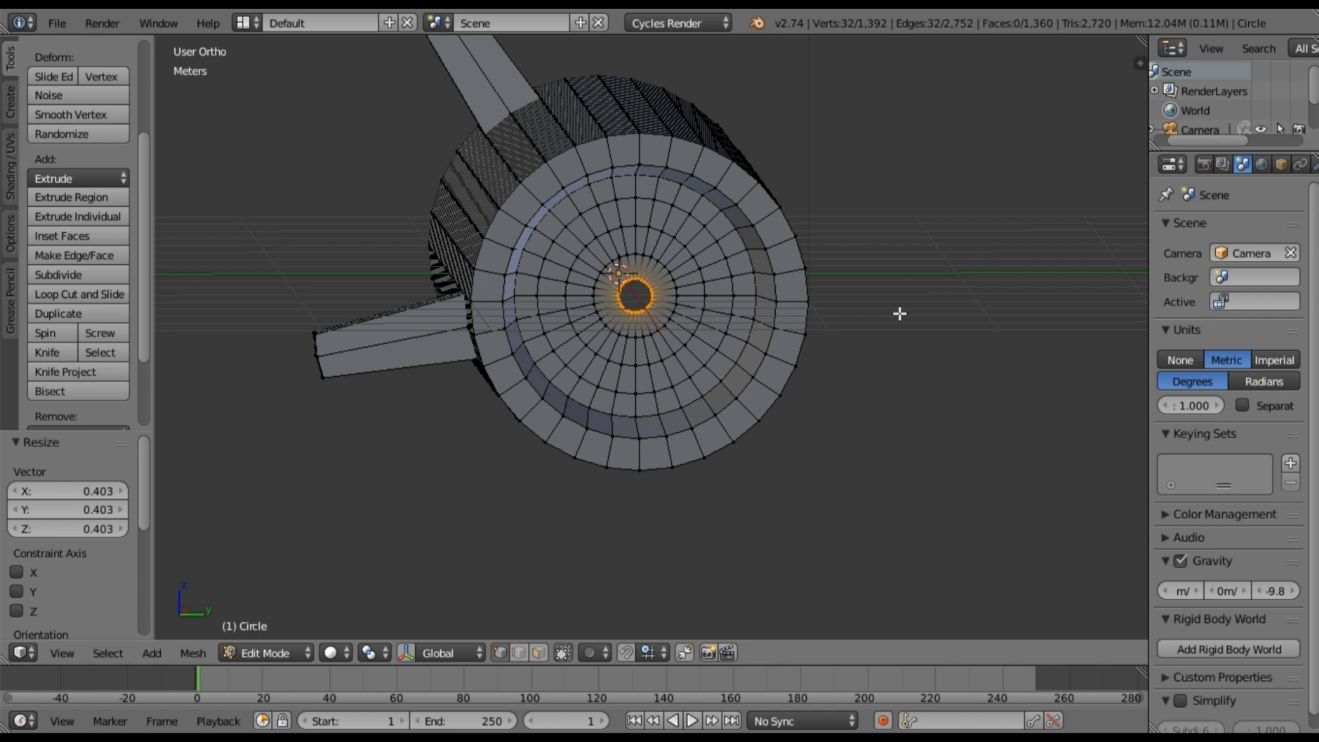
pyautogui.press('a')
# - Select the complete vertex ring at the tube's negative-X end in wireframe front view, and return to solid shading
pyautogui.moveTo(686, 353)
pyautogui.mouseDown(button='middle')
pyautogui.moveTo(852, 397)
pyautogui.moveTo(790, 398)
pyautogui.moveTo(648, 344)
pyautogui.moveTo(945, 403)
pyautogui.moveTo(276, 313)
pyautogui.moveTo(462, 327)
pyautogui.moveTo(507, 353)
pyautogui.moveTo(601, 283)
pyautogui.mouseUp(button='middle')
pyautogui.press('KP_1')
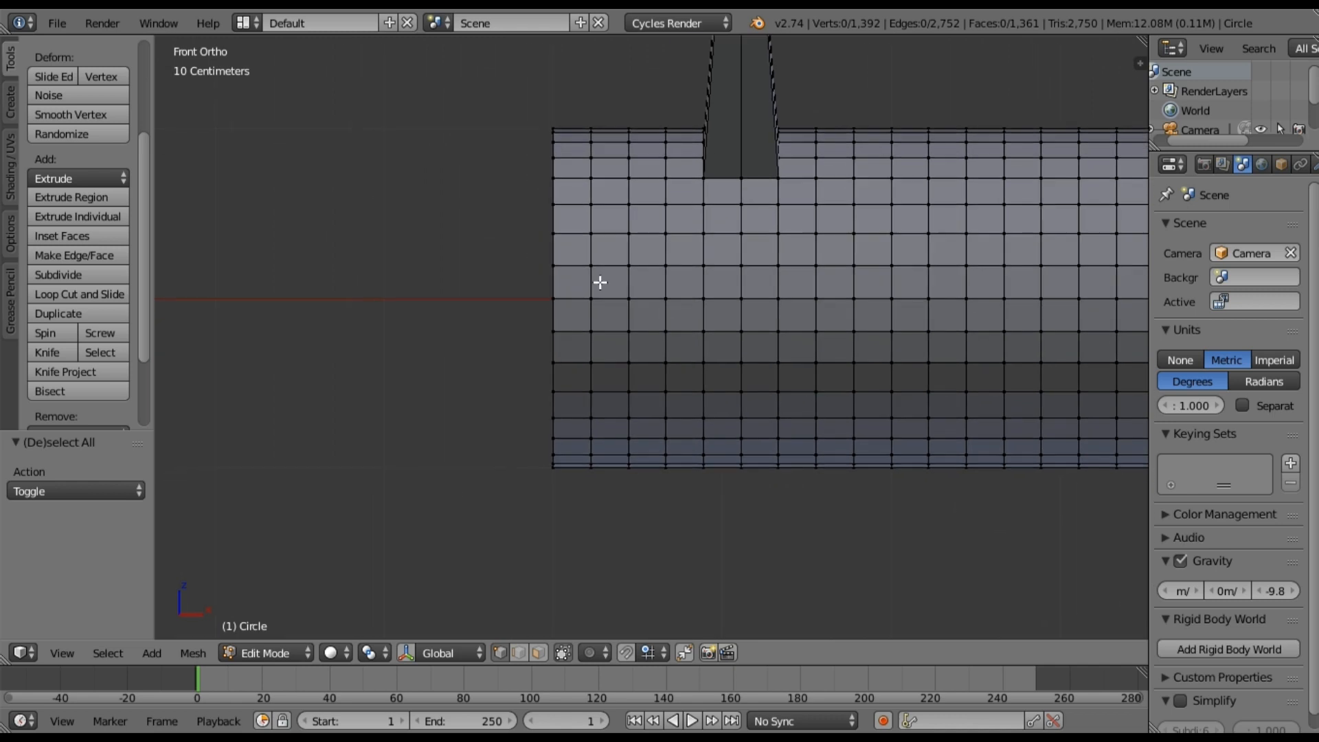
pyautogui.press('z')
pyautogui.press('b')
pyautogui.moveTo(513, 96); pyautogui.dragTo(586, 529)
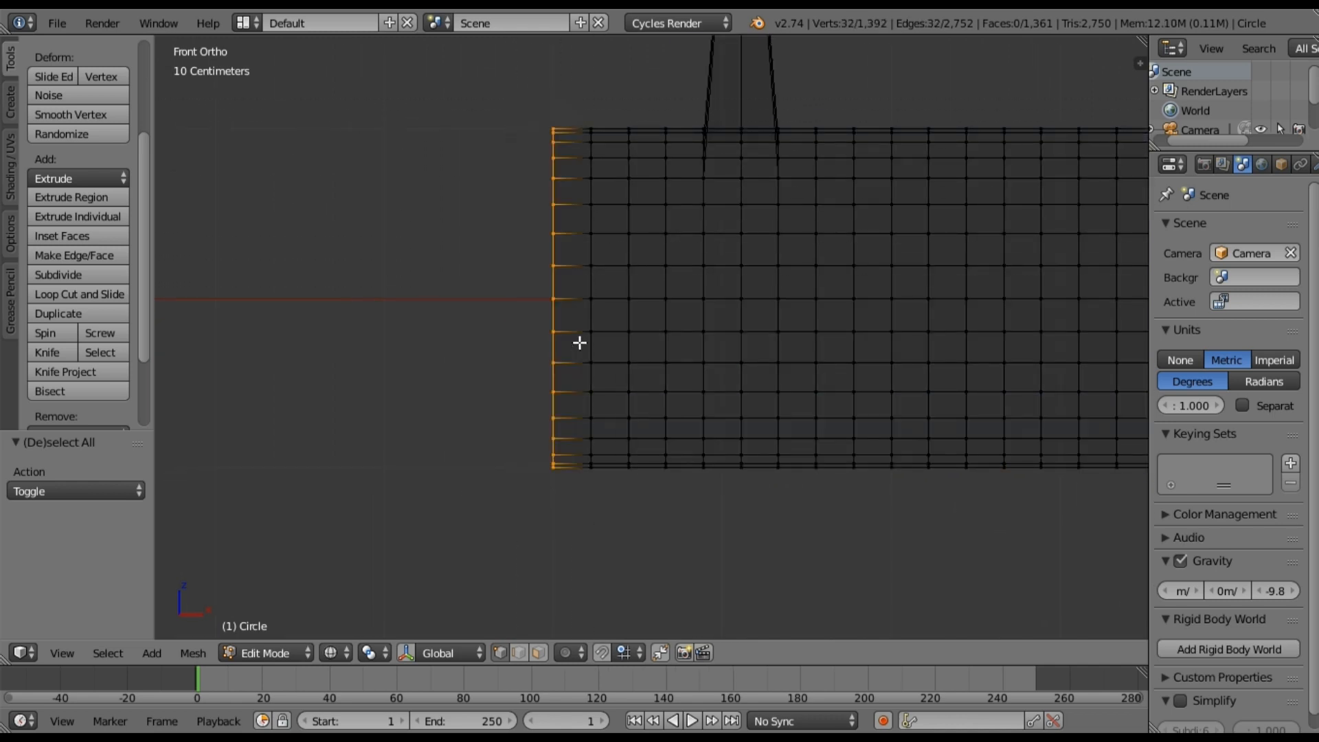
pyautogui.moveTo(579, 343)
pyautogui.mouseDown(button='middle')
pyautogui.moveTo(642, 365)
pyautogui.moveTo(805, 368)
pyautogui.mouseUp(button='middle')
pyautogui.press('z')
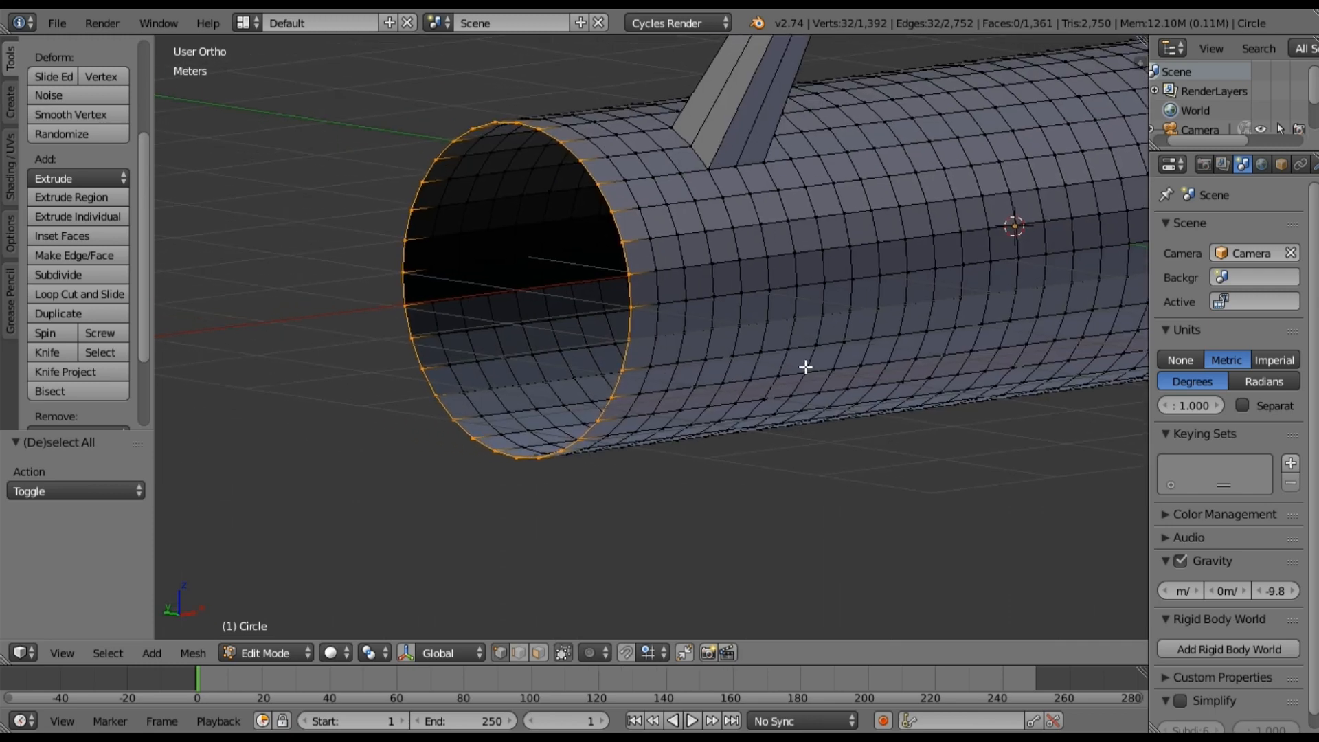
# - Extrude the negative-X end ring in place and scale it inward to about 0.82 to form a flat rim
pyautogui.press('e')
pyautogui.rightClick(845, 373)
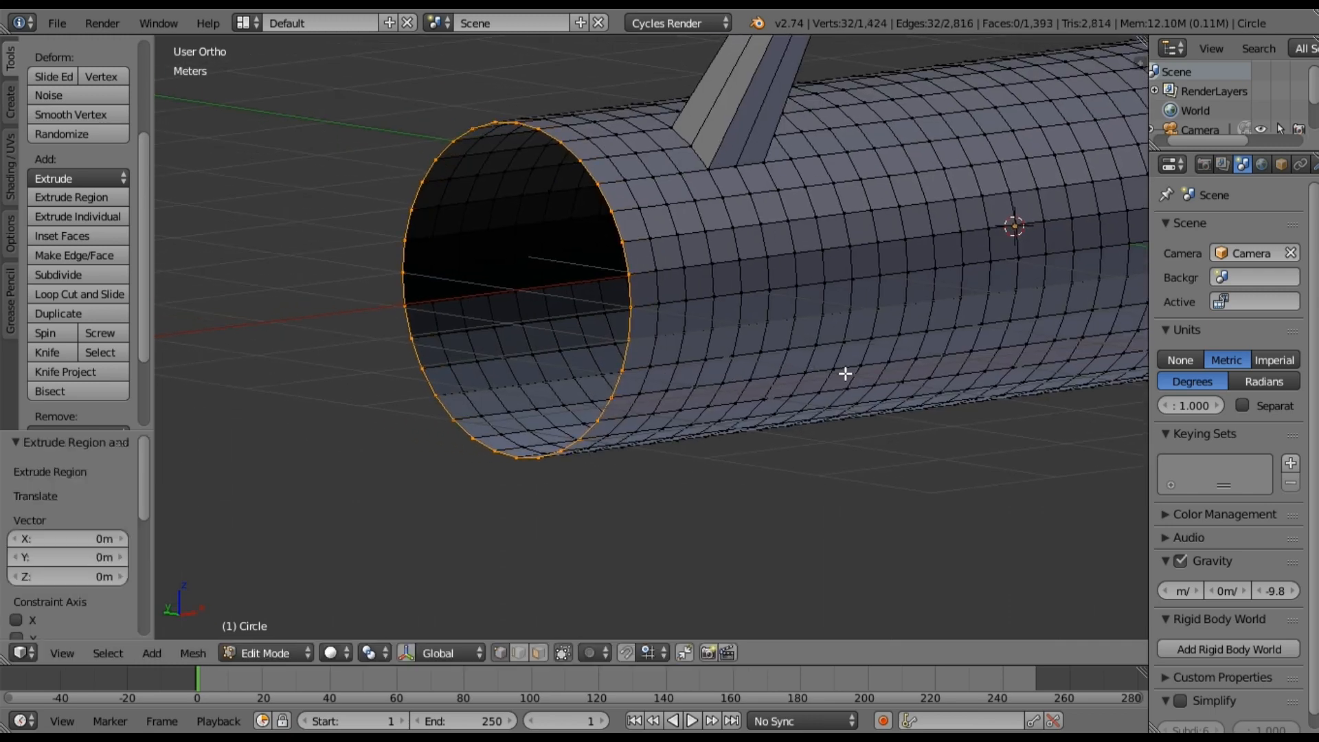
pyautogui.press('s')
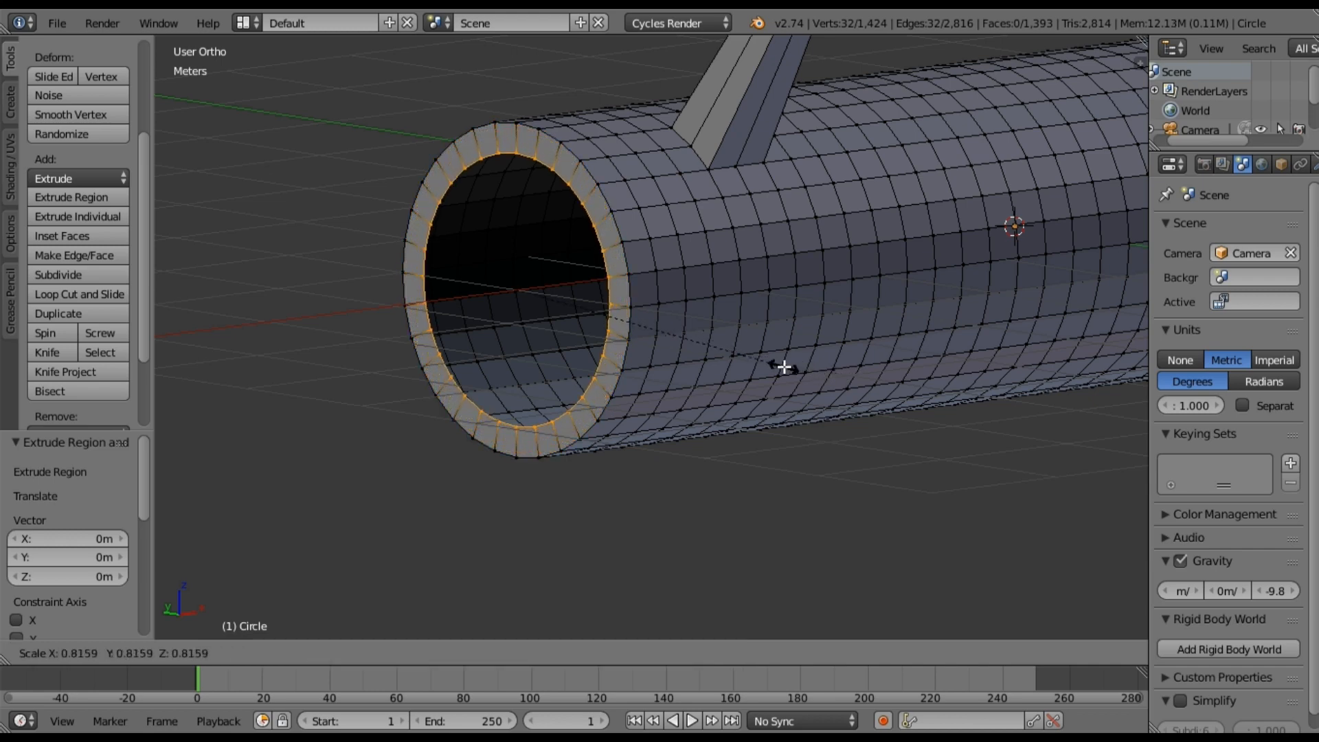
pyautogui.click(722, 362)
# - Extrude the negative-X rim's inner ring about 51 cm along X into the tube and scale it down to taper the wall
pyautogui.press('e')
pyautogui.press('x')
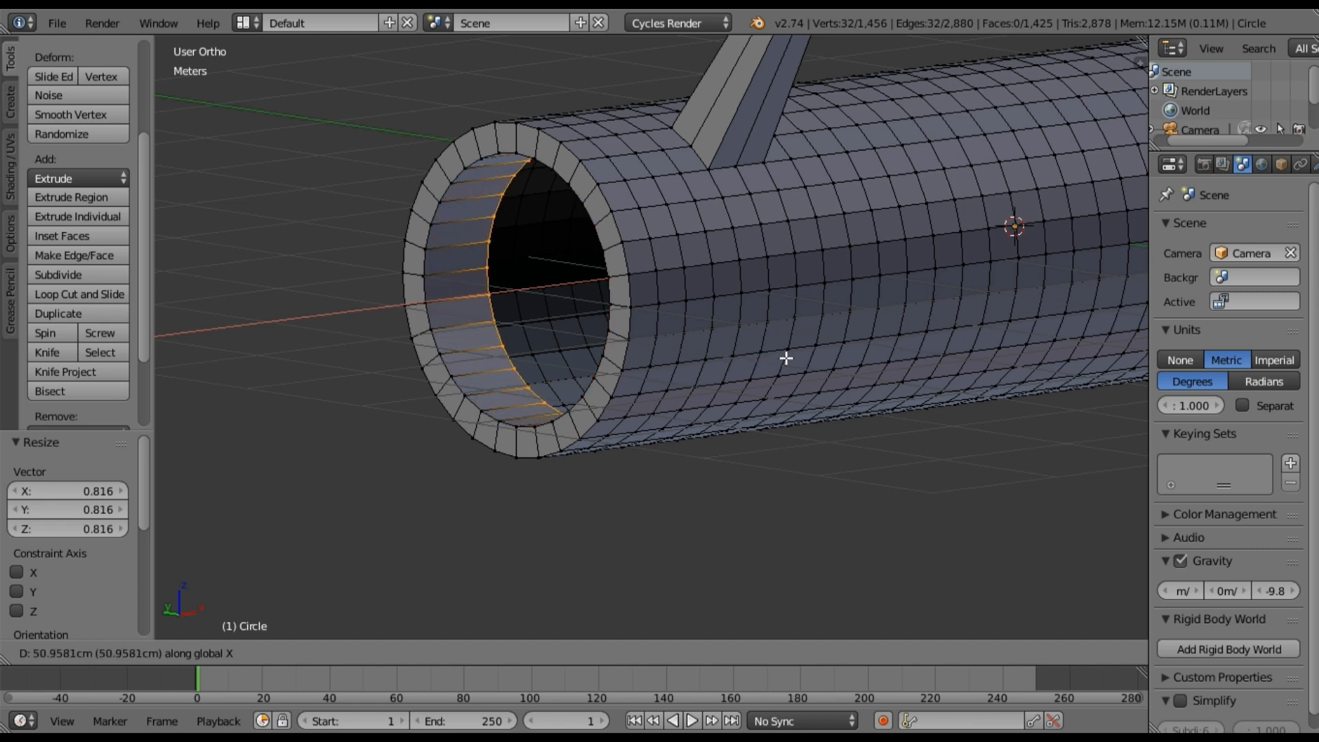
pyautogui.click(787, 357)
pyautogui.moveTo(637, 403); pyautogui.dragTo(748, 402, button='middle')
pyautogui.press('s')
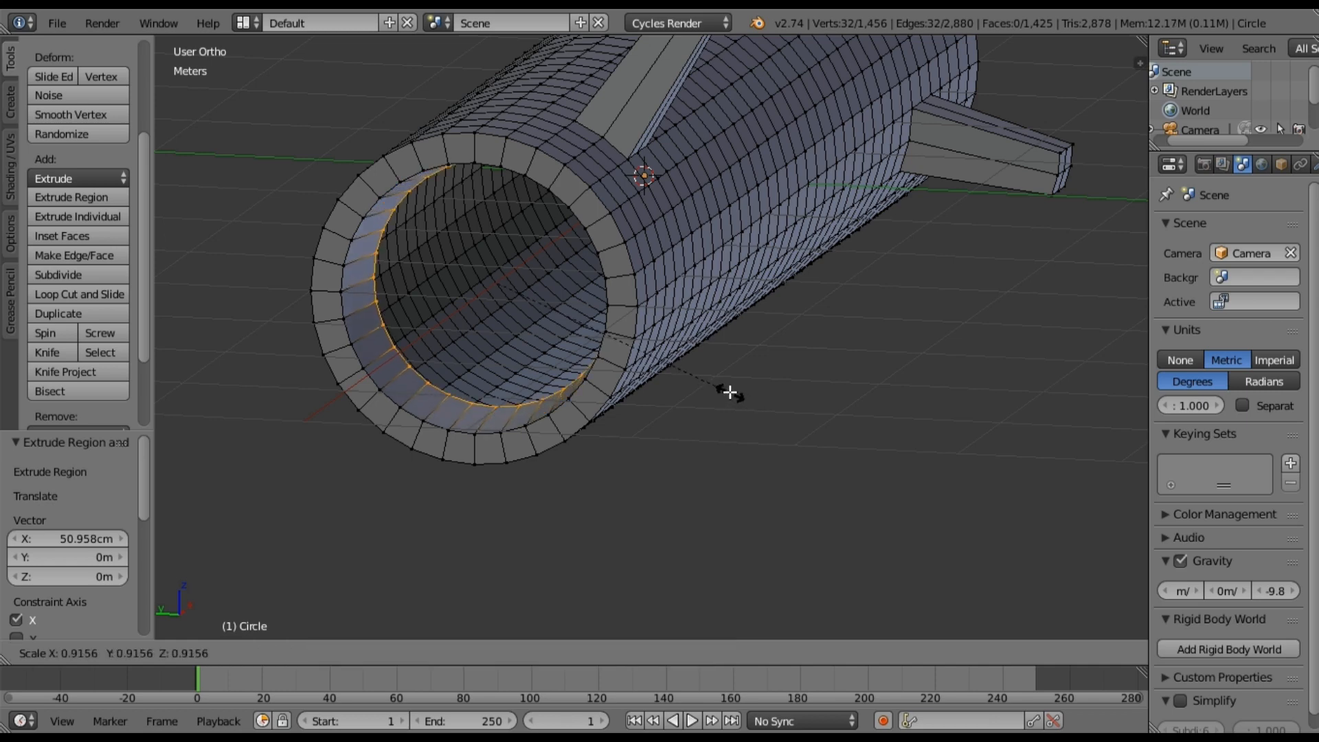
pyautogui.click(720, 386)
# - Extrude the recessed negative-X ring in place and scale it inward twice, the first time to about 0.79
pyautogui.press('e')
pyautogui.rightClick(801, 395)
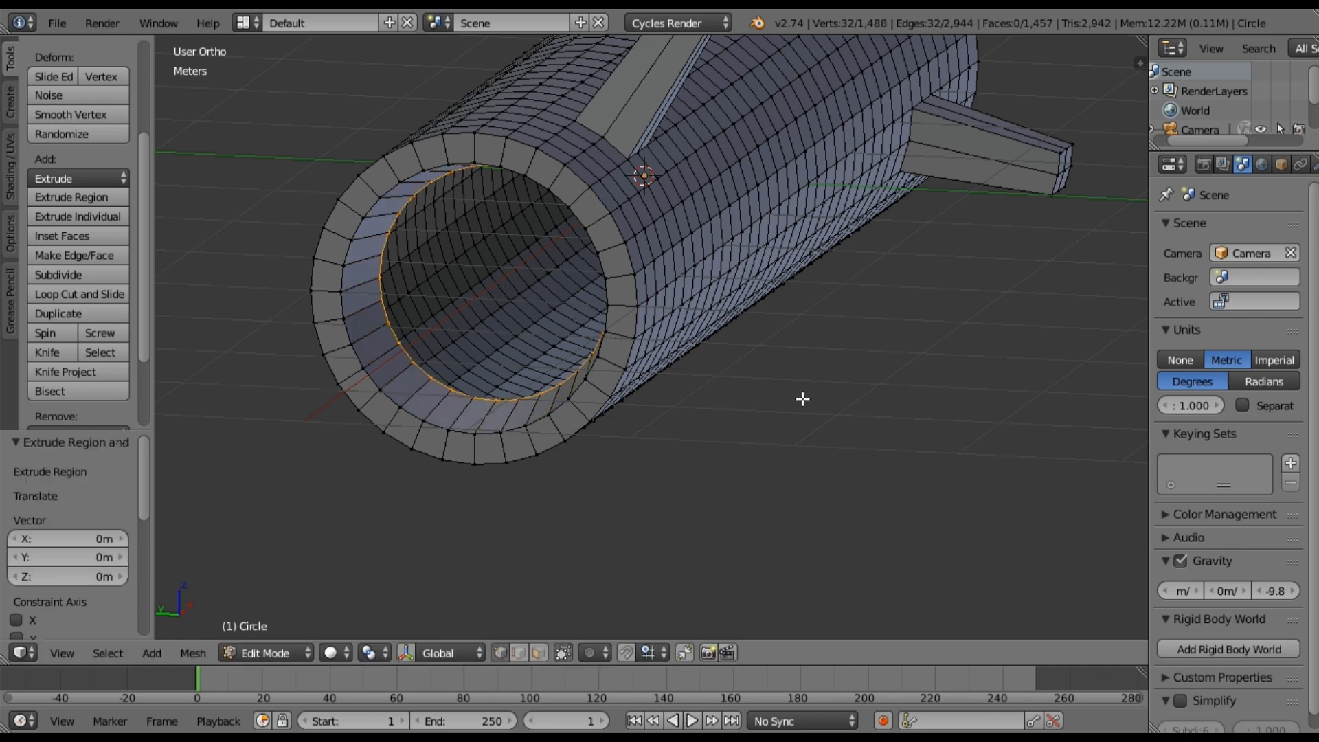
pyautogui.press('s')
pyautogui.click(739, 375)
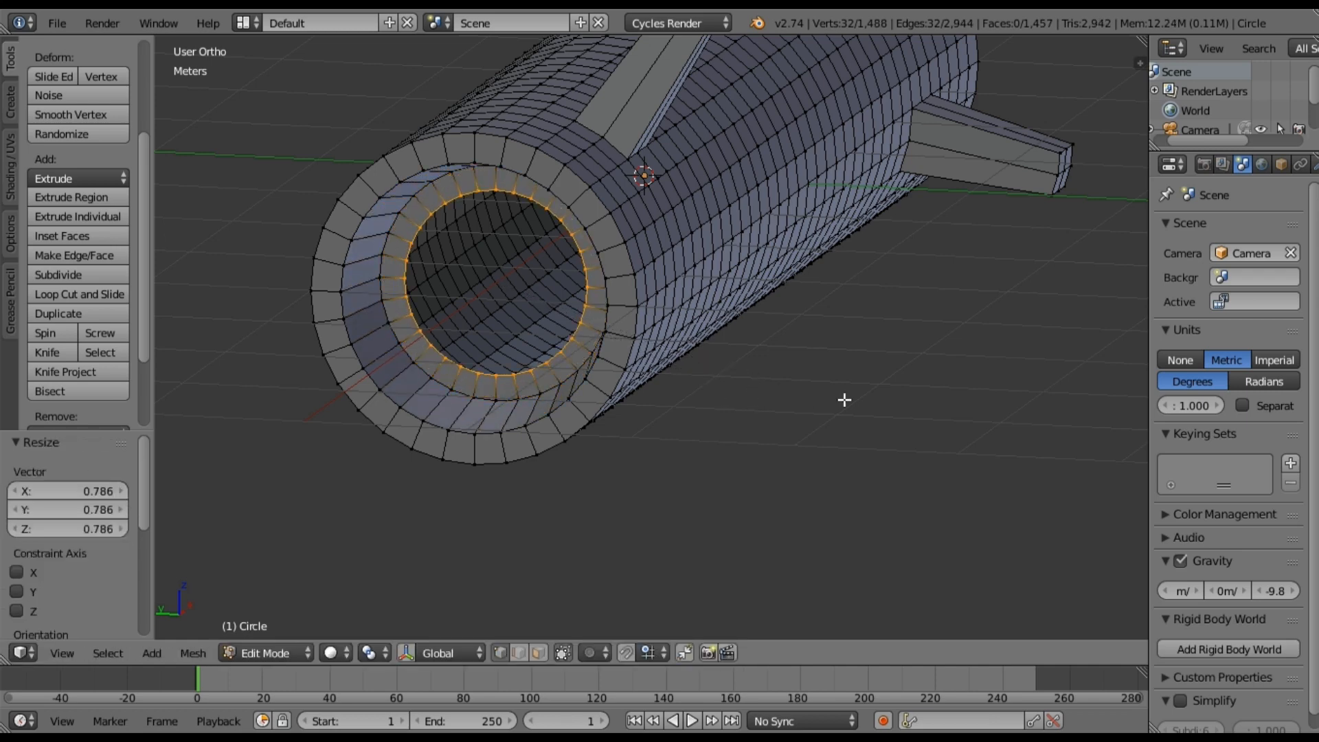
pyautogui.press('e')
pyautogui.rightClick(839, 396)
pyautogui.press('s')
pyautogui.click(747, 371)
# - Add two more inward-scaled in-place extrusions in the negative-X recess, the last to about 0.57, then fill the center hole and deselect everything
pyautogui.press('e')
pyautogui.rightClick(828, 399)
pyautogui.press('s')
pyautogui.click(711, 365)
pyautogui.press('e')
pyautogui.rightClick(810, 376)
pyautogui.press('s')
pyautogui.click(664, 329)
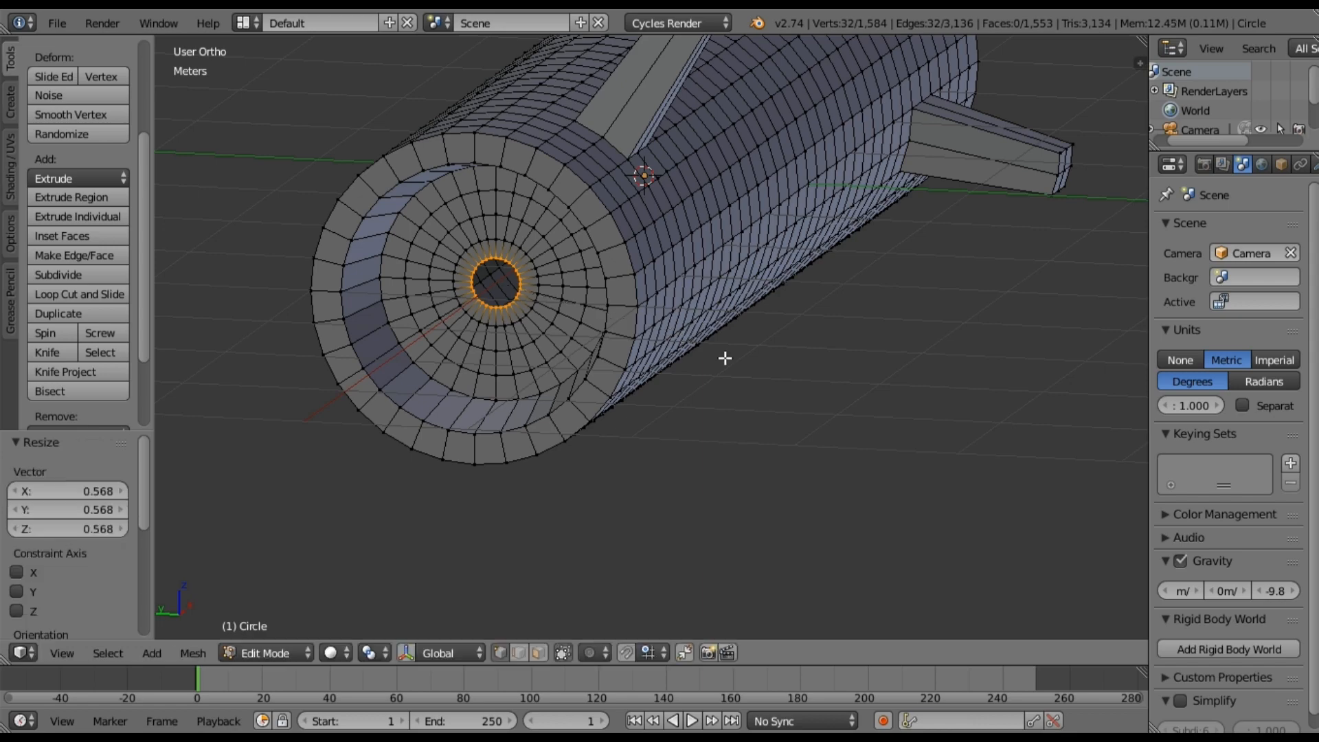
pyautogui.press('f')
pyautogui.press('a')
# - Return to Object Mode and apply smooth shading to the whole tube
pyautogui.moveTo(660, 344); pyautogui.dragTo(468, 446, button='middle')
pyautogui.scroll(-4, 467, 446)
pyautogui.moveTo(872, 386)
pyautogui.mouseDown(button='middle')
pyautogui.moveTo(801, 412)
pyautogui.moveTo(852, 381)
pyautogui.moveTo(835, 397)
pyautogui.moveTo(942, 380)
pyautogui.moveTo(870, 307)
pyautogui.moveTo(841, 337)
pyautogui.moveTo(851, 385)
pyautogui.moveTo(810, 371)
pyautogui.mouseUp(button='middle')
pyautogui.press('Tab')
pyautogui.click(49, 173)
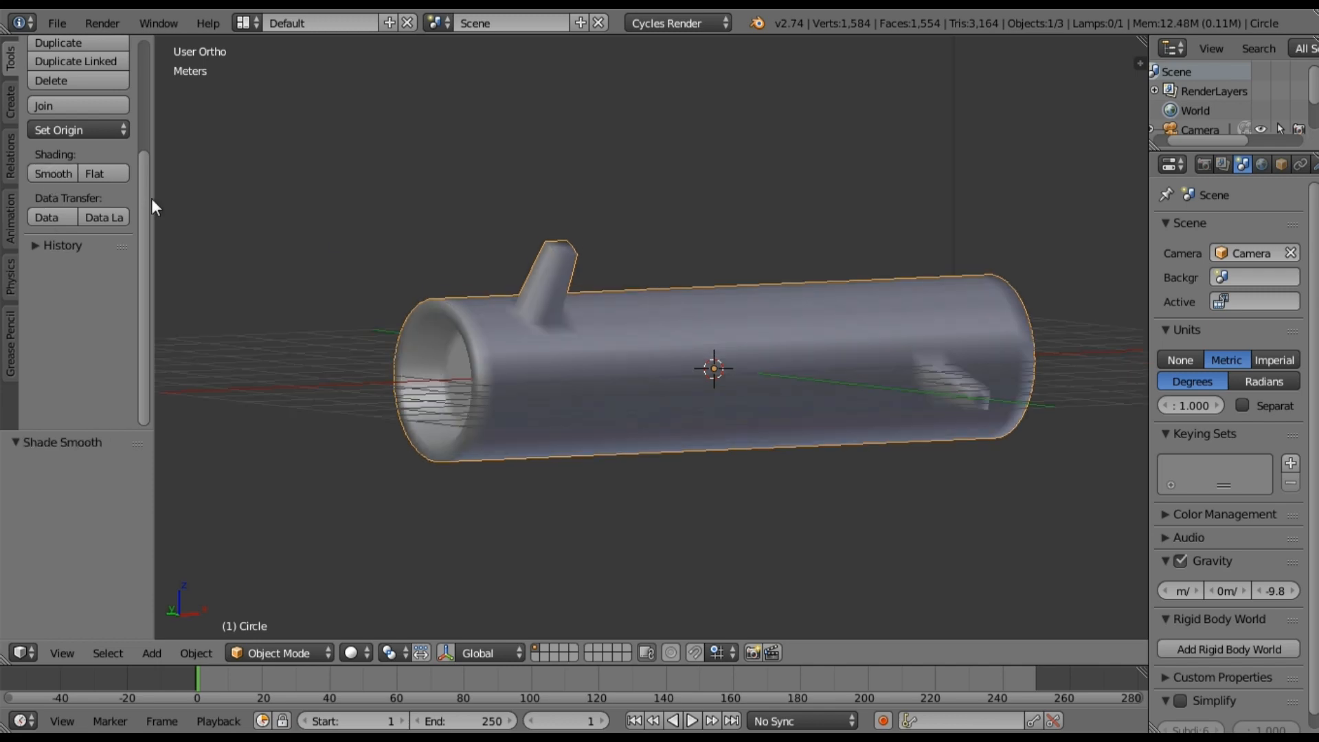
pyautogui.moveTo(565, 374)
pyautogui.mouseDown(button='middle')
pyautogui.moveTo(612, 398)
pyautogui.moveTo(695, 377)
pyautogui.moveTo(683, 453)
pyautogui.moveTo(577, 440)
pyautogui.moveTo(530, 395)
pyautogui.moveTo(590, 393)
pyautogui.mouseUp(button='middle')
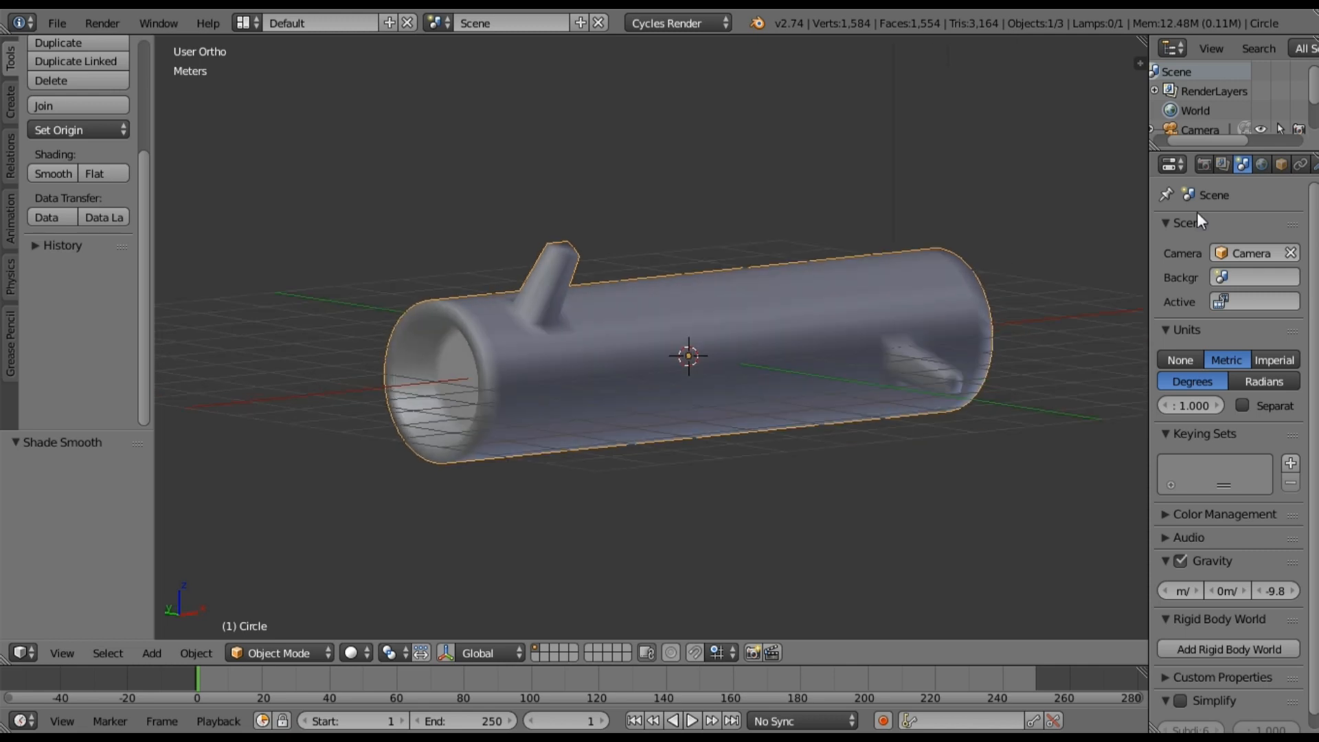
# - Add a Subdivision Surface modifier to the tube
pyautogui.scroll(-3, 1258, 163)
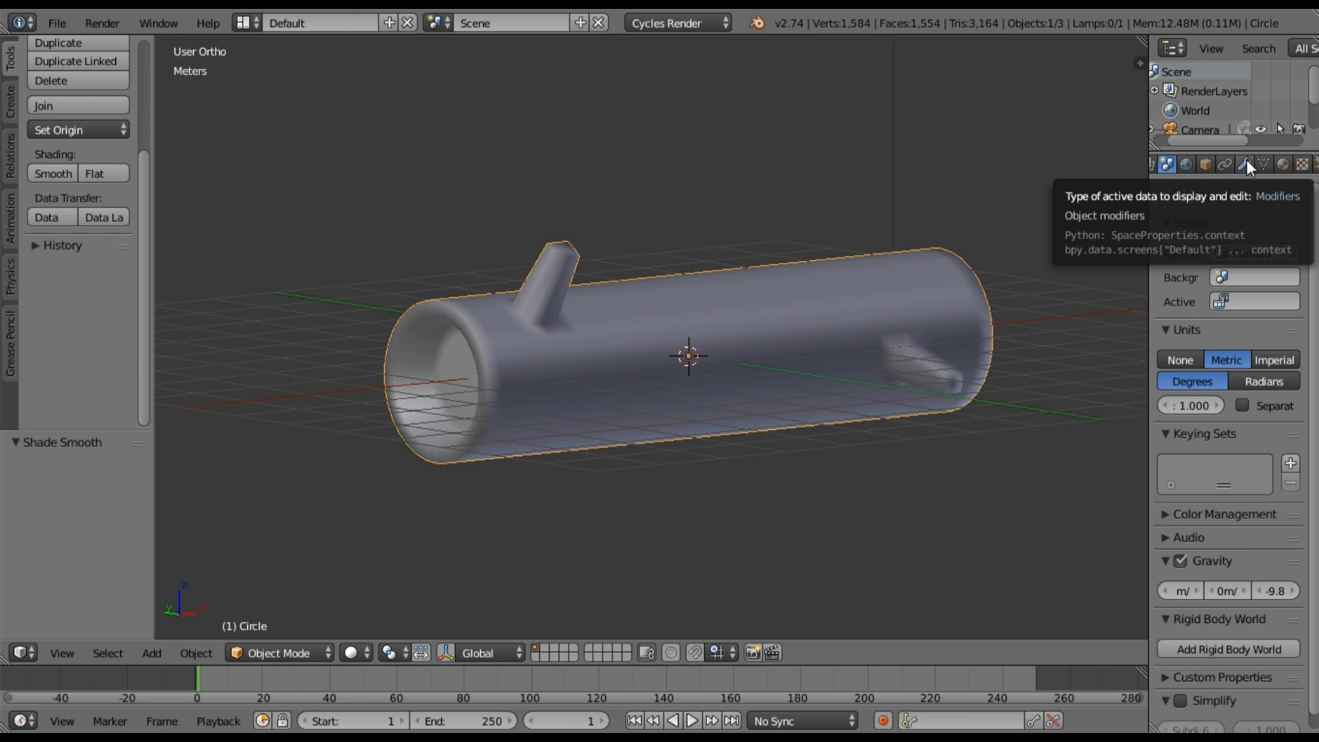
pyautogui.click(1246, 162)
pyautogui.click(1213, 229)
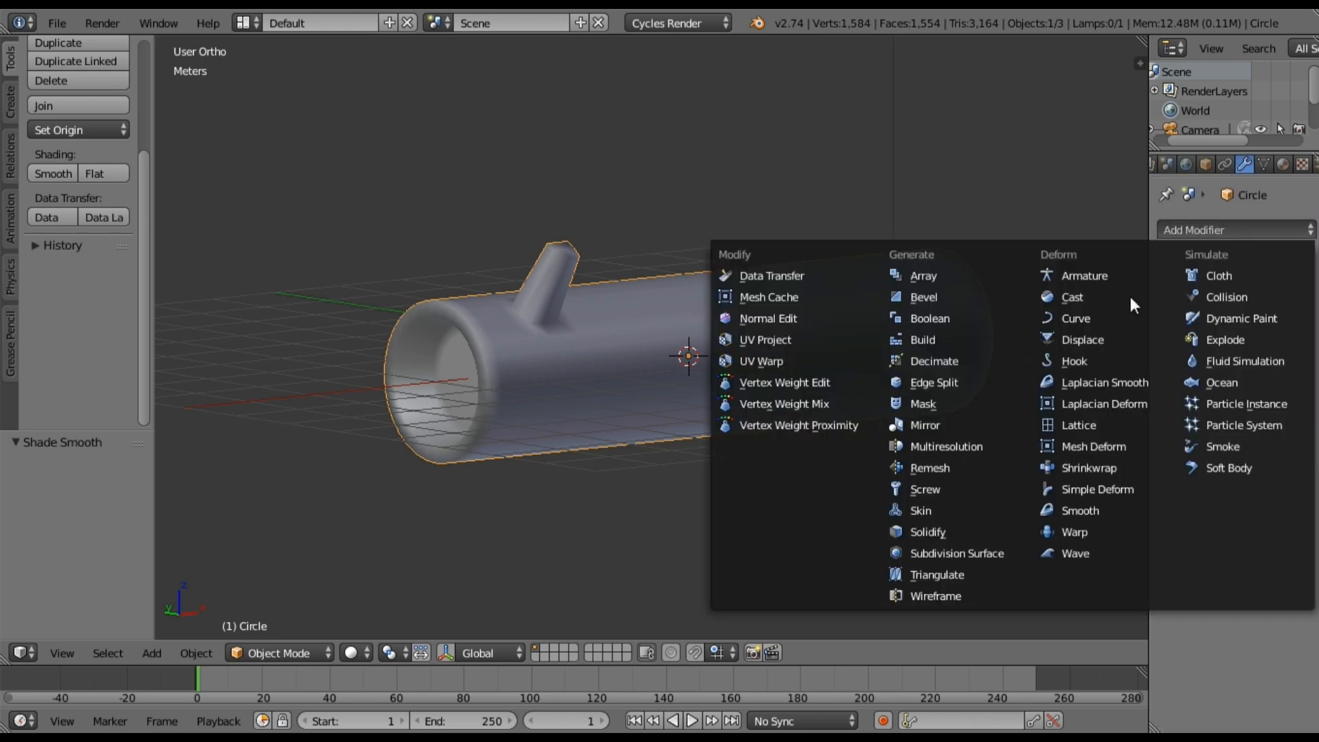
pyautogui.click(994, 553)
pyautogui.moveTo(796, 426); pyautogui.dragTo(776, 347, button='middle')
# - Add a Displace modifier to the tube and create a new texture for it
pyautogui.click(1196, 229)
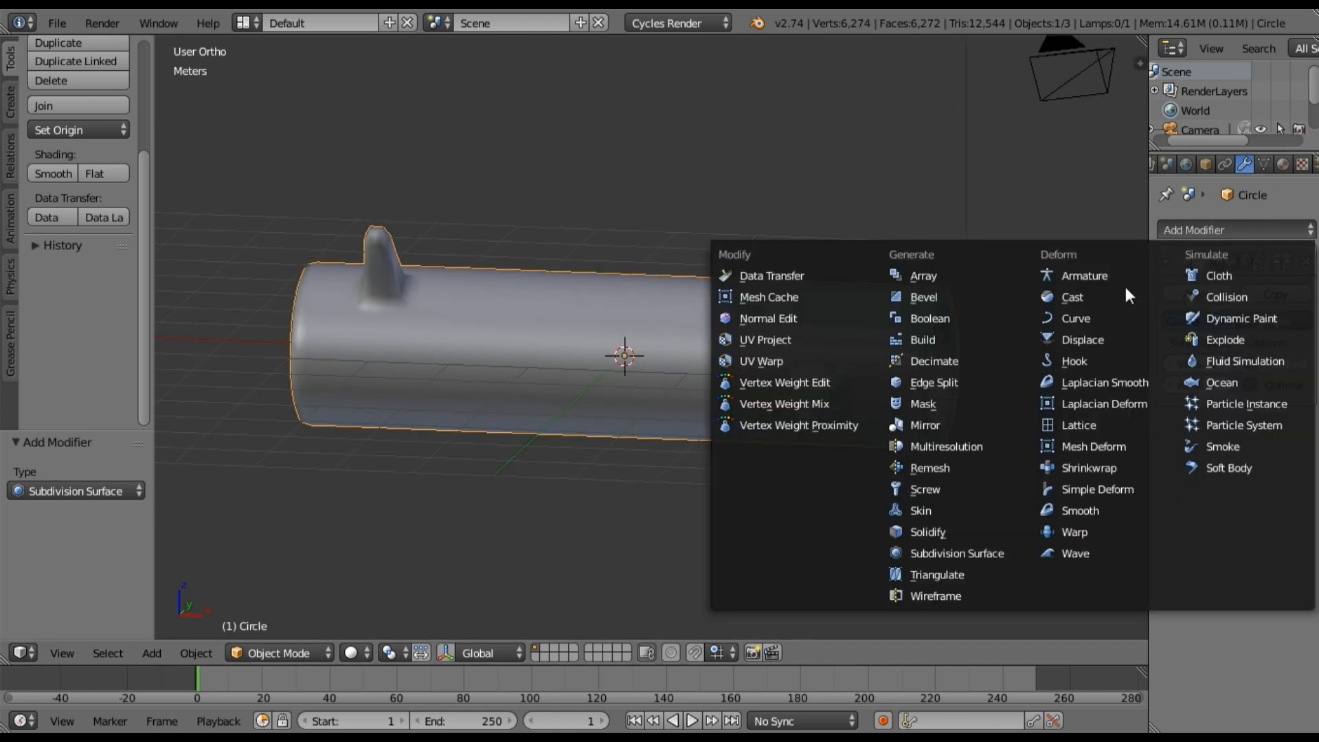
pyautogui.click(1114, 338)
pyautogui.keyDown('shift'); pyautogui.moveTo(861, 390); pyautogui.dragTo(915, 345, button='middle'); pyautogui.keyUp('shift')
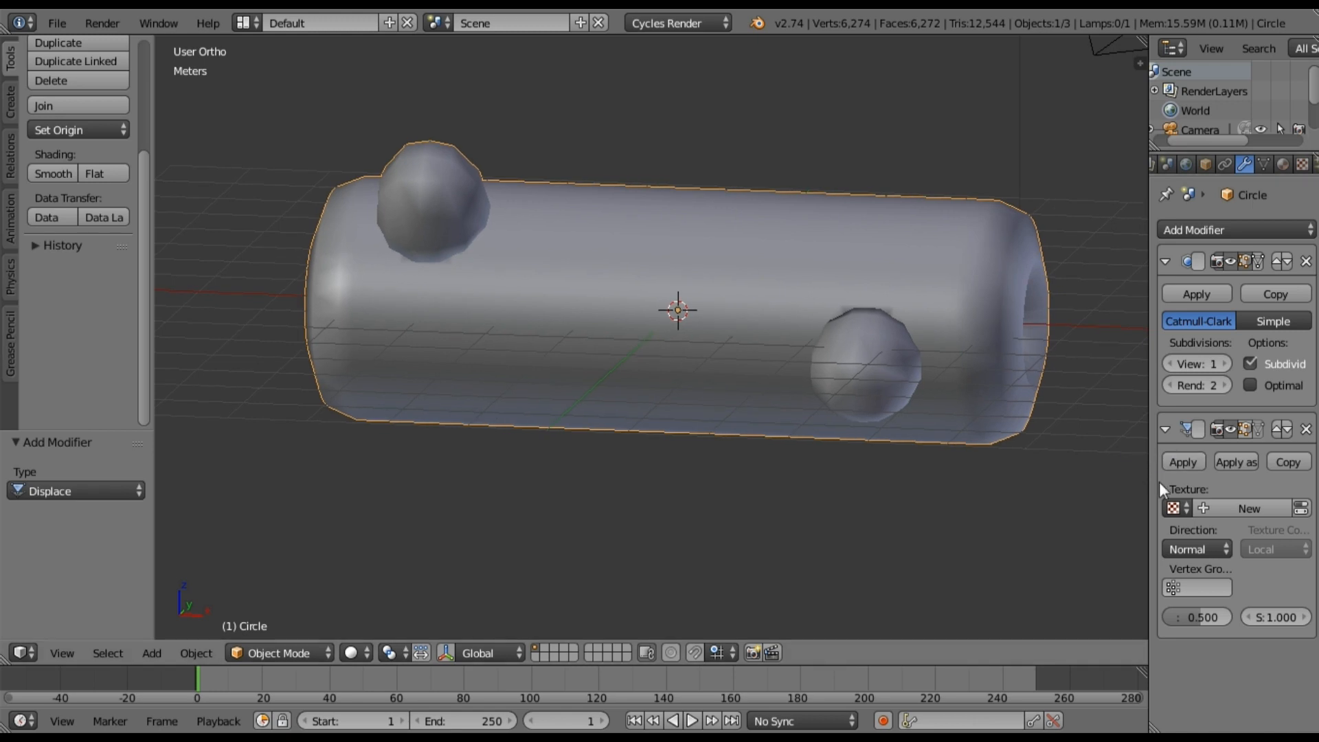
pyautogui.click(1227, 509)
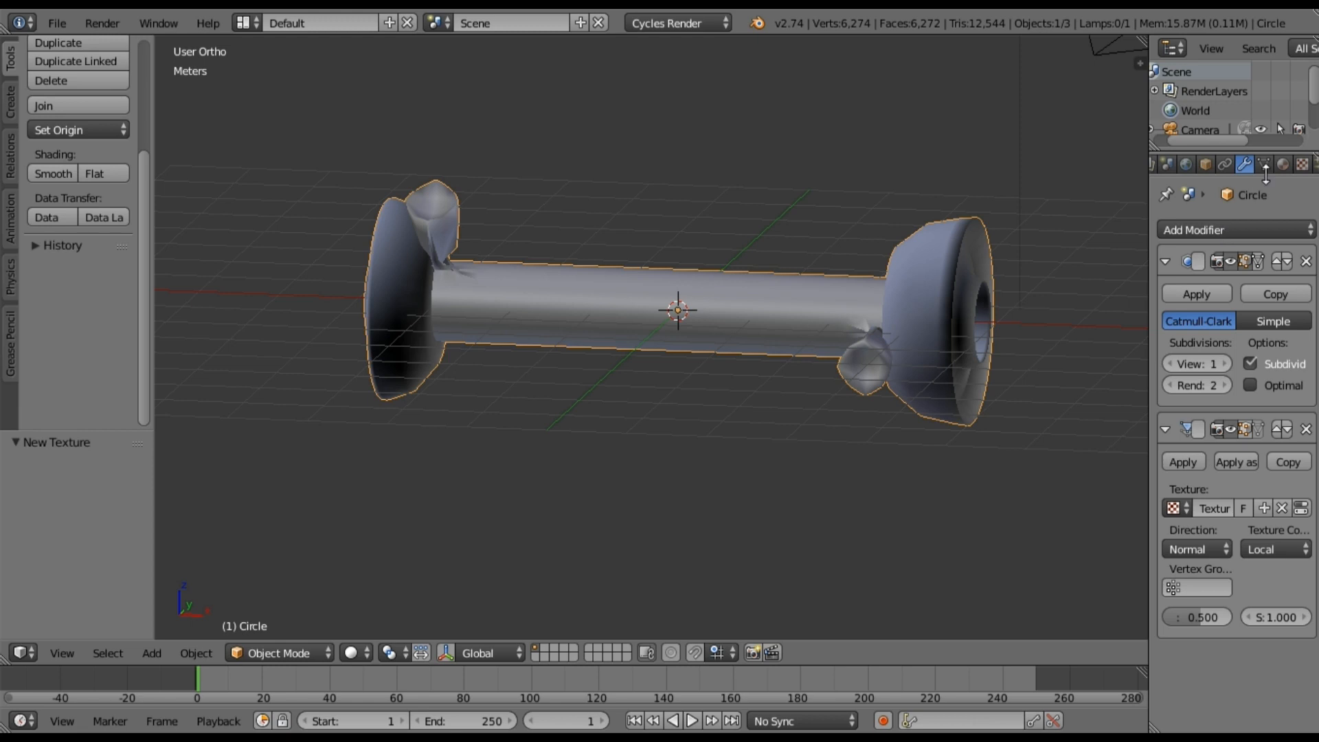
# - Change the Displace modifier's texture type to Clouds and set its noise size to 0.55
pyautogui.click(1303, 165)
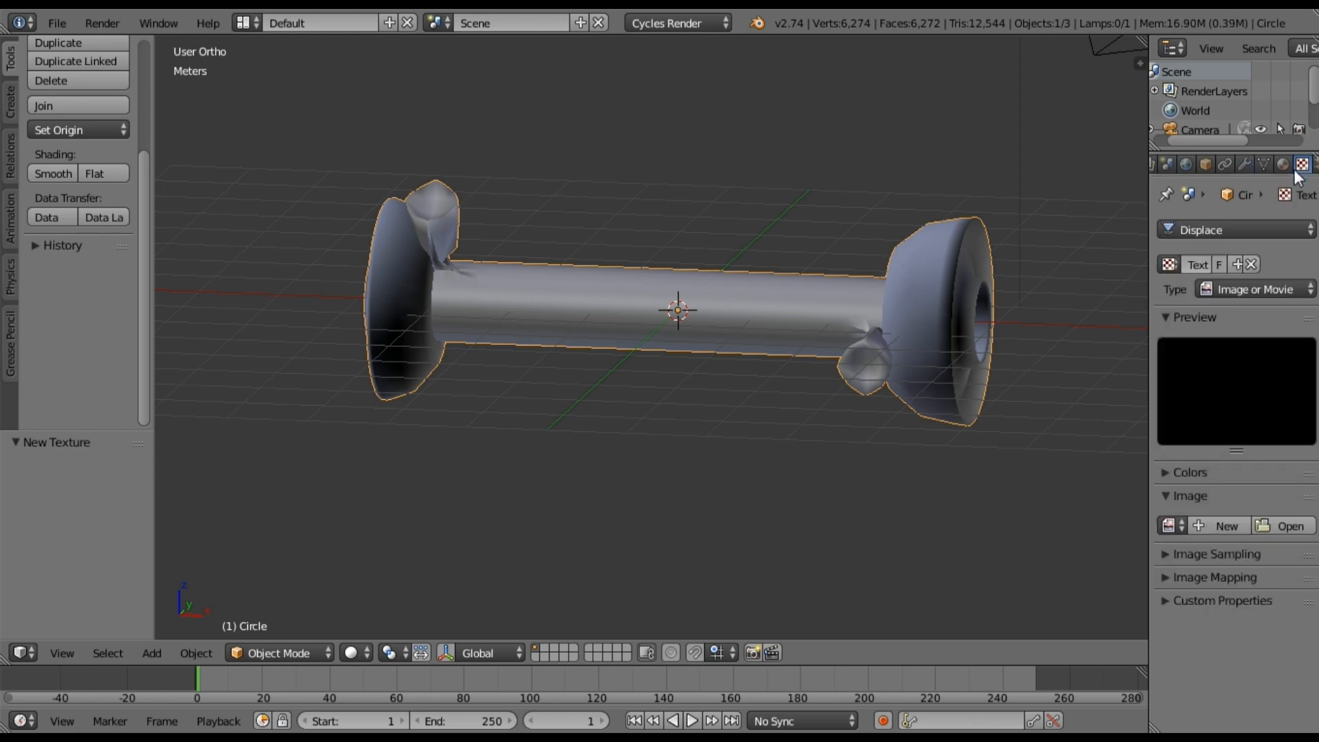
pyautogui.click(1195, 229)
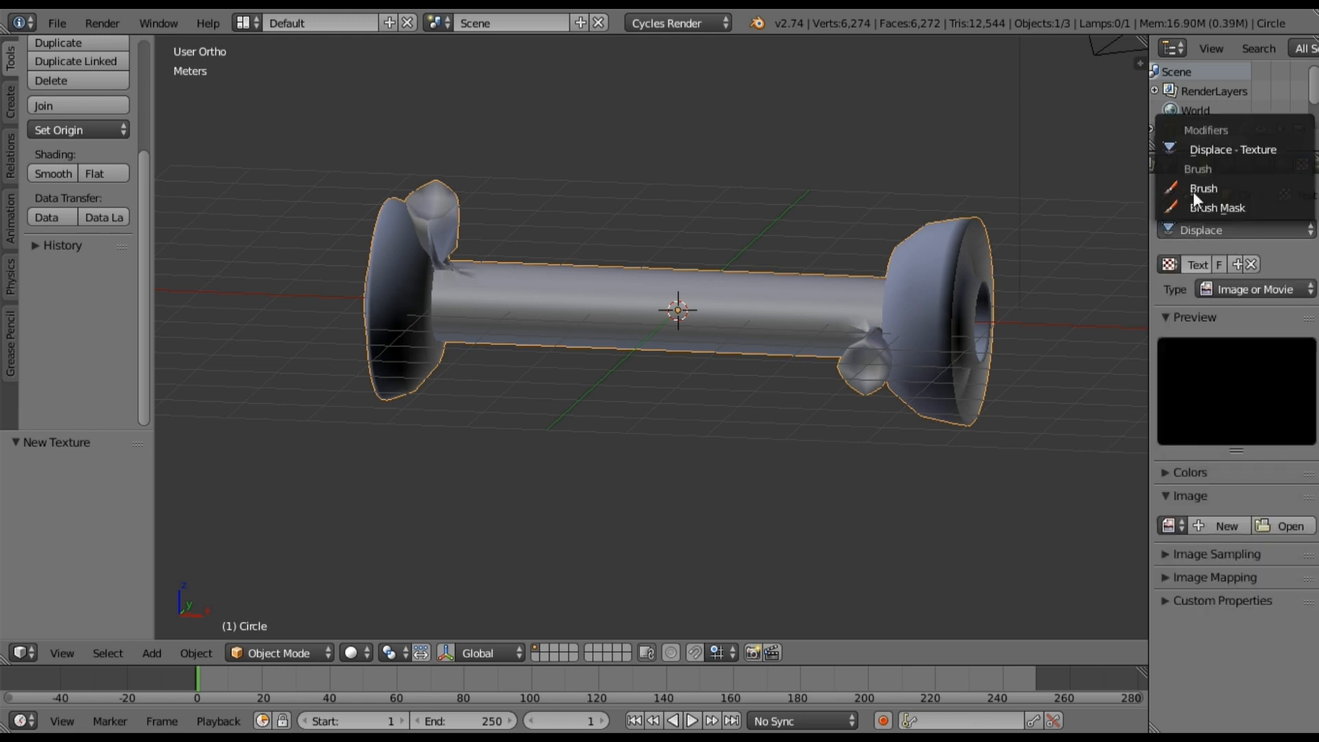
pyautogui.click(1208, 149)
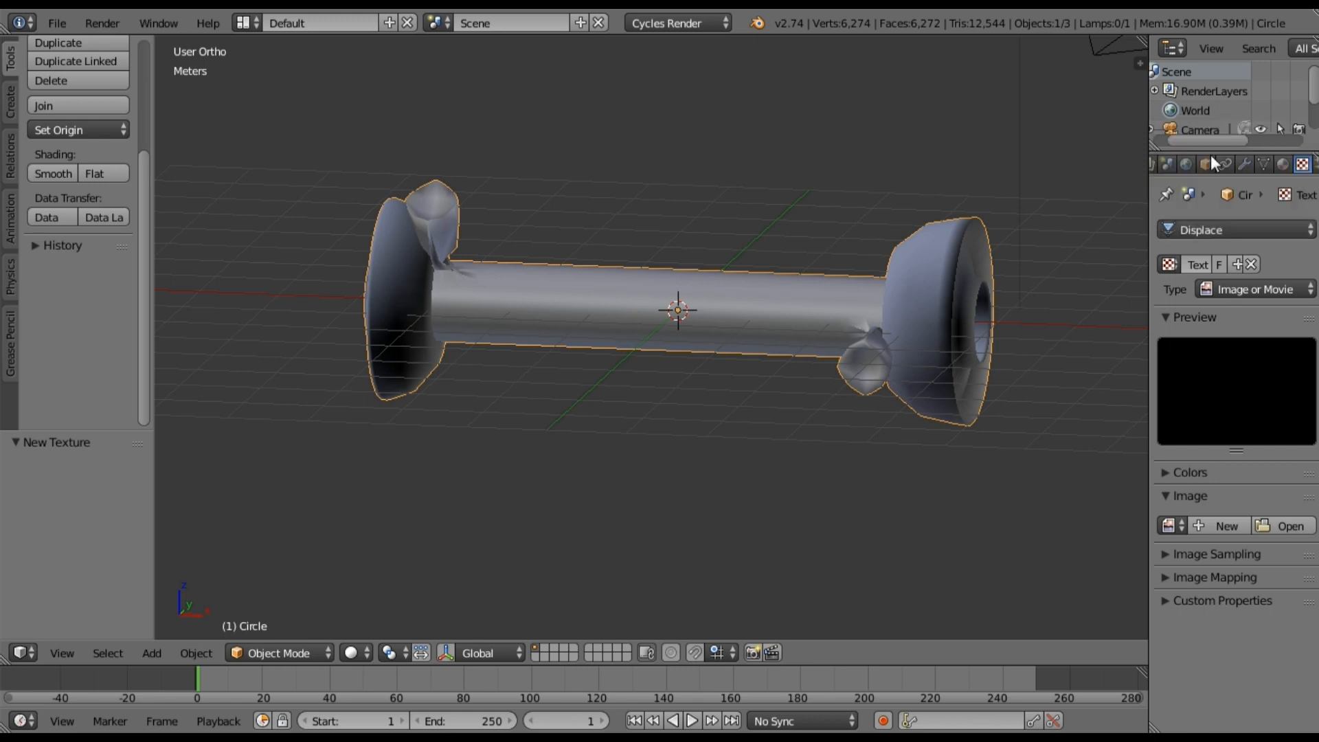
pyautogui.click(1247, 292)
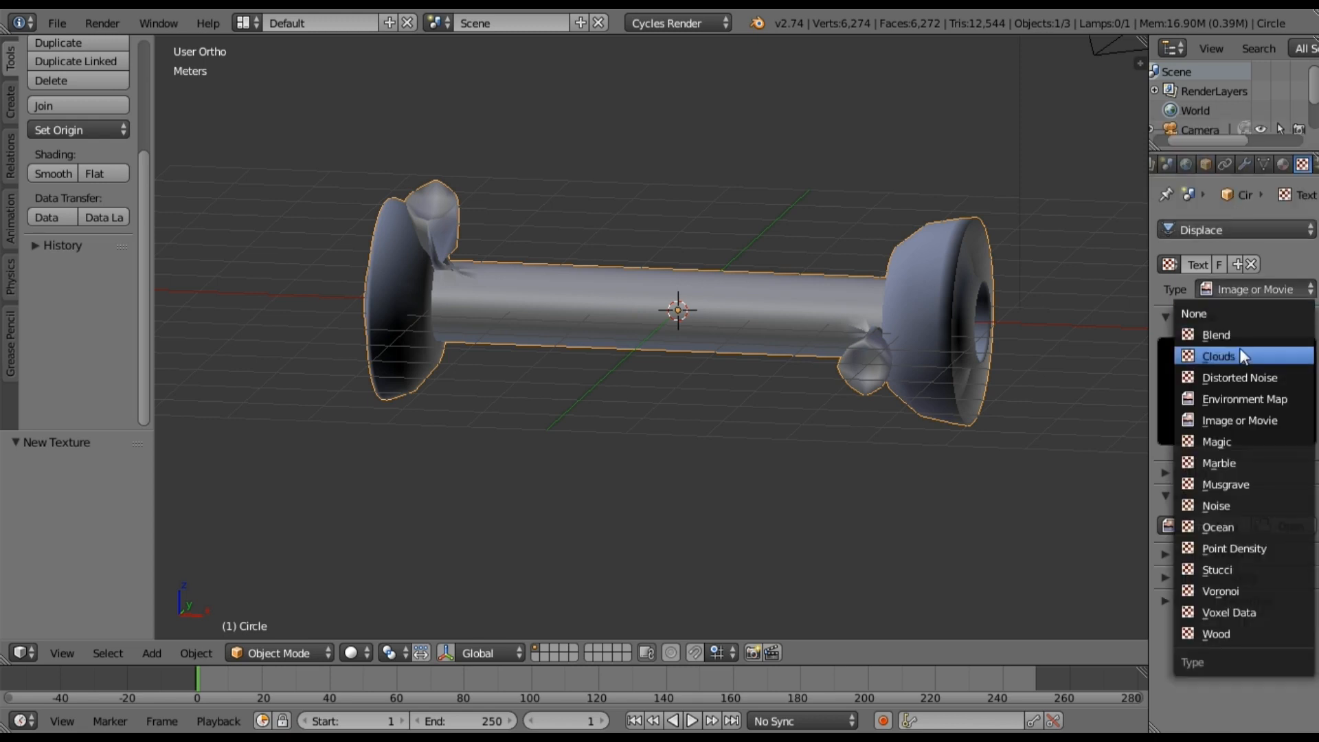
pyautogui.click(1241, 356)
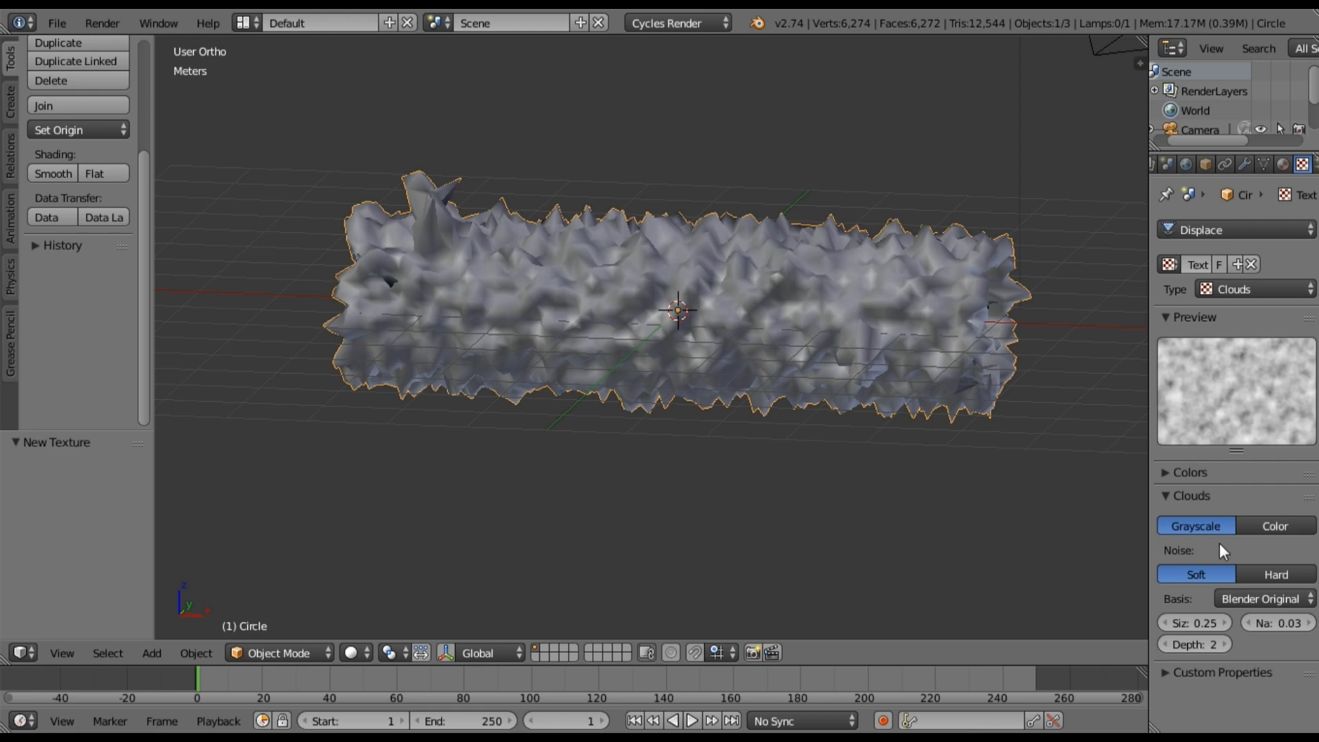
pyautogui.click(1226, 623)
pyautogui.click(1226, 623)
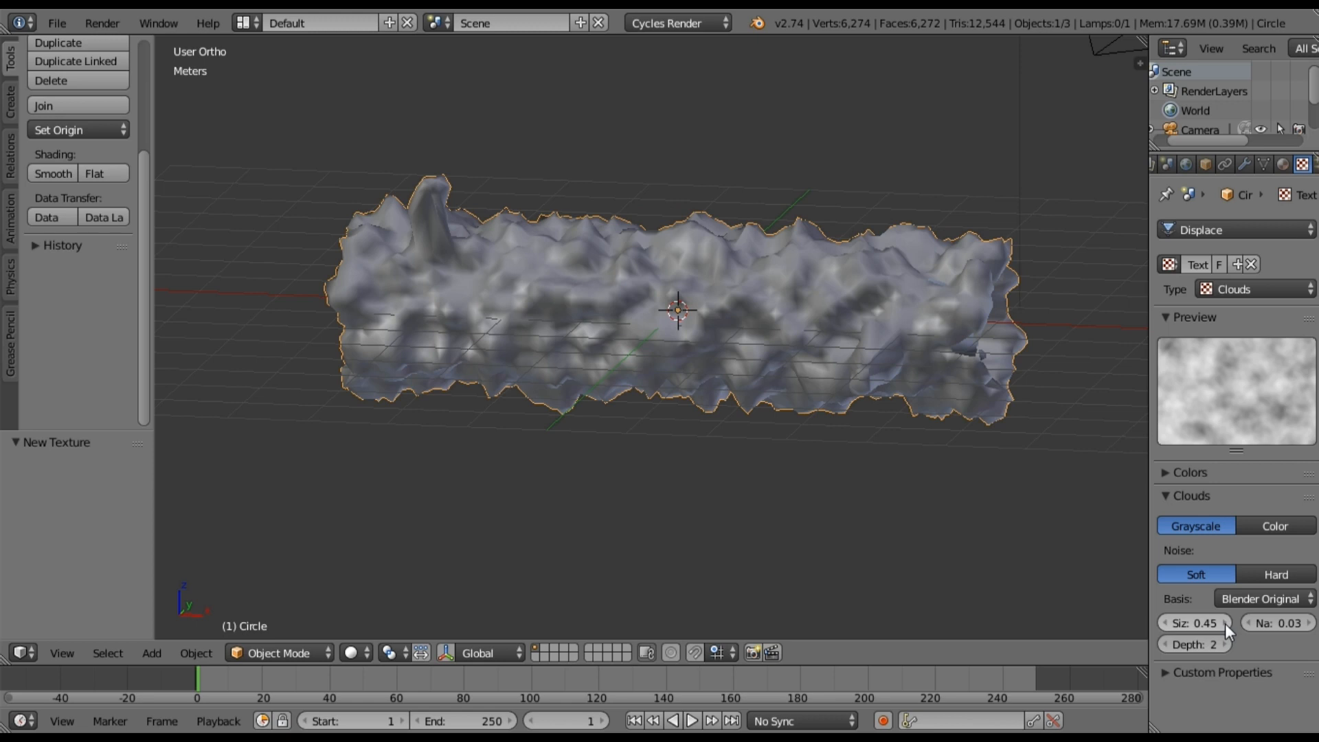
pyautogui.click(1226, 623)
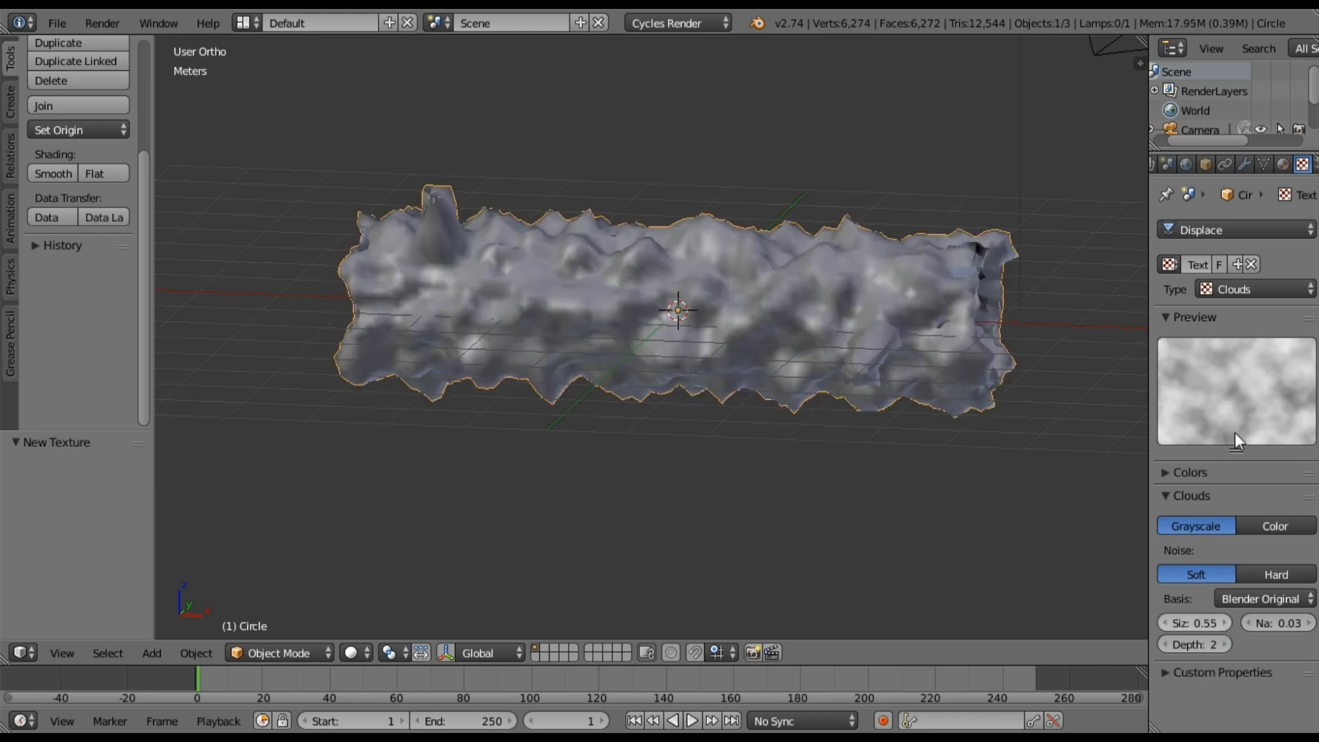
# - Set the Displace modifier's strength to 0.2 and inspect the bumpy tube from both ends
pyautogui.click(1244, 164)
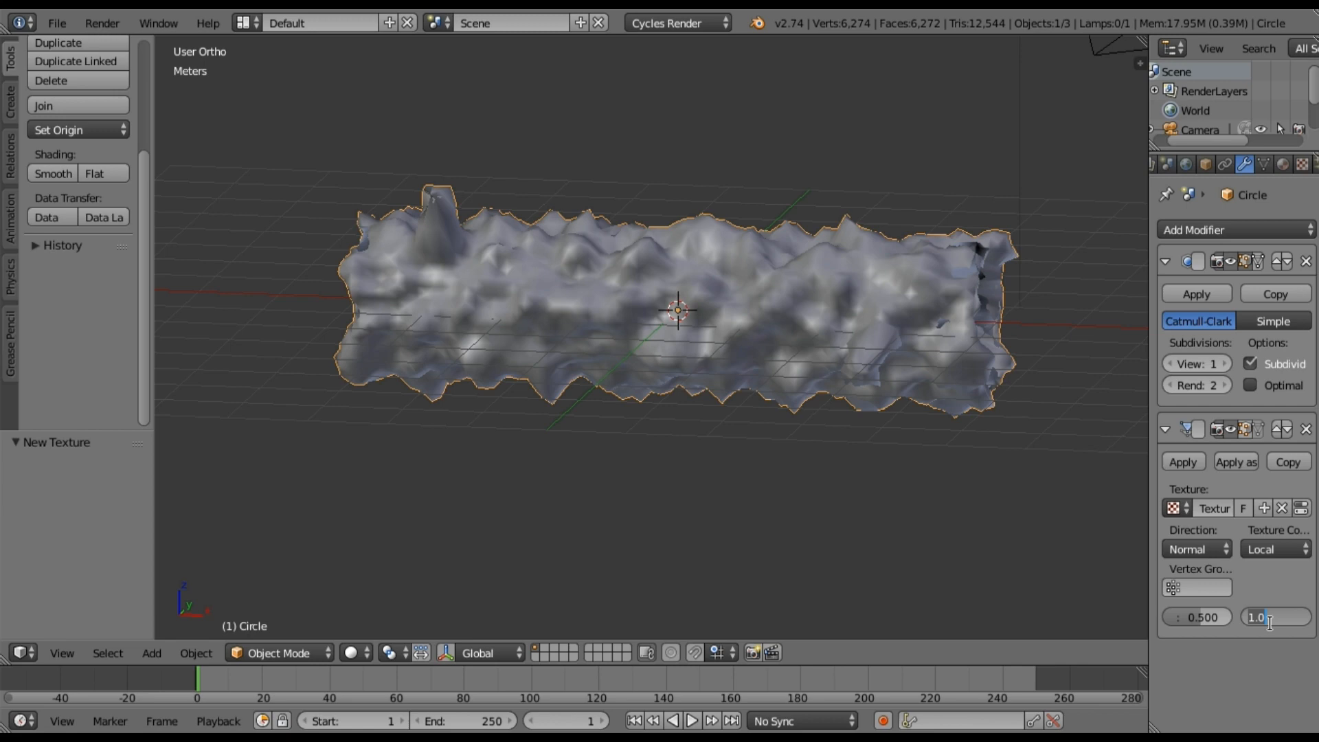
pyautogui.press('Return')
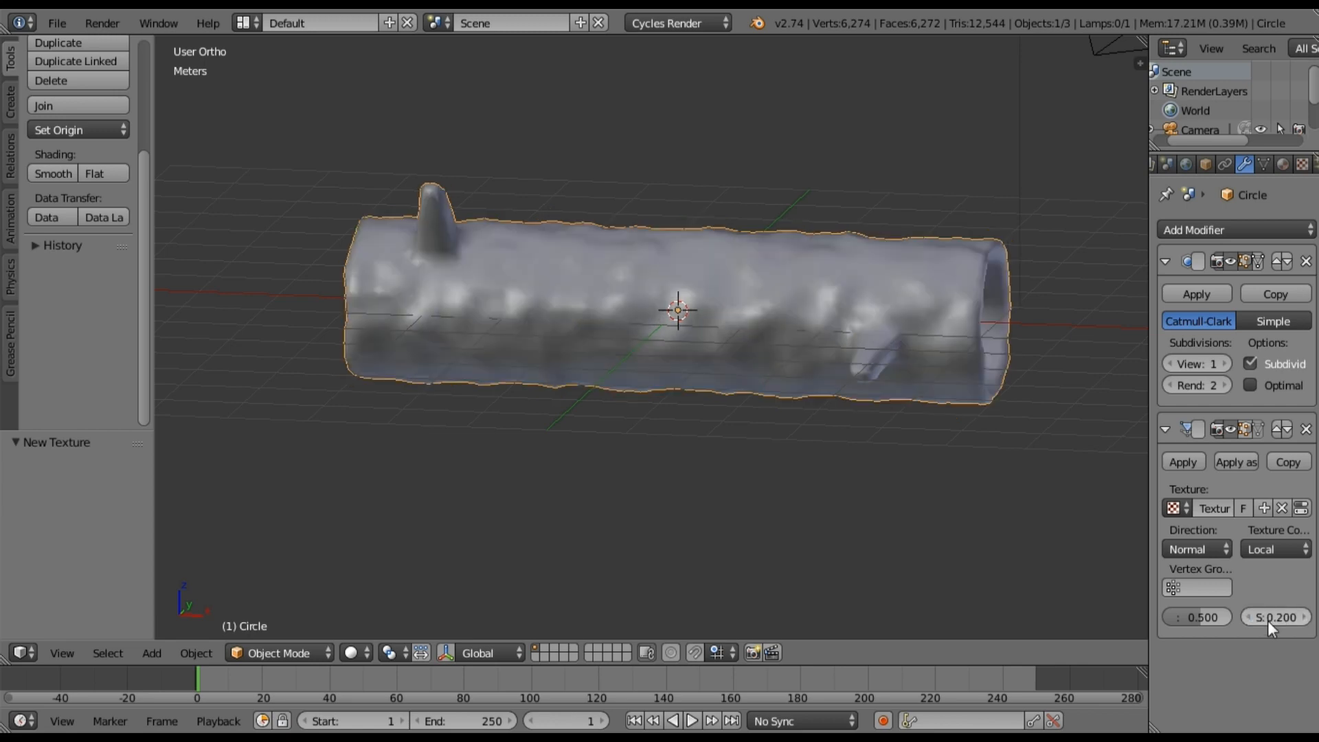
pyautogui.moveTo(565, 345); pyautogui.dragTo(600, 301, button='middle')
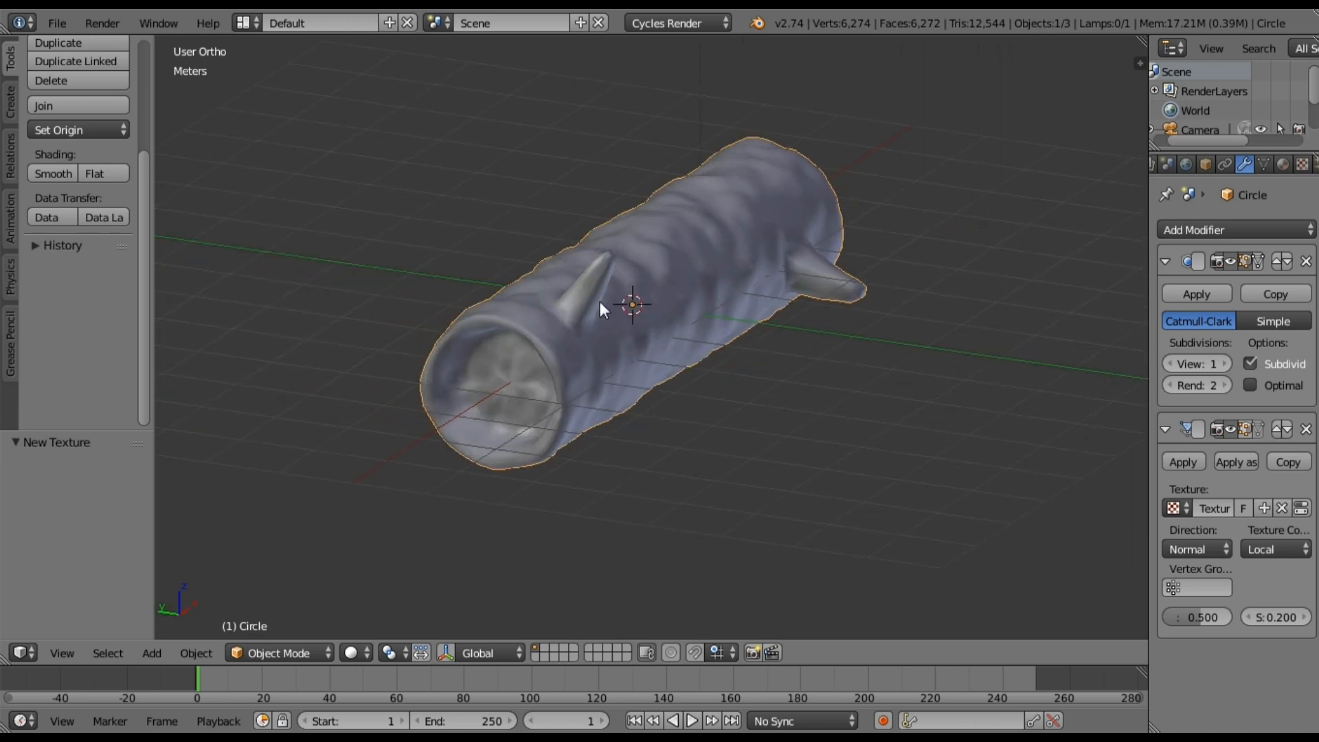
pyautogui.moveTo(600, 301); pyautogui.dragTo(657, 299, button='middle')
pyautogui.moveTo(553, 264)
pyautogui.keyDown('shift'); pyautogui.mouseDown(button='middle')
pyautogui.moveTo(535, 294)
pyautogui.moveTo(440, 203)
pyautogui.moveTo(401, 204)
pyautogui.moveTo(357, 250)
pyautogui.moveTo(598, 245)
pyautogui.moveTo(565, 229)
pyautogui.moveTo(510, 262)
pyautogui.moveTo(550, 289)
pyautogui.mouseUp(button='middle'); pyautogui.keyUp('shift')
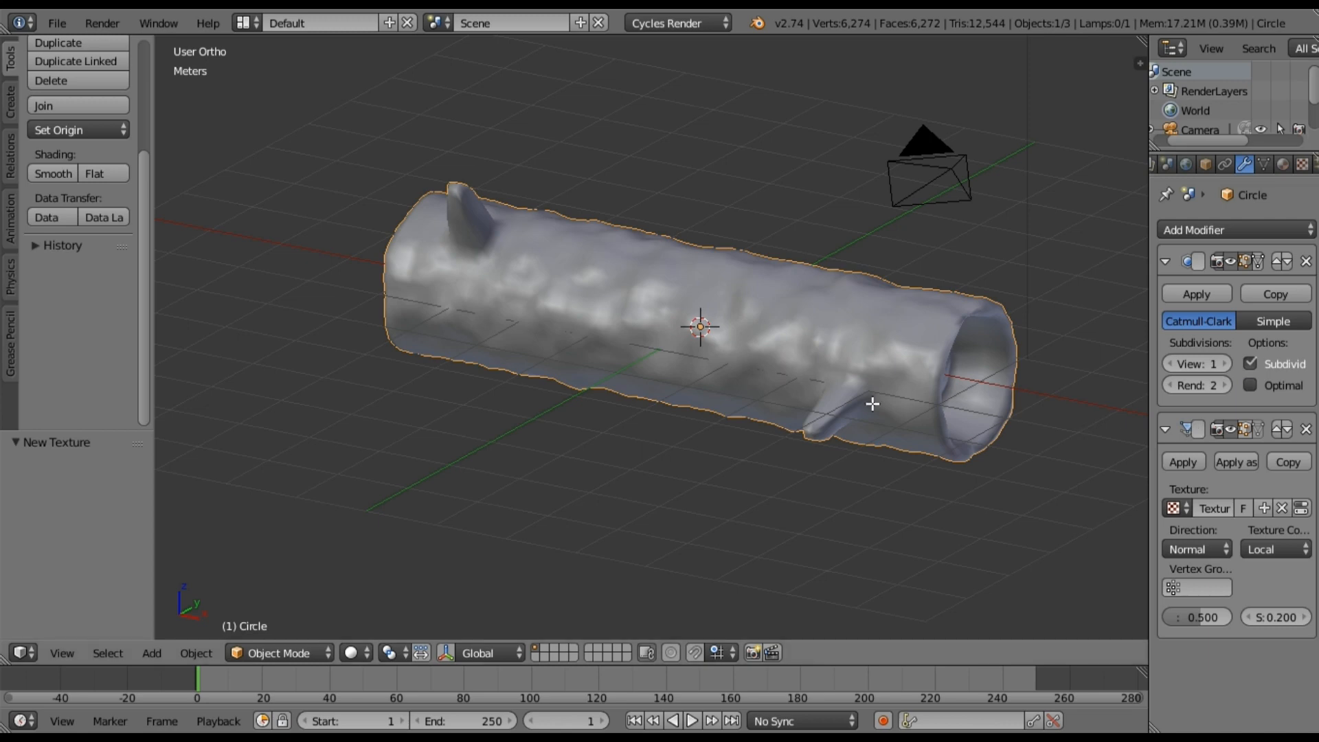
# - Unwrap the whole tube mesh with Smart UV Project at its default settings and return to Object Mode
pyautogui.press('Tab')
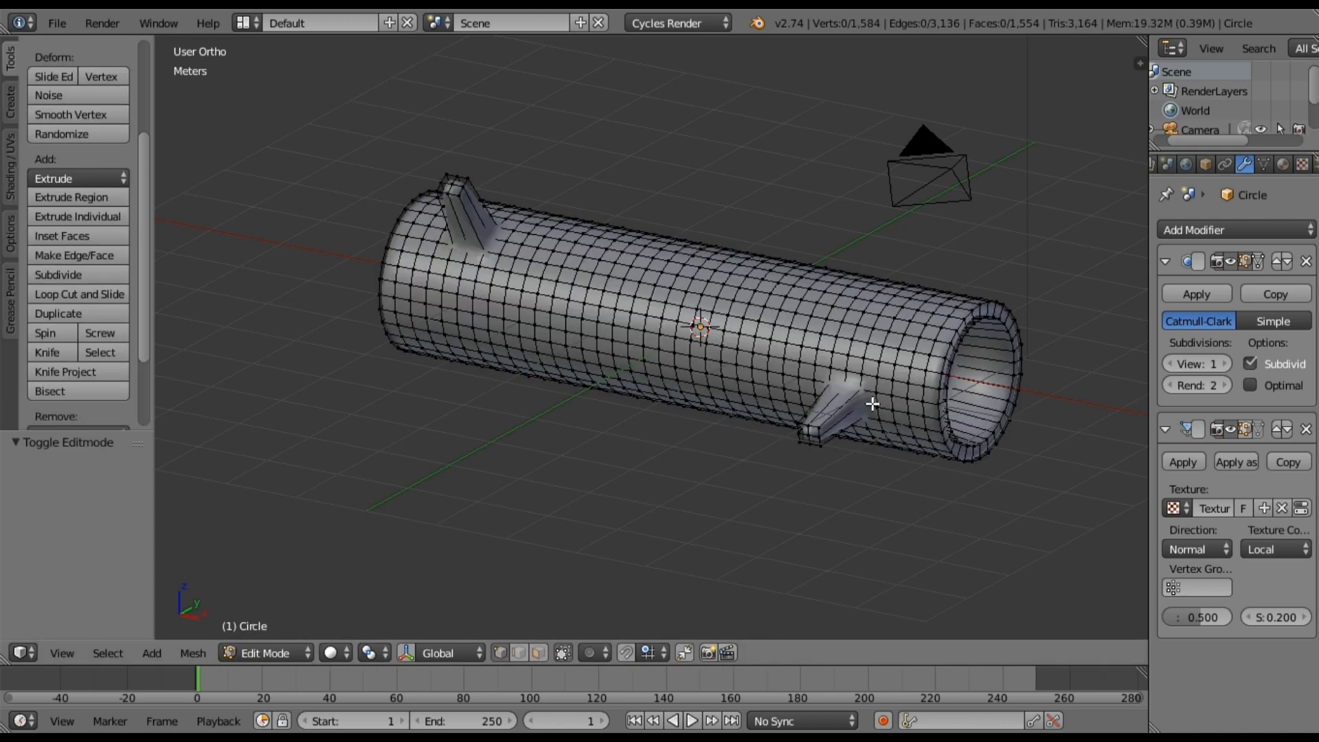
pyautogui.press('a')
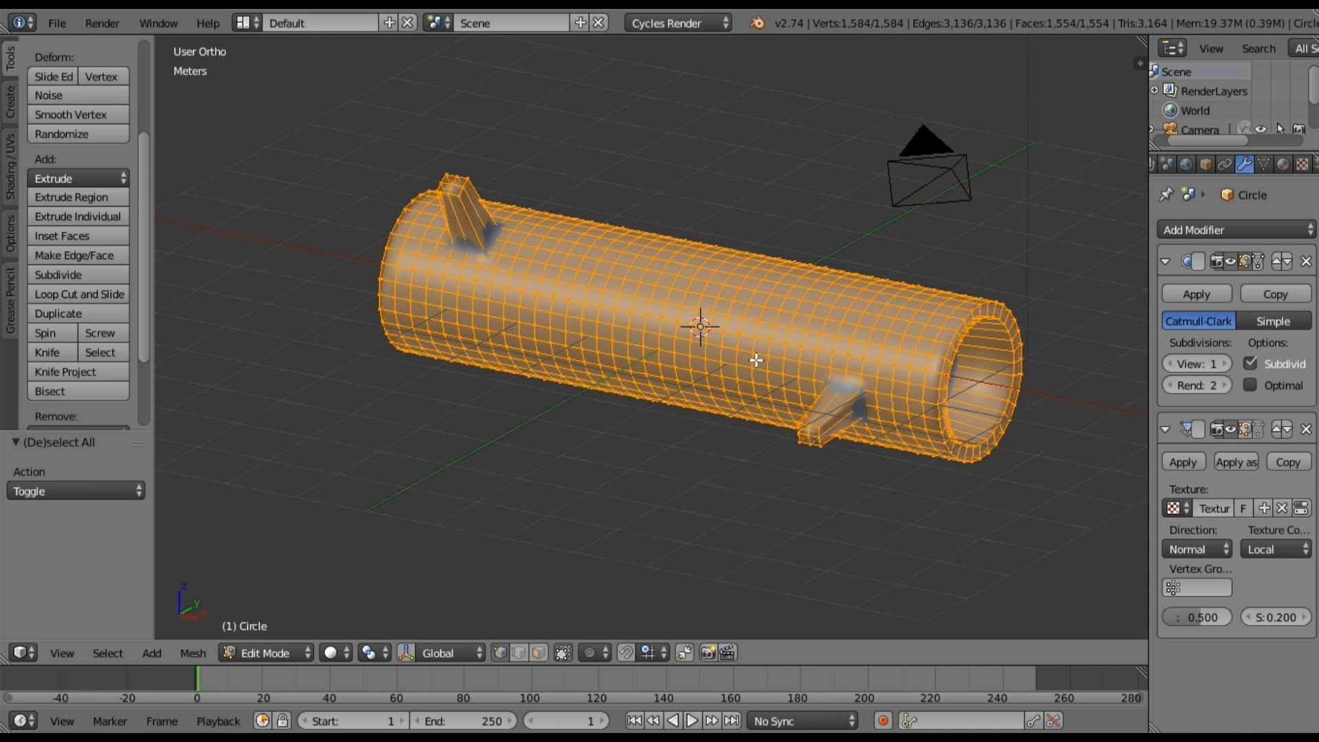
pyautogui.press('u')
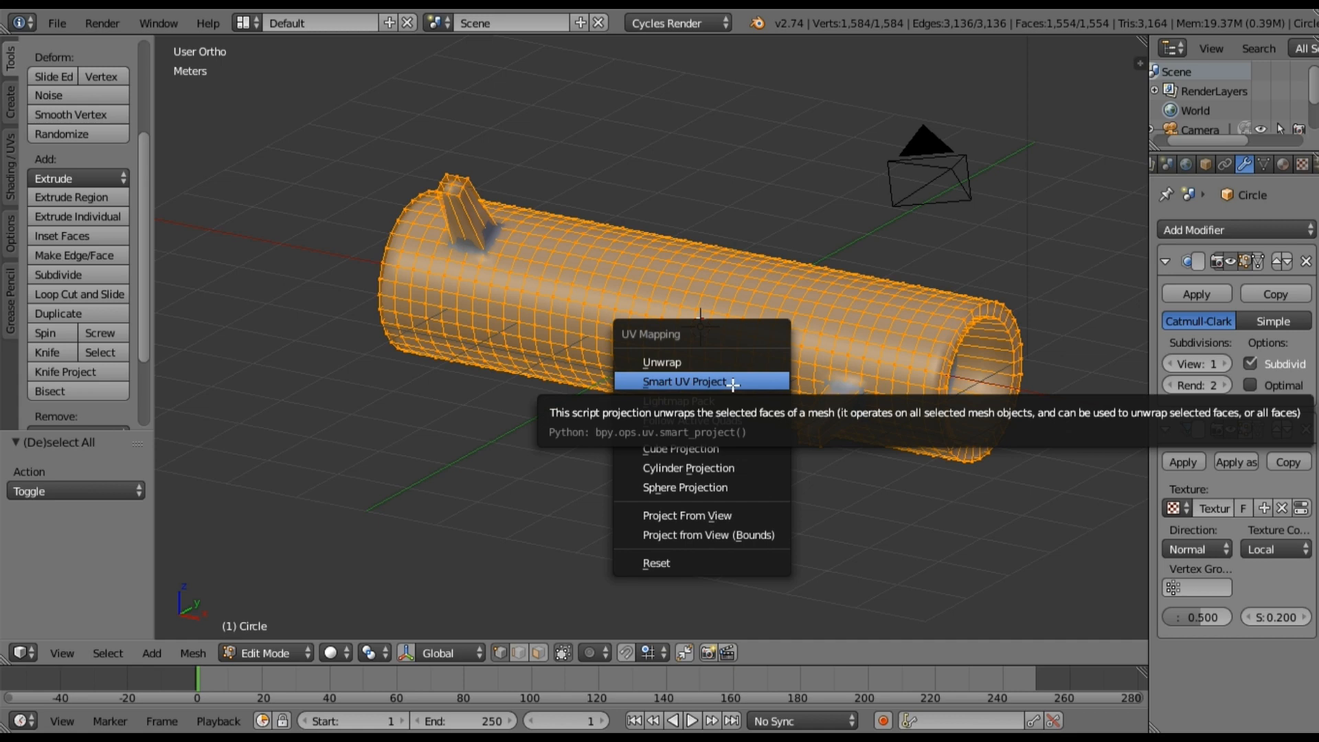
pyautogui.click(733, 382)
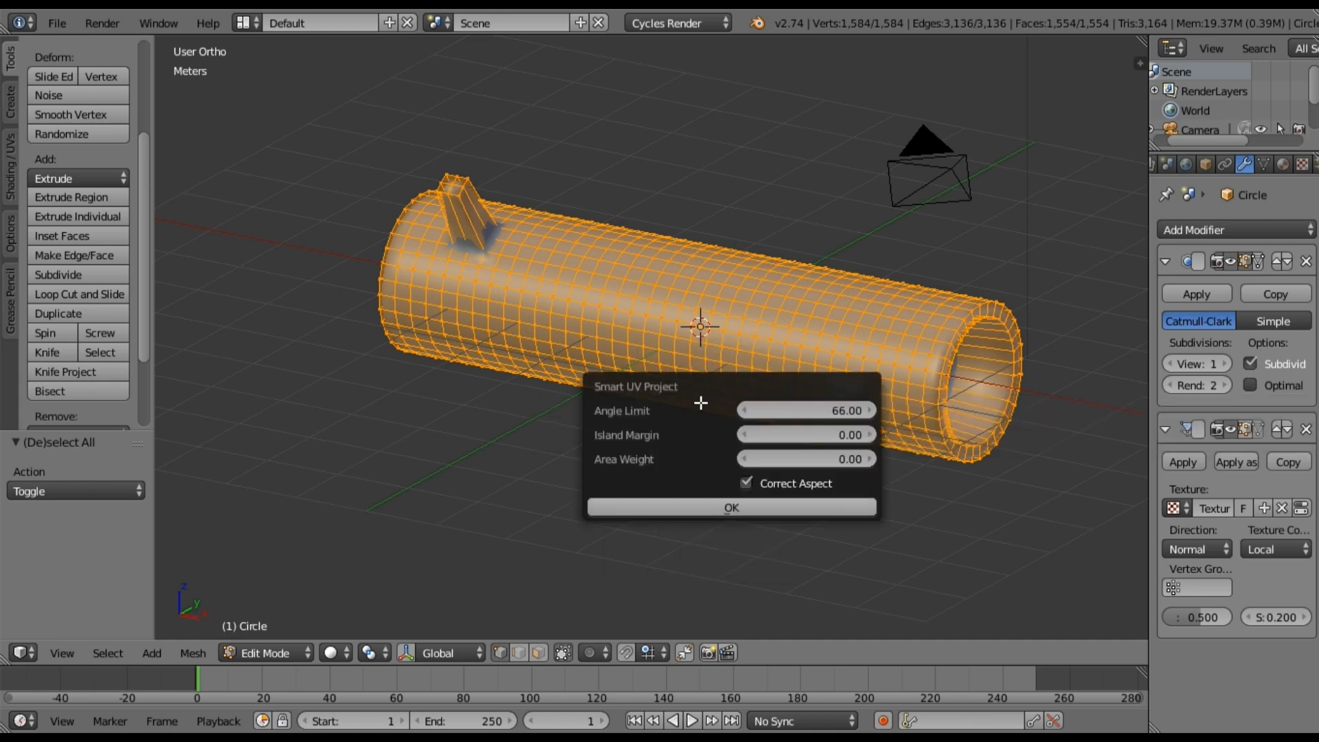
pyautogui.press('Return')
pyautogui.moveTo(671, 351)
pyautogui.mouseDown(button='middle')
pyautogui.moveTo(680, 356)
pyautogui.moveTo(650, 389)
pyautogui.mouseUp(button='middle')
pyautogui.press('Tab')
pyautogui.scroll(2, 731, 377)
pyautogui.keyDown('shift'); pyautogui.moveTo(731, 374); pyautogui.dragTo(725, 335, button='middle'); pyautogui.keyUp('shift')
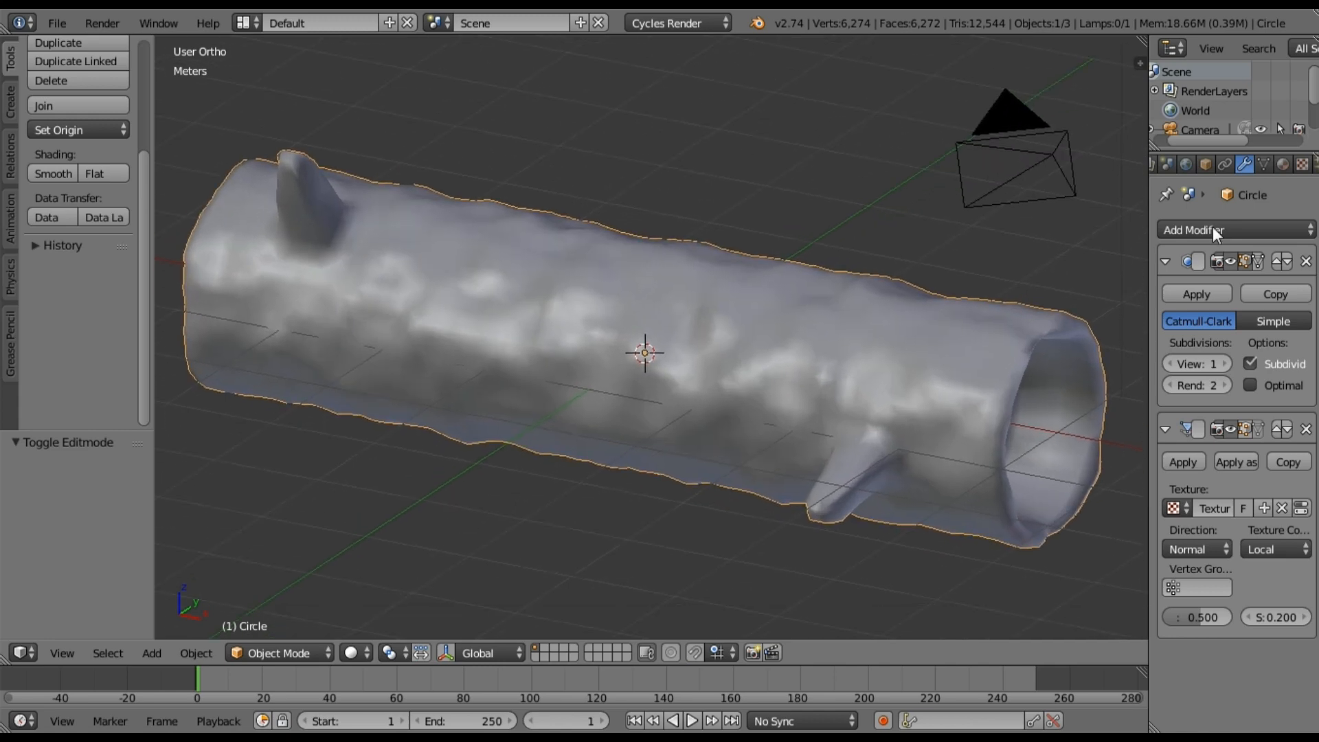
# - Create a new material on the tube and name it Tree Bark
pyautogui.click(1282, 164)
pyautogui.click(1215, 292)
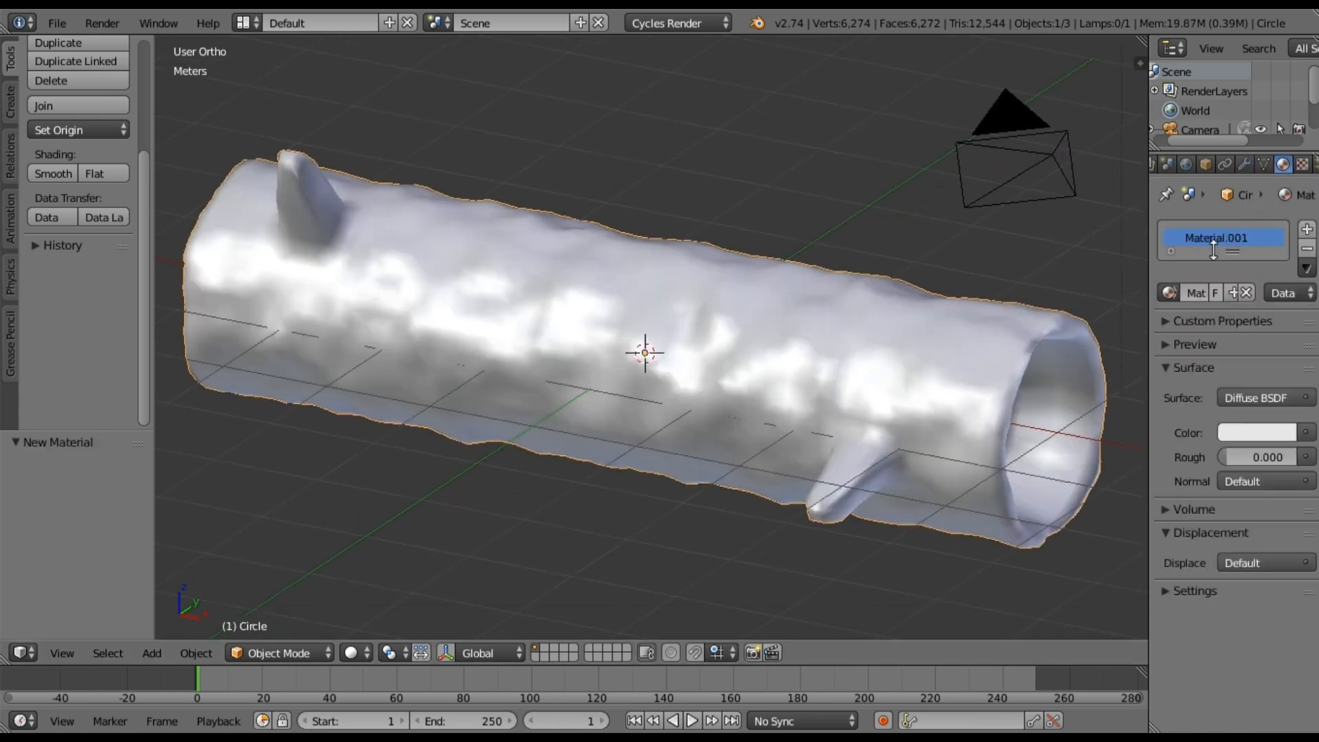
pyautogui.press('BackSpace')
pyautogui.write('Tree Bark')
pyautogui.press('Return')
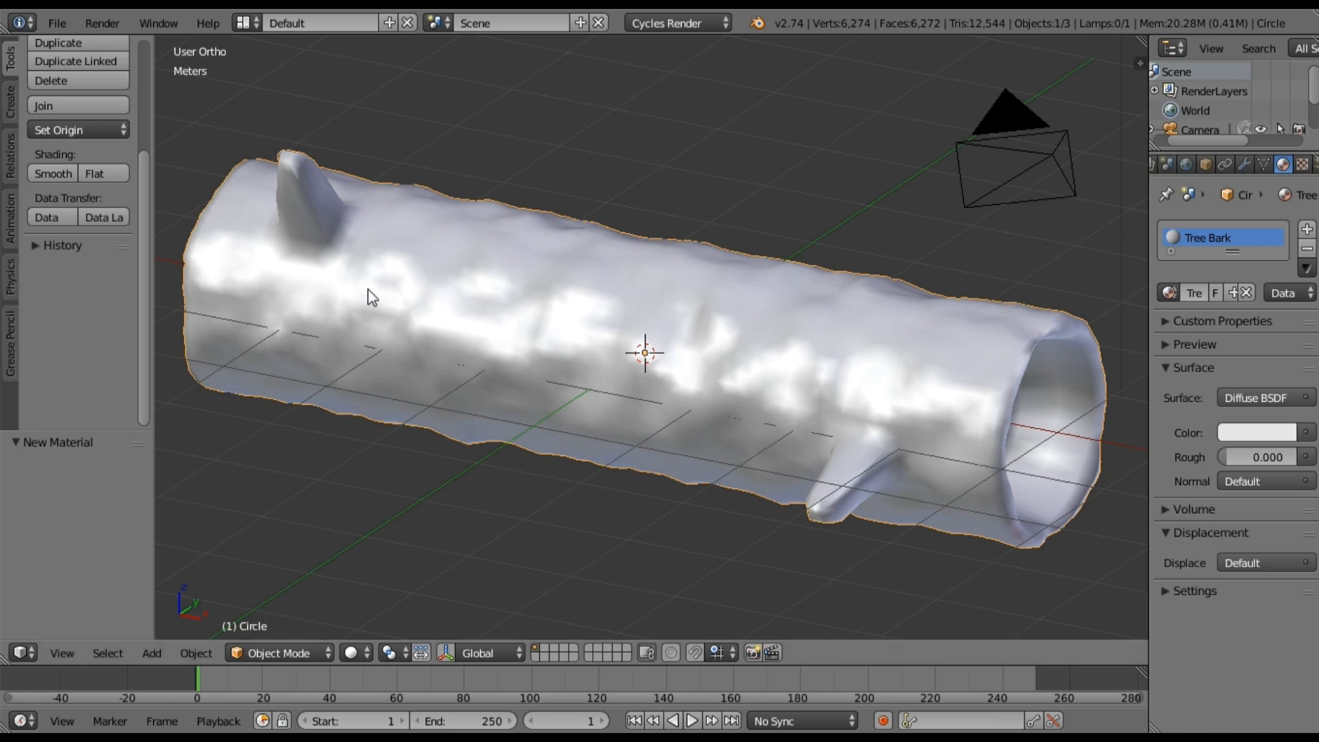
# - Switch to the Compositing screen layout and show the Tree Bark material's shader nodes in the node editor
pyautogui.scroll(-3, 371, 297)
pyautogui.keyDown('shift'); pyautogui.moveTo(543, 304); pyautogui.dragTo(518, 316, button='middle'); pyautogui.keyUp('shift')
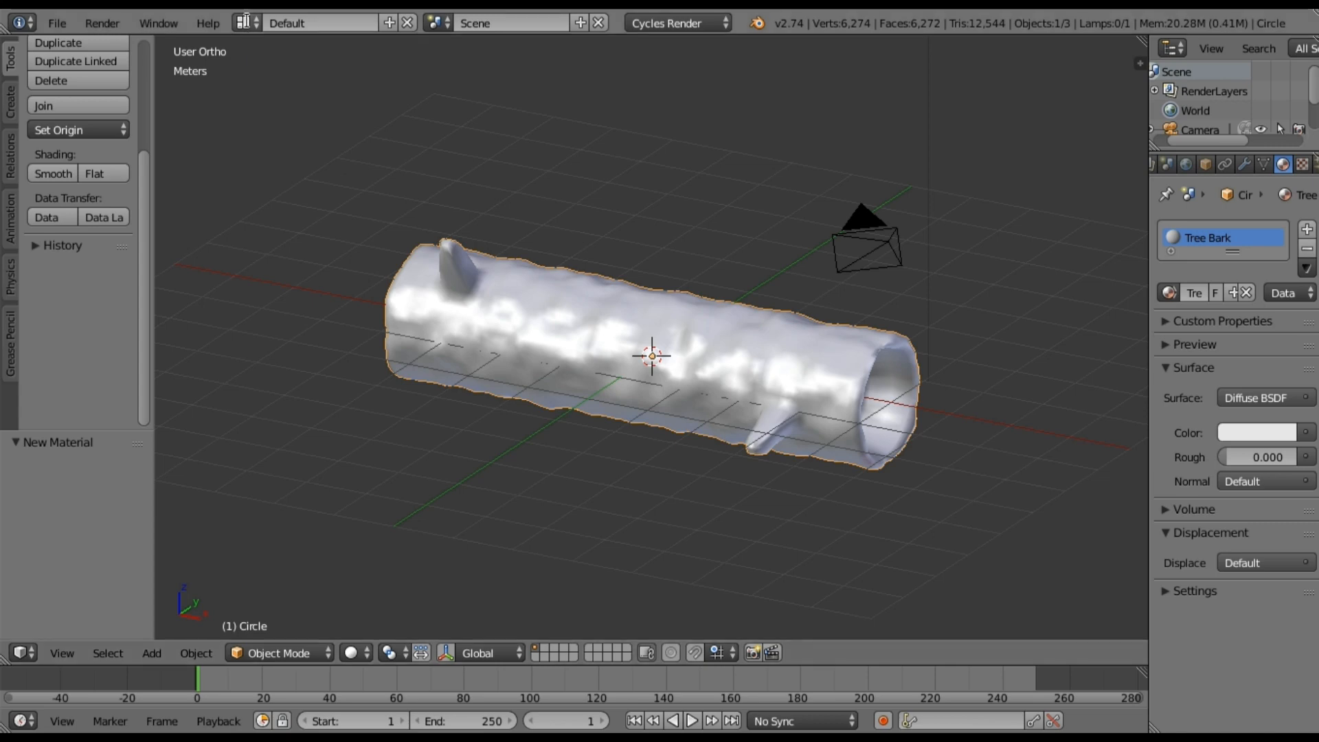
pyautogui.click(246, 26)
pyautogui.click(269, 91)
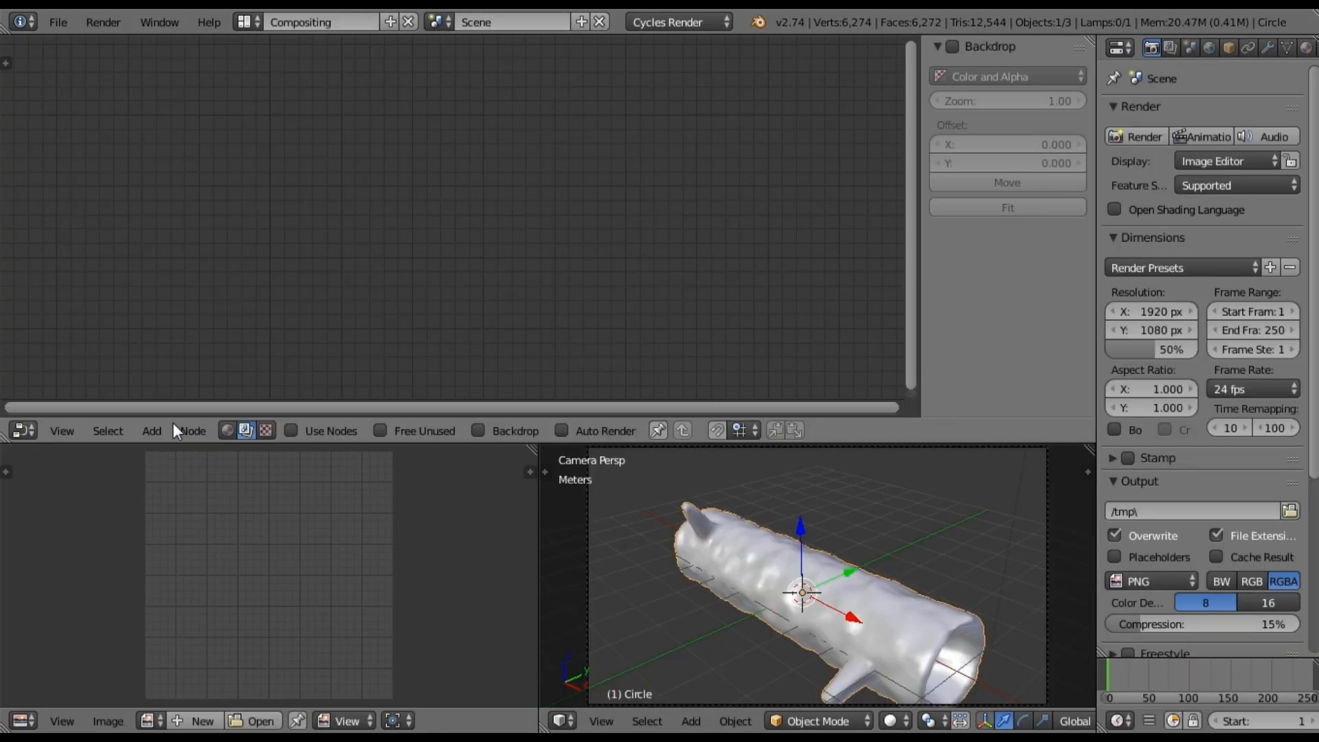
pyautogui.click(227, 430)
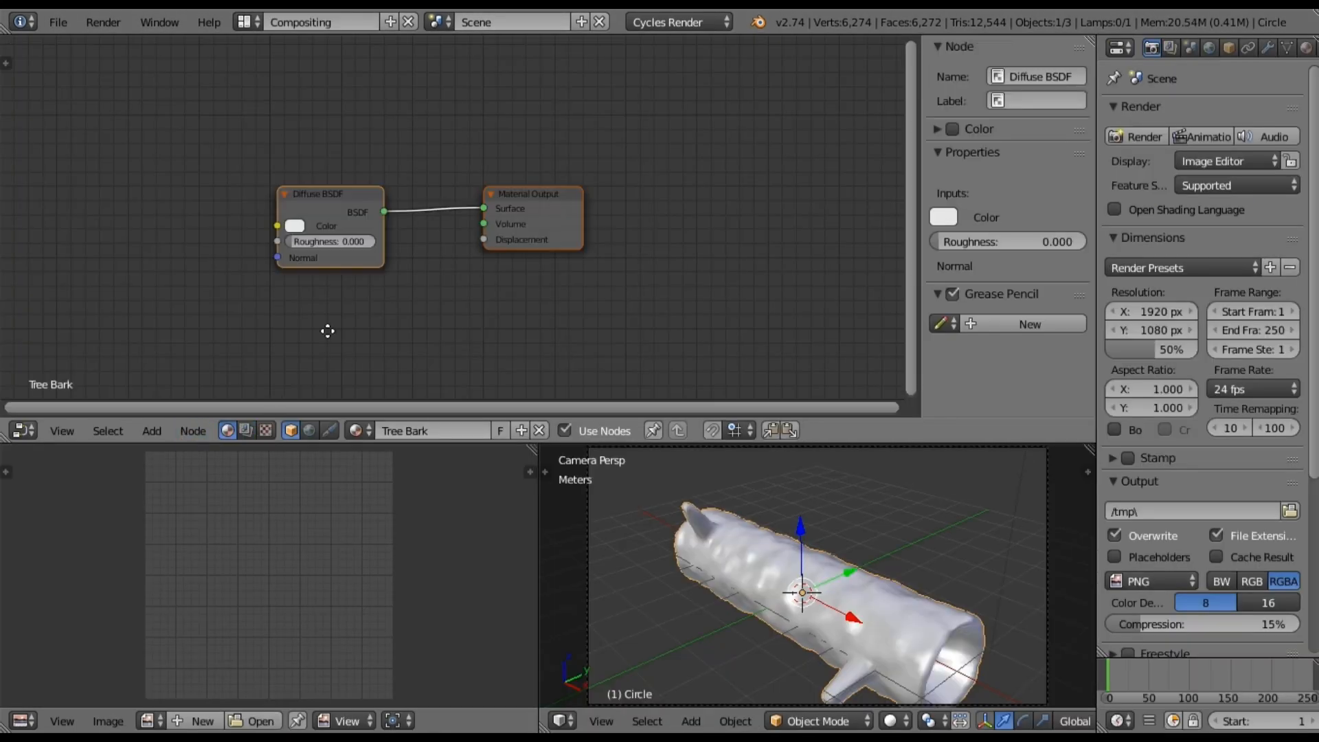
pyautogui.moveTo(327, 331); pyautogui.dragTo(529, 338, button='middle')
pyautogui.moveTo(374, 312); pyautogui.dragTo(417, 317, button='middle')
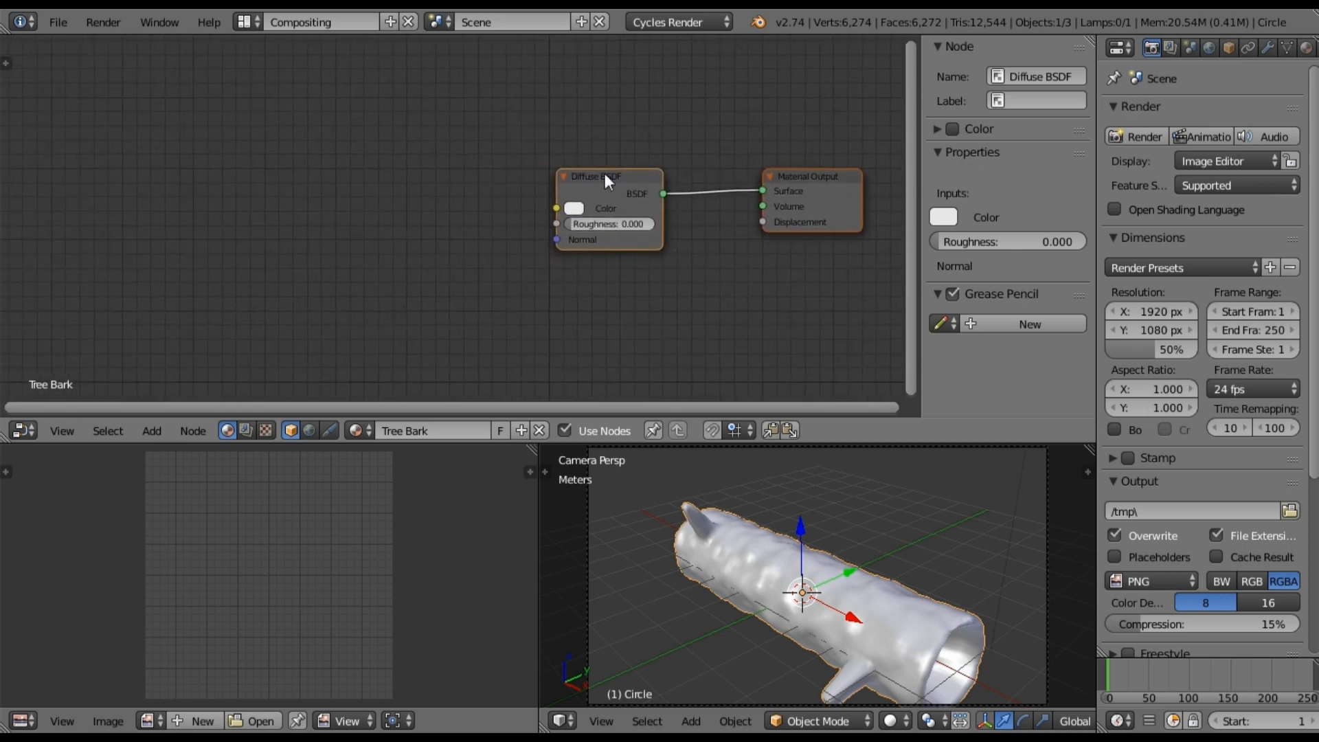
# - Move the Diffuse BSDF node away from the Material Output and add an Image Texture node in front of it
pyautogui.moveTo(573, 171); pyautogui.dragTo(361, 165)
pyautogui.moveTo(309, 286); pyautogui.dragTo(392, 270, button='middle')
pyautogui.keyDown('shift'); pyautogui.moveTo(896, 632); pyautogui.dragTo(887, 621, button='middle'); pyautogui.keyUp('shift')
pyautogui.click(151, 430)
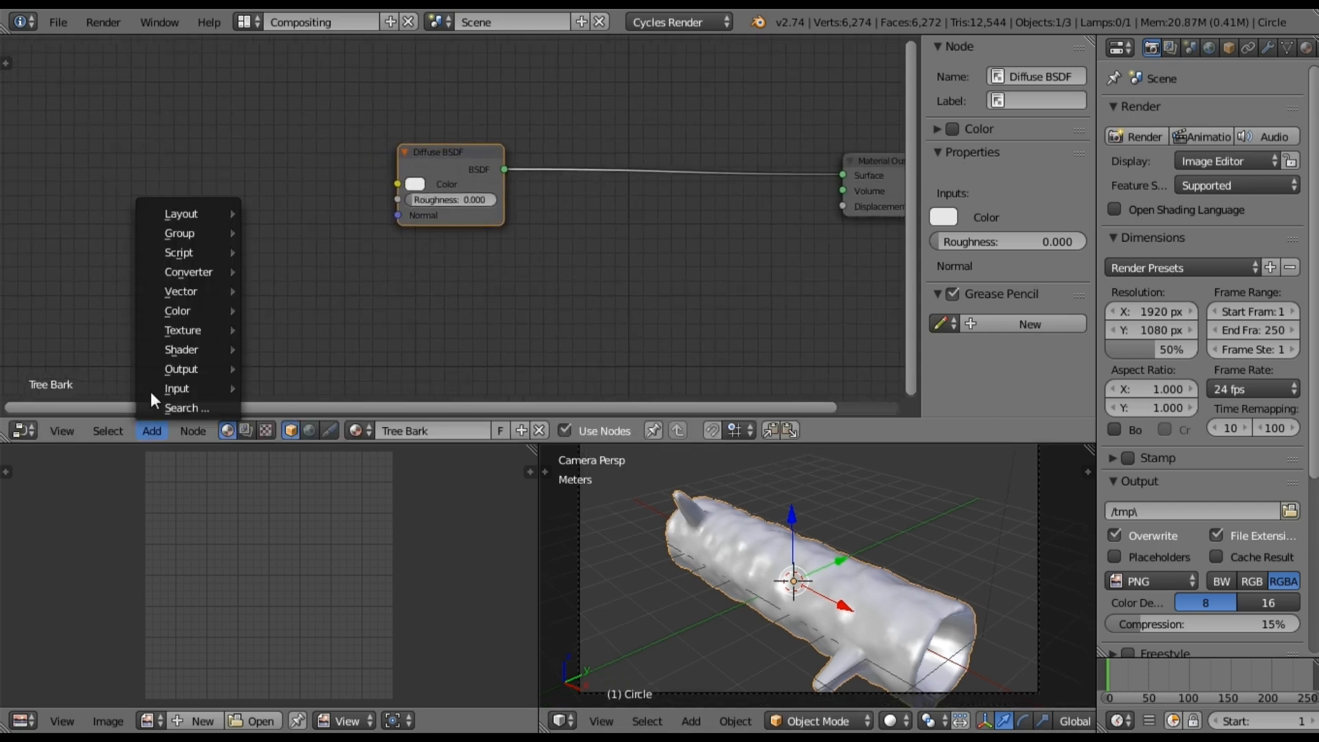
pyautogui.moveTo(172, 331)
pyautogui.click(279, 330)
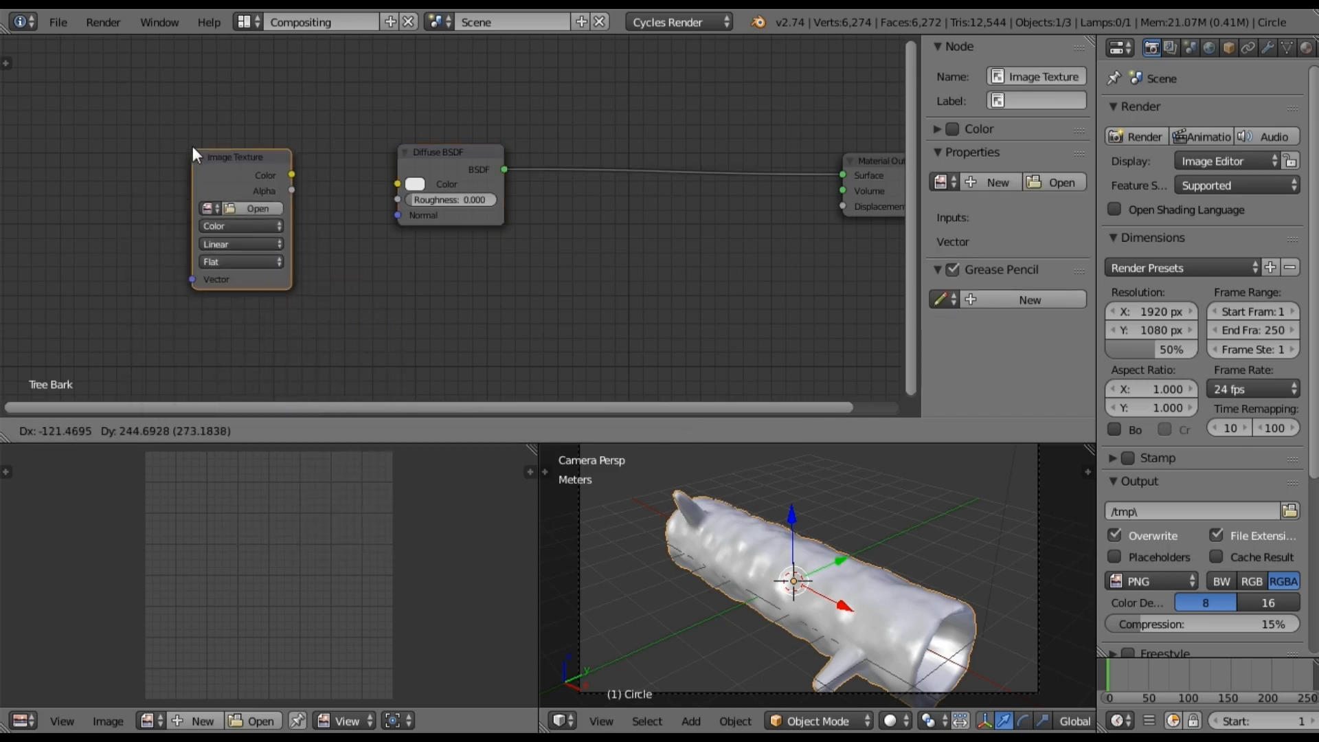
pyautogui.click(192, 146)
# - Load bark maple.jpg from the Wood textures folder into the Image Texture node and link its Color to the Diffuse BSDF's Color
pyautogui.click(247, 193)
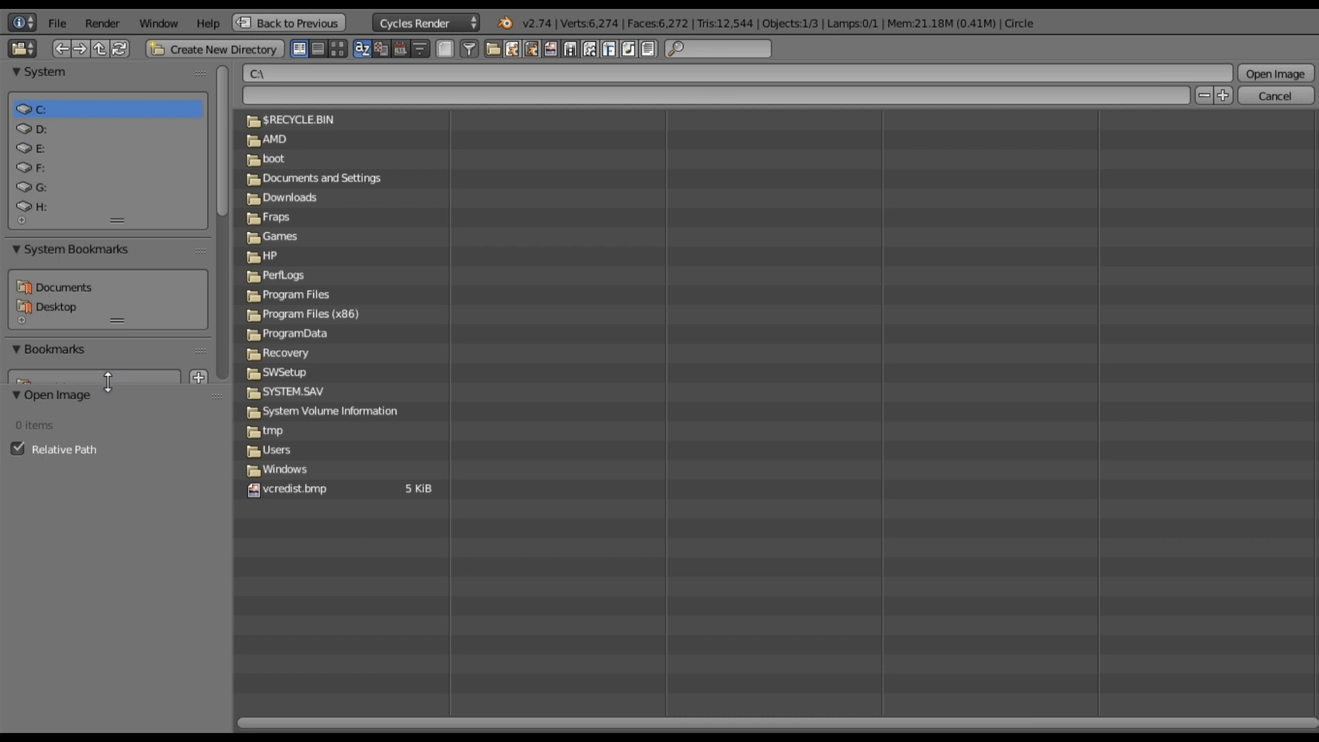
pyautogui.moveTo(153, 382); pyautogui.dragTo(144, 601)
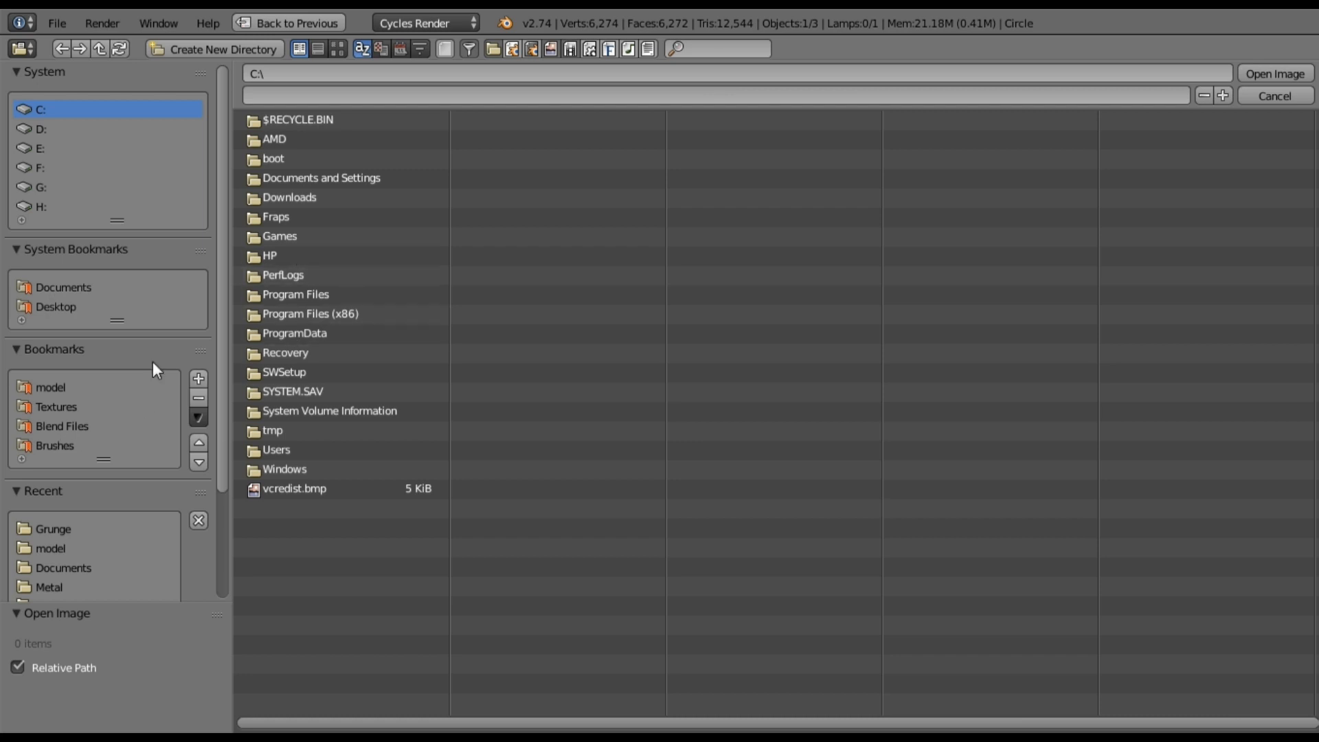
pyautogui.click(64, 409)
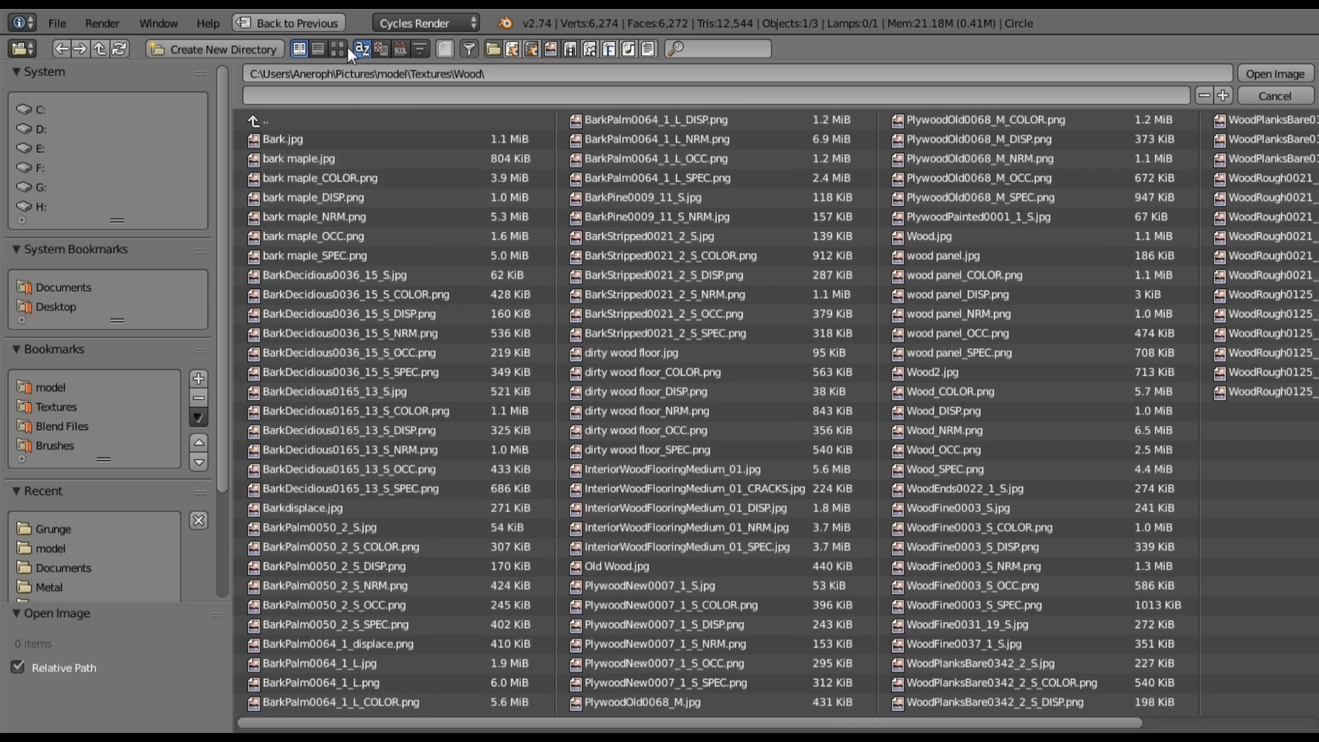
pyautogui.click(339, 48)
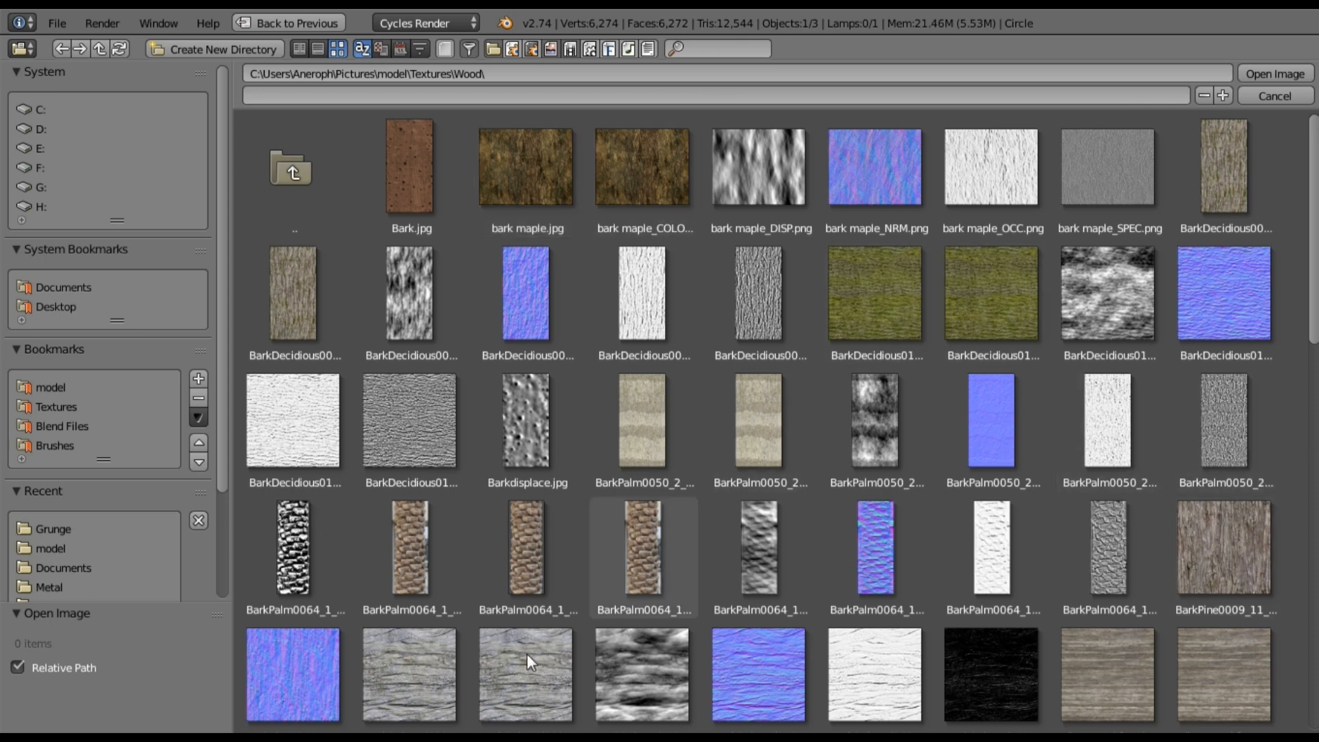
pyautogui.doubleClick(514, 176)
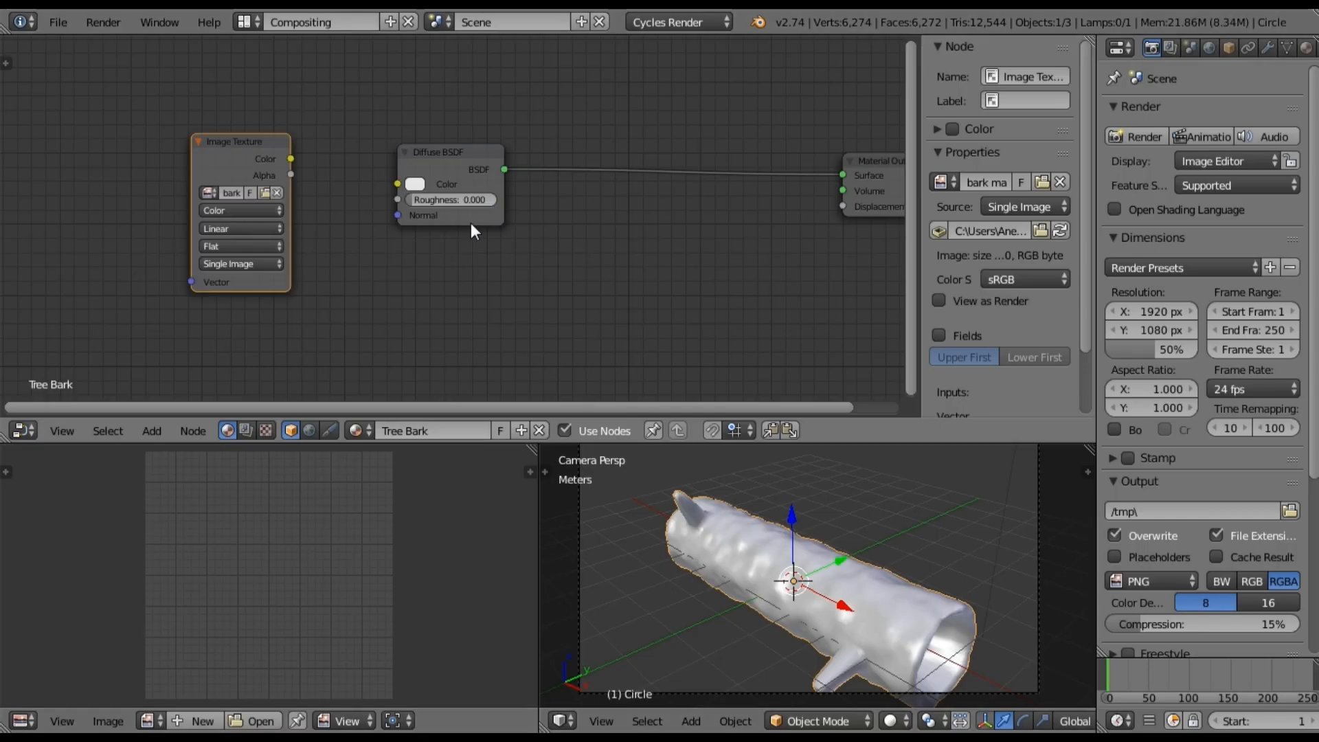
pyautogui.moveTo(333, 292); pyautogui.dragTo(360, 288, button='middle')
pyautogui.moveTo(332, 155); pyautogui.dragTo(531, 148)
# - Set the 3D viewport shading to Rendered and inspect the bark texture on the log up close
pyautogui.click(896, 721)
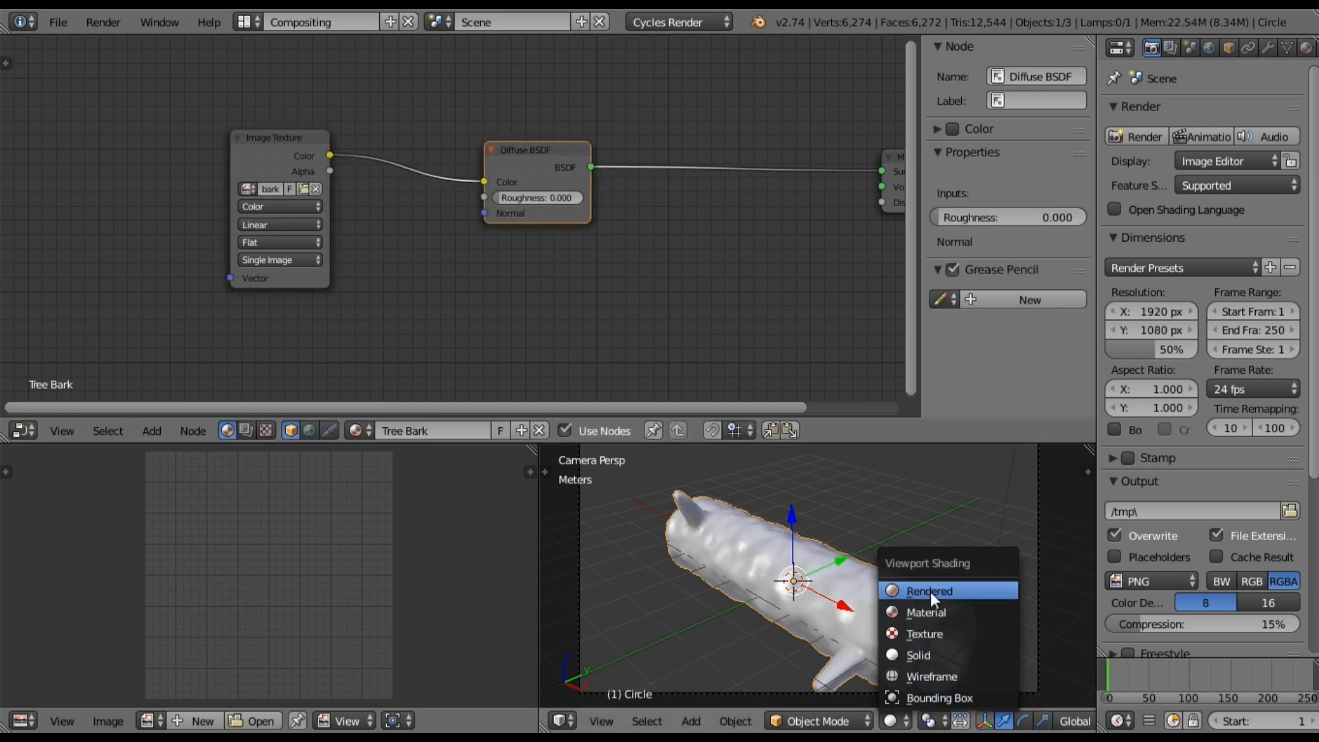
pyautogui.click(930, 591)
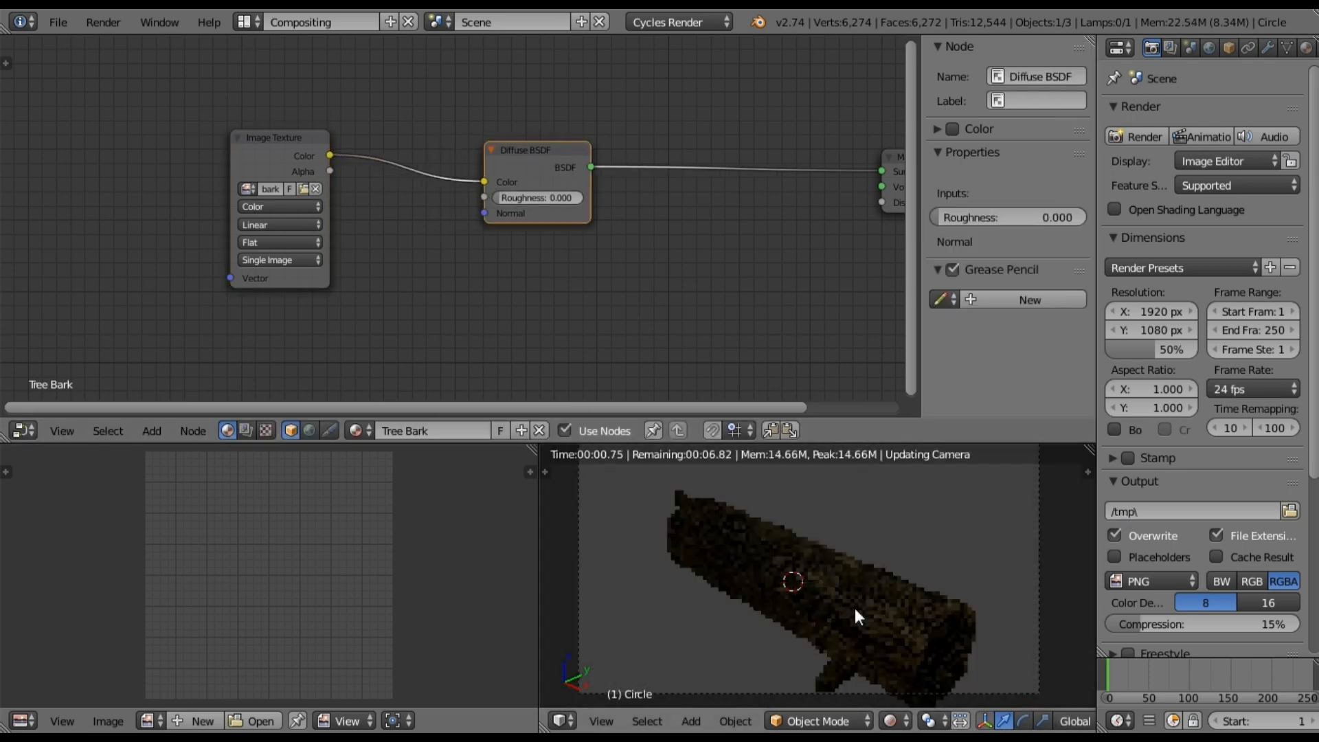
pyautogui.scroll(2, 863, 592)
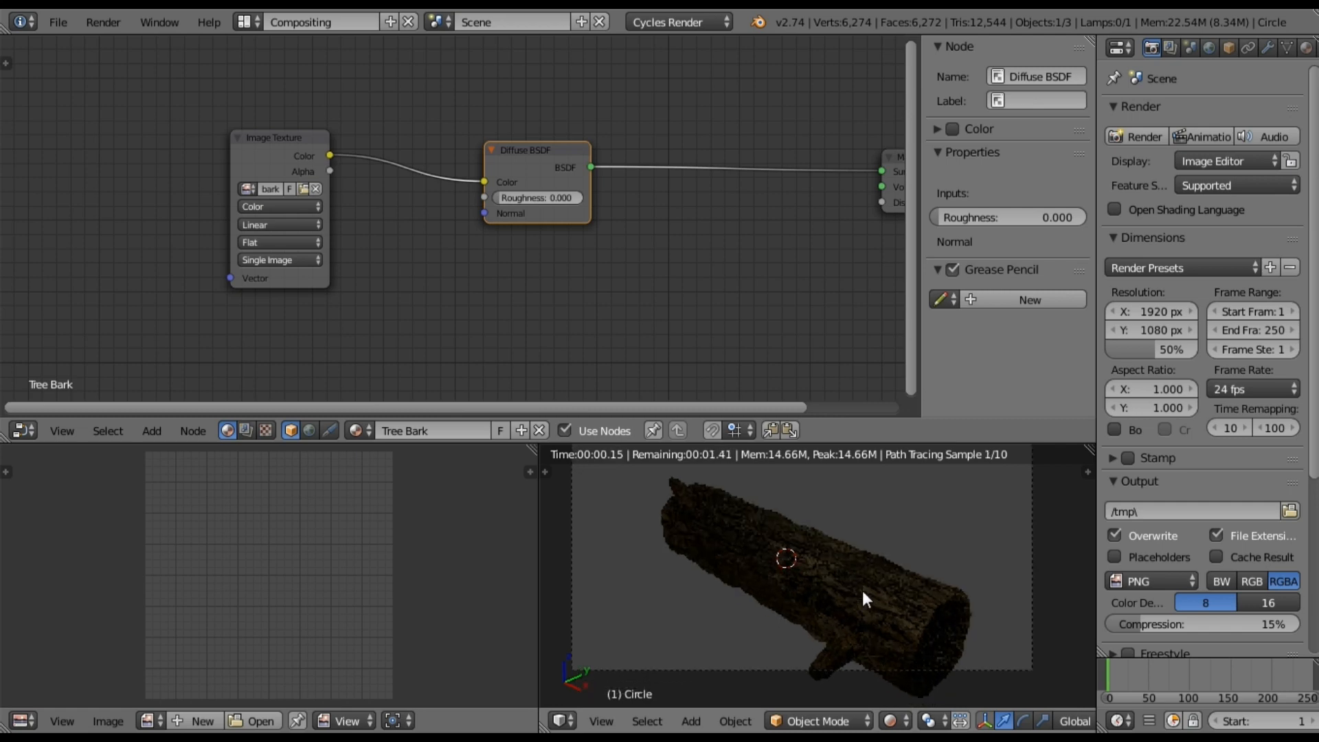
pyautogui.scroll(2, 862, 589)
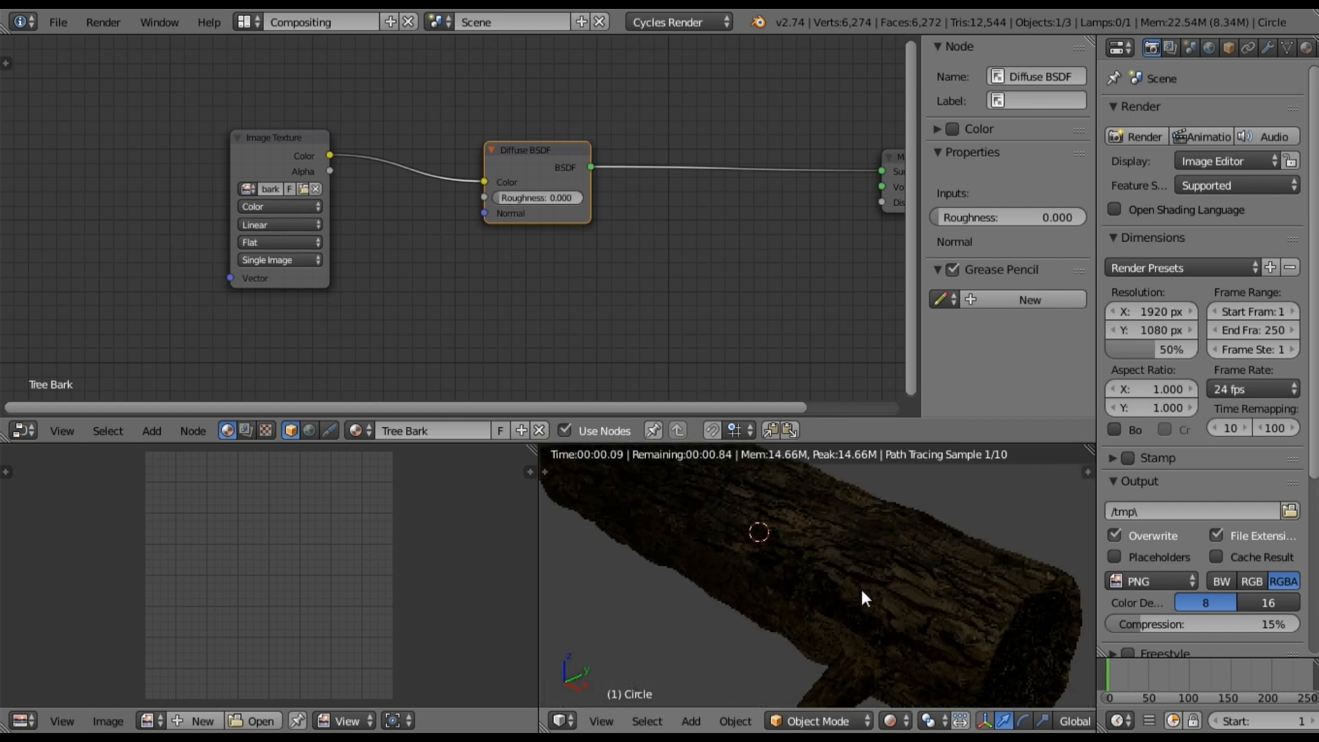
pyautogui.scroll(1, 861, 589)
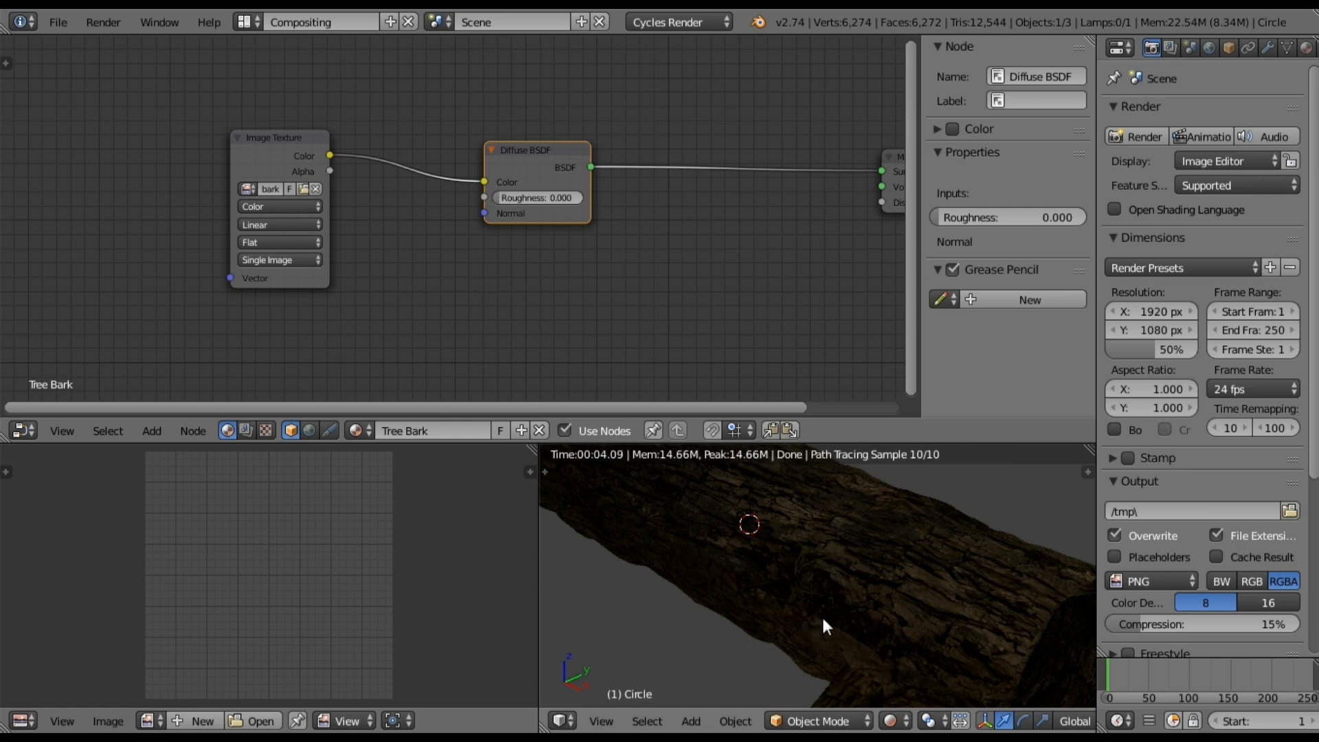
pyautogui.scroll(-2, 822, 547)
pyautogui.keyDown('shift'); pyautogui.moveTo(819, 538); pyautogui.dragTo(838, 567, button='middle'); pyautogui.keyUp('shift')
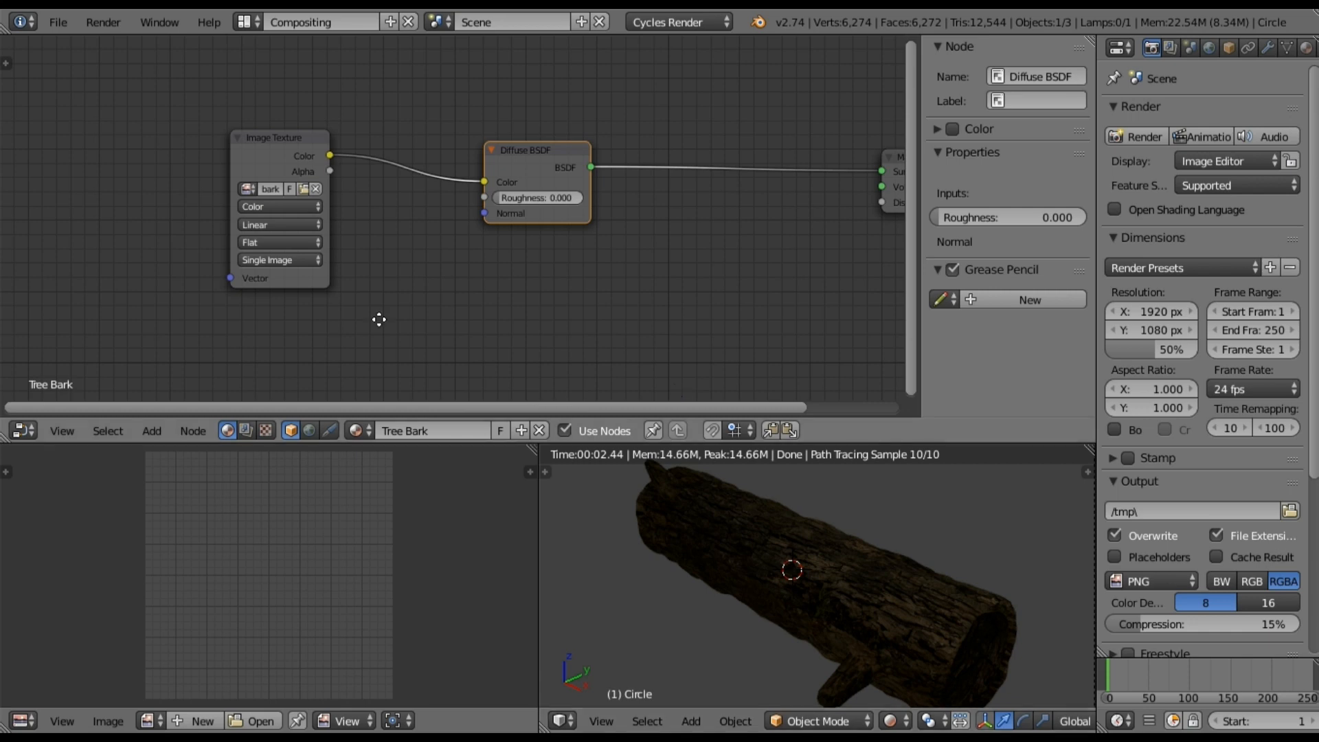
# - Move the bark Image Texture node farther from the Diffuse BSDF and place a duplicate of it directly below
pyautogui.moveTo(378, 319); pyautogui.dragTo(411, 274, button='middle')
pyautogui.moveTo(321, 88); pyautogui.dragTo(253, 84)
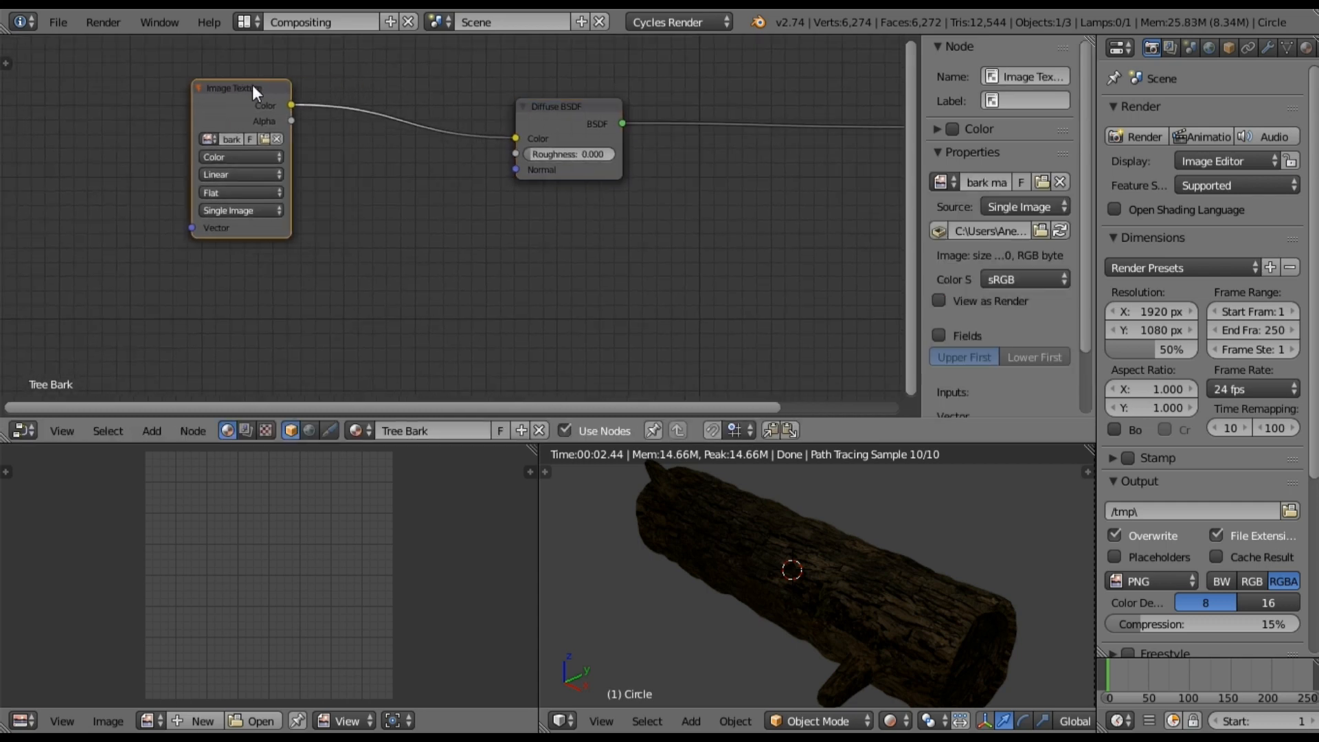
pyautogui.hotkey('shift', 'd')
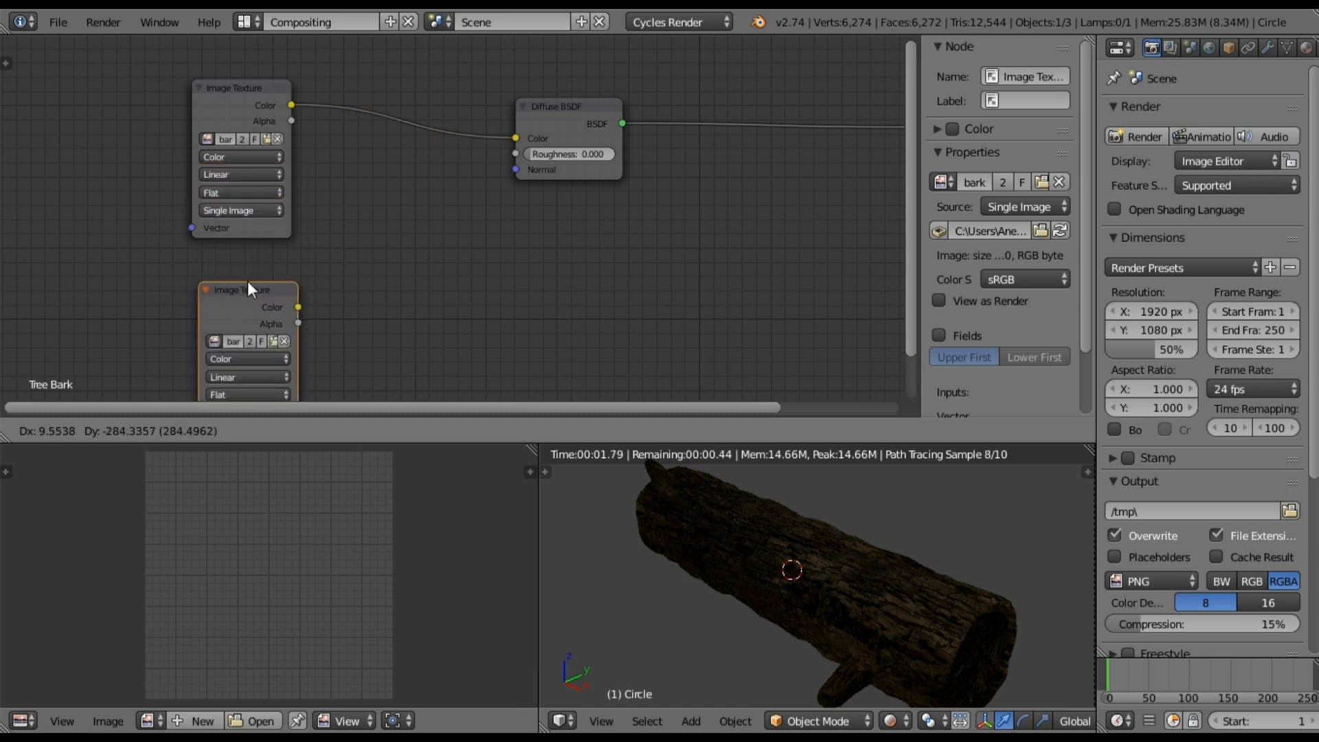
pyautogui.click(253, 259)
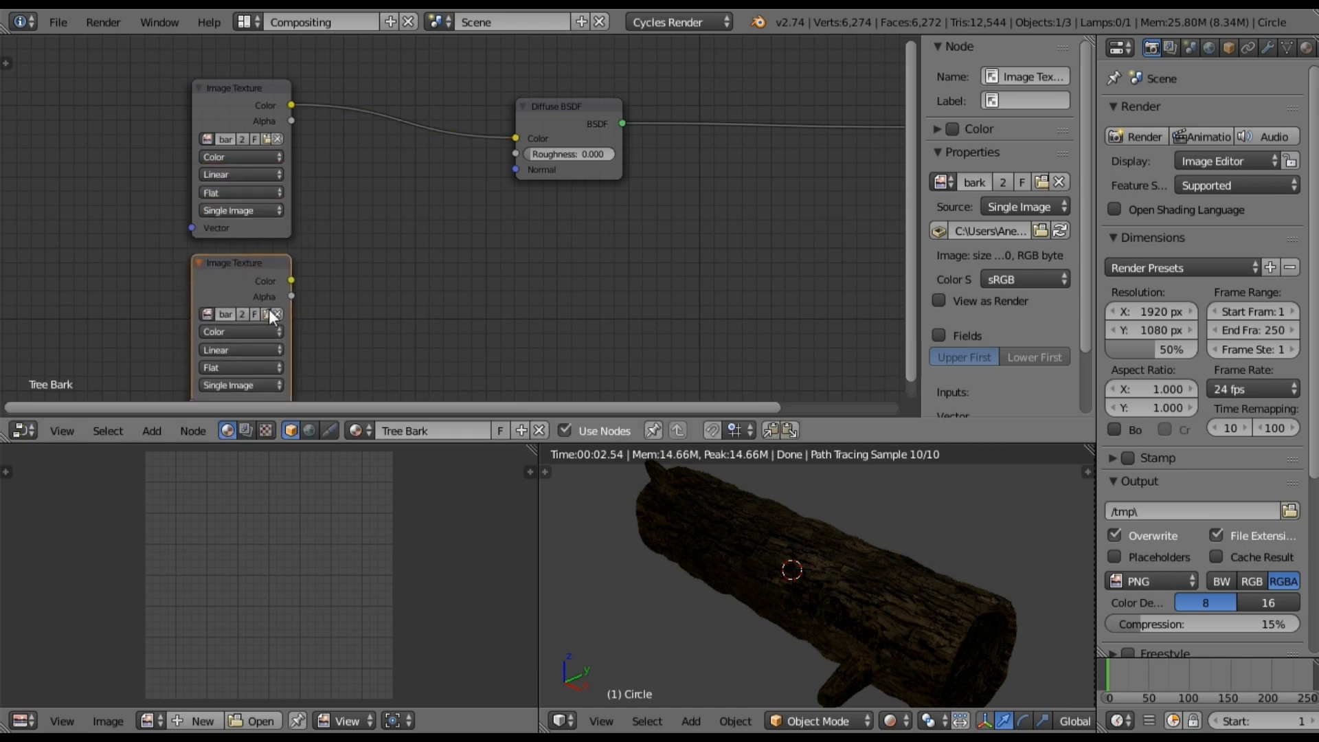
# - Replace the duplicated texture node's image with Moss0177_2_S.jpg from the Grunge textures folder
pyautogui.click(268, 313)
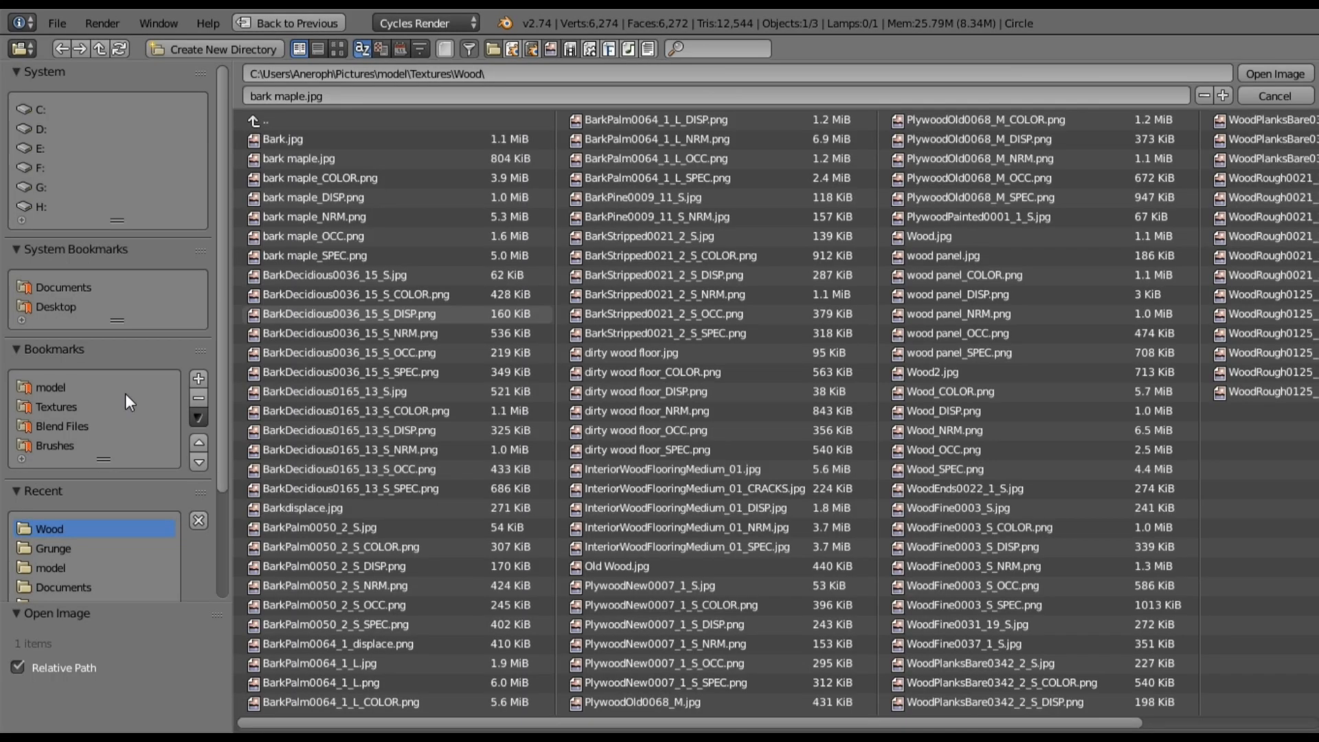
pyautogui.click(84, 407)
pyautogui.click(281, 276)
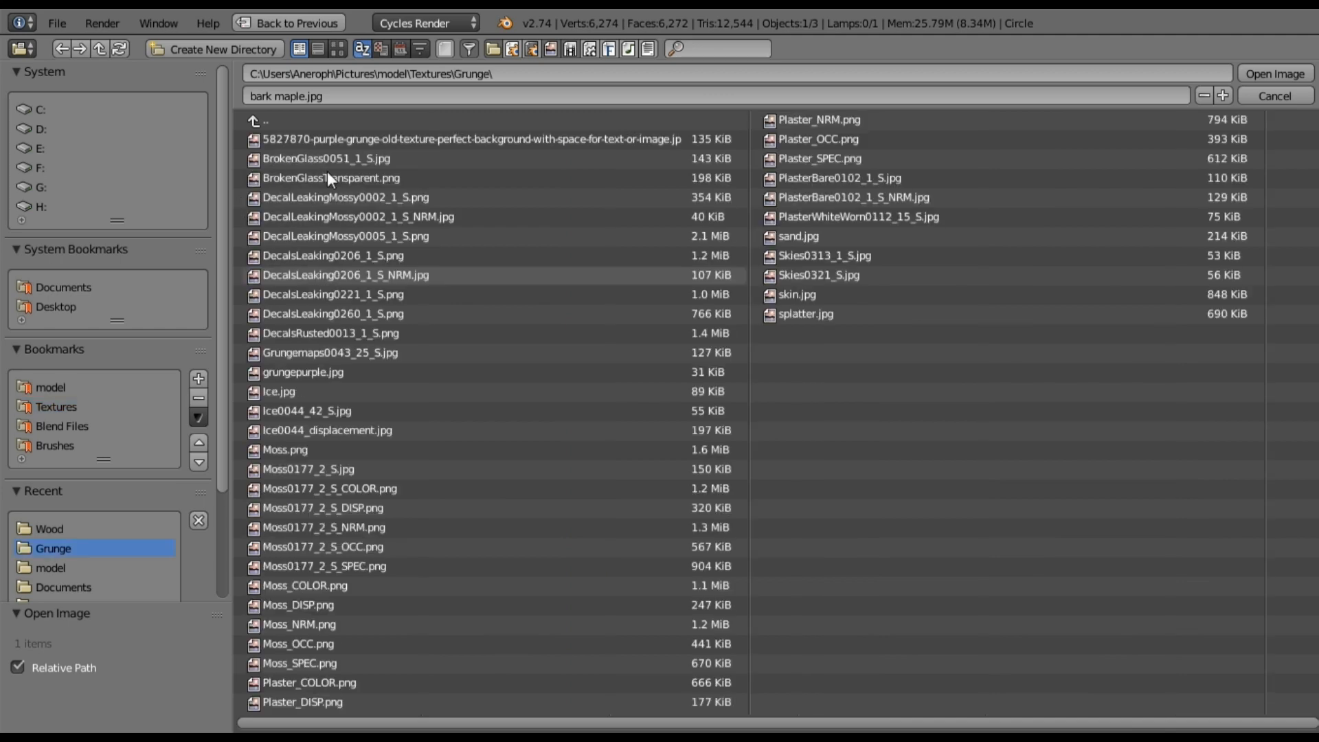
pyautogui.click(337, 50)
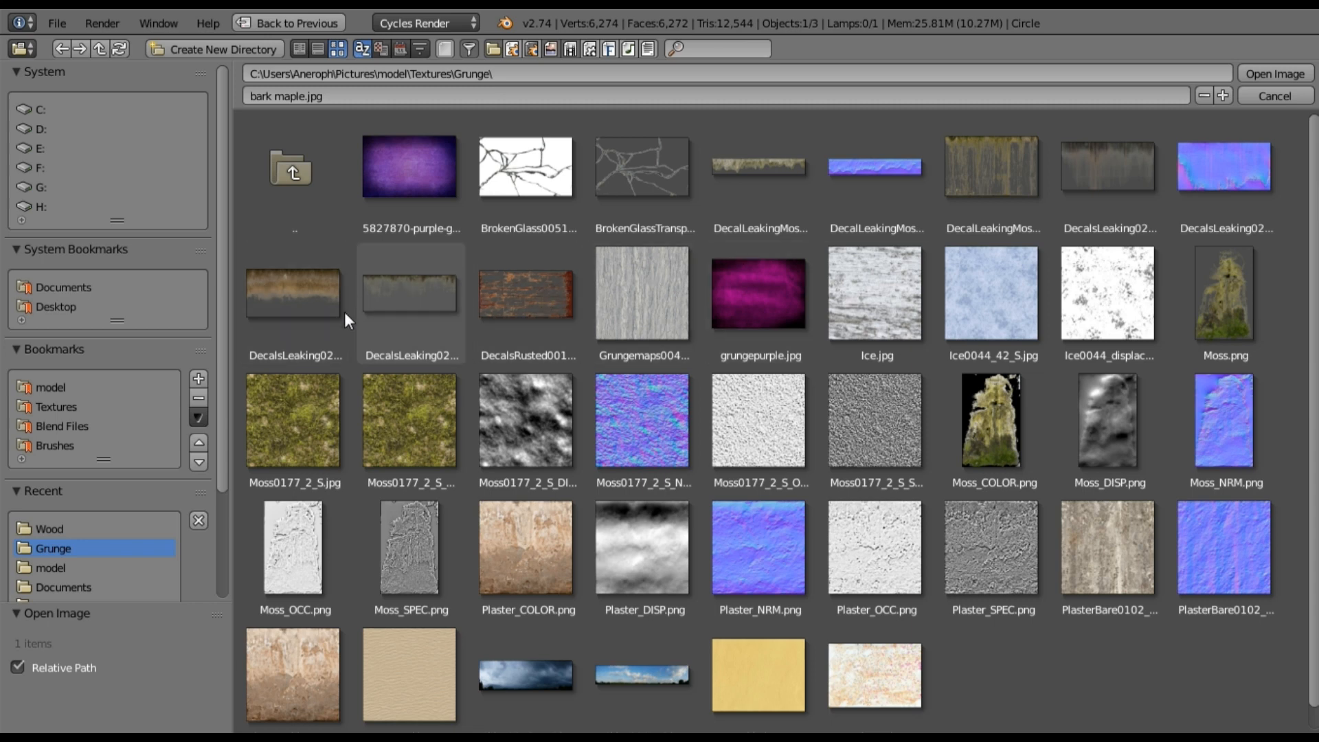
pyautogui.doubleClick(314, 434)
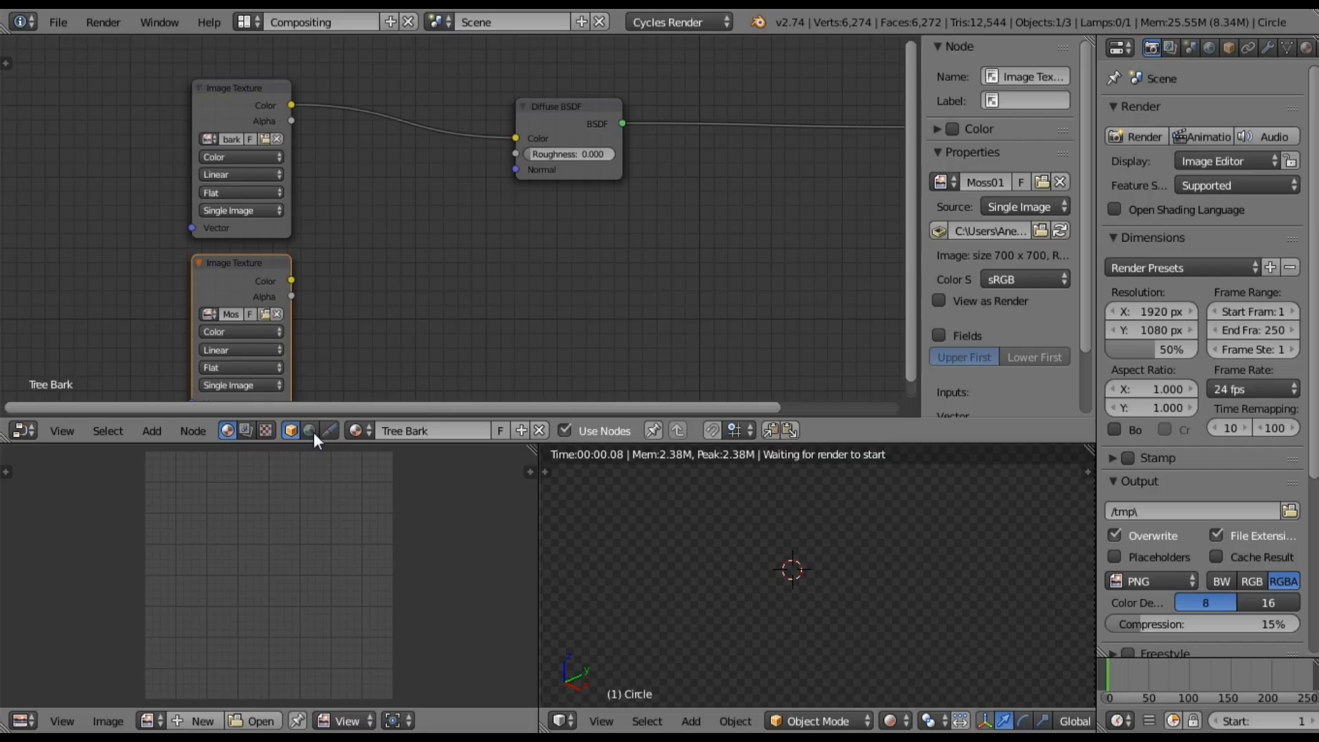
# - Move the Diffuse BSDF node aside and insert a MixRGB node into the link between the bark texture and the Diffuse BSDF
pyautogui.moveTo(341, 274); pyautogui.dragTo(377, 240, button='middle')
pyautogui.moveTo(547, 164); pyautogui.dragTo(559, 187, button='middle')
pyautogui.moveTo(615, 90); pyautogui.dragTo(710, 145)
pyautogui.click(151, 430)
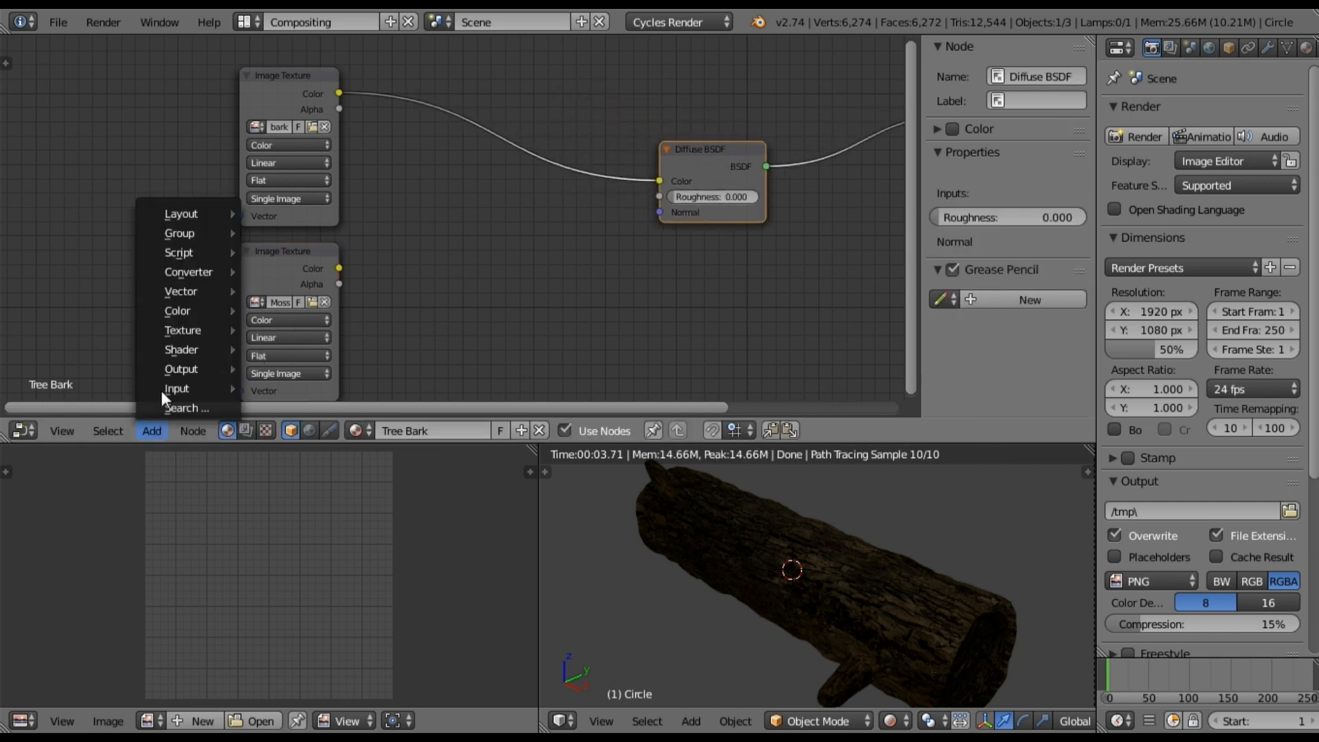
pyautogui.moveTo(189, 311)
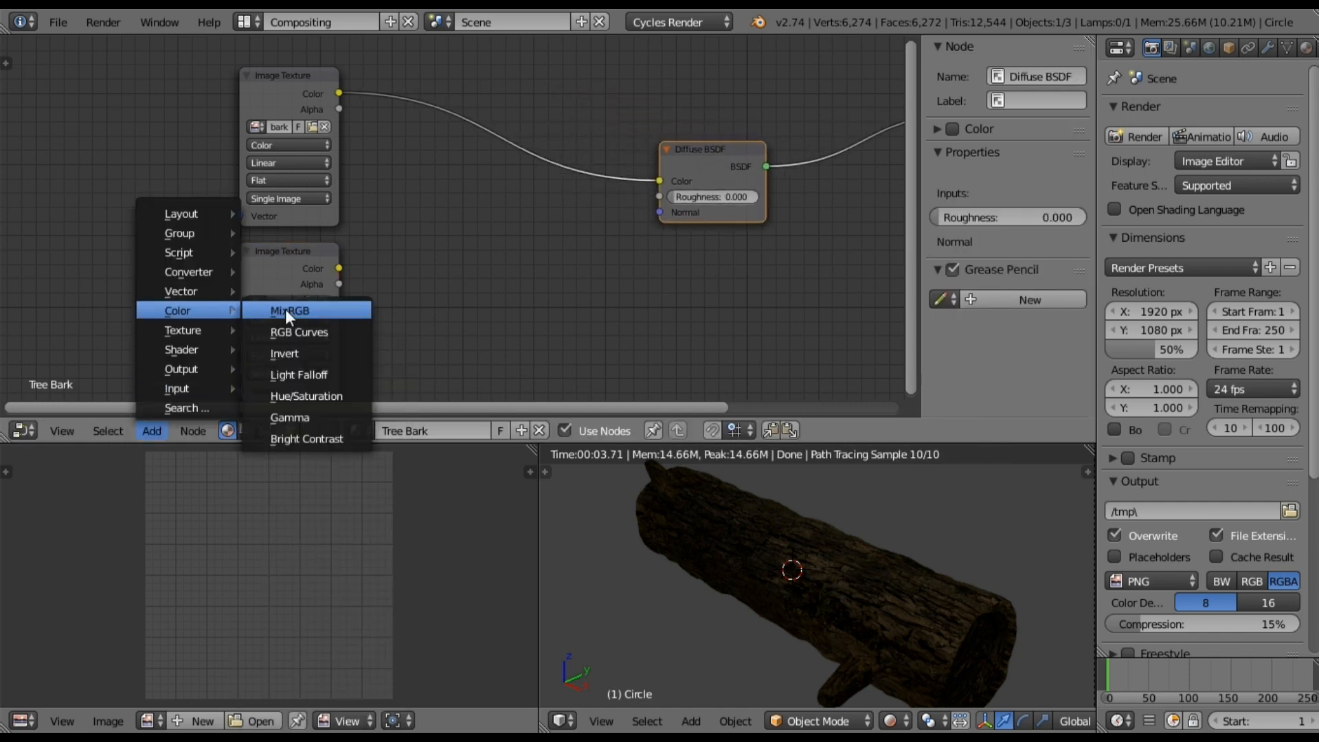
pyautogui.click(285, 309)
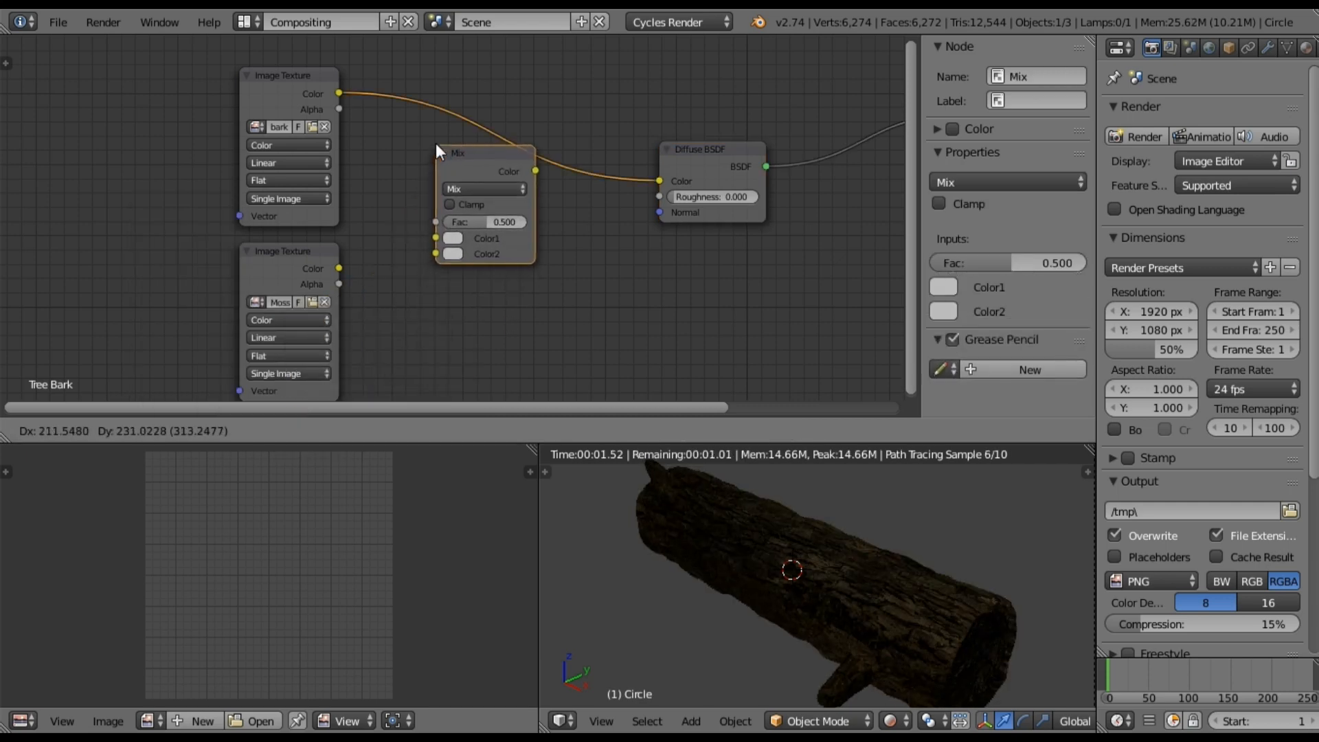
pyautogui.click(435, 143)
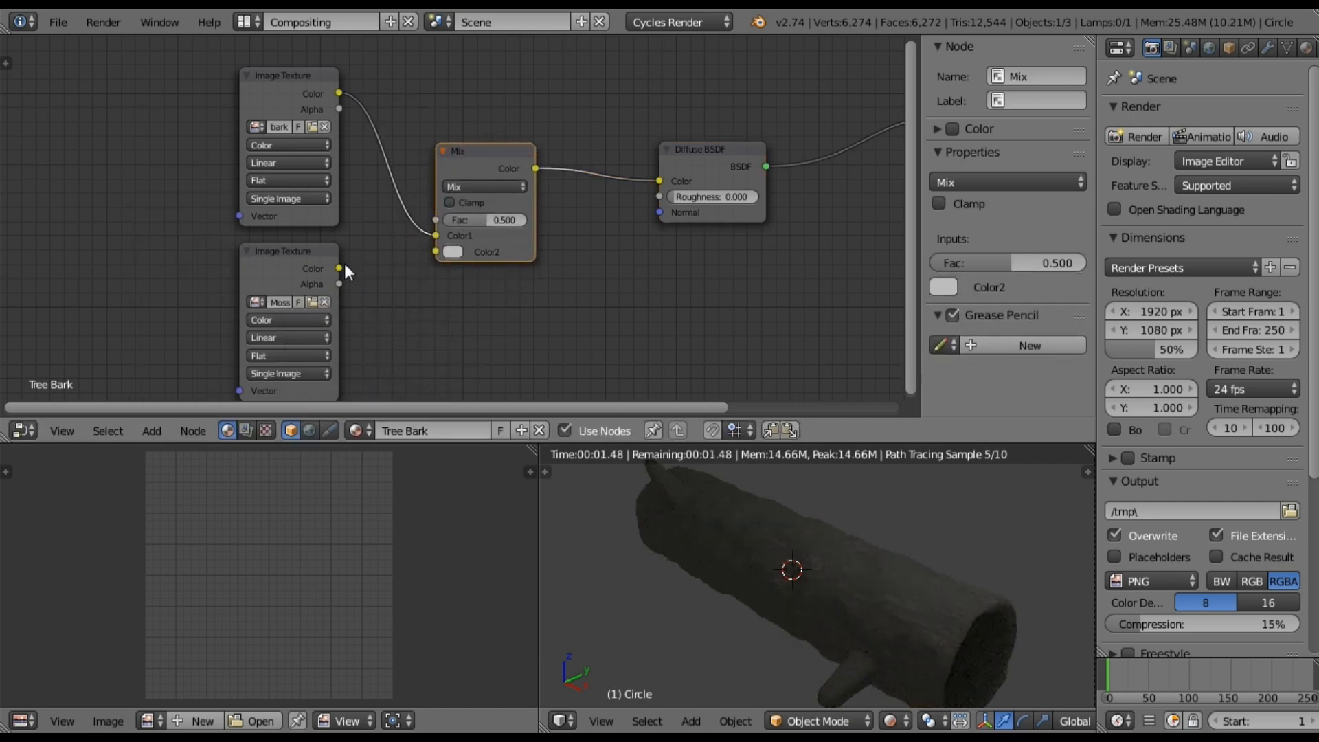
# - Link the moss Image Texture's Color output to the Color2 input of the Mix node
pyautogui.moveTo(340, 268); pyautogui.dragTo(435, 255)
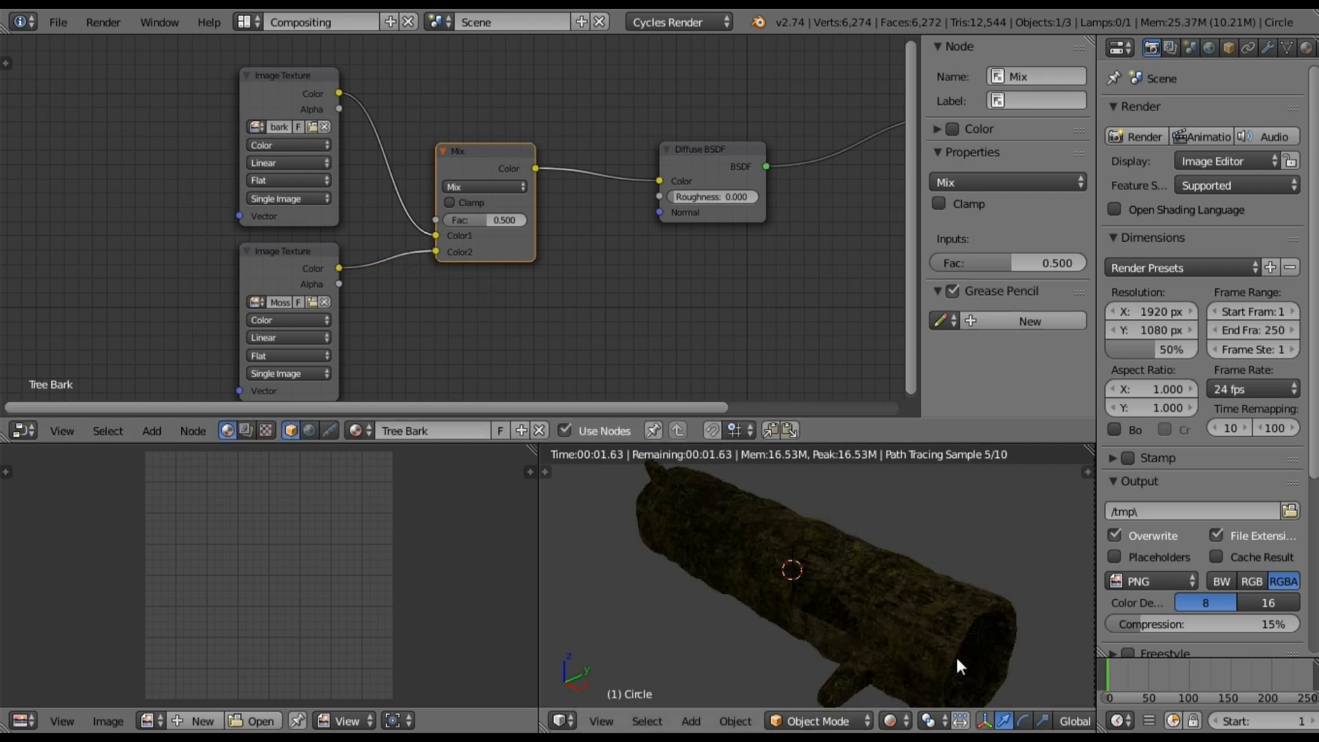
pyautogui.keyDown('shift'); pyautogui.moveTo(949, 637); pyautogui.dragTo(945, 630, button='middle'); pyautogui.keyUp('shift')
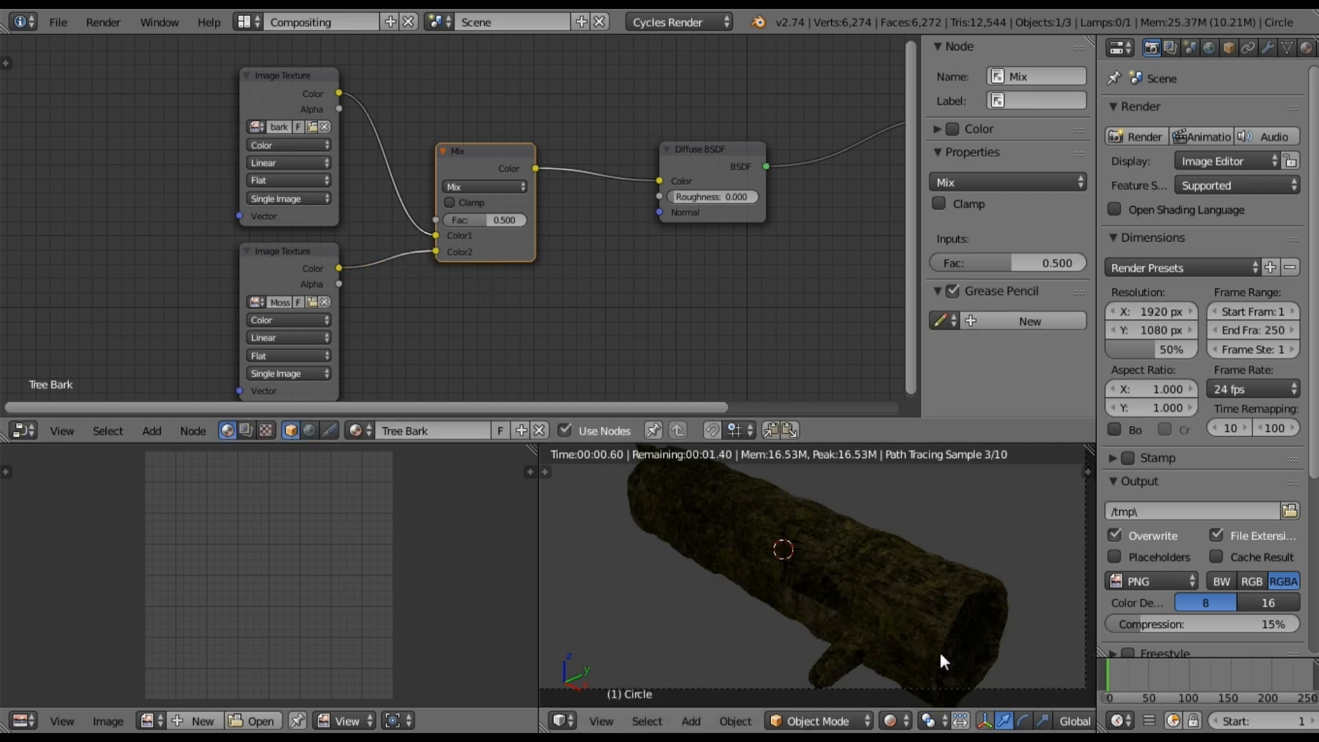
# - Switch the 3D viewport to Solid shading and make the lamp a Sun using nodes, with an emission strength of 5
pyautogui.click(895, 721)
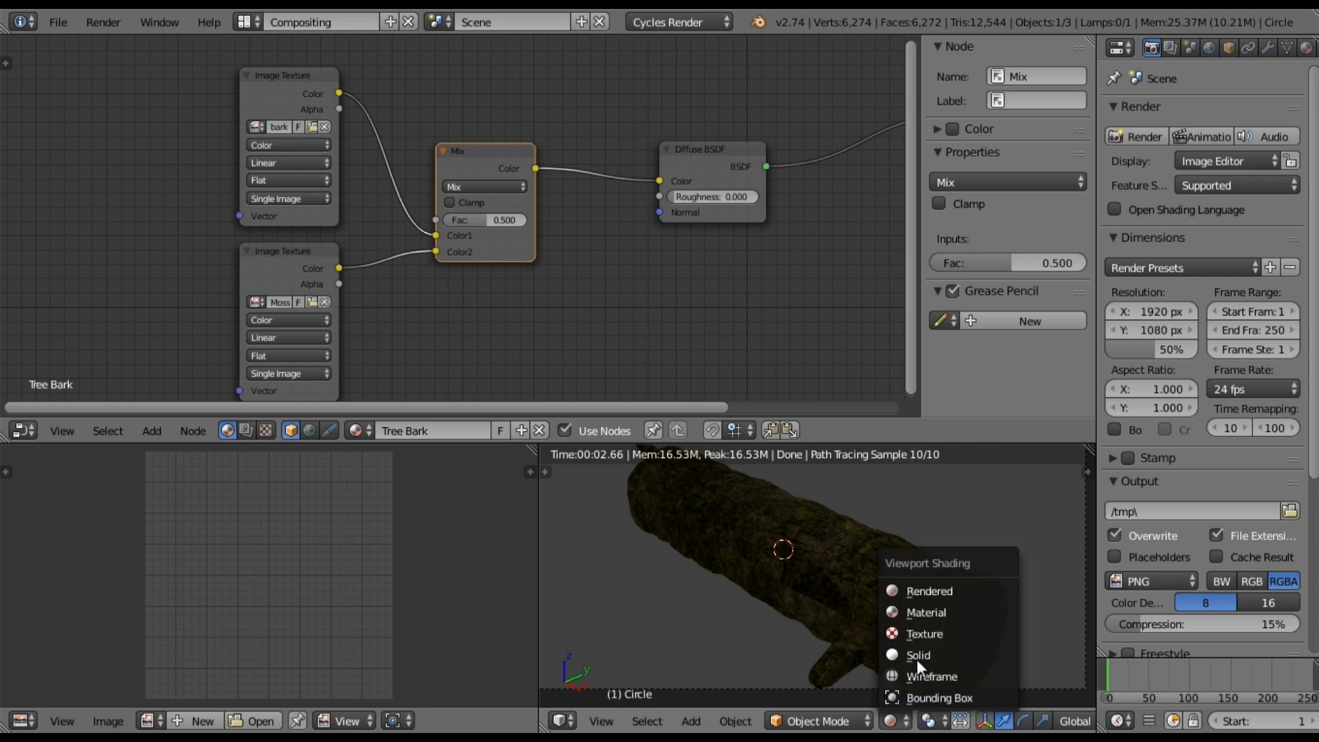
pyautogui.click(917, 656)
pyautogui.scroll(-3, 902, 576)
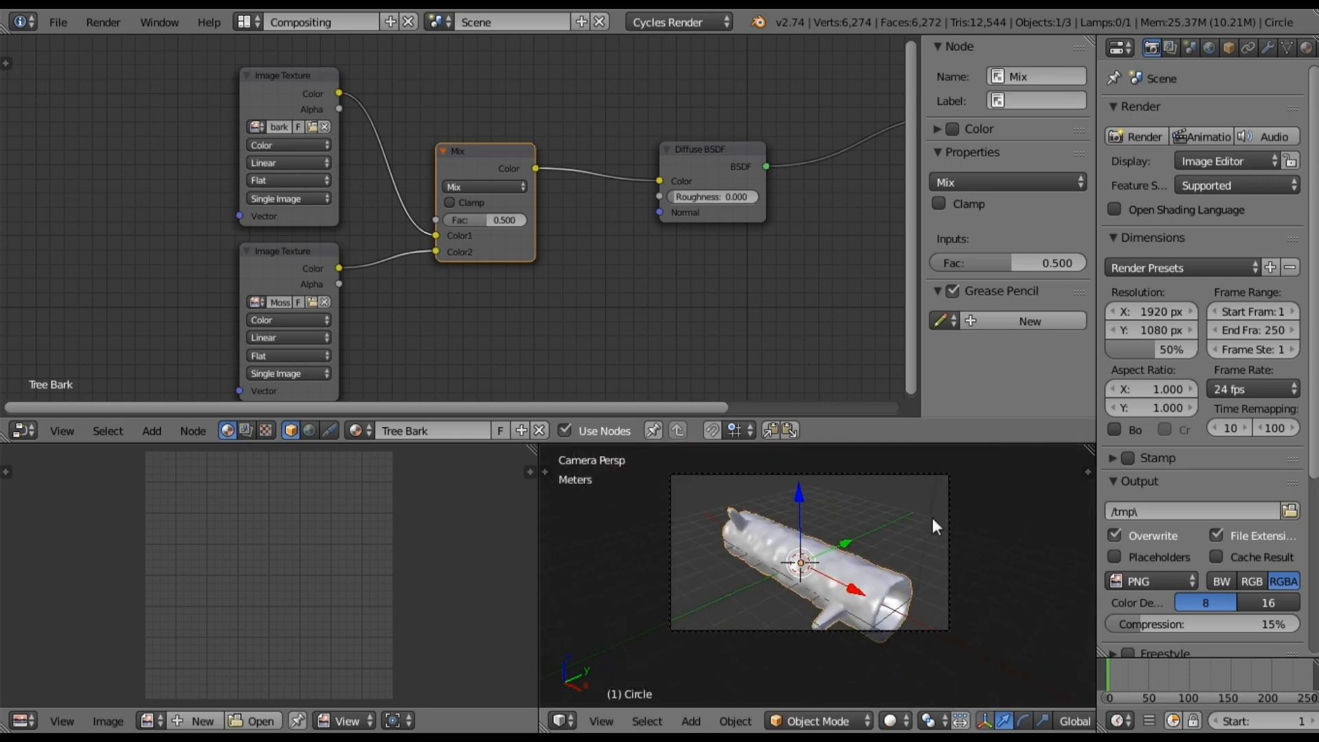
pyautogui.rightClick(933, 488)
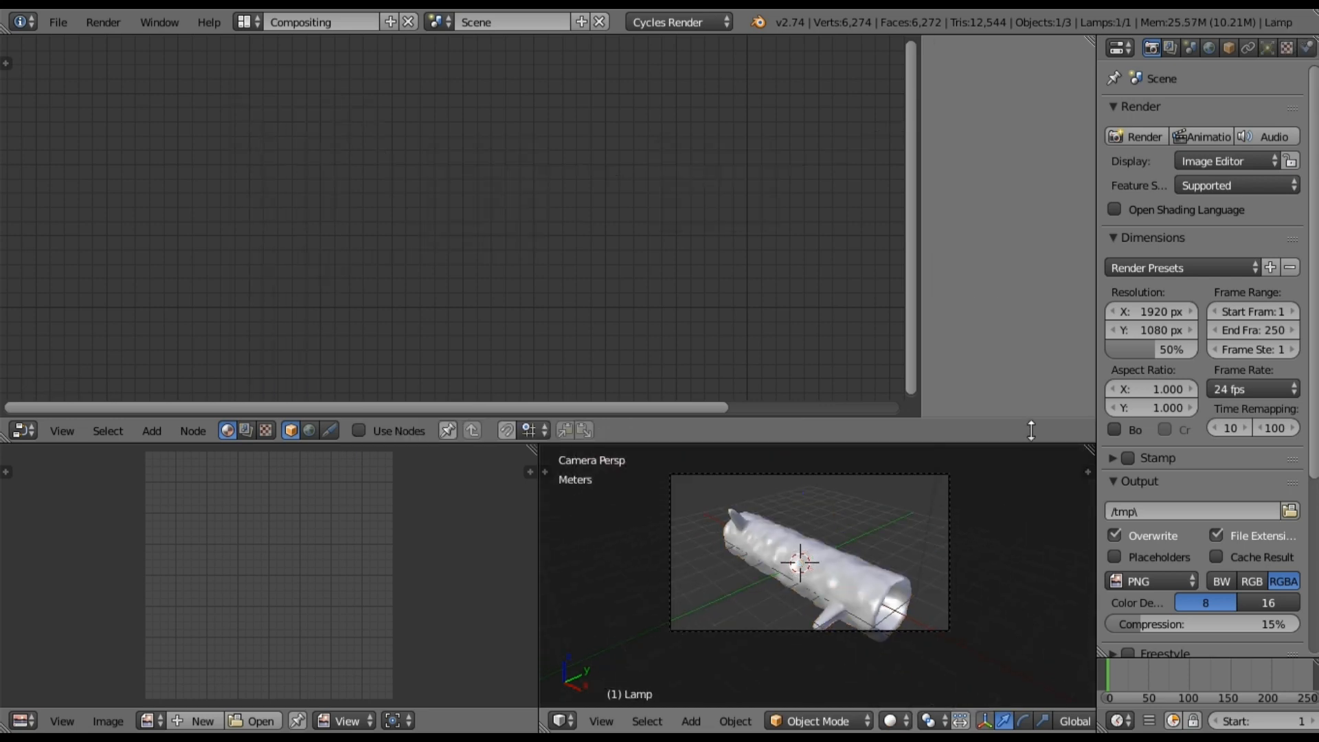
pyautogui.click(1268, 48)
pyautogui.click(1176, 219)
pyautogui.click(1198, 320)
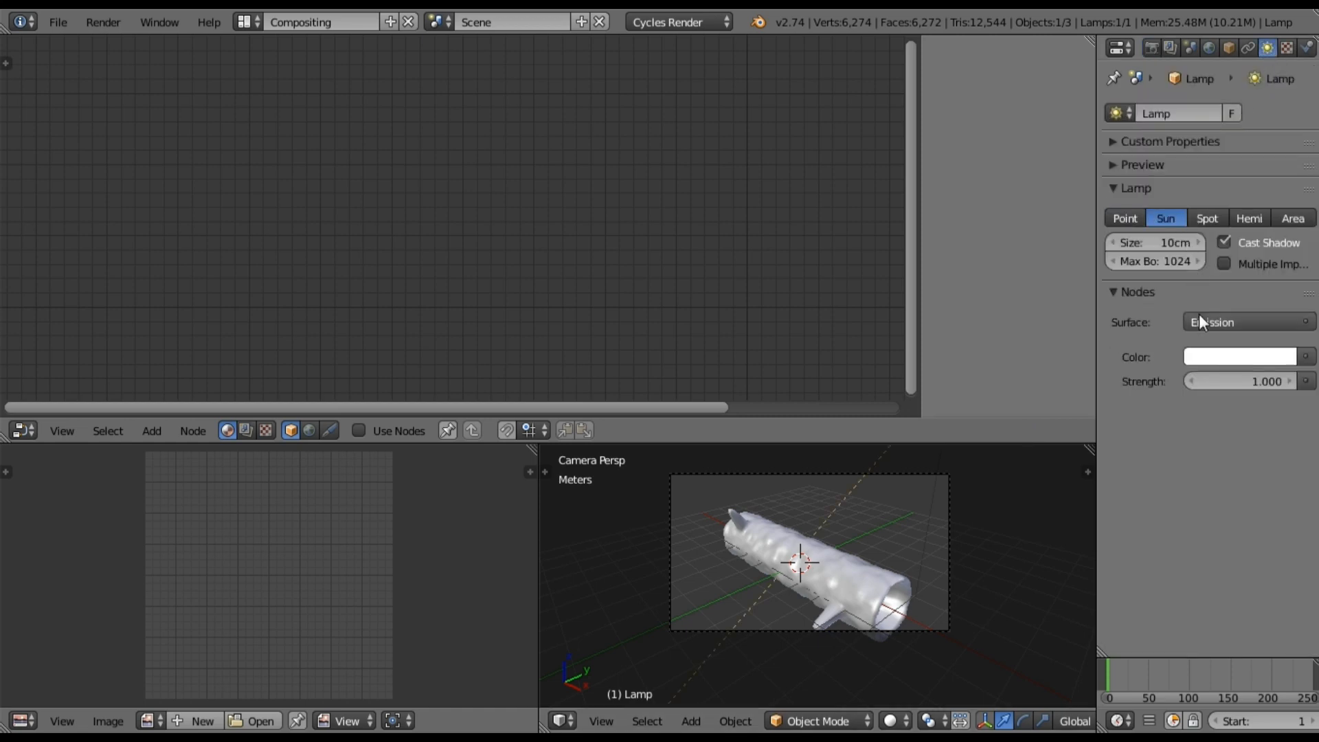
pyautogui.click(1245, 379)
pyautogui.write('5')
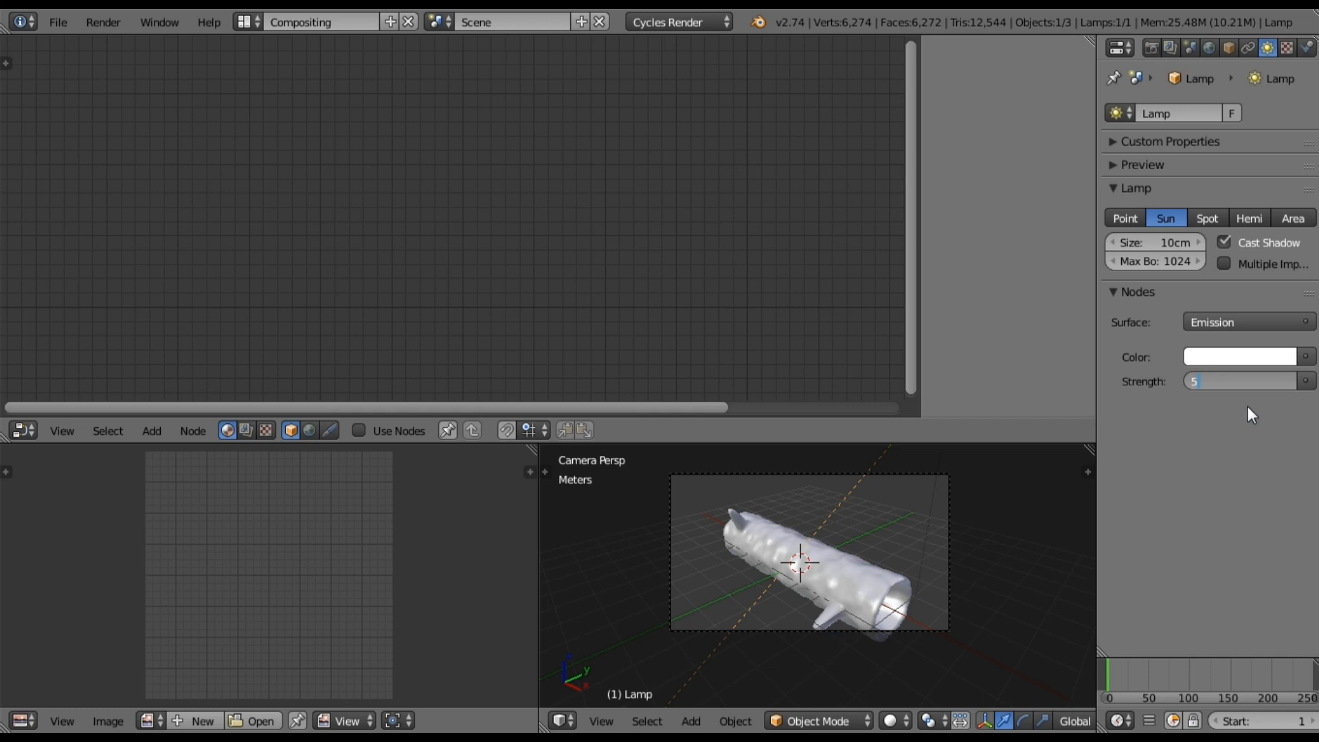
pyautogui.press('Return')
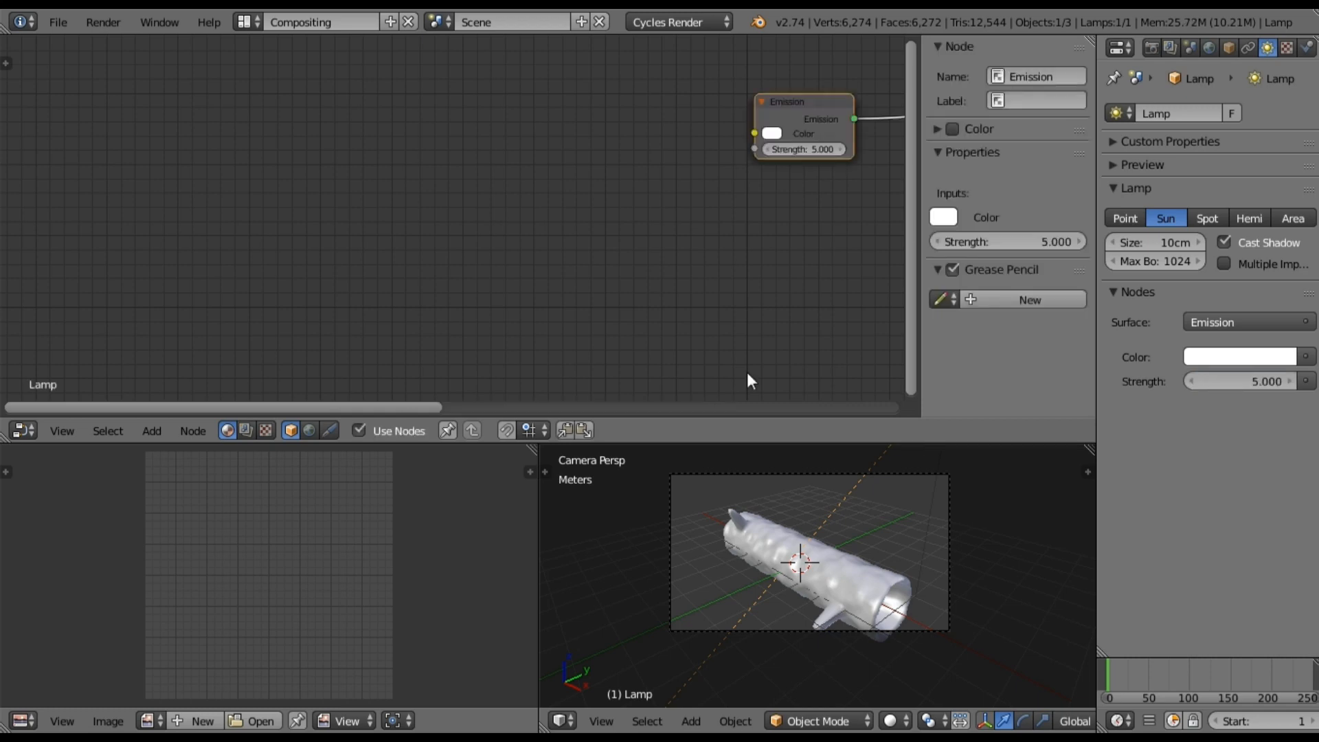
# - In the Default layout's top view, move the sun lamp to the log's front side and rotate it about 131°
pyautogui.click(245, 22)
pyautogui.click(281, 109)
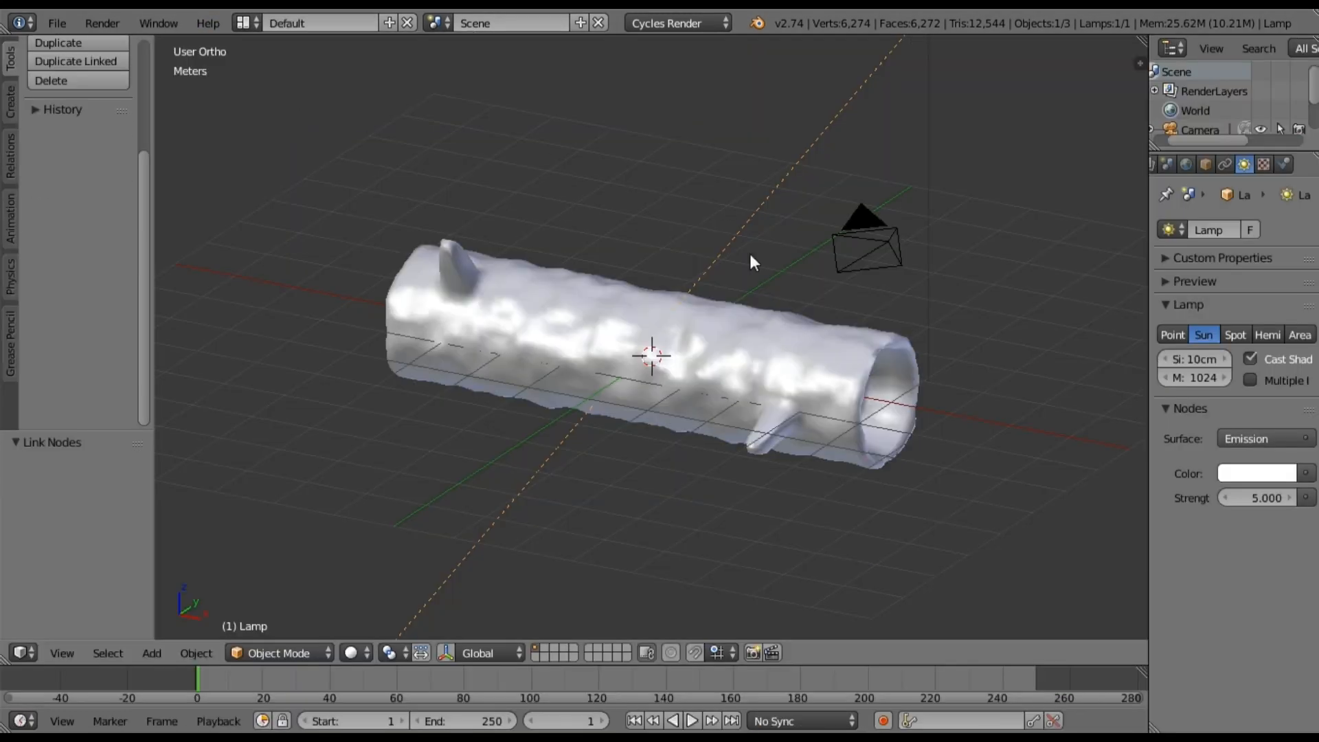
pyautogui.press('KP_7')
pyautogui.scroll(-4, 777, 363)
pyautogui.press('g')
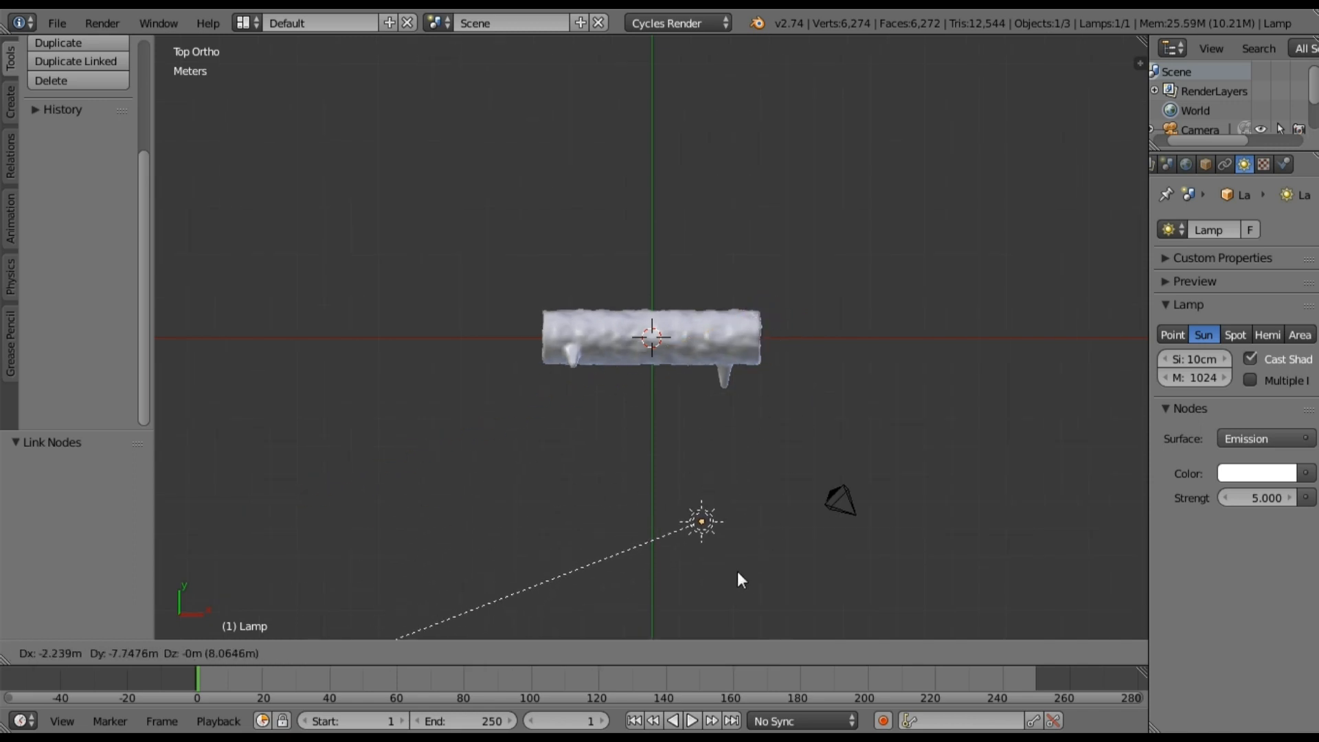
pyautogui.click(727, 508)
pyautogui.press('r')
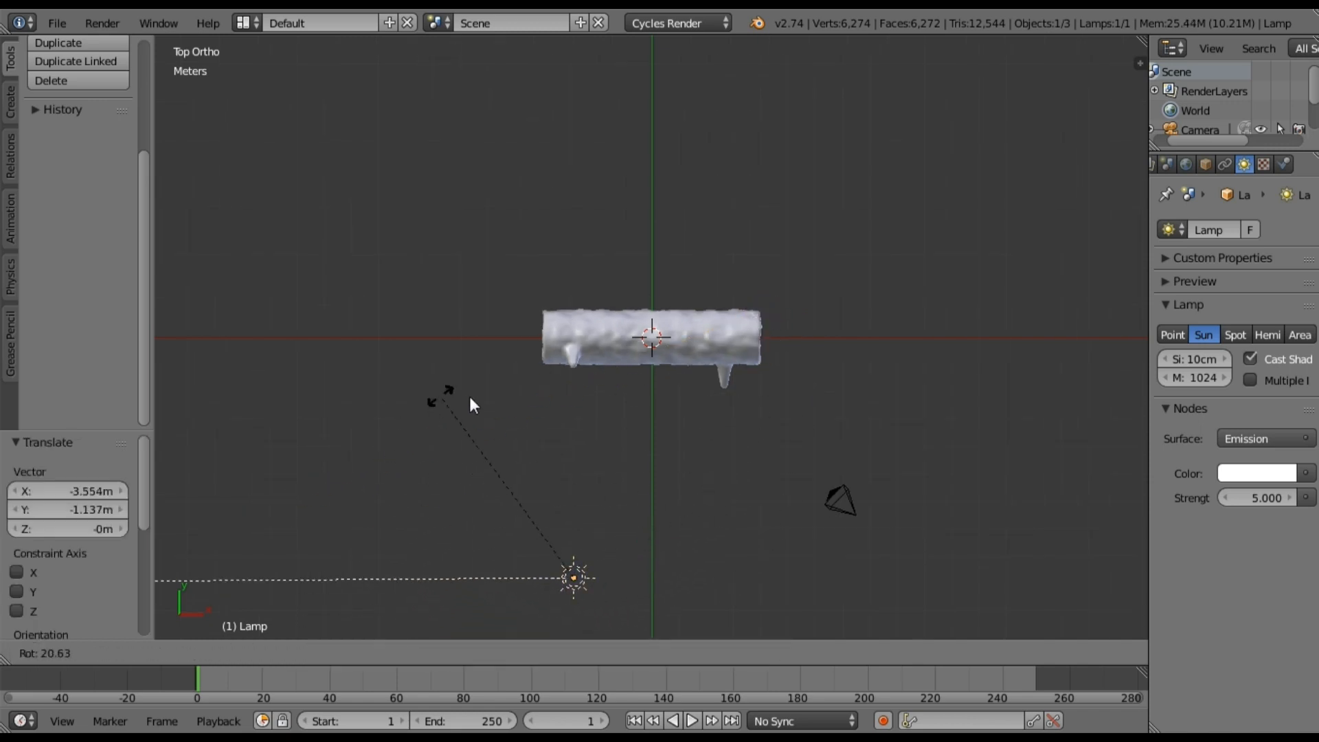
pyautogui.click(975, 464)
pyautogui.moveTo(974, 467); pyautogui.dragTo(943, 490, button='middle')
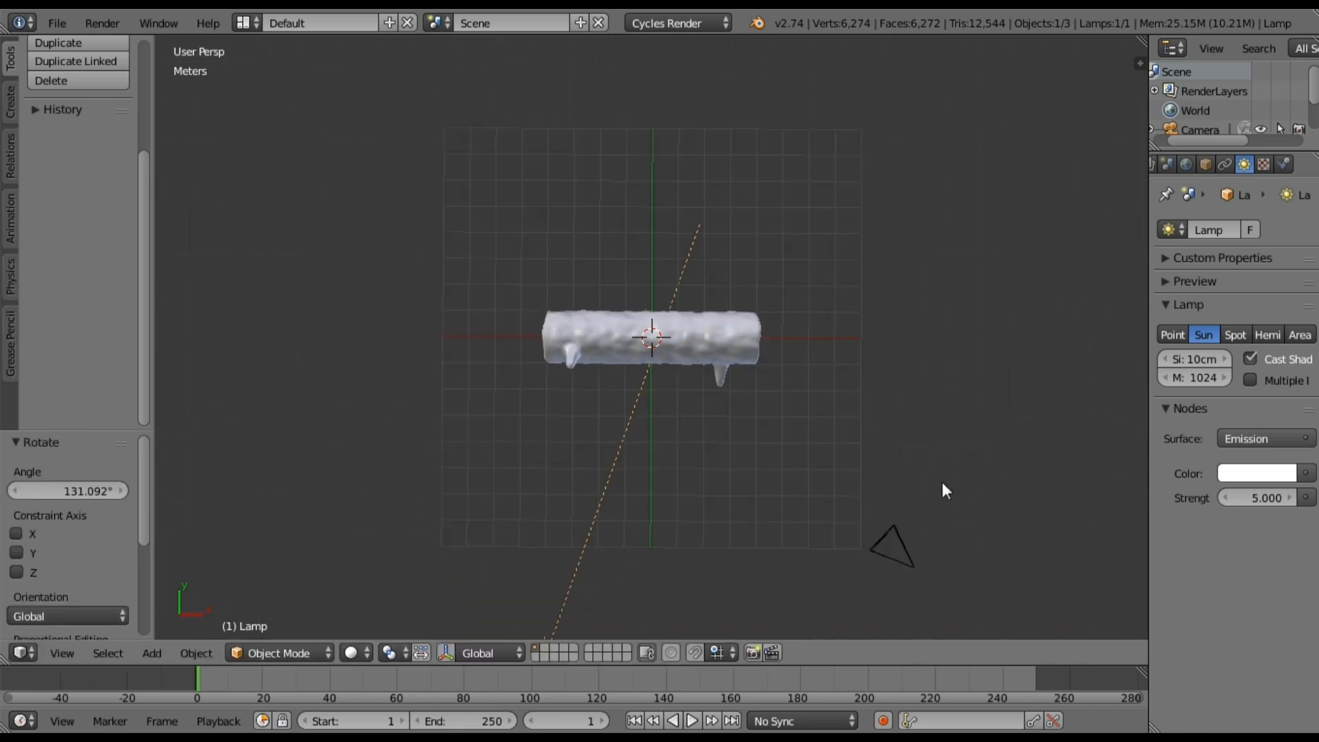
# - Rotate the sun lamp about -13.9° in the right side view so it aims at the log
pyautogui.press('KP_0')
pyautogui.press('KP_3')
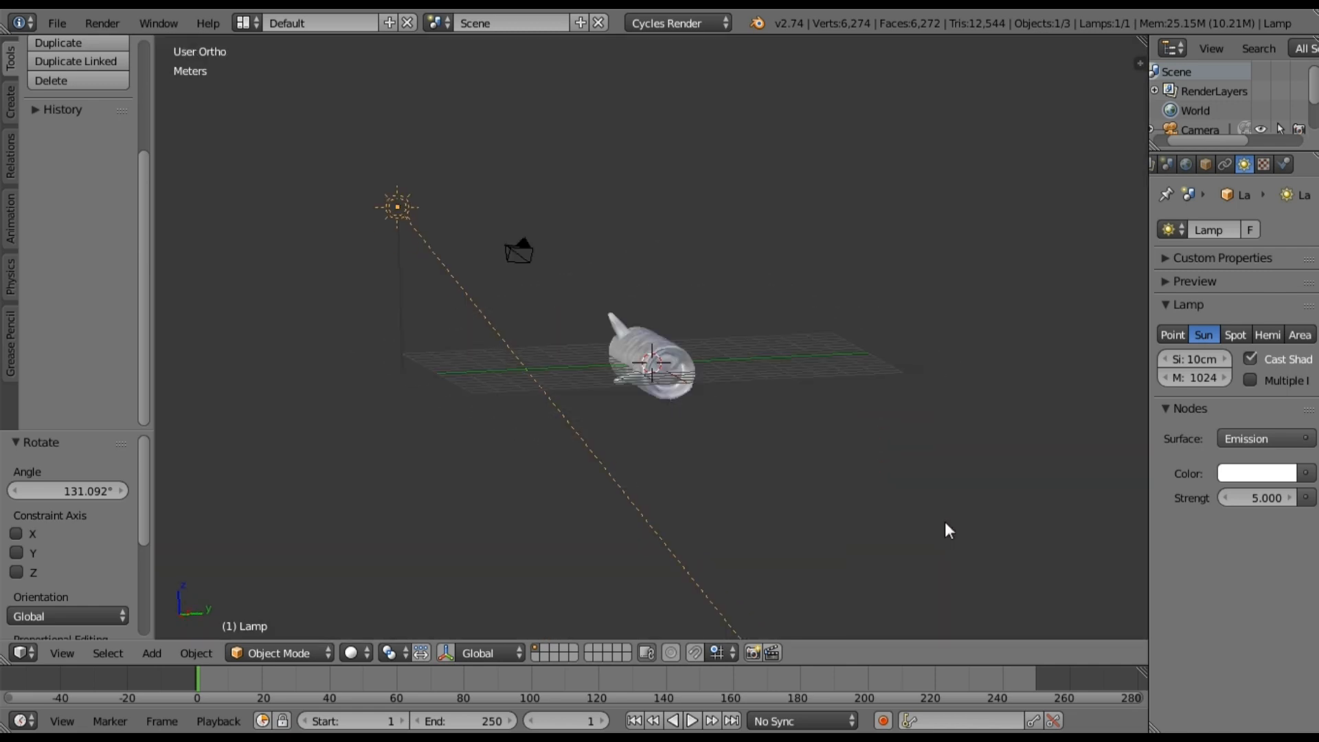
pyautogui.press('r')
pyautogui.click(998, 385)
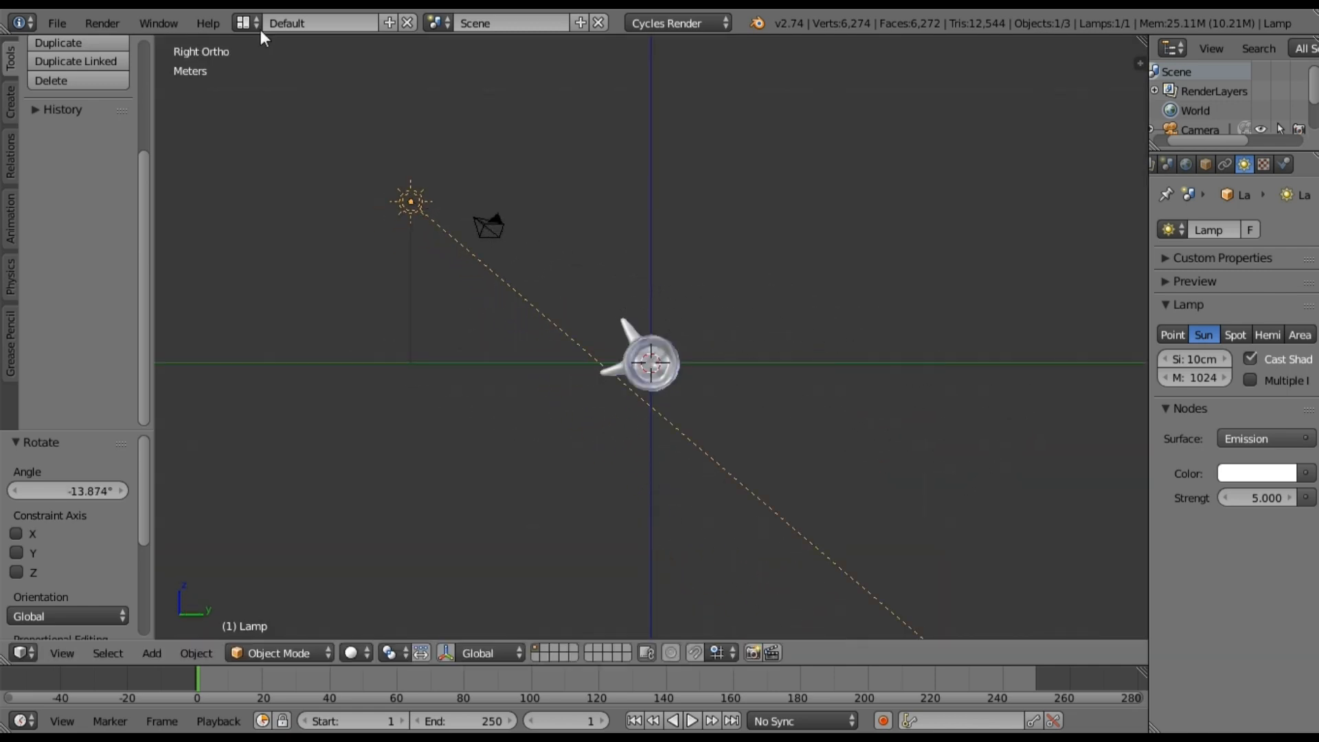
# - Return to the Compositing layout, set the viewport shading to Rendered and inspect the sunlit bark and moss mix
pyautogui.click(259, 26)
pyautogui.click(300, 92)
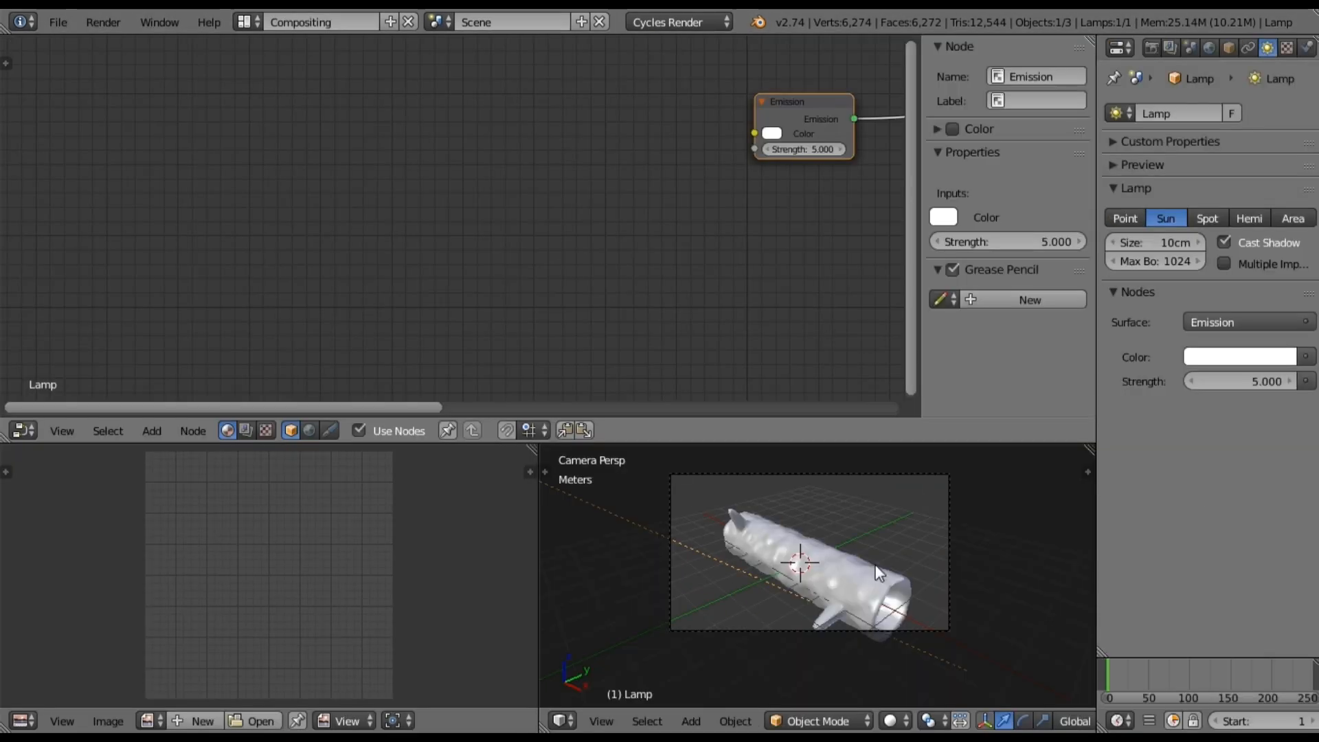
pyautogui.click(893, 720)
pyautogui.click(921, 591)
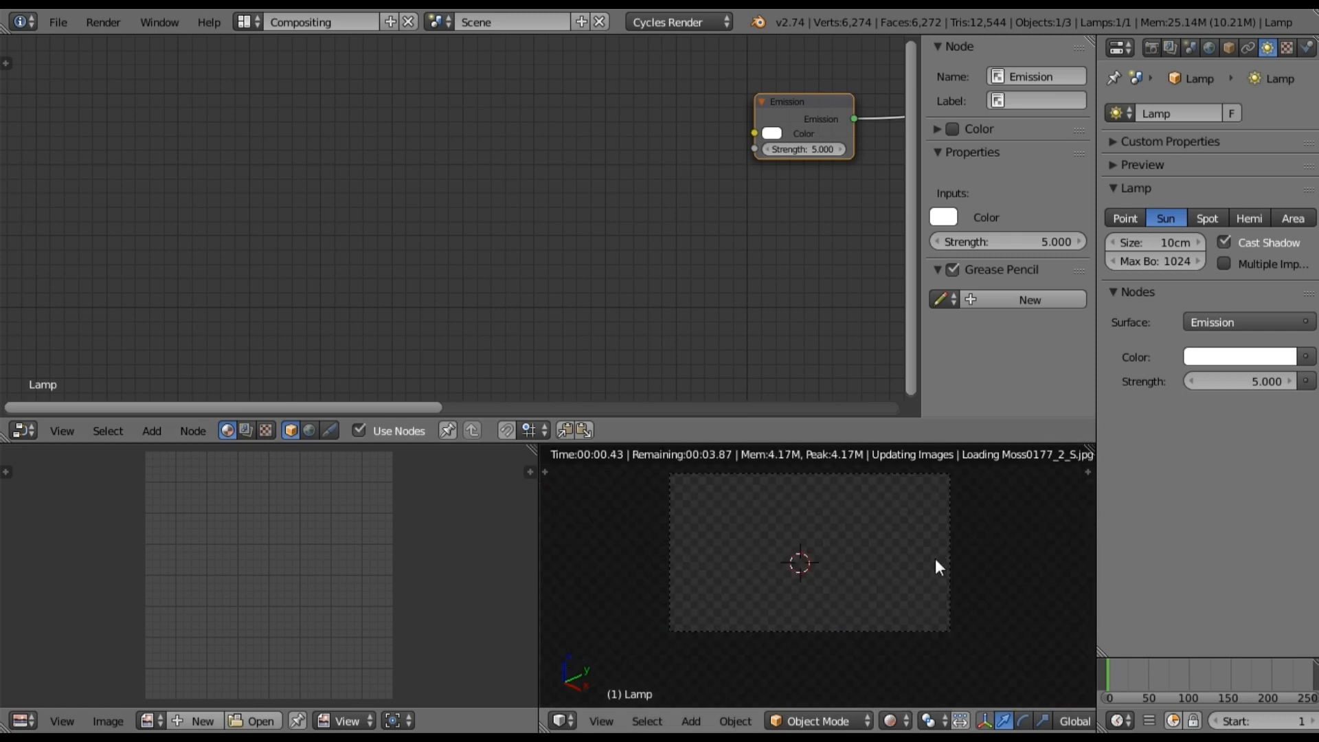
pyautogui.scroll(5, 876, 571)
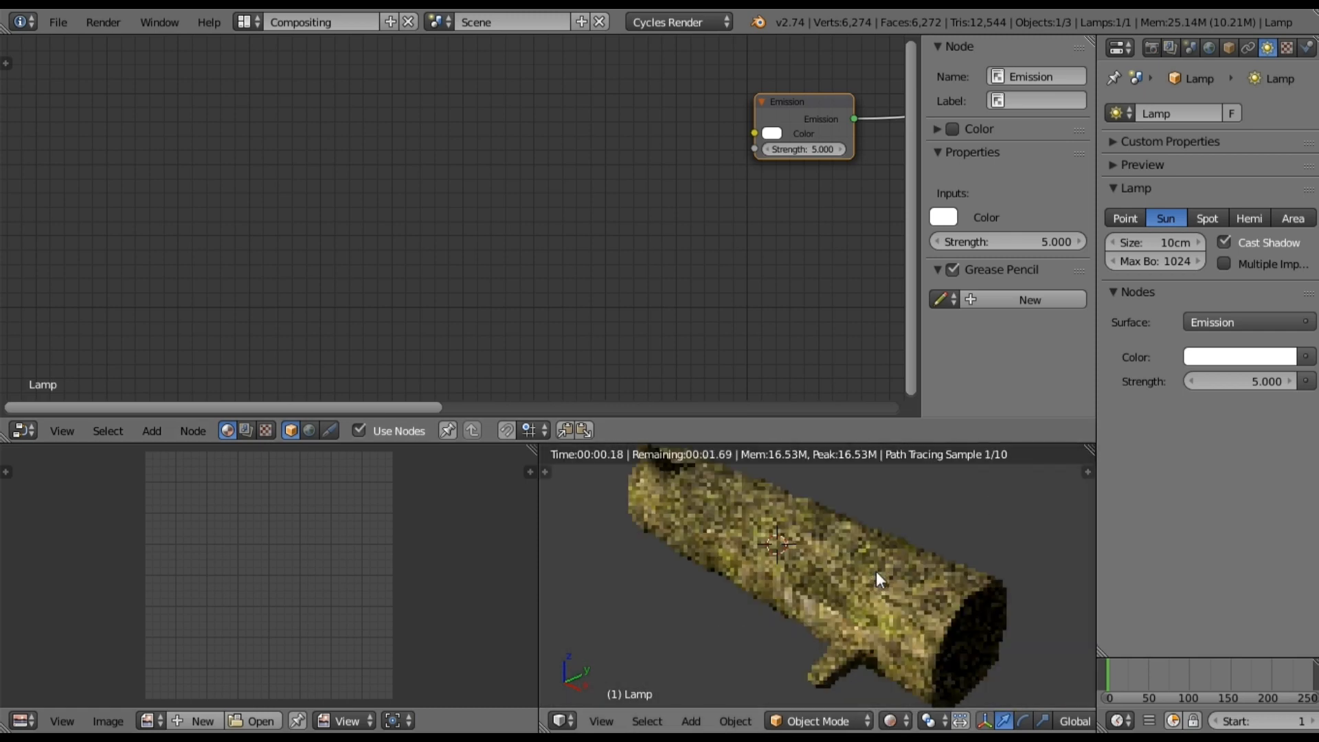
pyautogui.scroll(2, 876, 571)
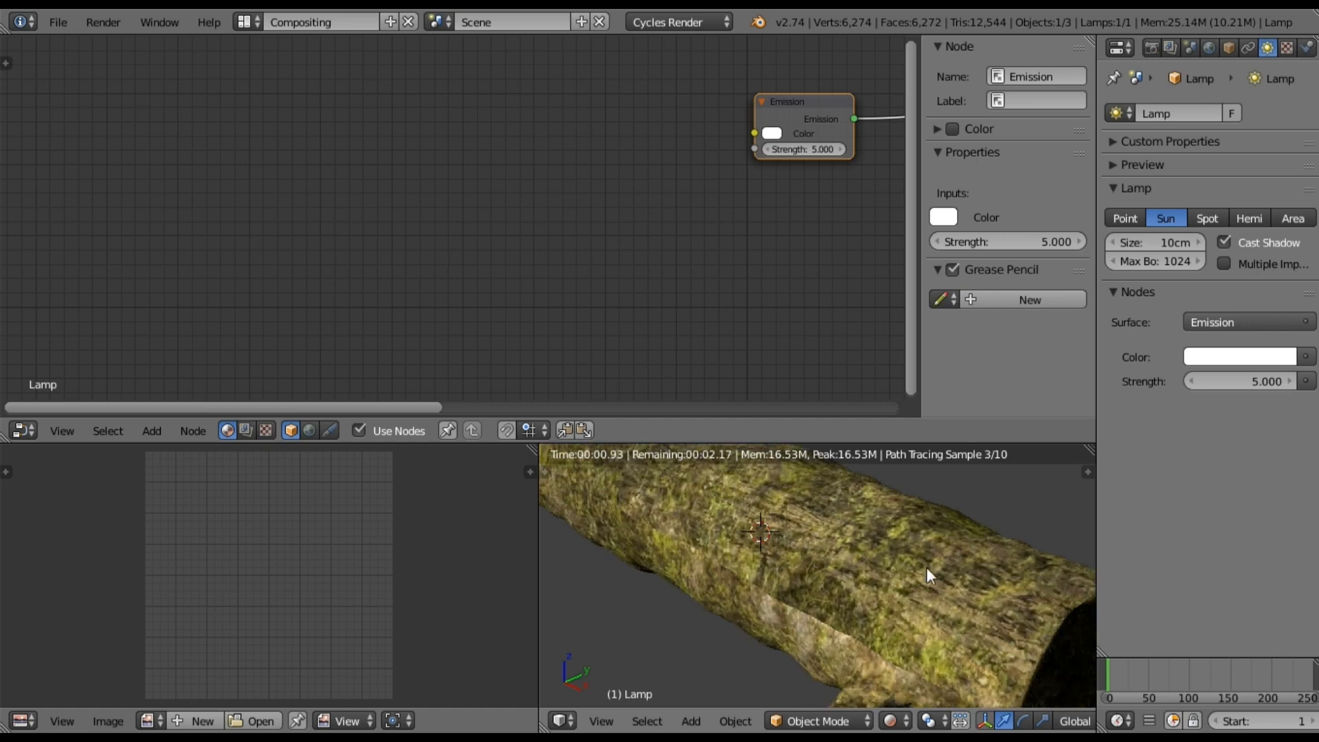
pyautogui.moveTo(870, 509); pyautogui.dragTo(850, 534, button='middle')
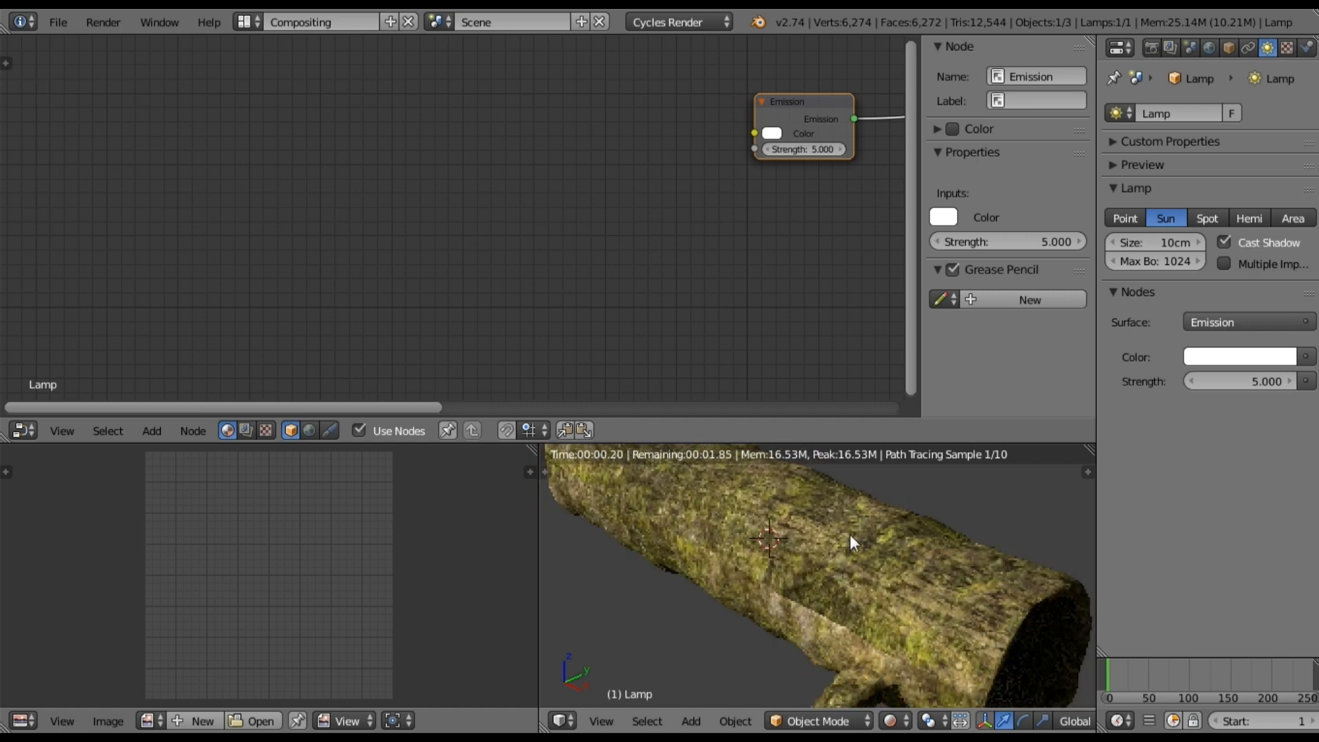
# - Select the log and move both Image Texture nodes farther away from the Mix node
pyautogui.rightClick(848, 534)
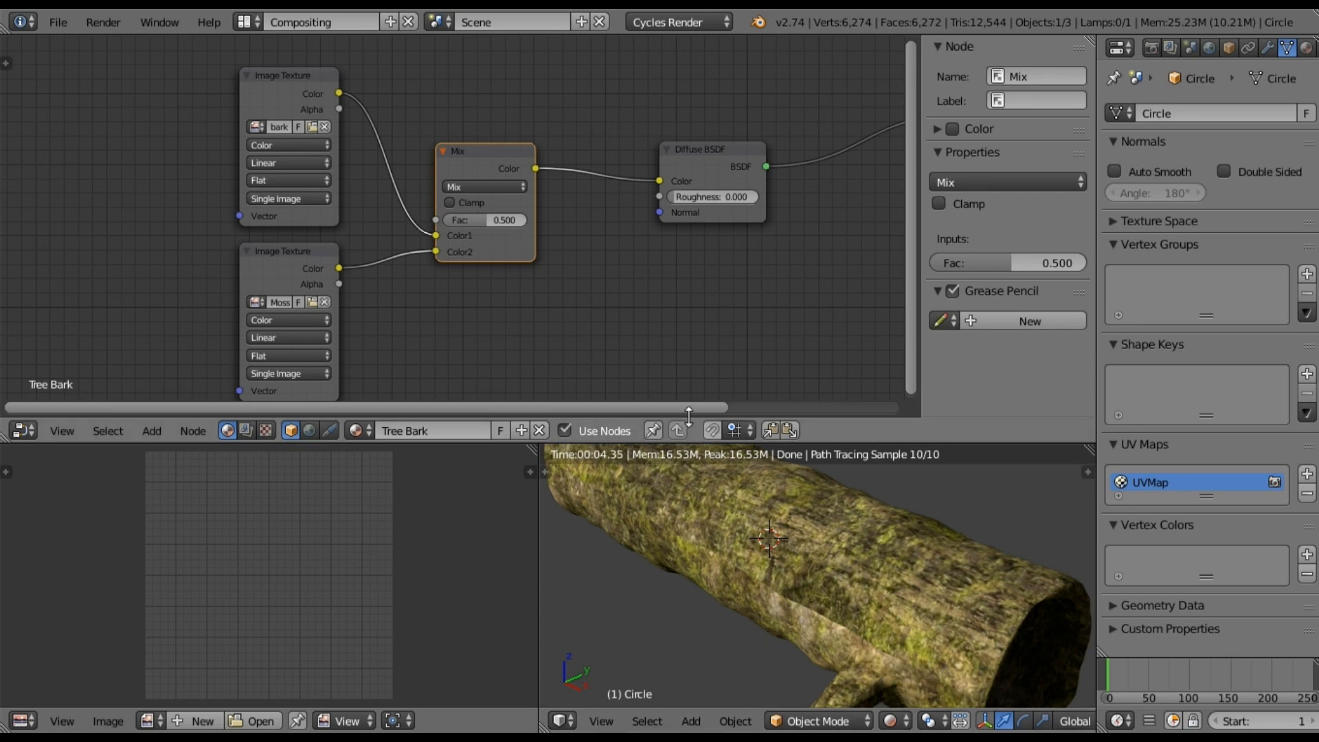
pyautogui.keyDown('ctrl'); pyautogui.moveTo(468, 300); pyautogui.dragTo(451, 298, button='middle'); pyautogui.keyUp('ctrl')
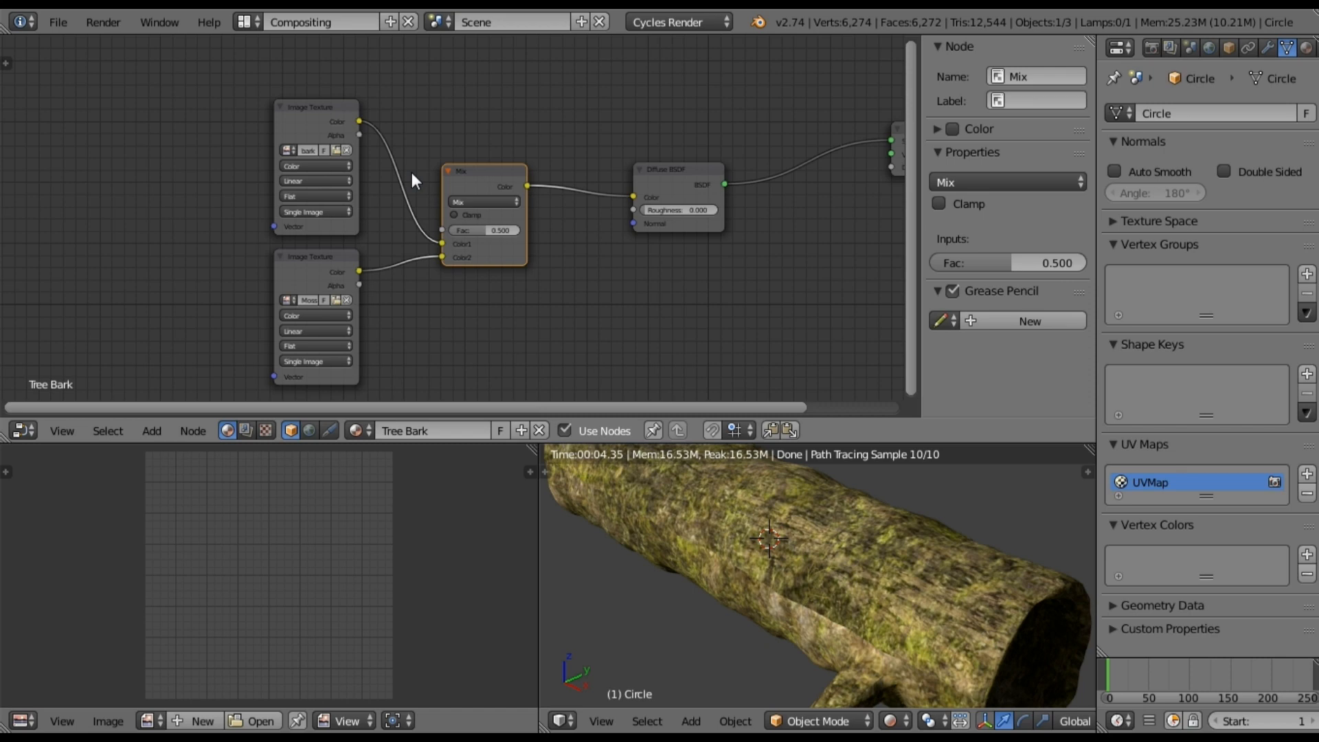
pyautogui.moveTo(397, 124); pyautogui.dragTo(495, 197, button='middle')
pyautogui.moveTo(424, 175); pyautogui.dragTo(357, 171)
pyautogui.moveTo(377, 324); pyautogui.dragTo(310, 315)
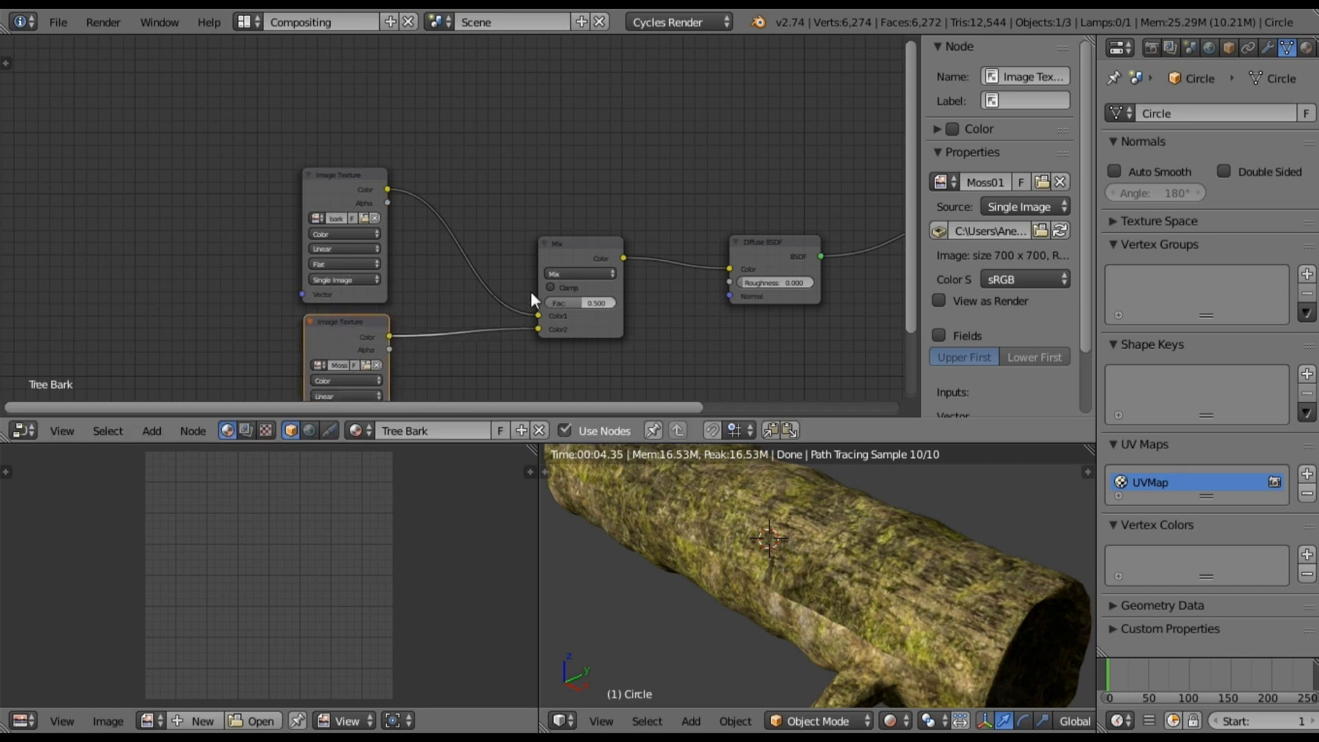
# - Add a Noise Texture node and place it above the bark Image Texture node
pyautogui.moveTo(438, 167); pyautogui.dragTo(537, 251, button='middle')
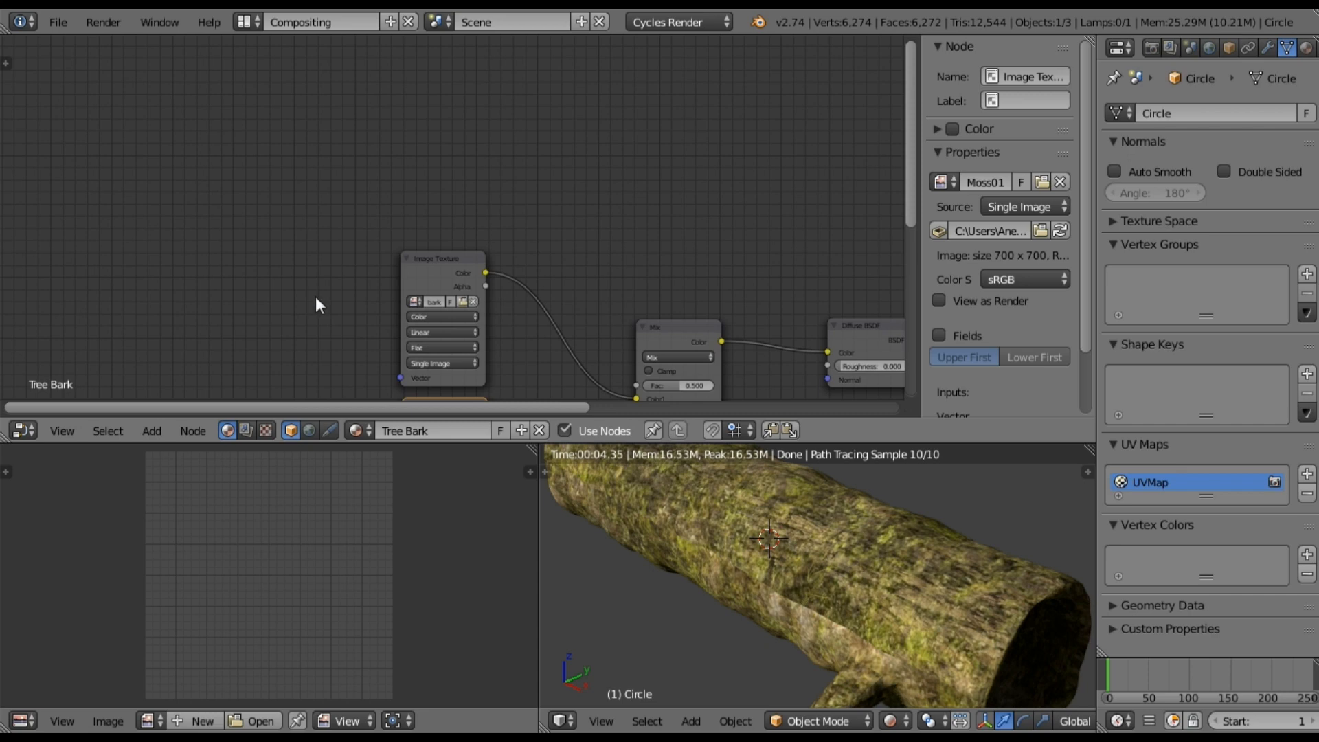
pyautogui.click(152, 431)
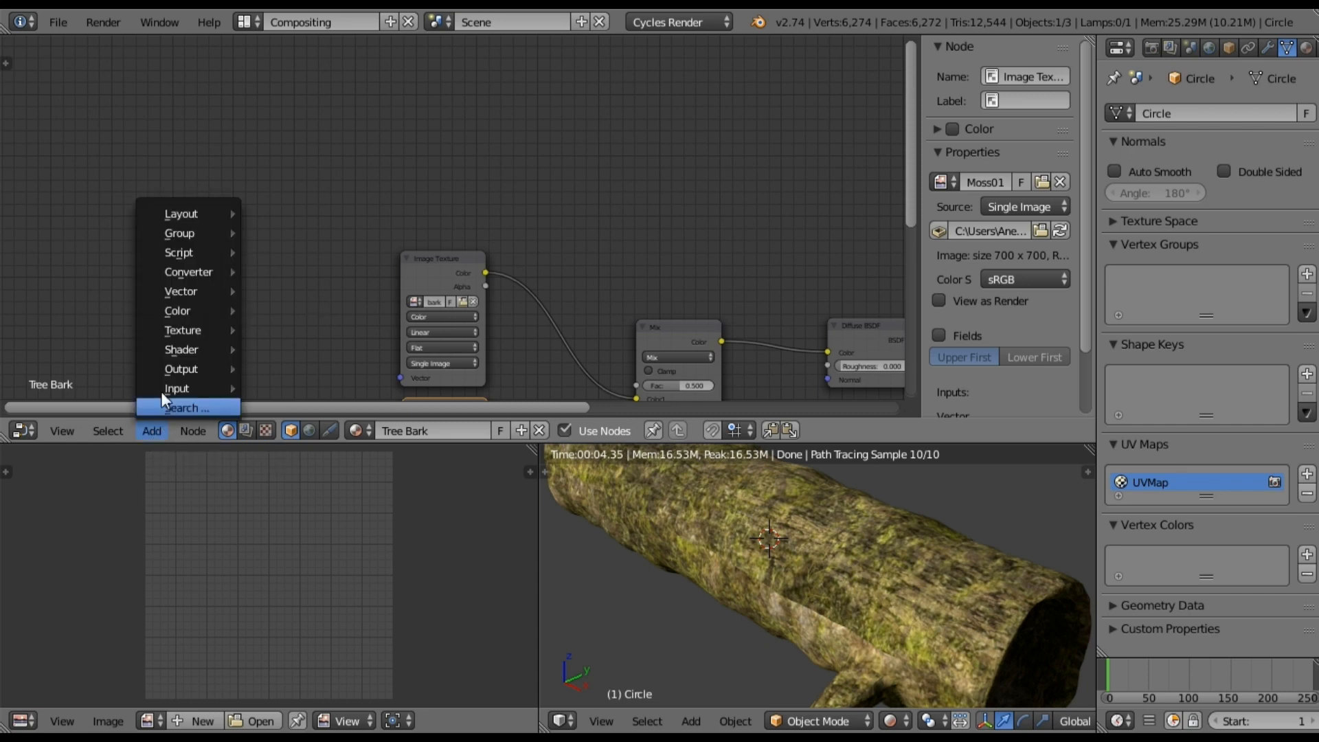
pyautogui.moveTo(184, 331)
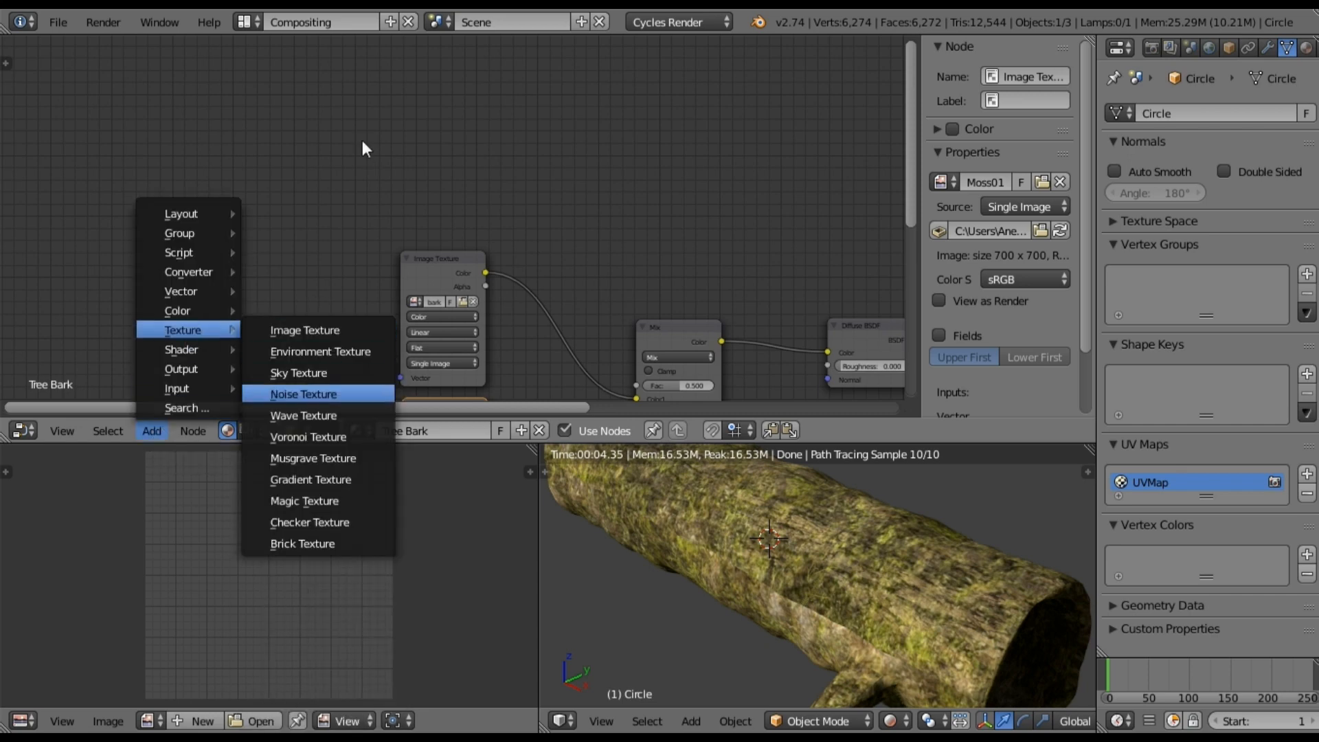
pyautogui.press('Return')
pyautogui.click(395, 115)
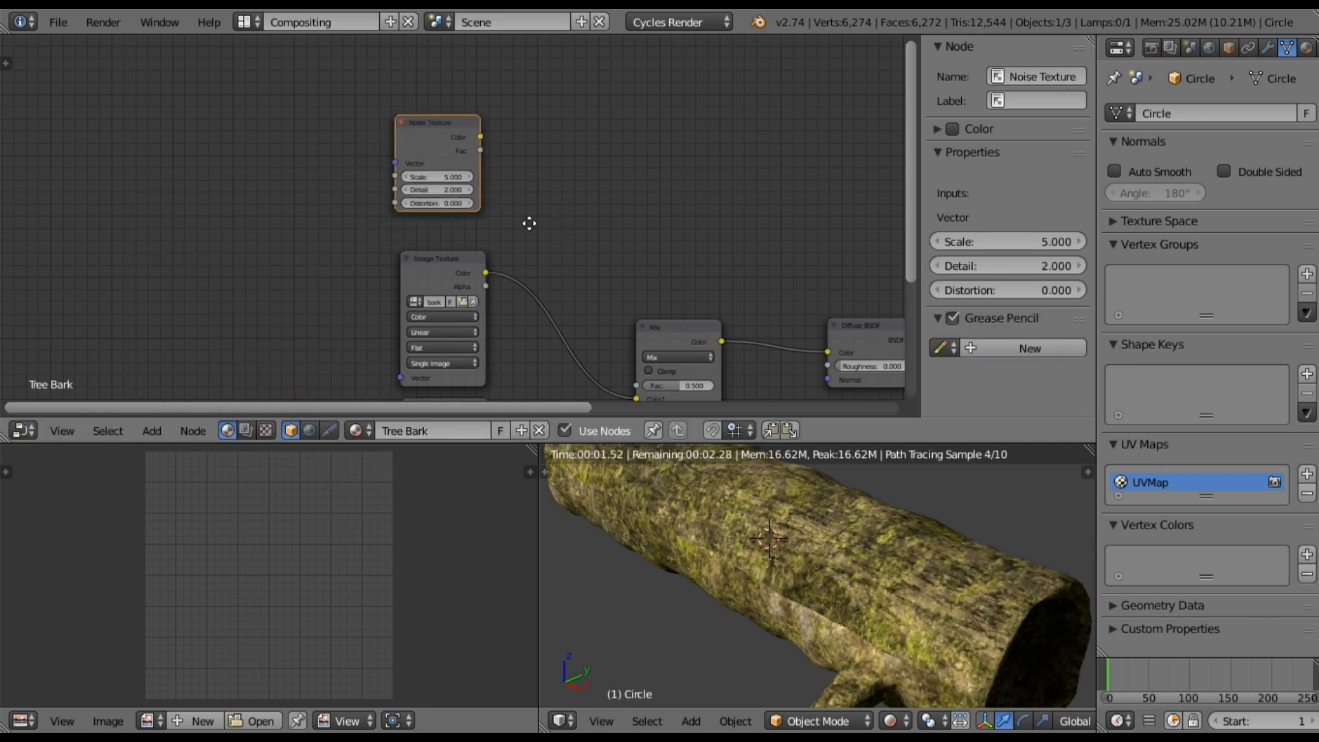
# - Set the Noise Texture's scale to 3 and its detail to 6
pyautogui.scroll(3, 529, 223)
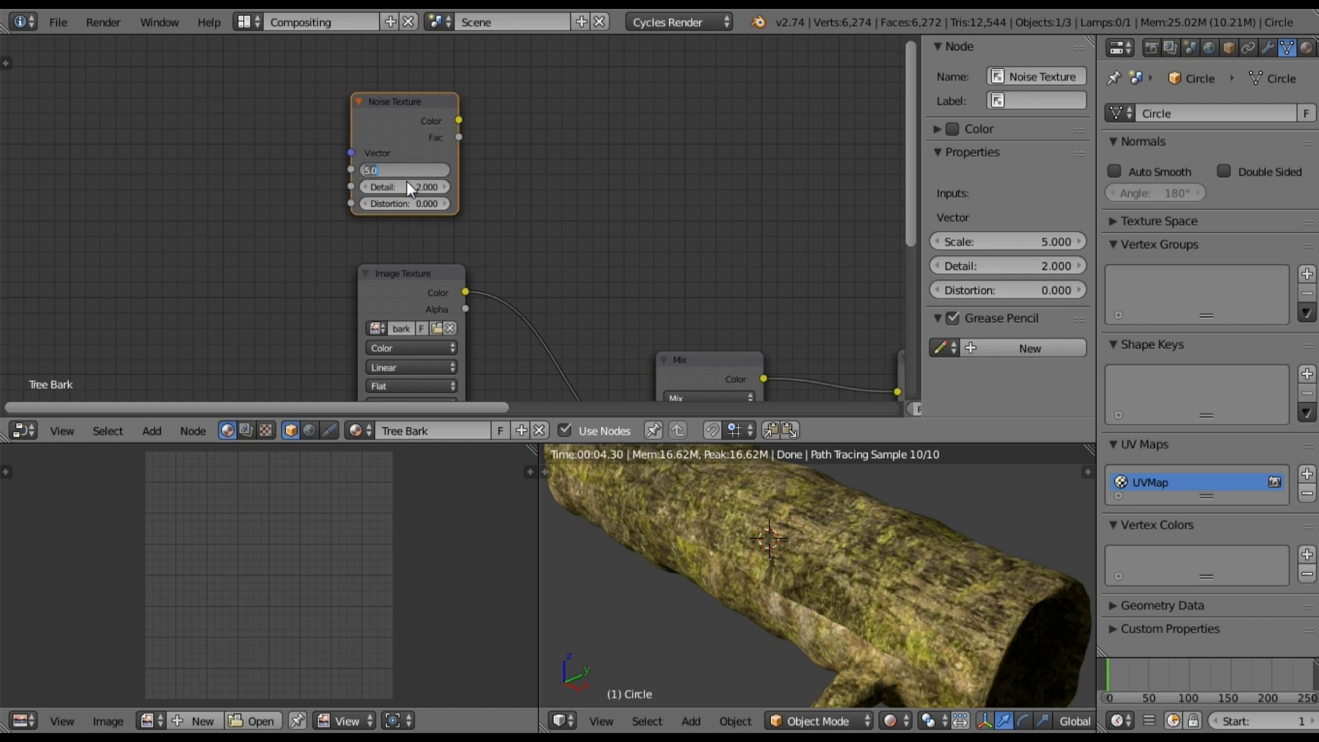
pyautogui.press('Return')
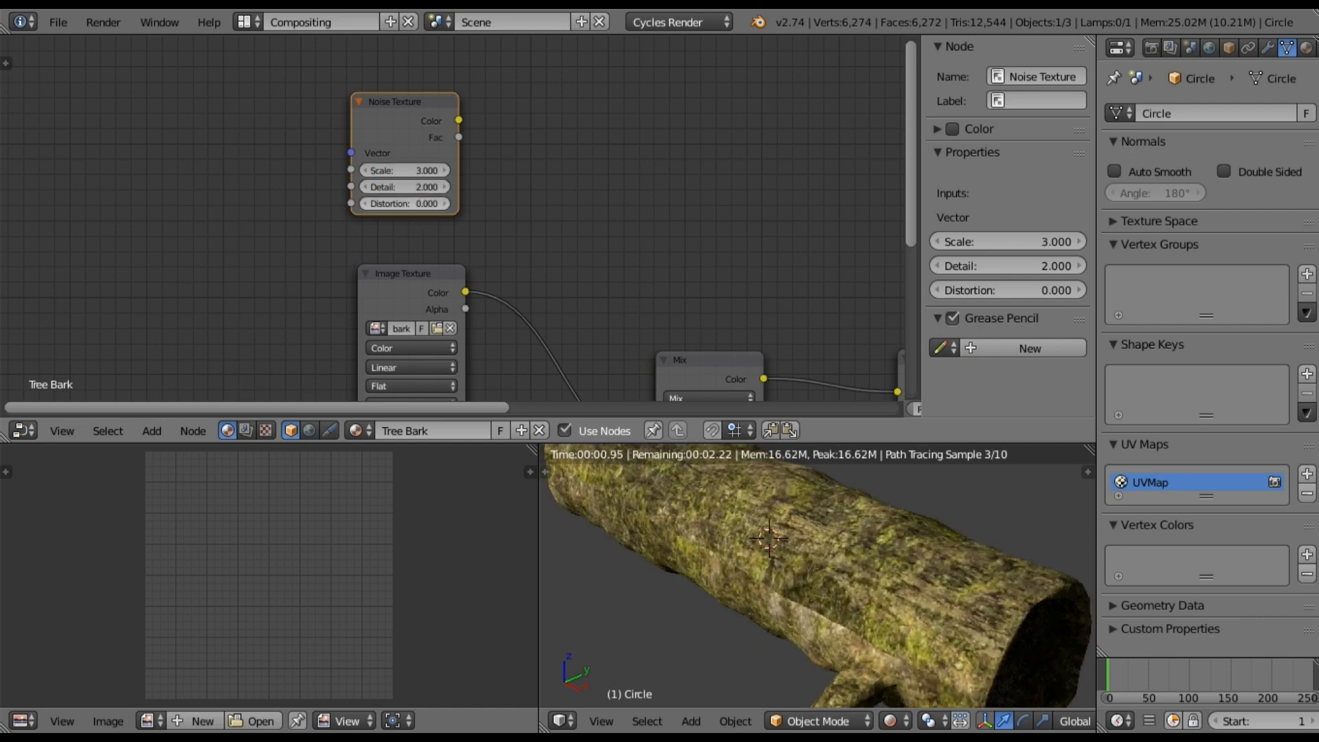
pyautogui.click(409, 182)
pyautogui.write('6')
pyautogui.press('Return')
pyautogui.moveTo(535, 210); pyautogui.dragTo(468, 222, button='middle')
pyautogui.scroll(-1, 455, 217)
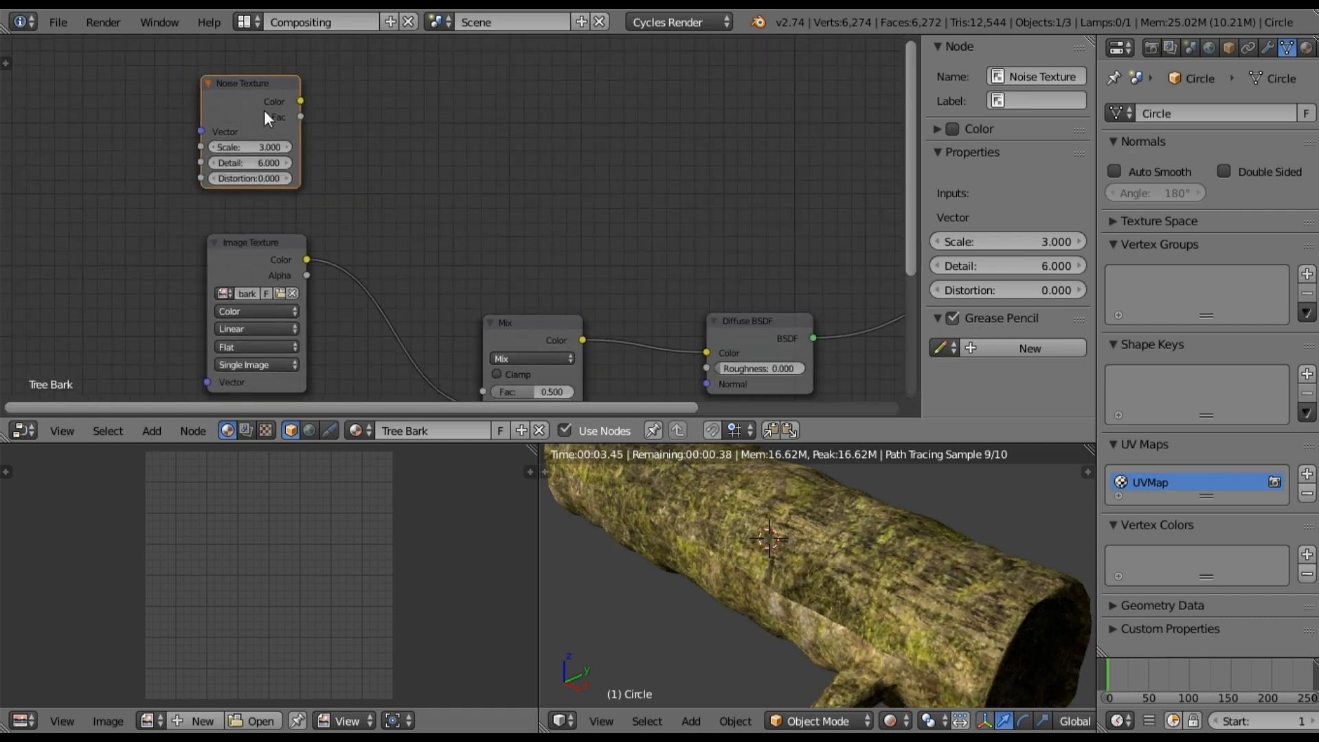
# - Link the Noise Texture's Color to the Diffuse BSDF's Color and show the Tree Bark material preview on a flat plane
pyautogui.moveTo(302, 103); pyautogui.dragTo(704, 351)
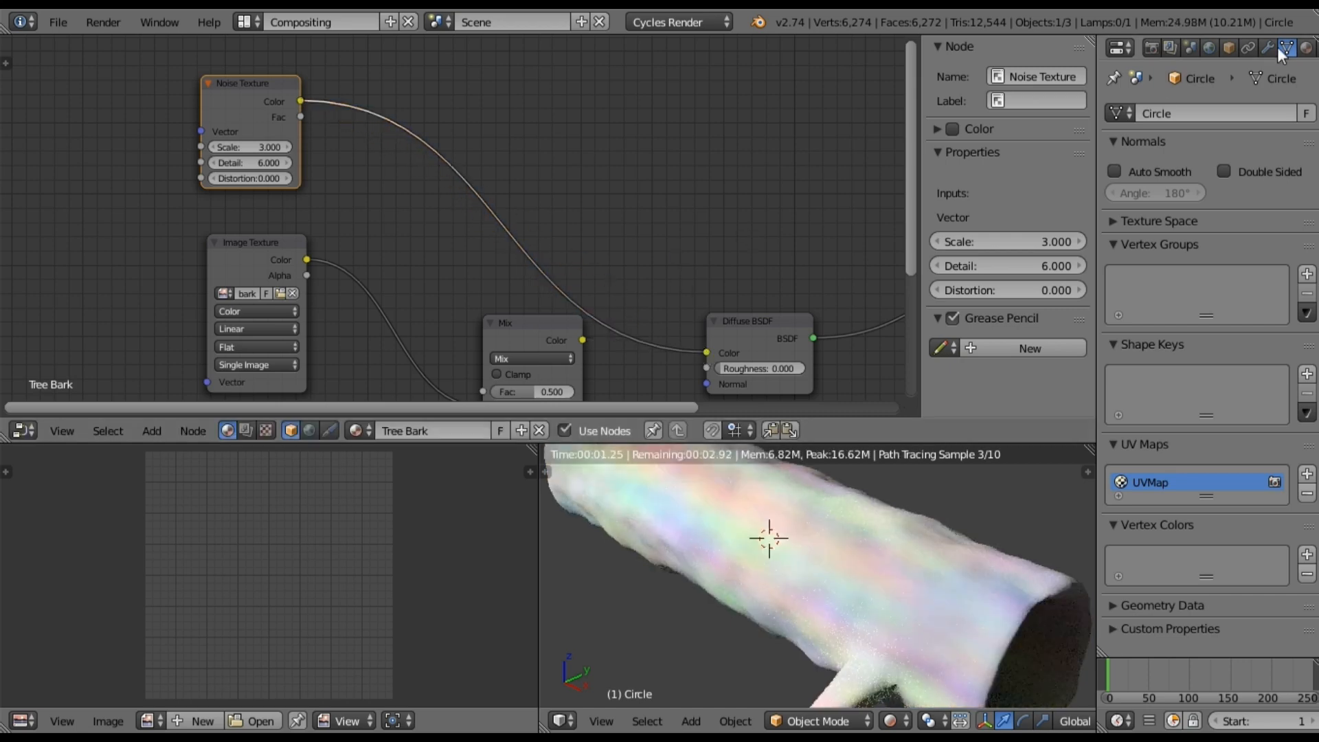
pyautogui.click(1306, 48)
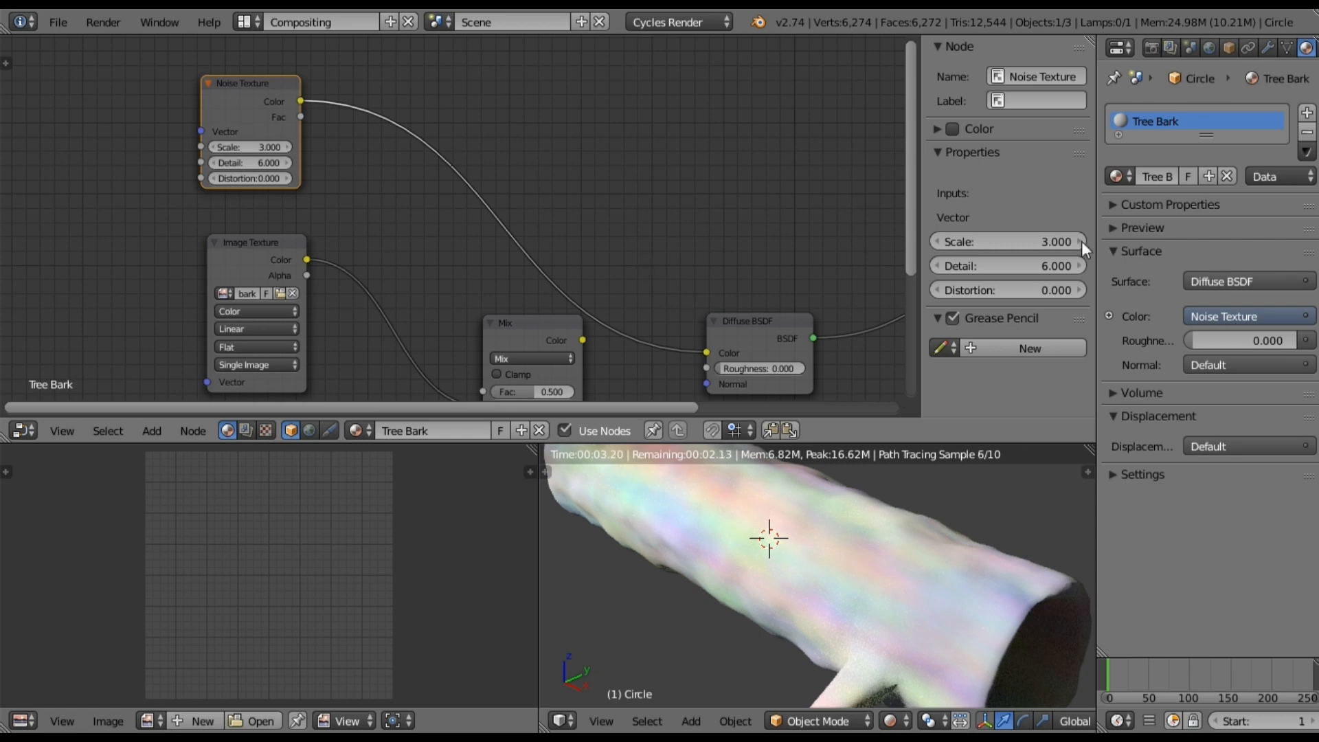
pyautogui.moveTo(742, 206); pyautogui.dragTo(532, 211, button='middle')
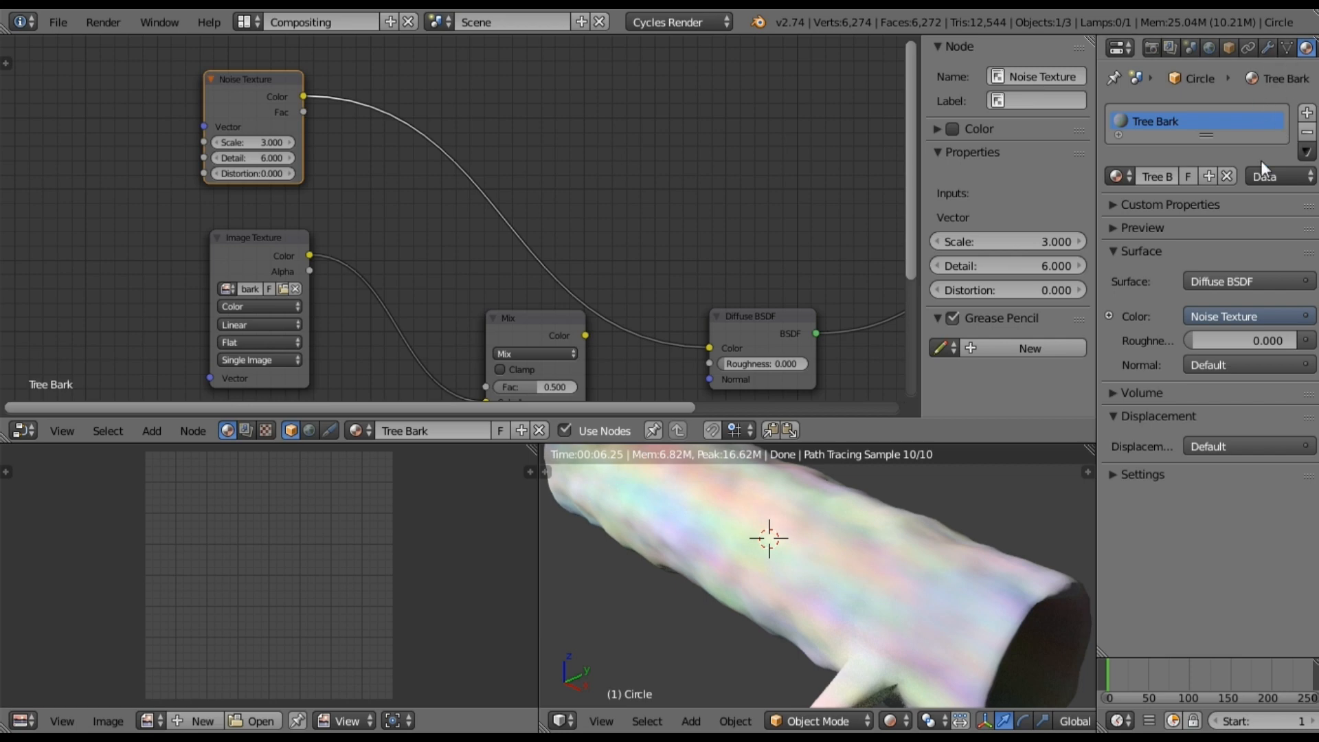
pyautogui.click(1112, 228)
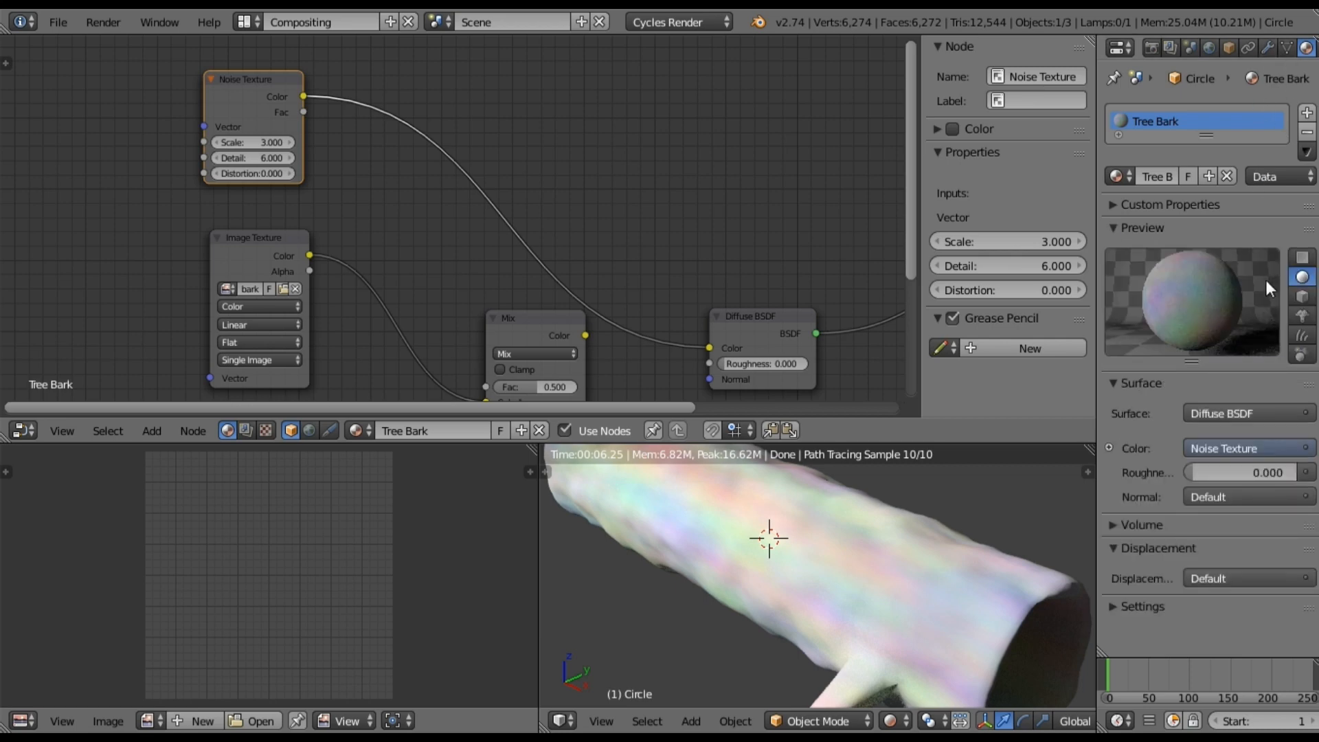
pyautogui.click(1302, 259)
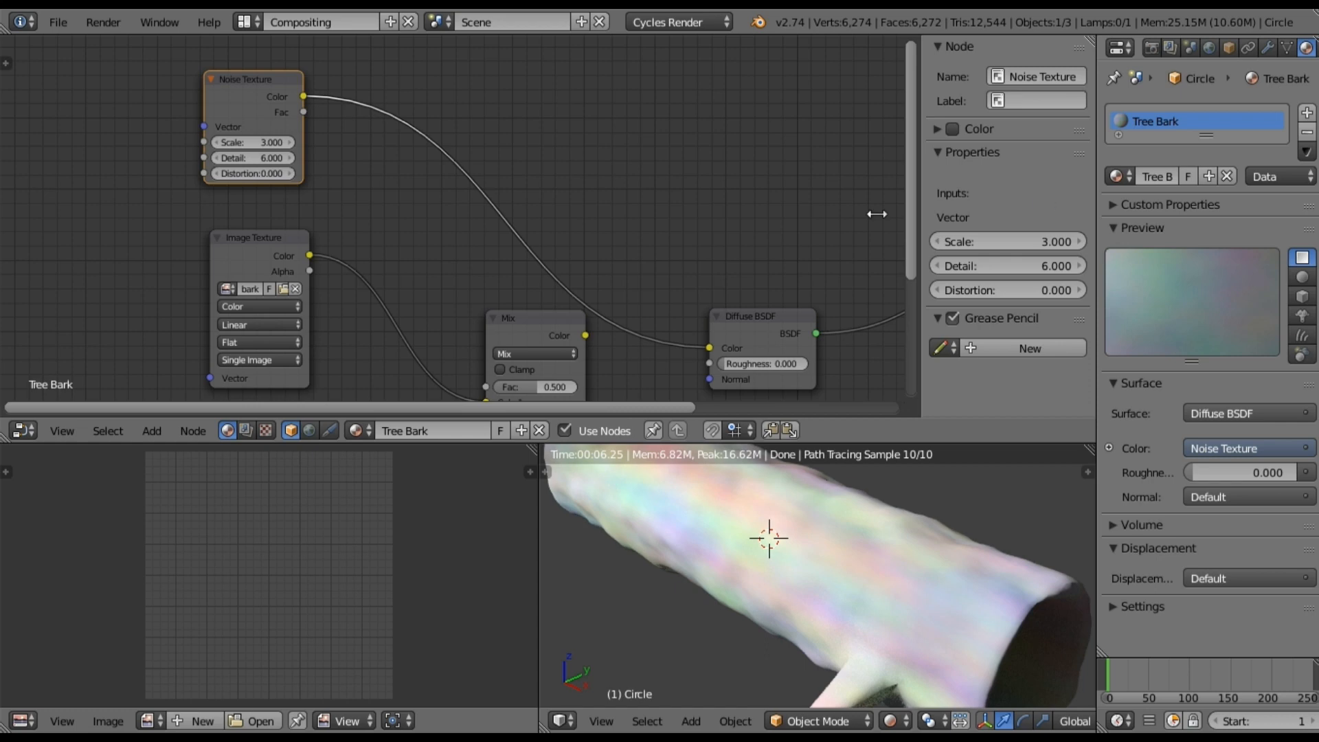
pyautogui.moveTo(317, 179)
pyautogui.mouseDown(button='middle')
pyautogui.moveTo(348, 215)
pyautogui.moveTo(312, 197)
pyautogui.mouseUp(button='middle')
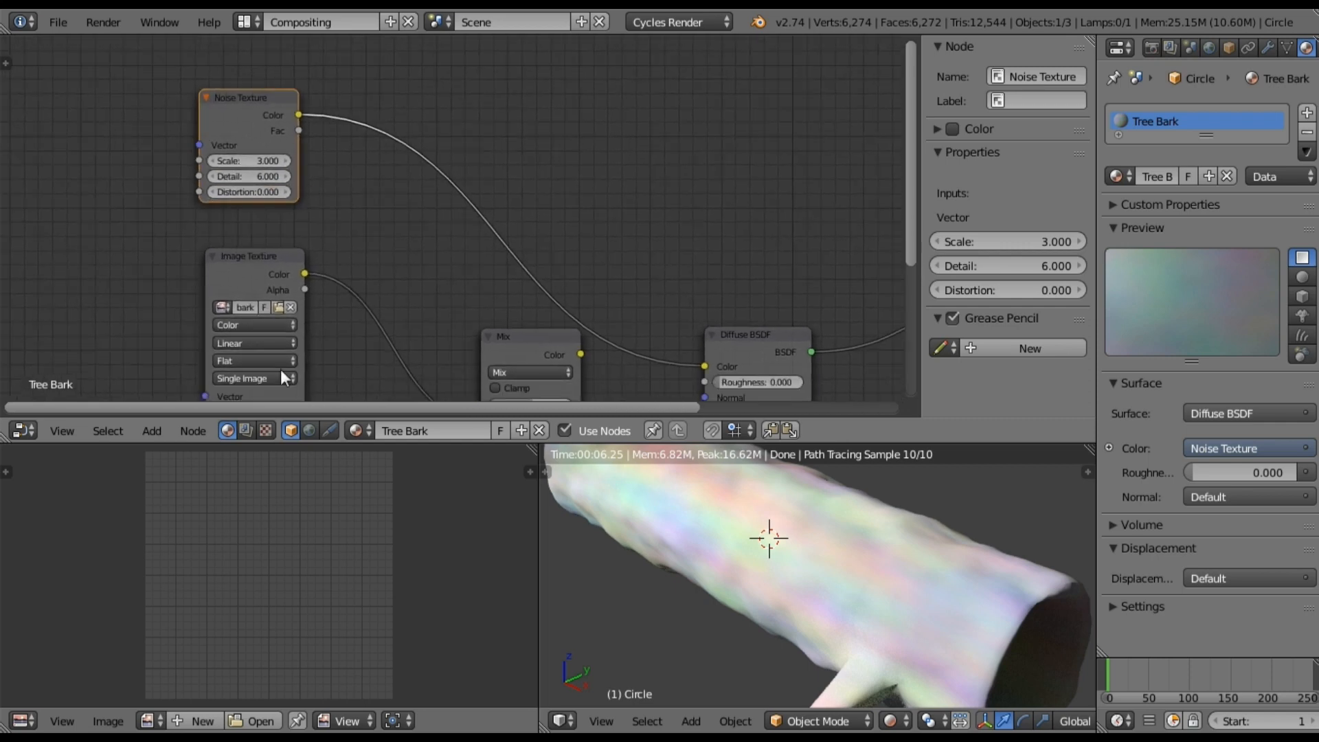
# - Insert a ColorRamp node into the link between the Noise Texture's Color and the Diffuse BSDF's Color
pyautogui.click(152, 431)
pyautogui.moveTo(248, 272)
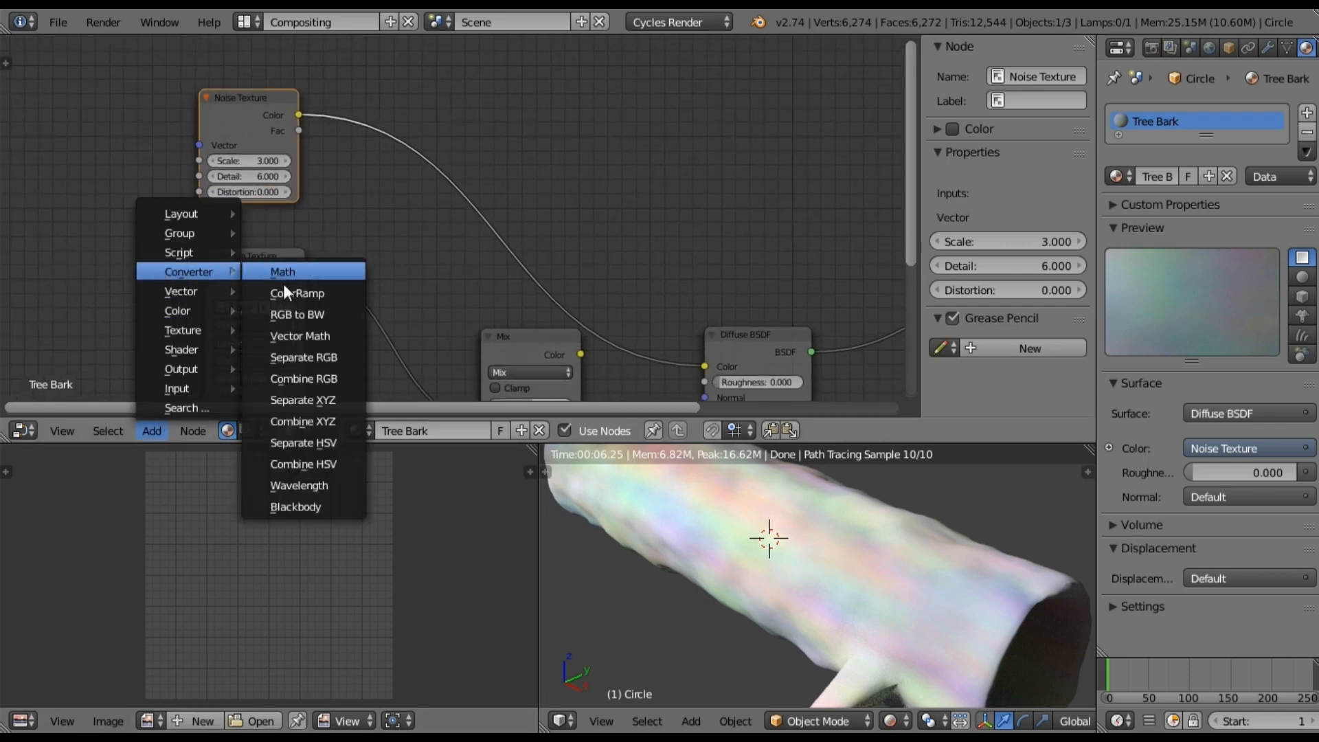
pyautogui.click(289, 292)
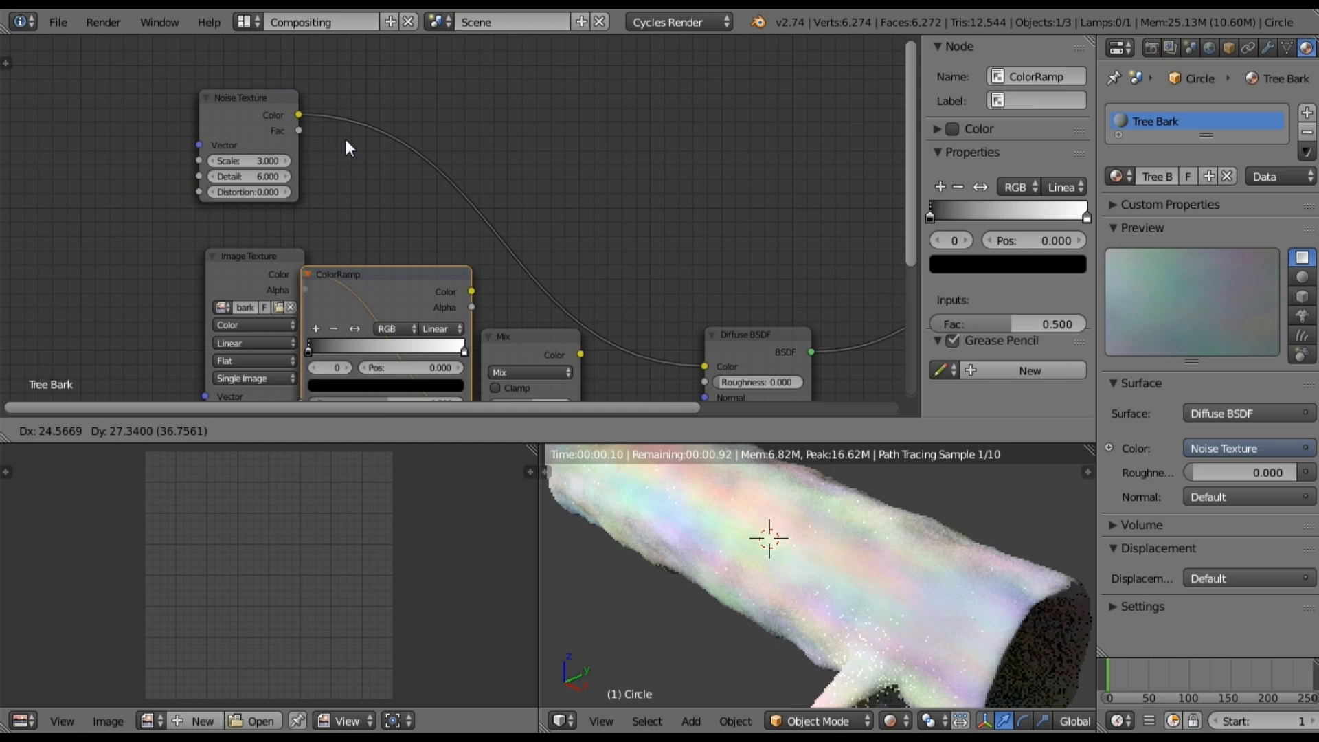
pyautogui.click(358, 86)
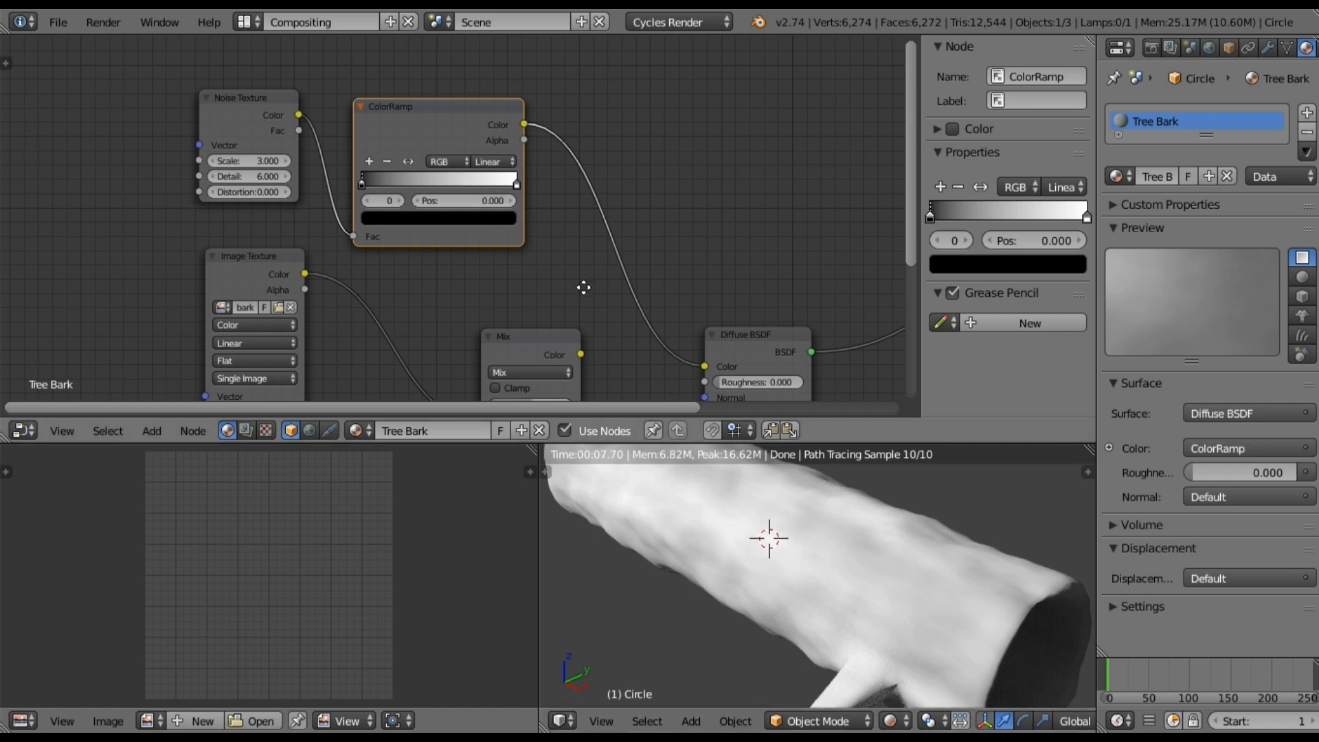
# - Reroute the ColorRamp's Color to the Mix node's Fac and link the Mix node's Color to the Diffuse BSDF's Color
pyautogui.moveTo(583, 287); pyautogui.dragTo(645, 207, button='middle')
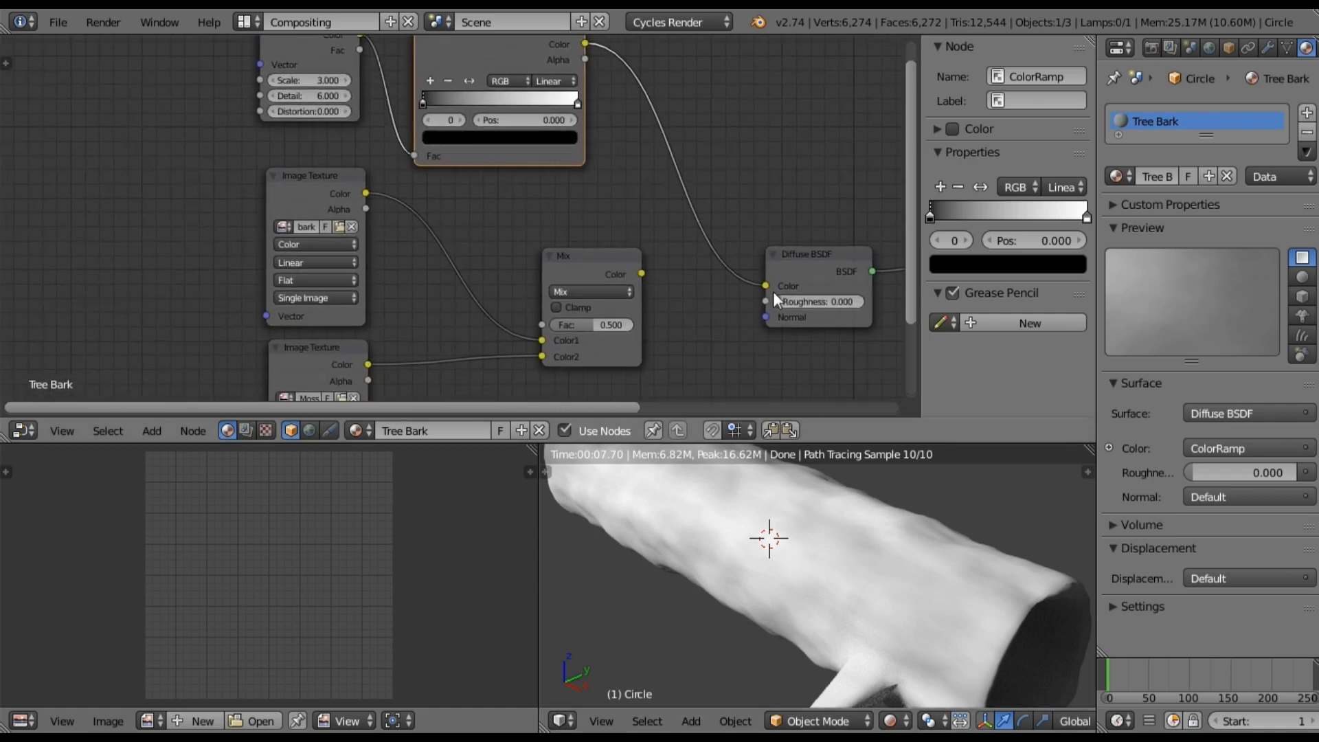
pyautogui.moveTo(767, 287); pyautogui.dragTo(537, 327)
pyautogui.moveTo(641, 273); pyautogui.dragTo(758, 286)
pyautogui.moveTo(757, 287); pyautogui.dragTo(759, 287)
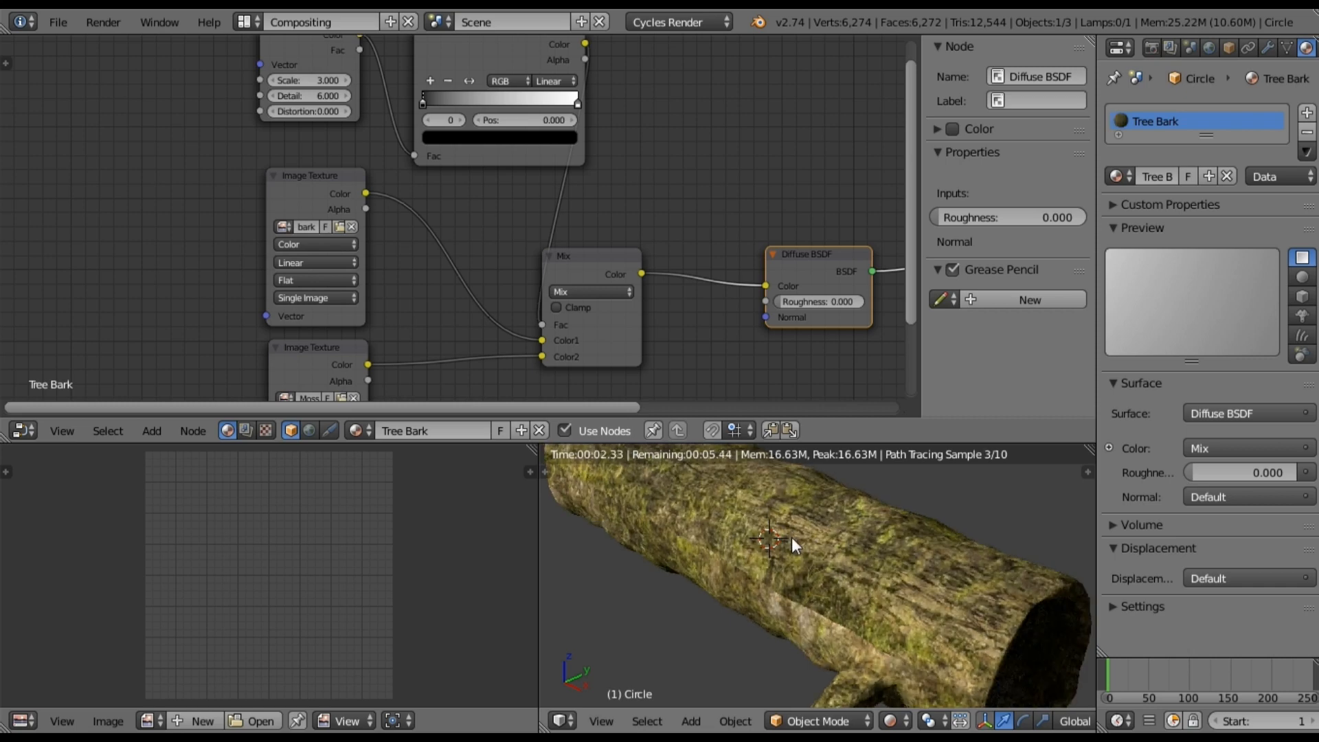
pyautogui.scroll(1, 791, 538)
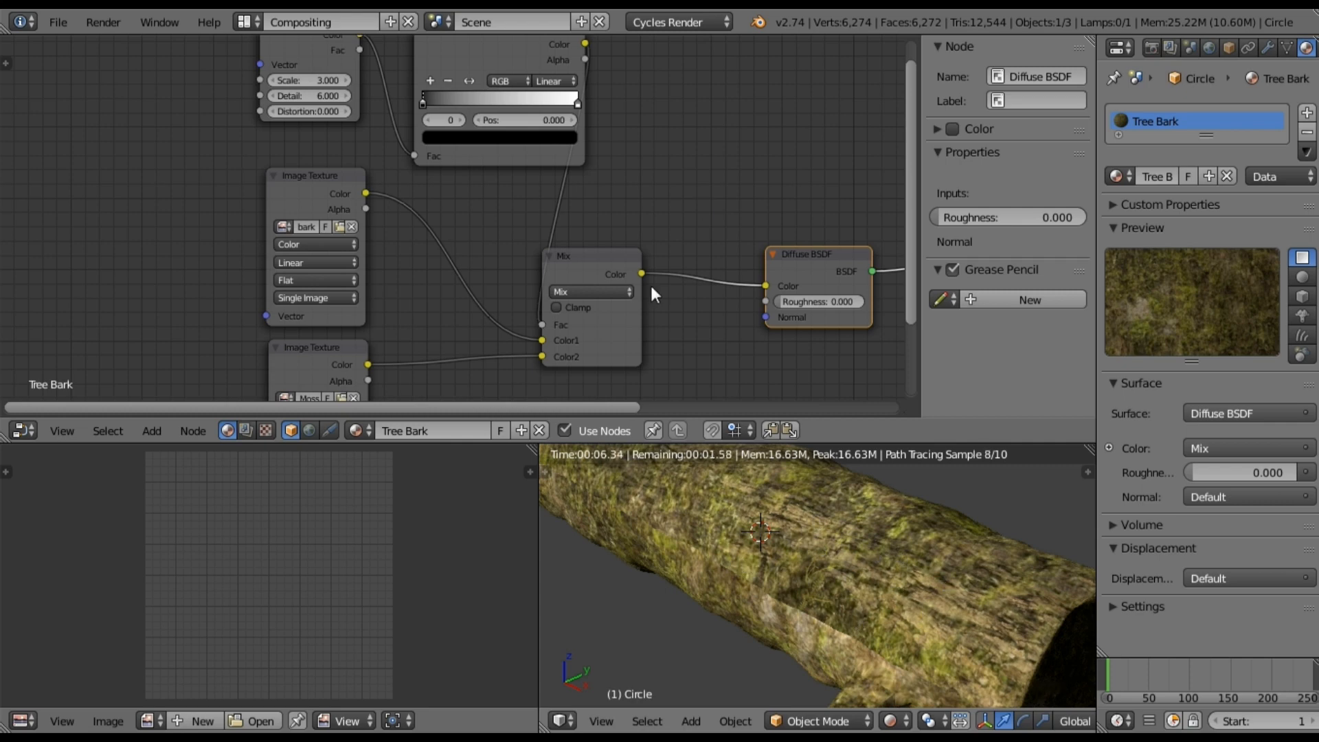
# - Move the ColorRamp's link from the Mix node's Fac back to the Diffuse BSDF's Color to preview the mask
pyautogui.keyDown('ctrl'); pyautogui.moveTo(706, 222); pyautogui.dragTo(574, 266, button='middle'); pyautogui.keyUp('ctrl')
pyautogui.click(488, 319)
pyautogui.moveTo(452, 346); pyautogui.dragTo(633, 308)
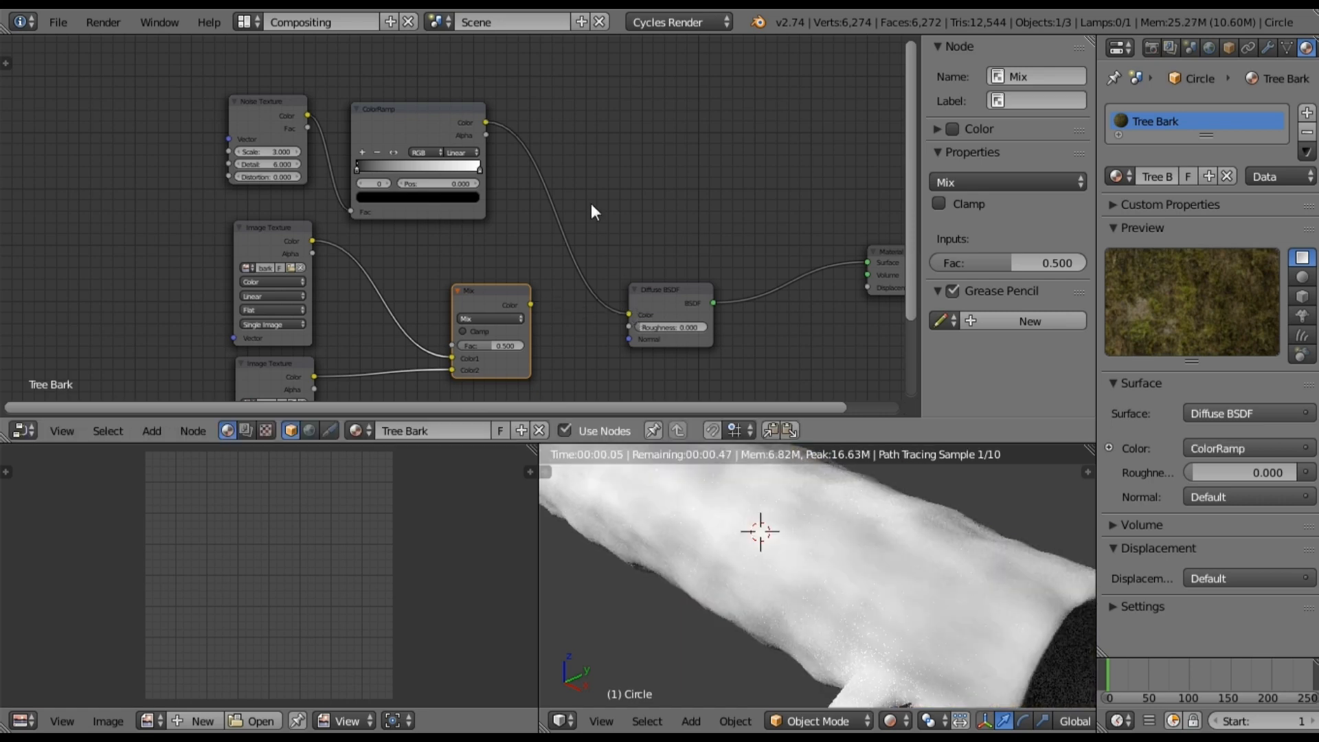
# - Tighten the ColorRamp's contrast by setting the black stop to position 0.414 and the white stop to 0.550
pyautogui.moveTo(654, 245); pyautogui.dragTo(731, 289, button='middle')
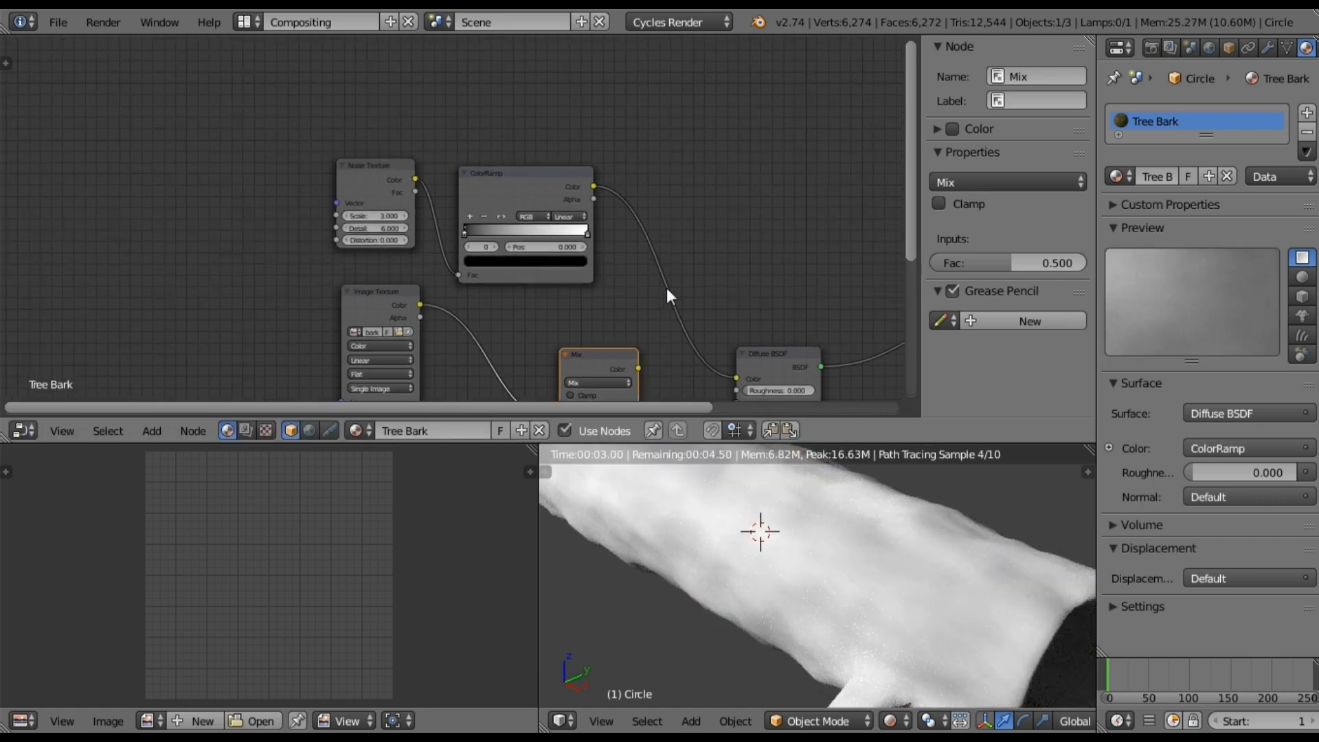
pyautogui.scroll(2, 667, 288)
pyautogui.scroll(2, 666, 287)
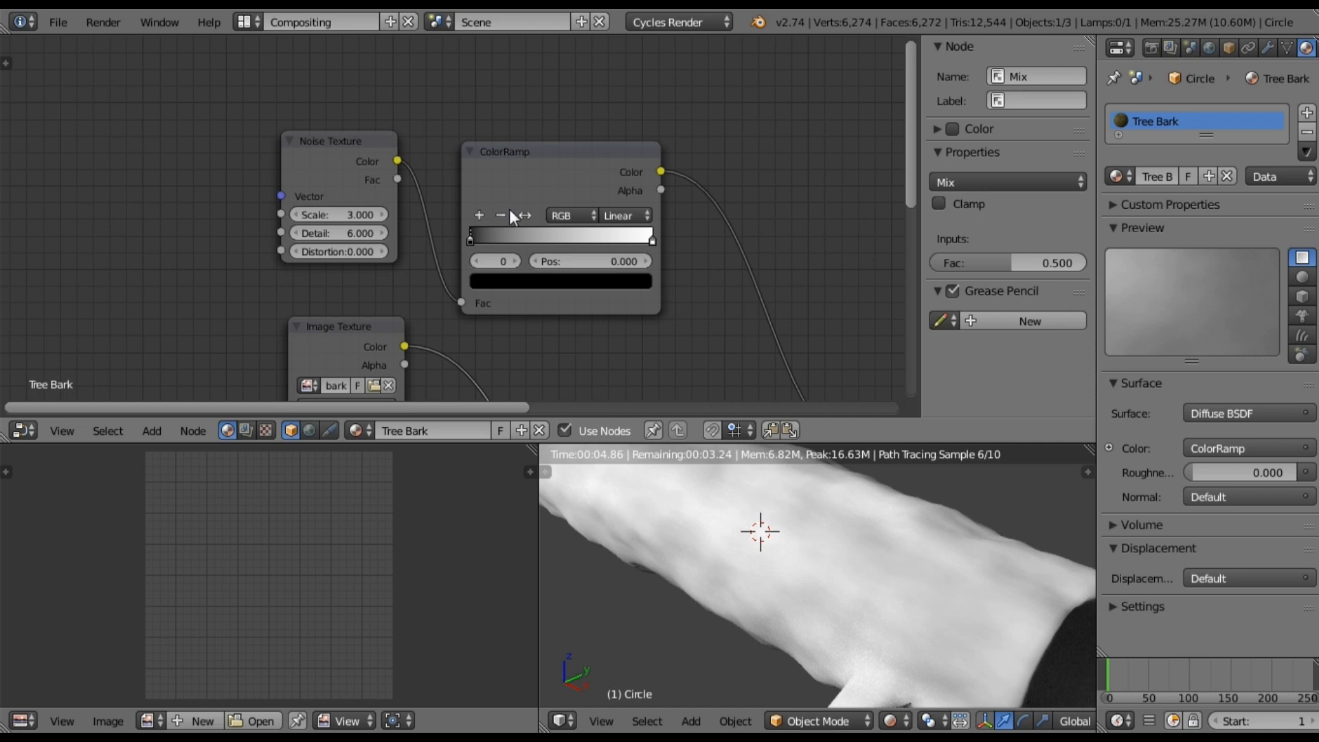
pyautogui.moveTo(471, 242); pyautogui.dragTo(541, 250)
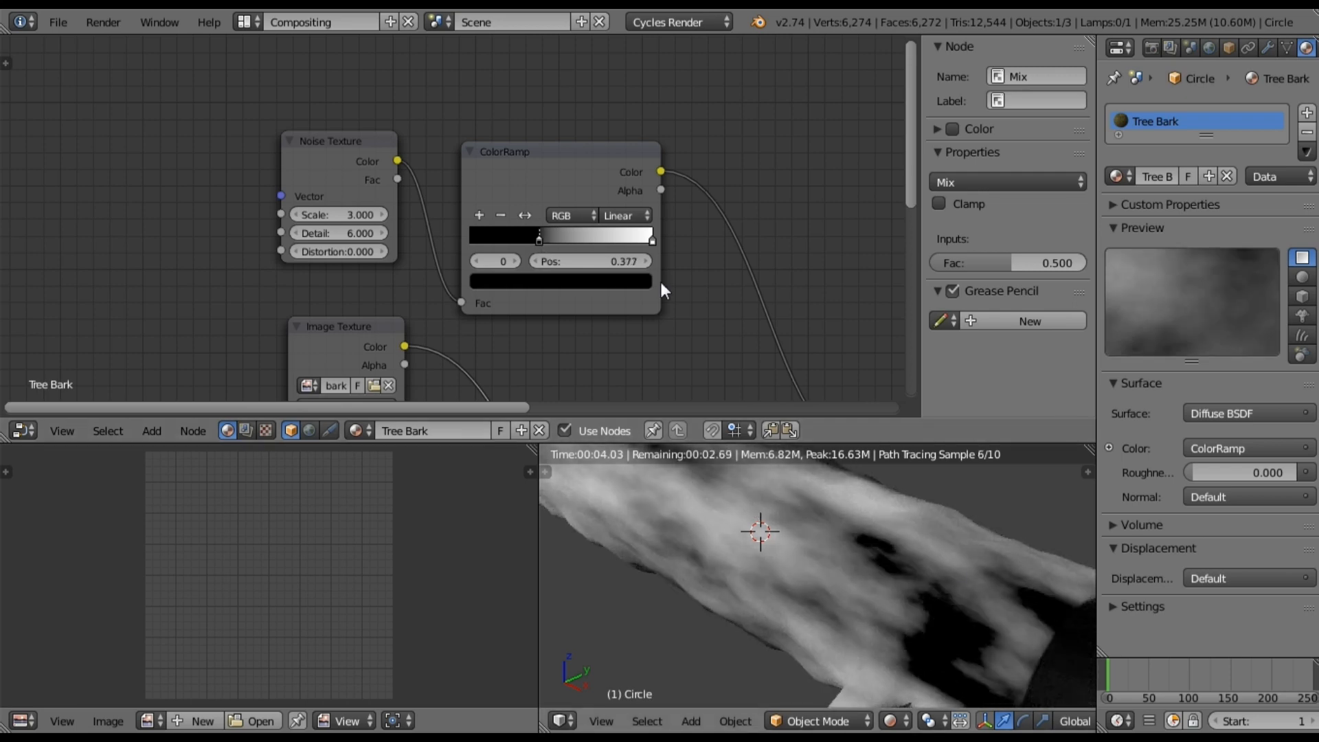
pyautogui.moveTo(650, 239); pyautogui.dragTo(568, 244)
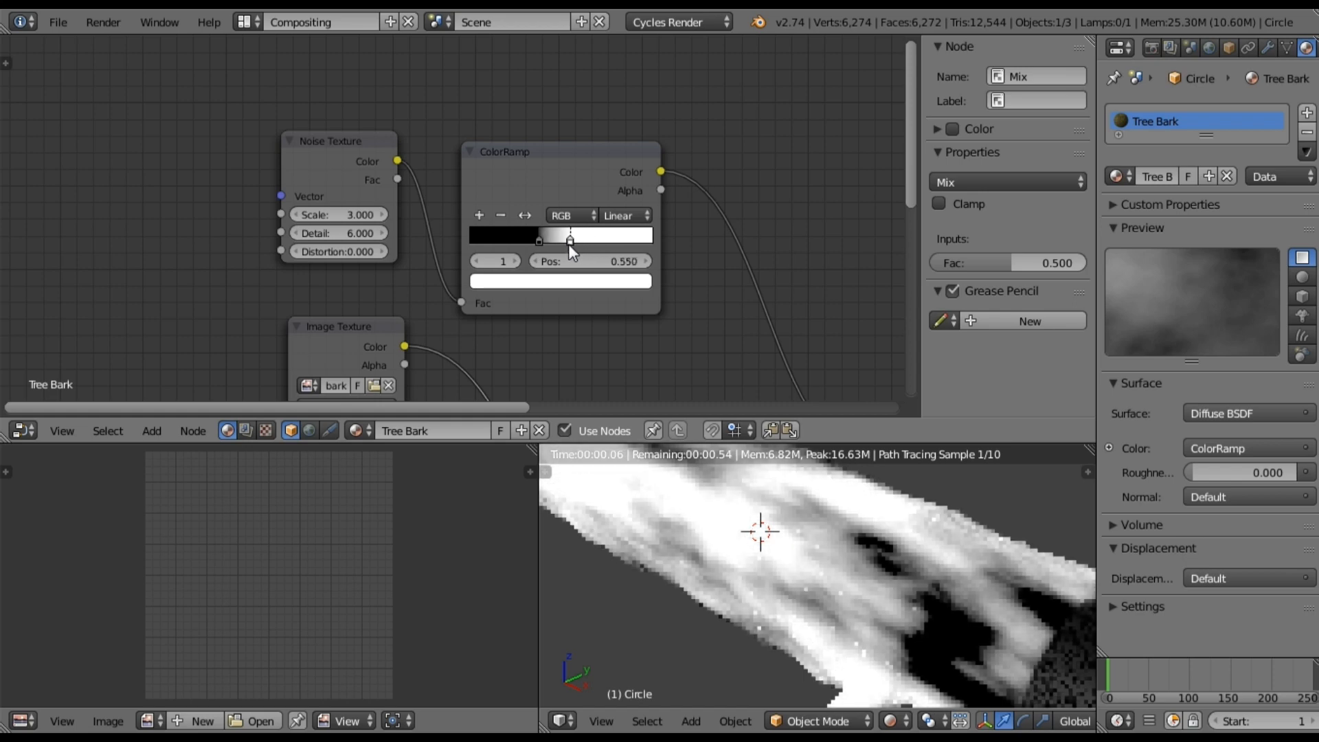
pyautogui.moveTo(537, 239); pyautogui.dragTo(544, 239)
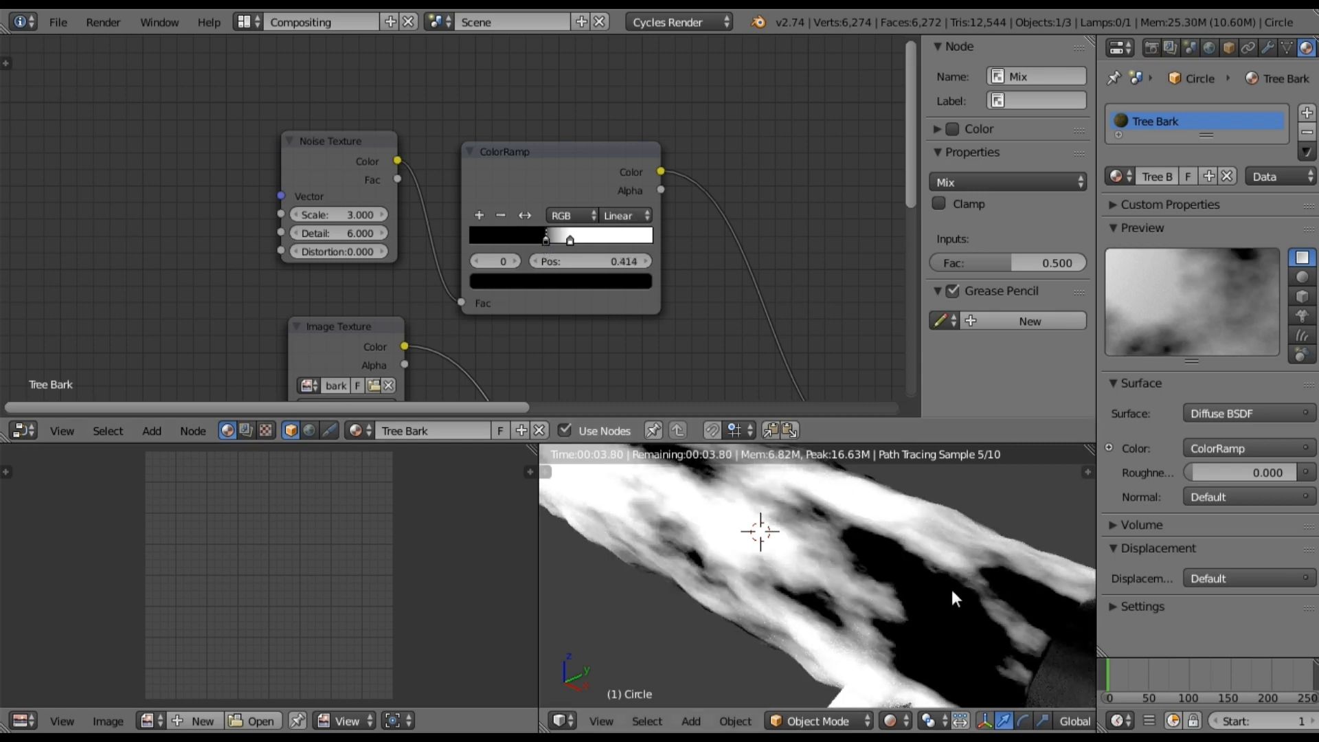
pyautogui.scroll(-1, 886, 550)
pyautogui.scroll(-1, 873, 540)
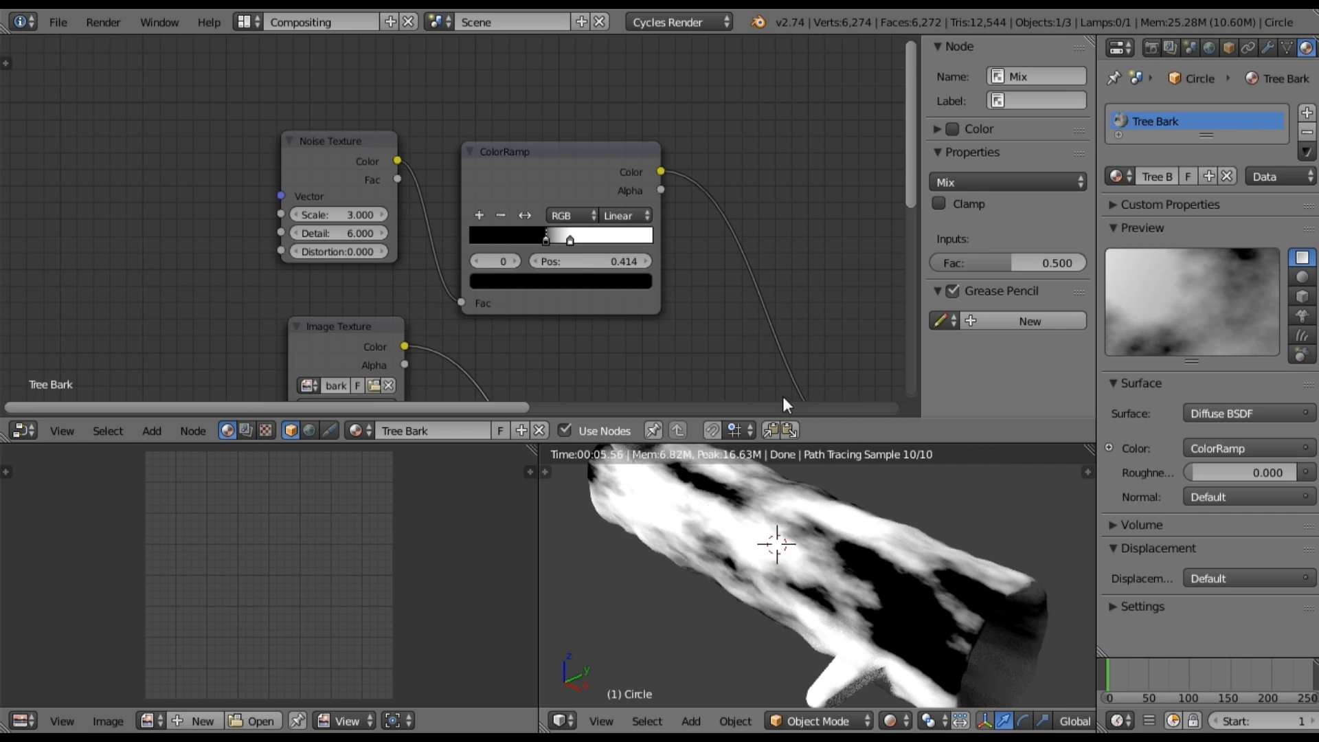
# - Use the adjusted ColorRamp as the Mix node's Fac, feed the Mix Color into the Diffuse BSDF, and check the log's bark and moss
pyautogui.moveTo(674, 292); pyautogui.dragTo(624, 129, button='middle')
pyautogui.moveTo(640, 237); pyautogui.dragTo(644, 289, button='middle')
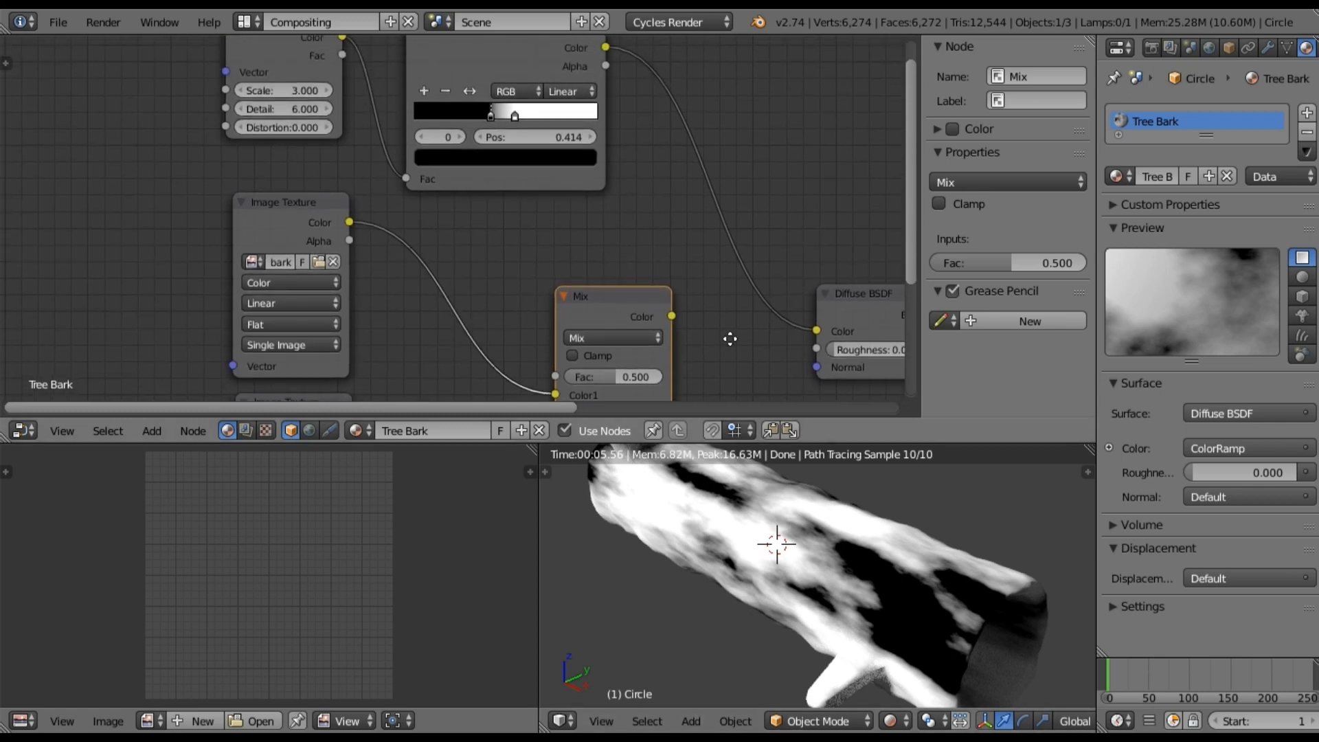
pyautogui.moveTo(779, 321); pyautogui.dragTo(736, 279, button='middle')
pyautogui.moveTo(773, 287); pyautogui.dragTo(510, 334)
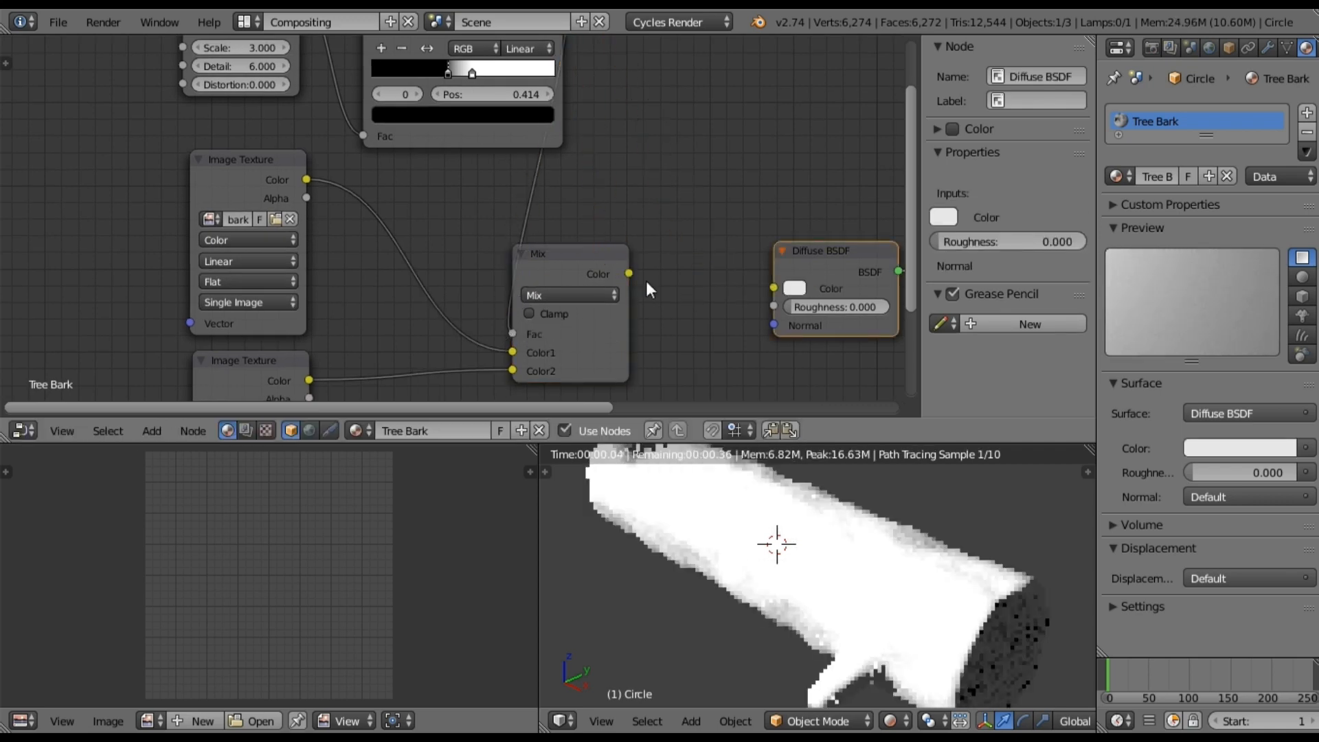
pyautogui.moveTo(628, 274); pyautogui.dragTo(775, 289)
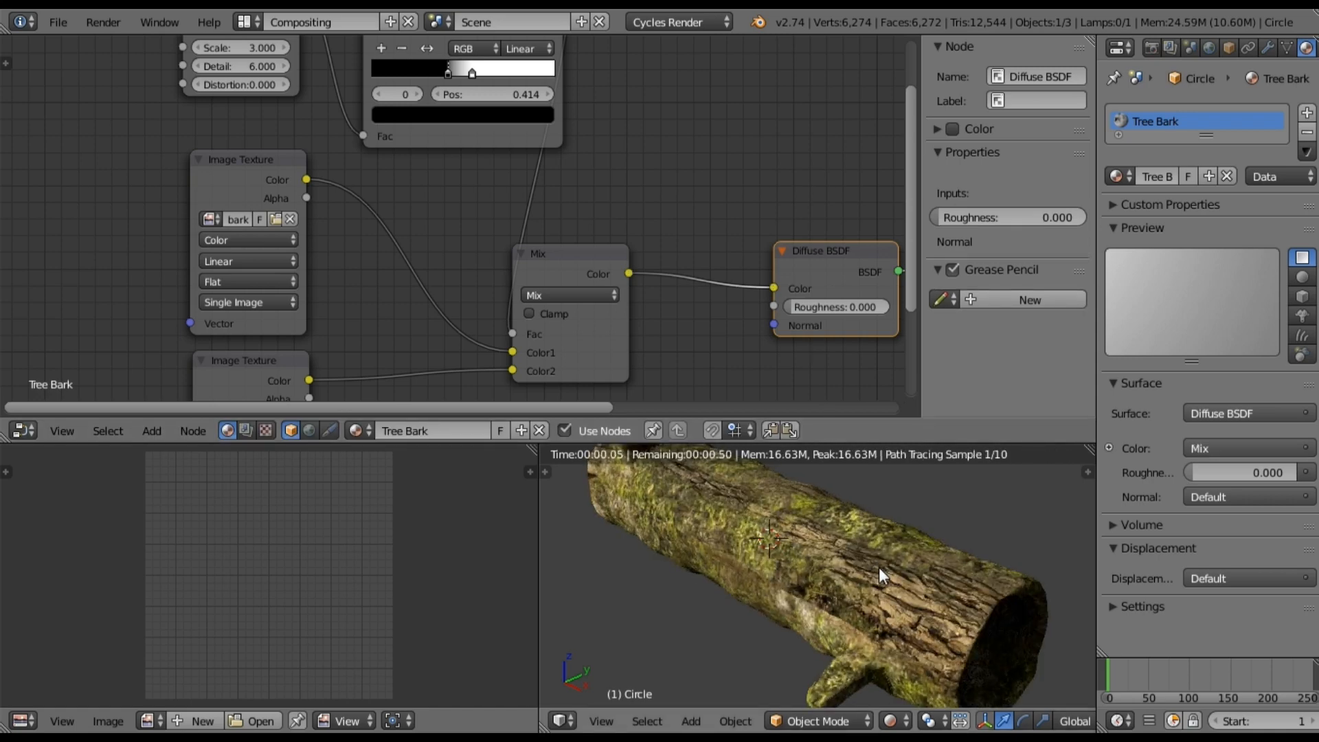
pyautogui.scroll(3, 880, 567)
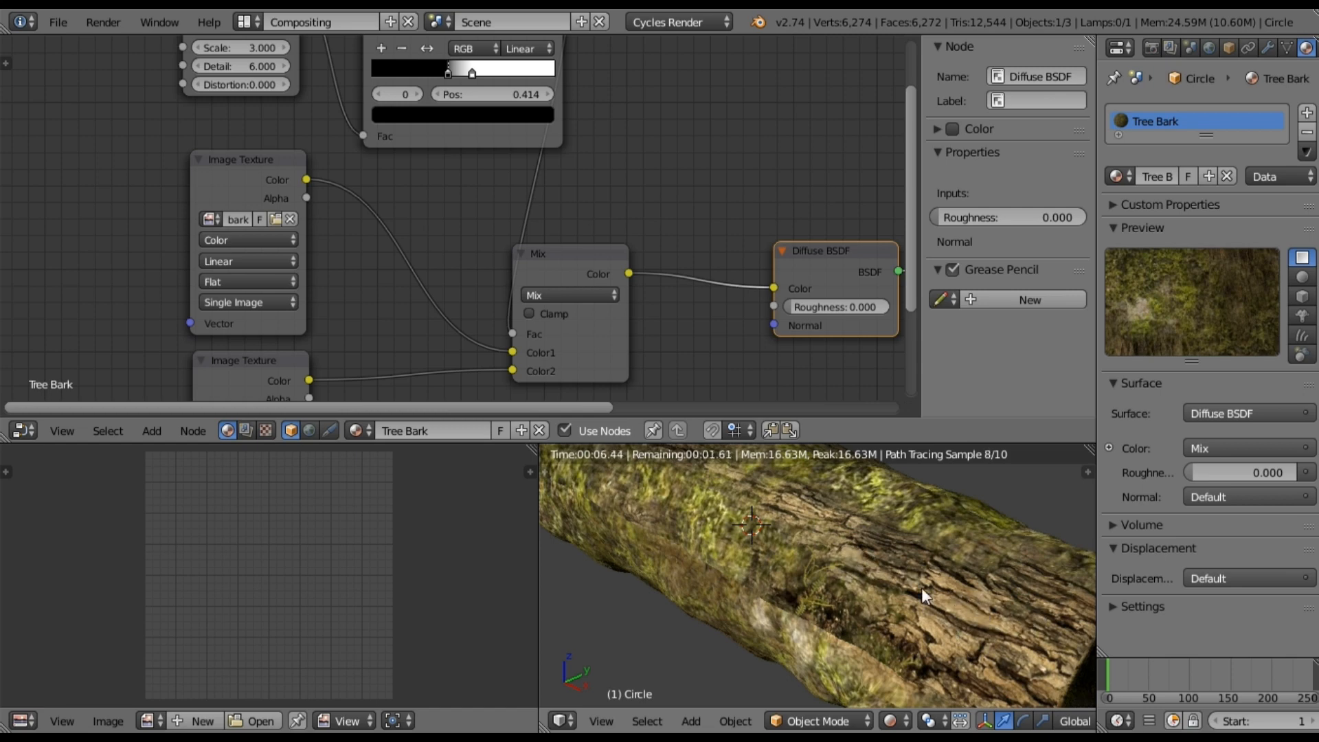
pyautogui.scroll(-6, 921, 587)
pyautogui.scroll(8, 849, 577)
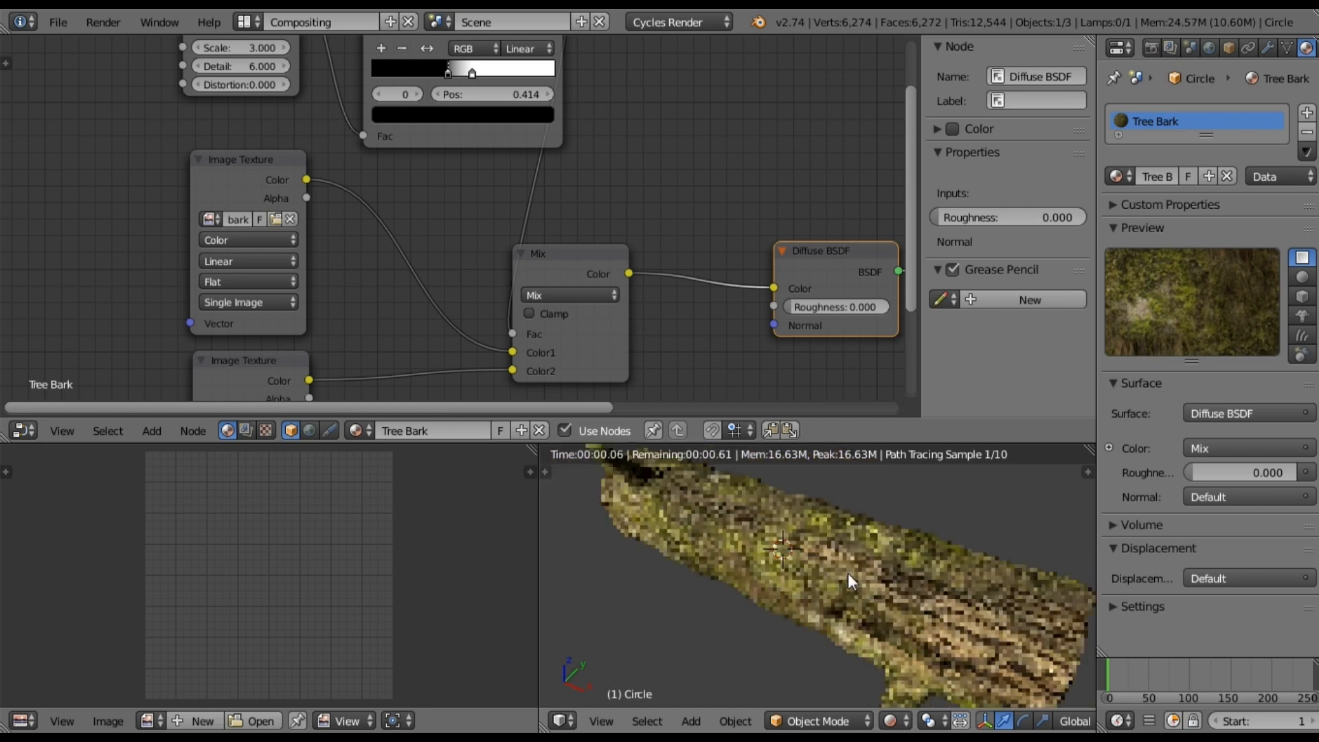
pyautogui.scroll(2, 849, 574)
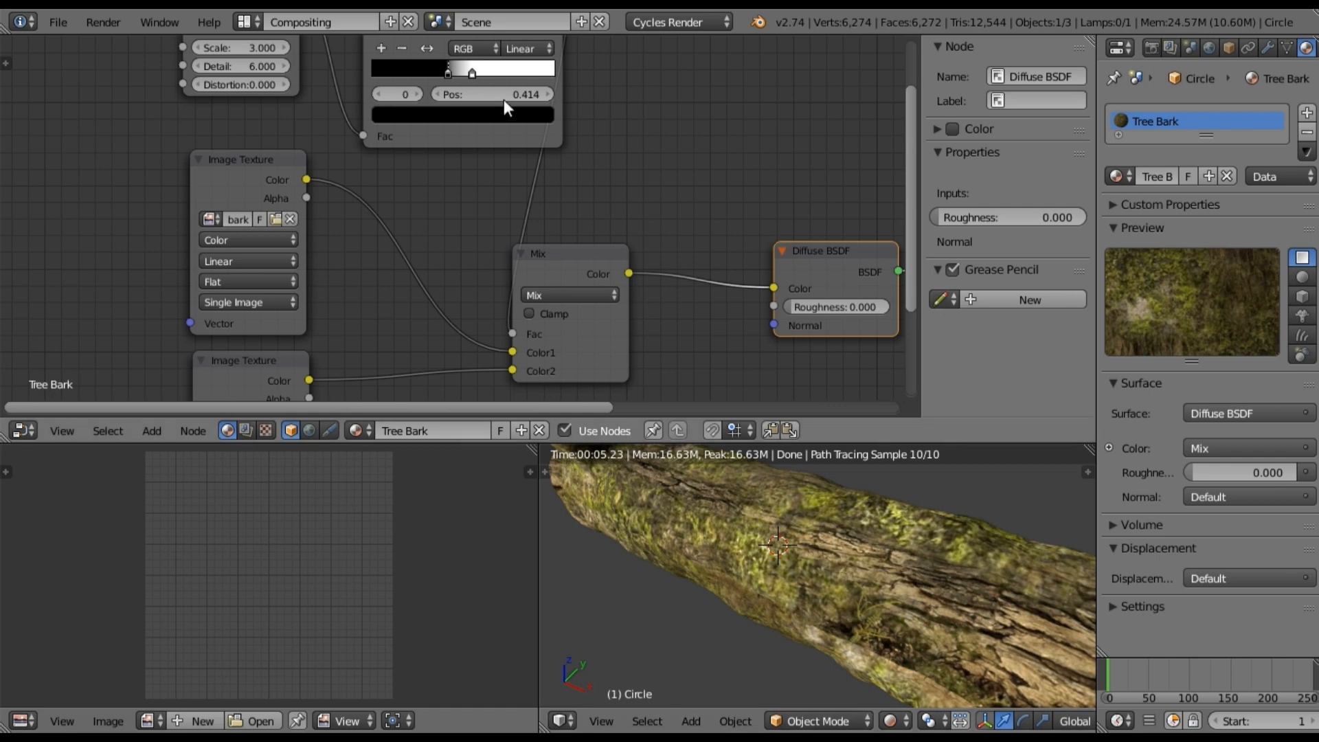
# - Space out the node layout by moving the Noise Texture, ColorRamp and Diffuse BSDF nodes farther from the Mix node
pyautogui.keyDown('ctrl'); pyautogui.moveTo(625, 176); pyautogui.dragTo(670, 247, button='middle'); pyautogui.keyUp('ctrl')
pyautogui.moveTo(467, 60); pyautogui.dragTo(335, 63)
pyautogui.moveTo(652, 67); pyautogui.dragTo(507, 50)
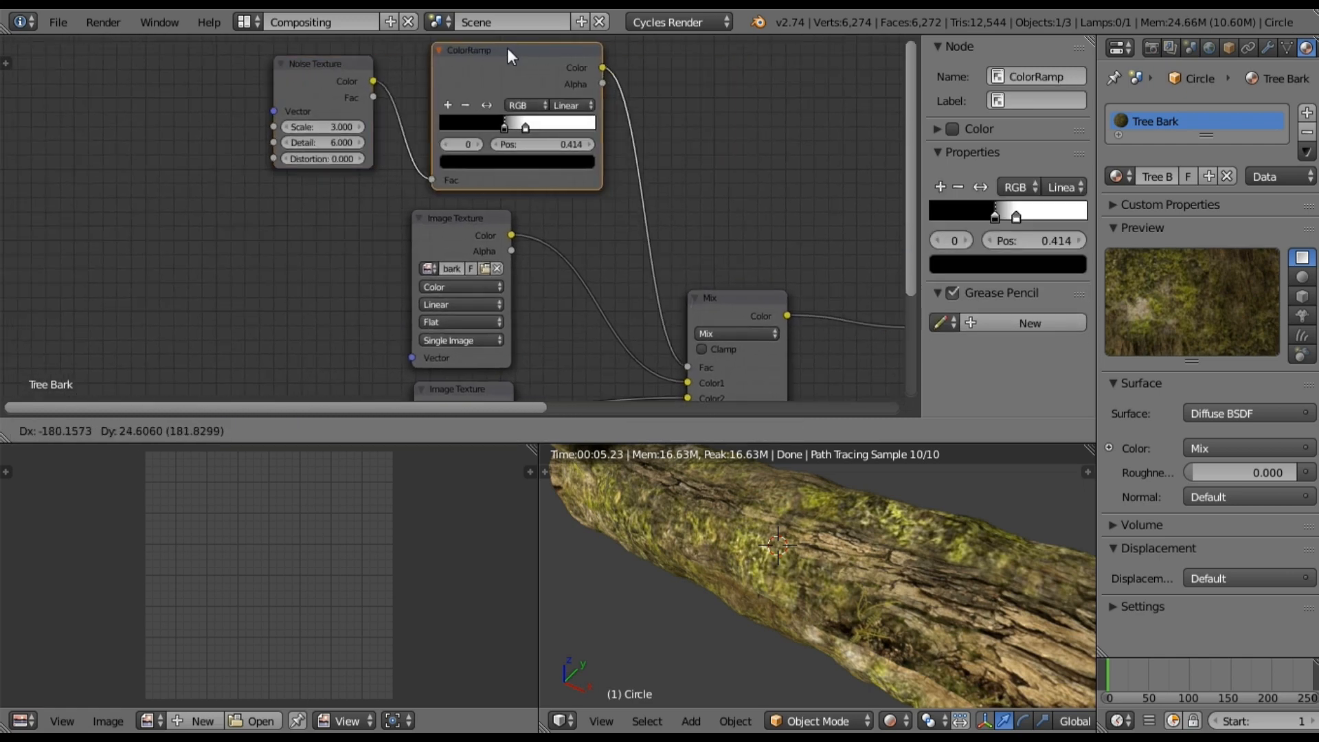
pyautogui.moveTo(293, 62); pyautogui.dragTo(242, 76)
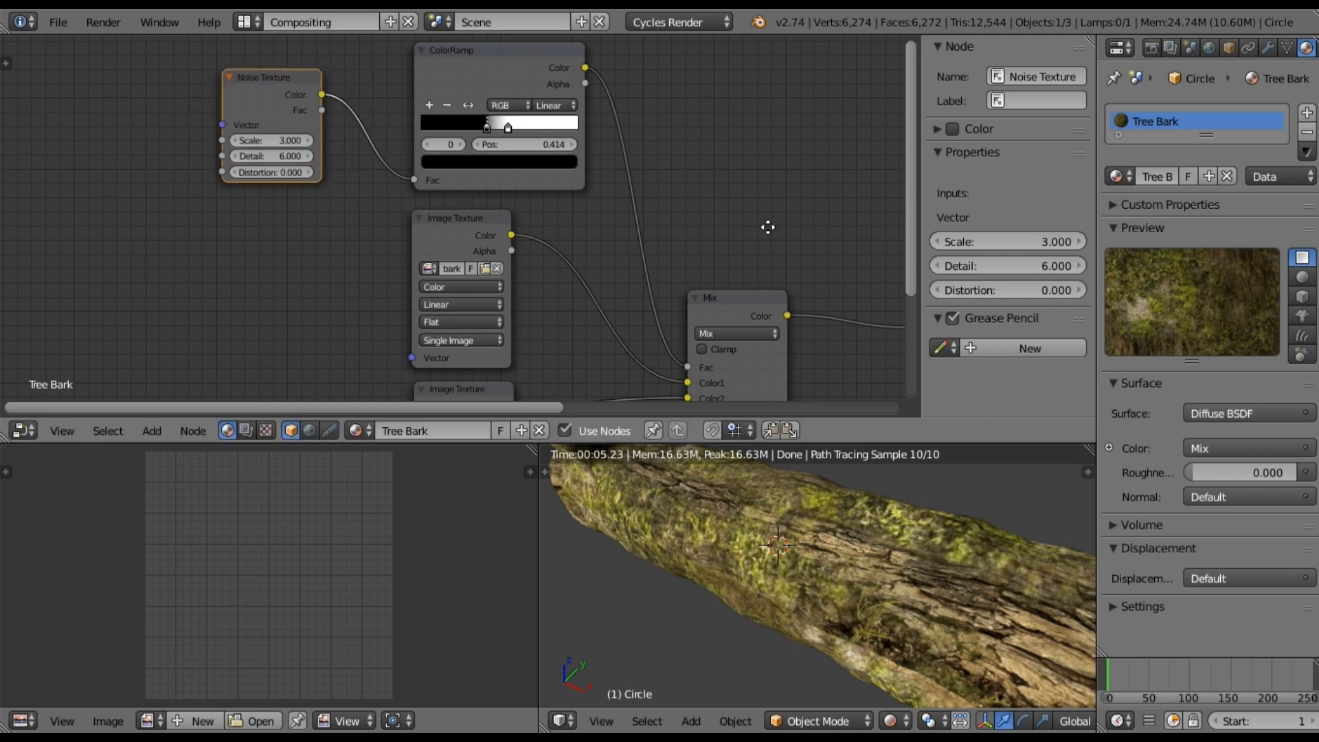
pyautogui.moveTo(768, 226); pyautogui.dragTo(641, 191, button='middle')
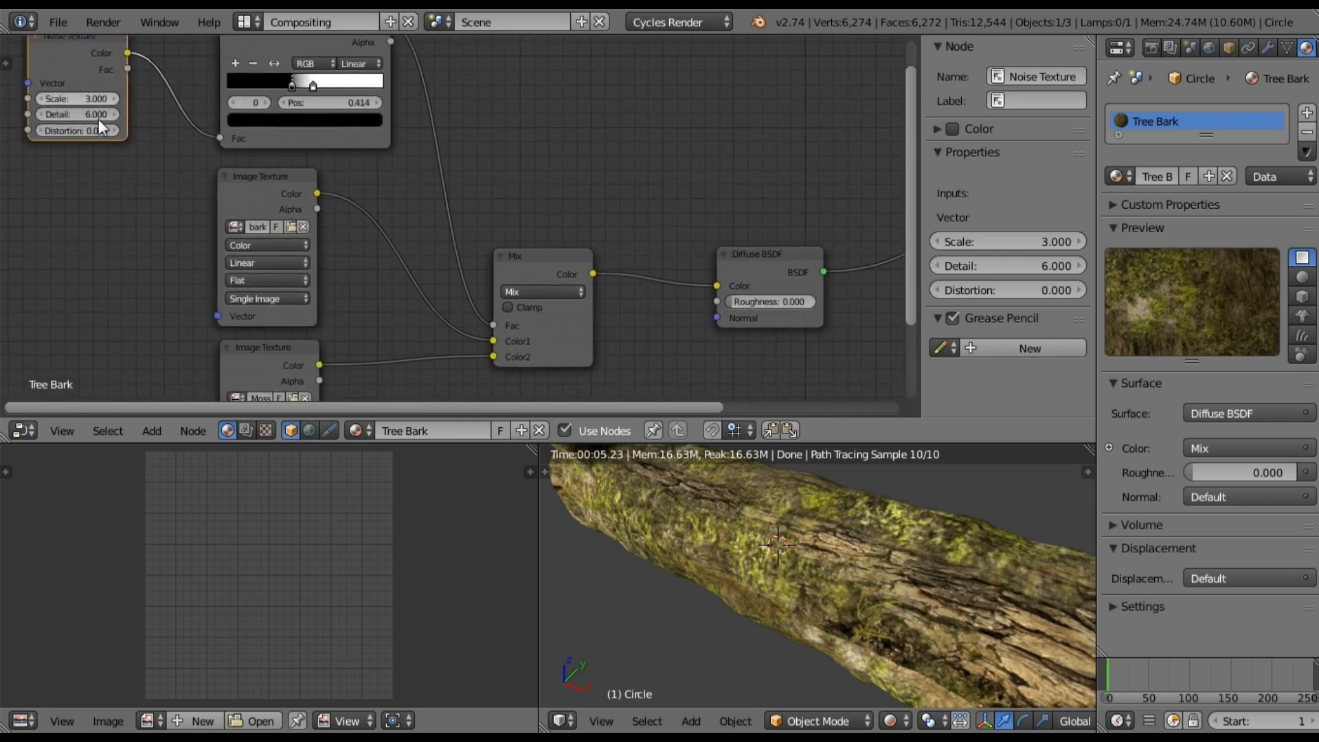
pyautogui.moveTo(660, 191)
pyautogui.mouseDown(button='middle')
pyautogui.moveTo(522, 250)
pyautogui.moveTo(474, 250)
pyautogui.moveTo(602, 242)
pyautogui.moveTo(539, 191)
pyautogui.moveTo(562, 171)
pyautogui.moveTo(591, 250)
pyautogui.moveTo(643, 180)
pyautogui.mouseUp(button='middle')
pyautogui.moveTo(643, 180); pyautogui.dragTo(681, 178)
# - Add a Glossy BSDF node and place it directly below the Diffuse BSDF
pyautogui.moveTo(545, 183); pyautogui.dragTo(409, 221, button='middle')
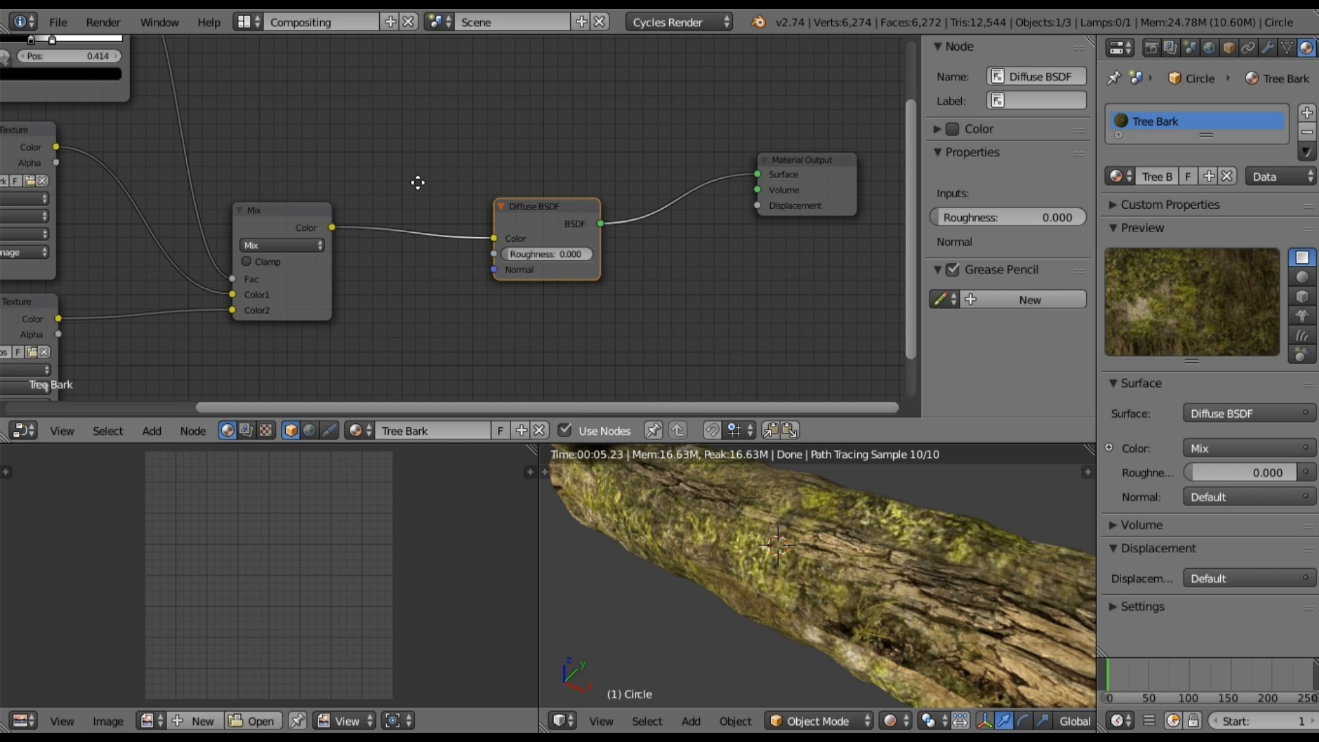
pyautogui.moveTo(417, 183); pyautogui.dragTo(515, 128, button='middle')
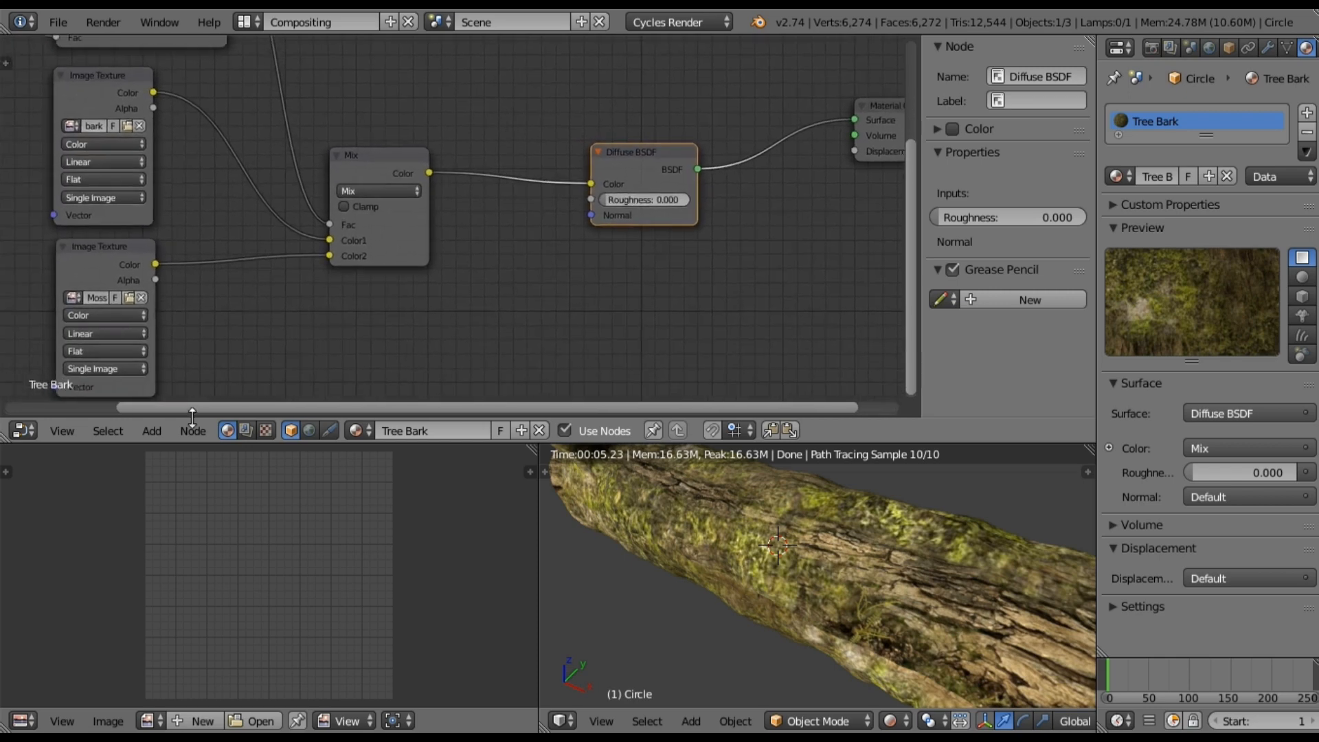
pyautogui.click(152, 430)
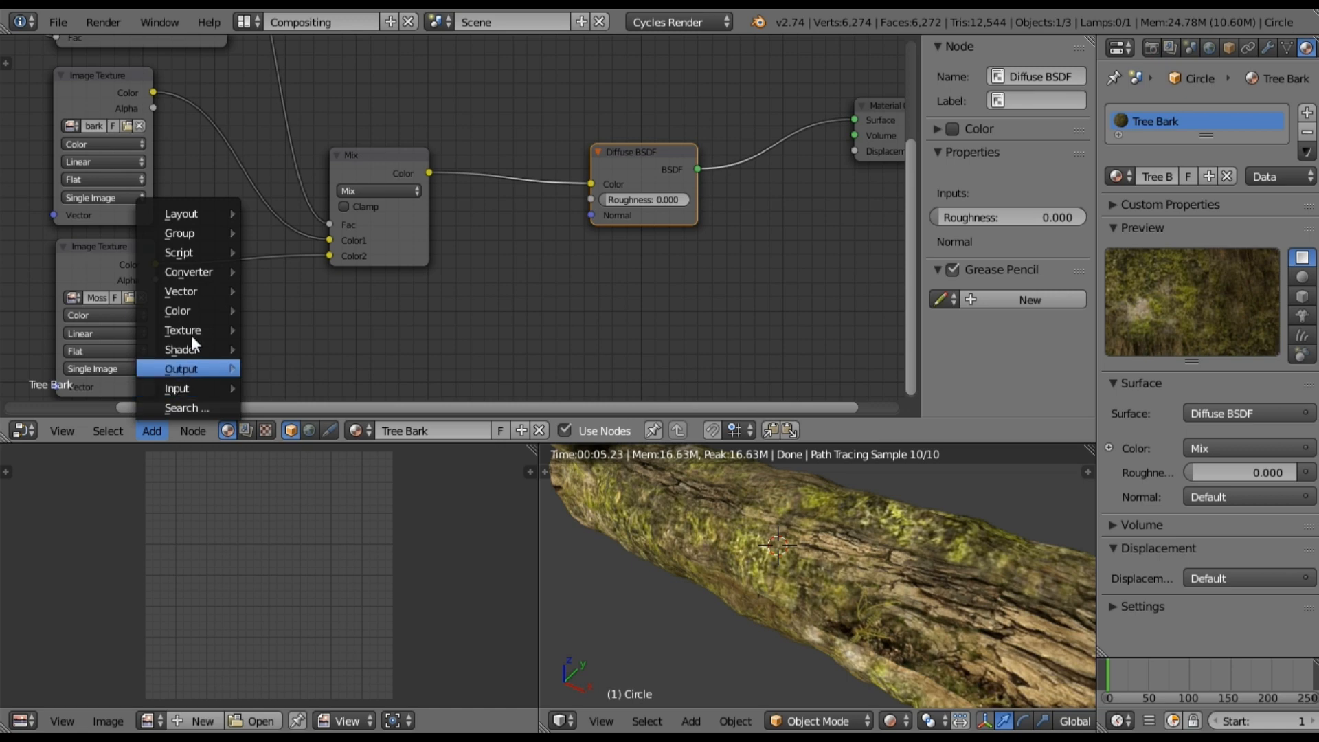
pyautogui.moveTo(199, 354)
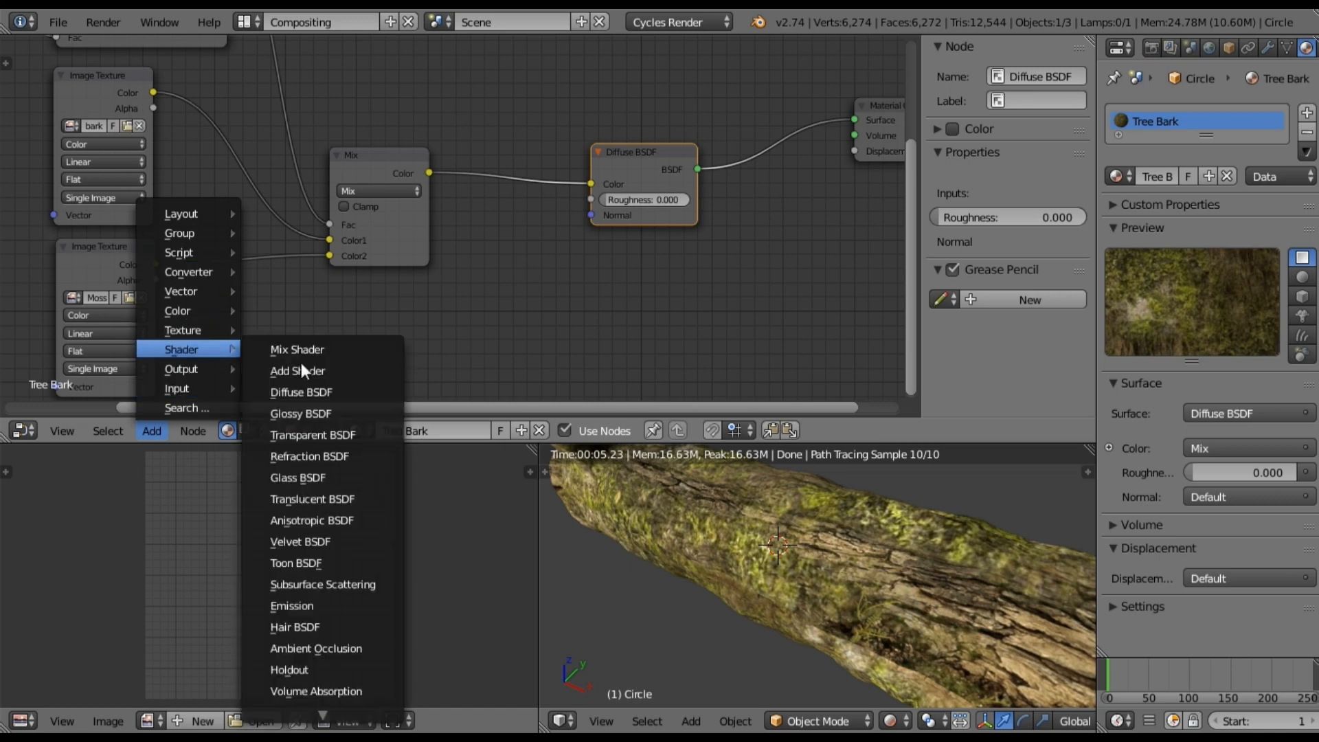
pyautogui.click(307, 413)
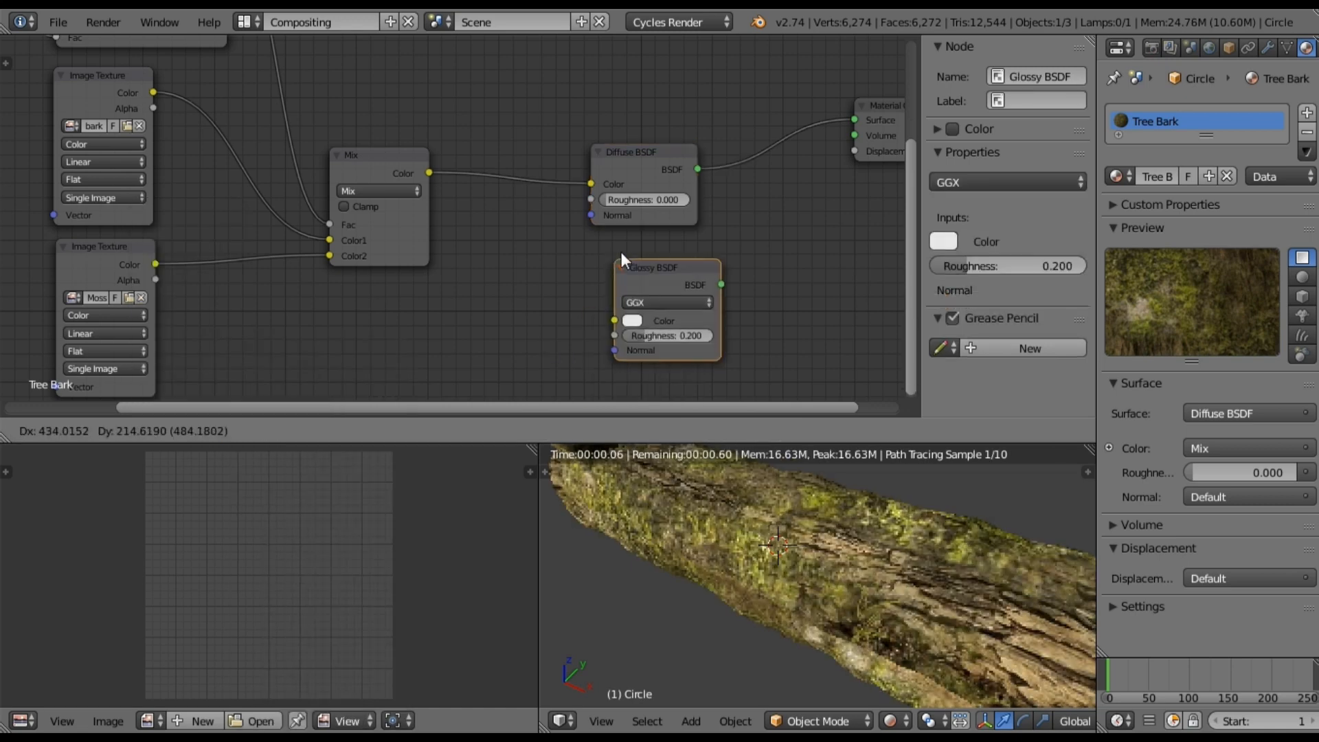
pyautogui.click(590, 247)
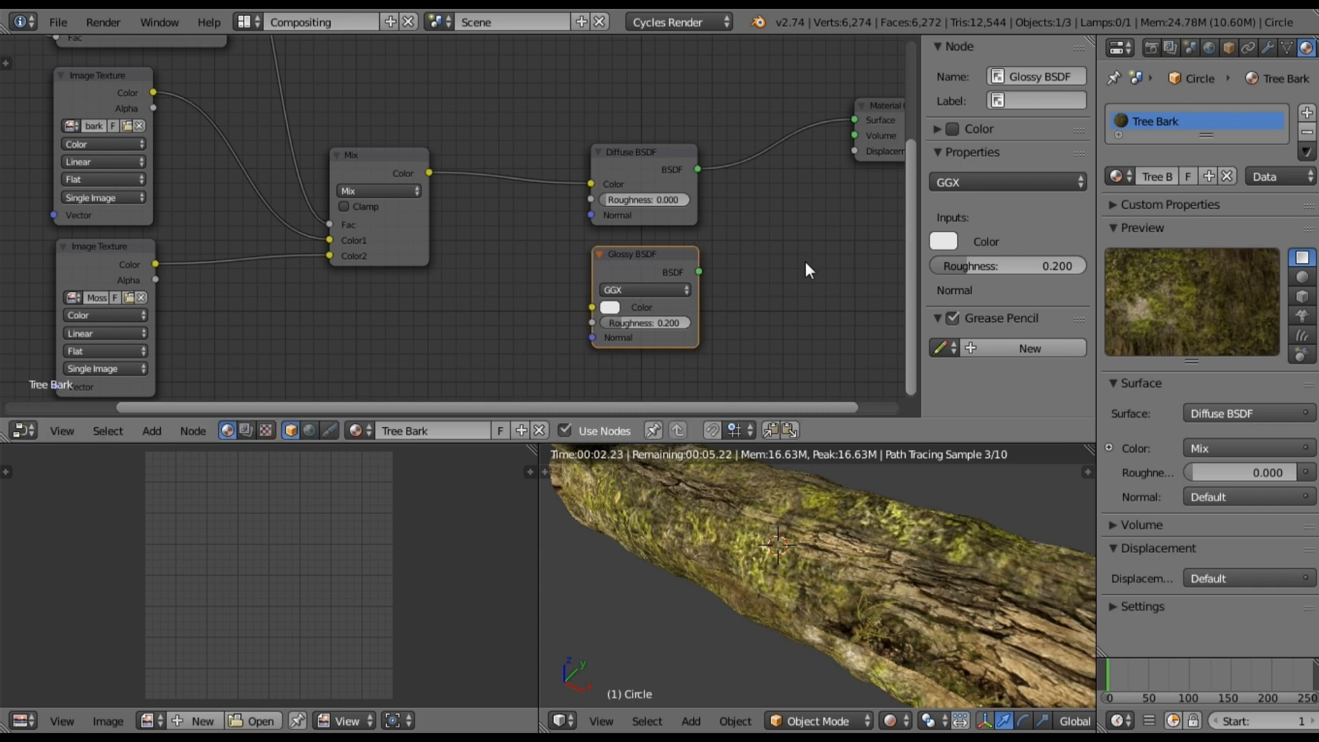
# - Insert a Mix Shader between the Diffuse BSDF and the Material Output, and move the Material Output away to make room
pyautogui.moveTo(744, 268); pyautogui.dragTo(534, 302, button='middle')
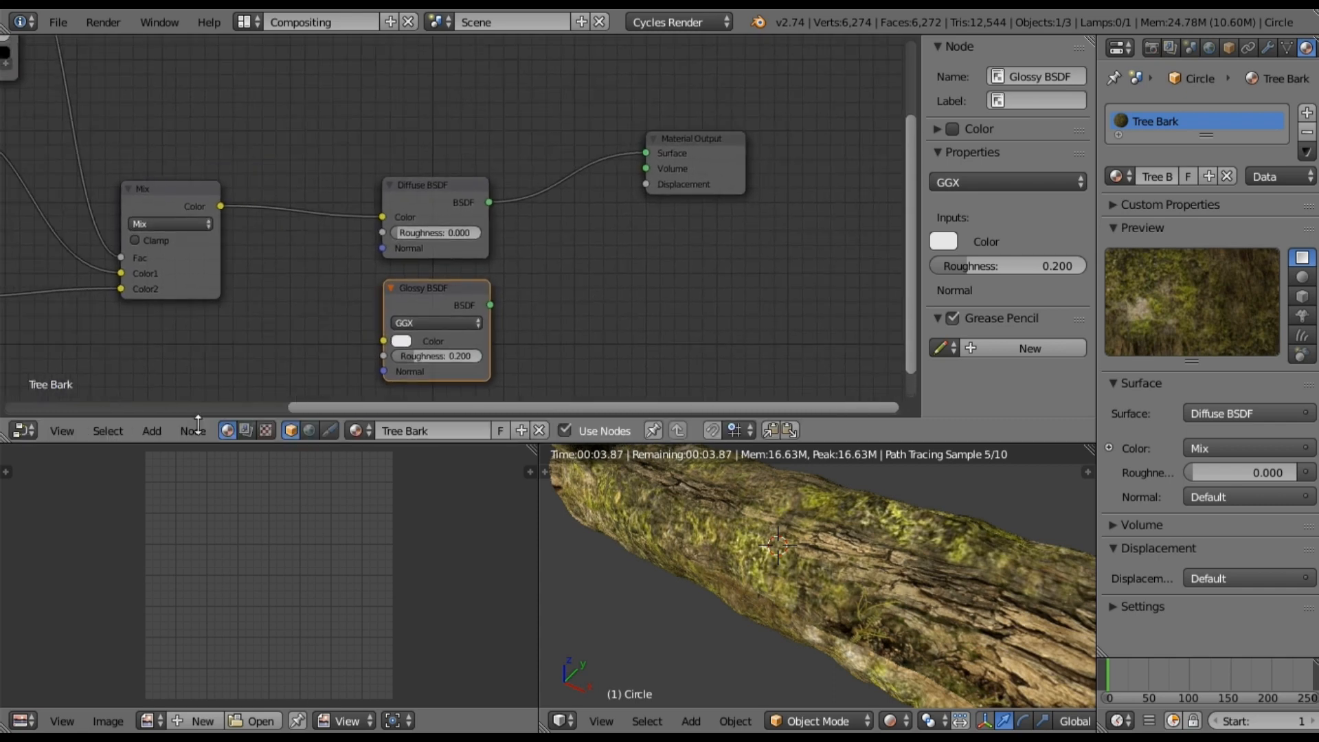
pyautogui.click(152, 431)
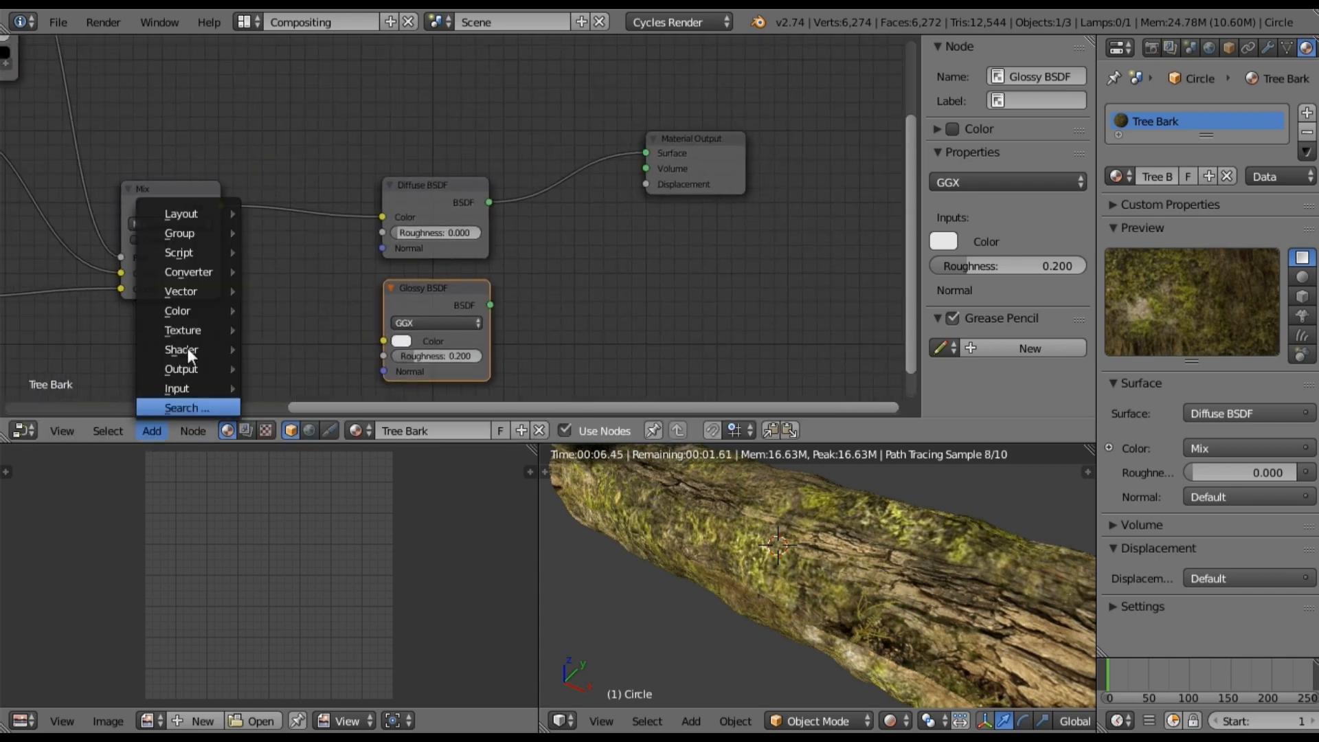
pyautogui.moveTo(231, 348)
pyautogui.click(272, 349)
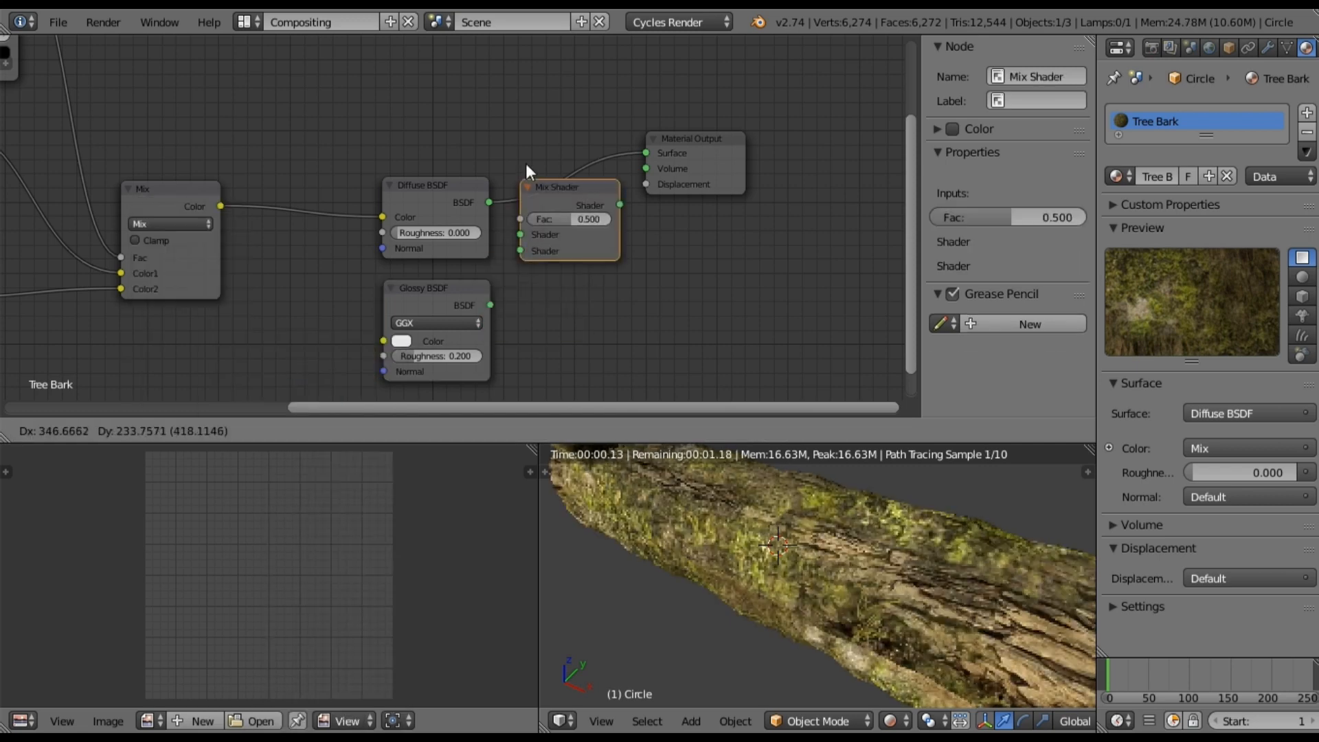
pyautogui.click(710, 150)
pyautogui.moveTo(711, 141); pyautogui.dragTo(704, 138)
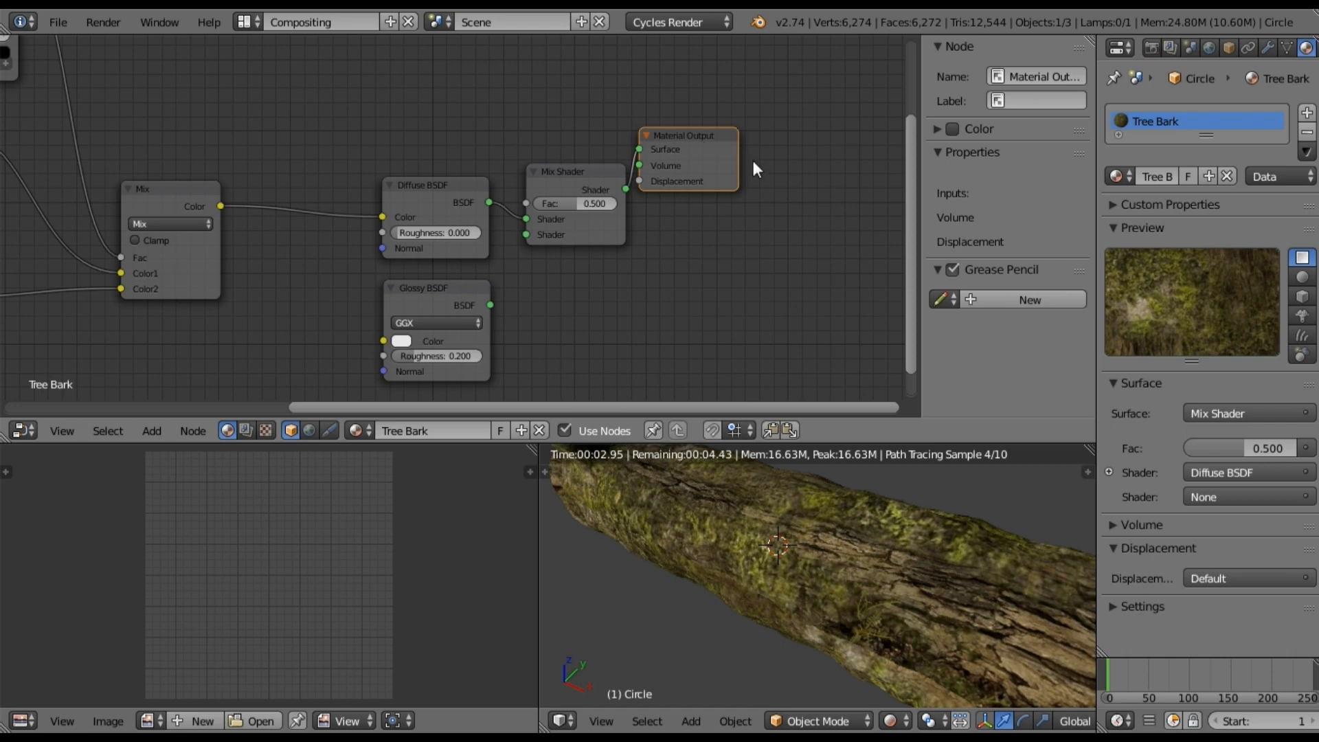
pyautogui.moveTo(695, 134); pyautogui.dragTo(759, 166)
# - Link the Glossy BSDF's output to the Mix Shader's second Shader input
pyautogui.moveTo(490, 305); pyautogui.dragTo(526, 235)
pyautogui.moveTo(369, 123); pyautogui.dragTo(497, 217, button='middle')
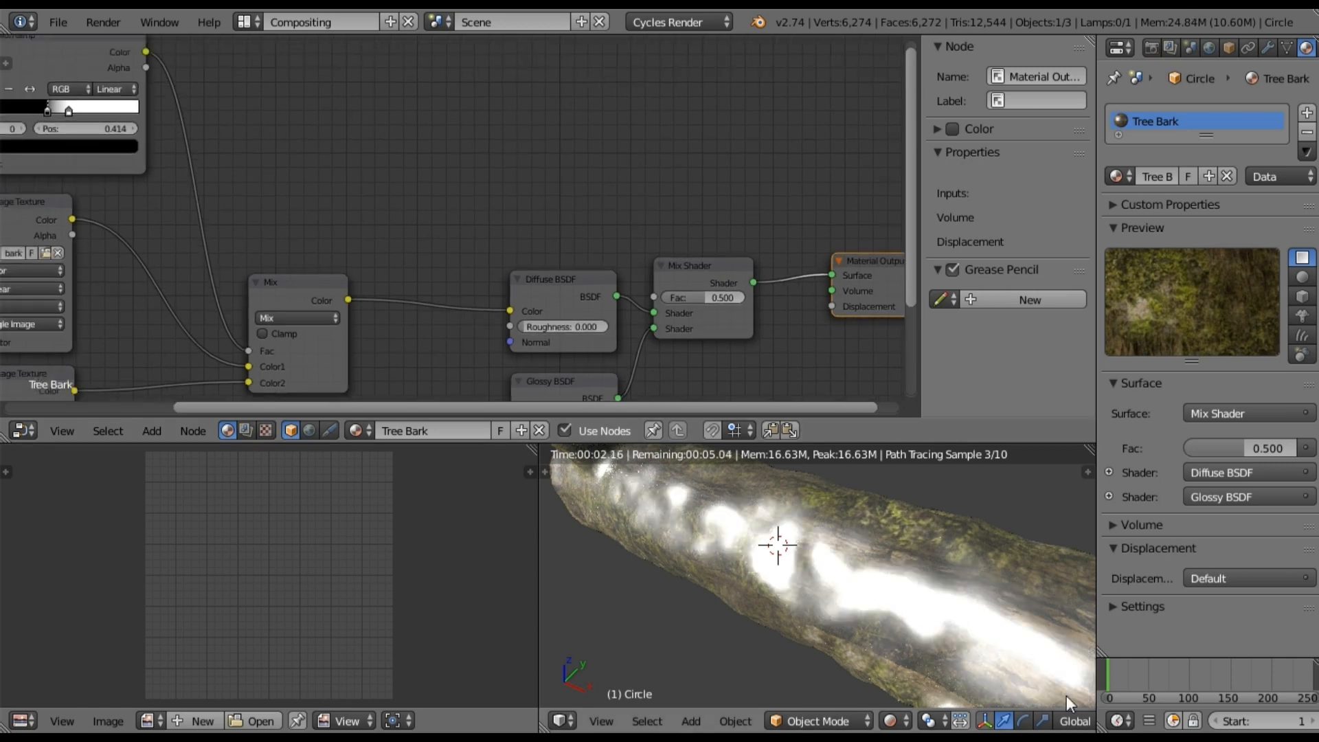
pyautogui.scroll(-1, 444, 231)
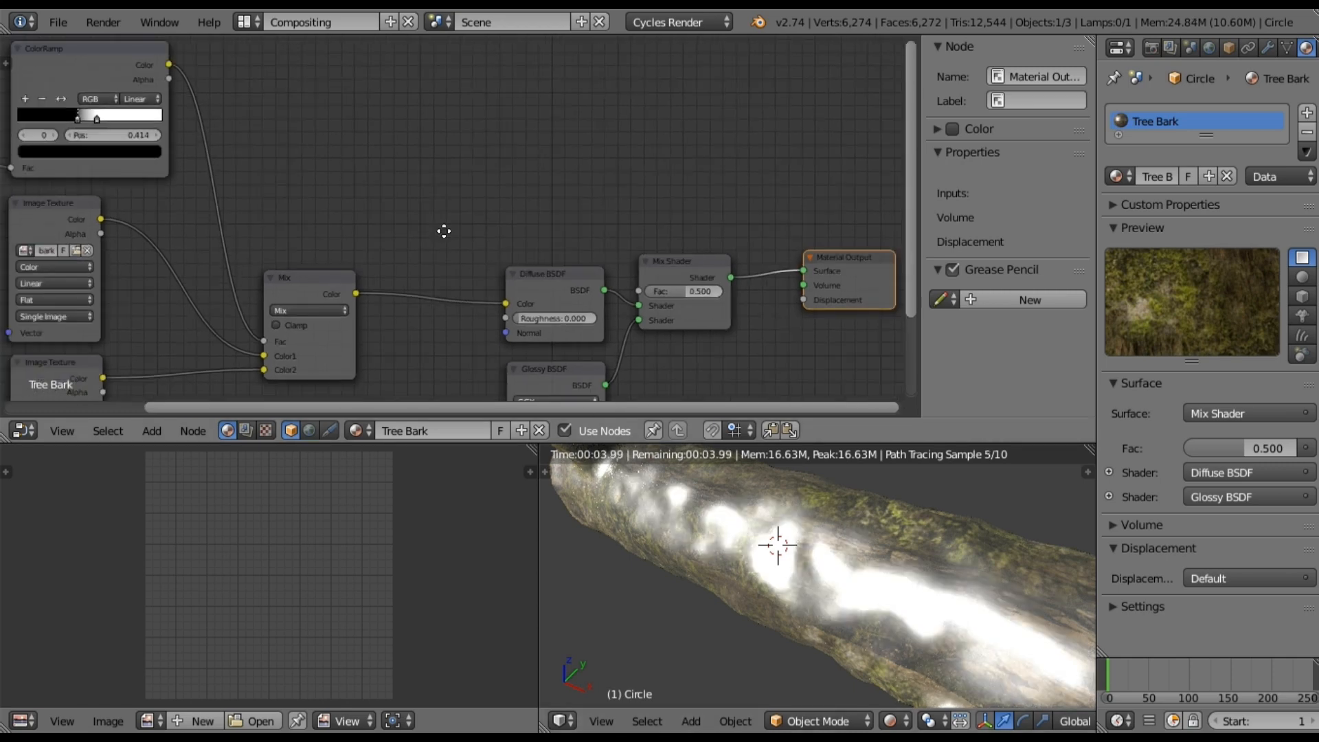
pyautogui.moveTo(396, 227); pyautogui.dragTo(417, 241, button='middle')
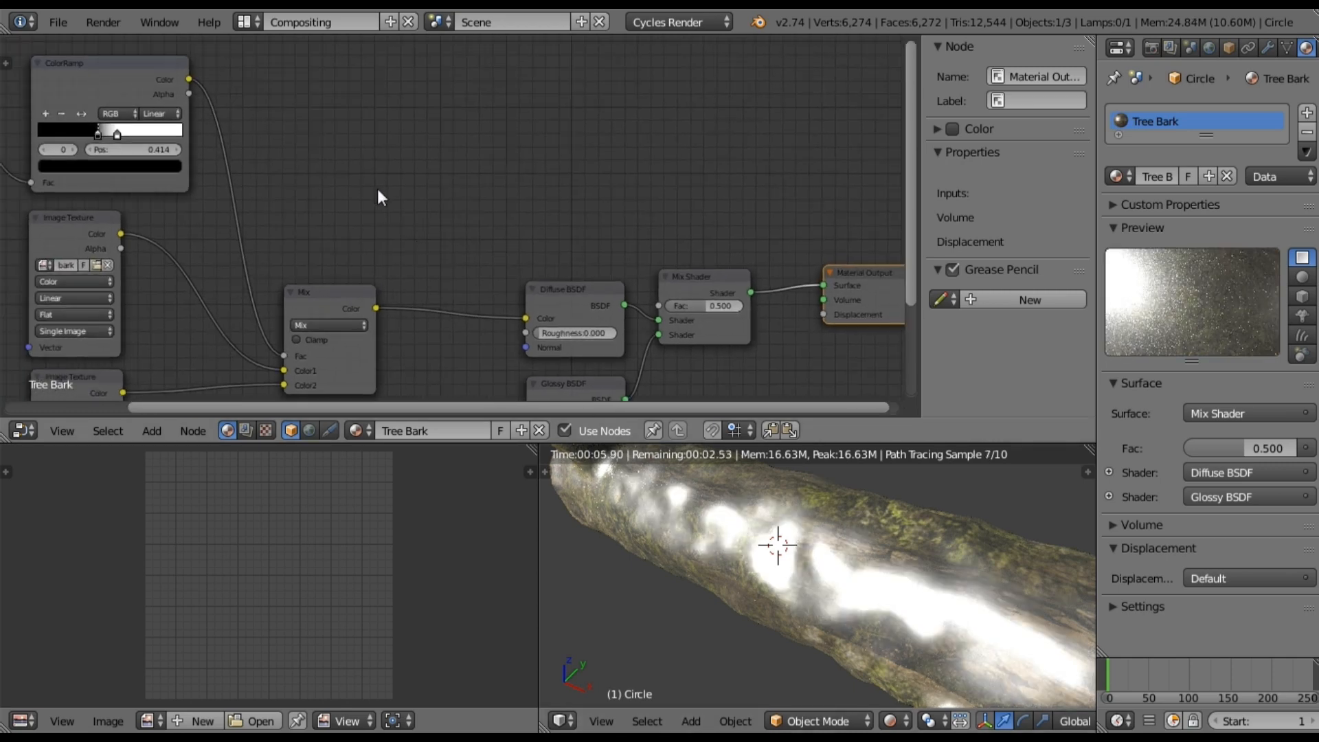
# - Add a color Mix node that takes the ColorRamp's Color into Color1 and feeds the Mix Shader's Fac
pyautogui.click(146, 432)
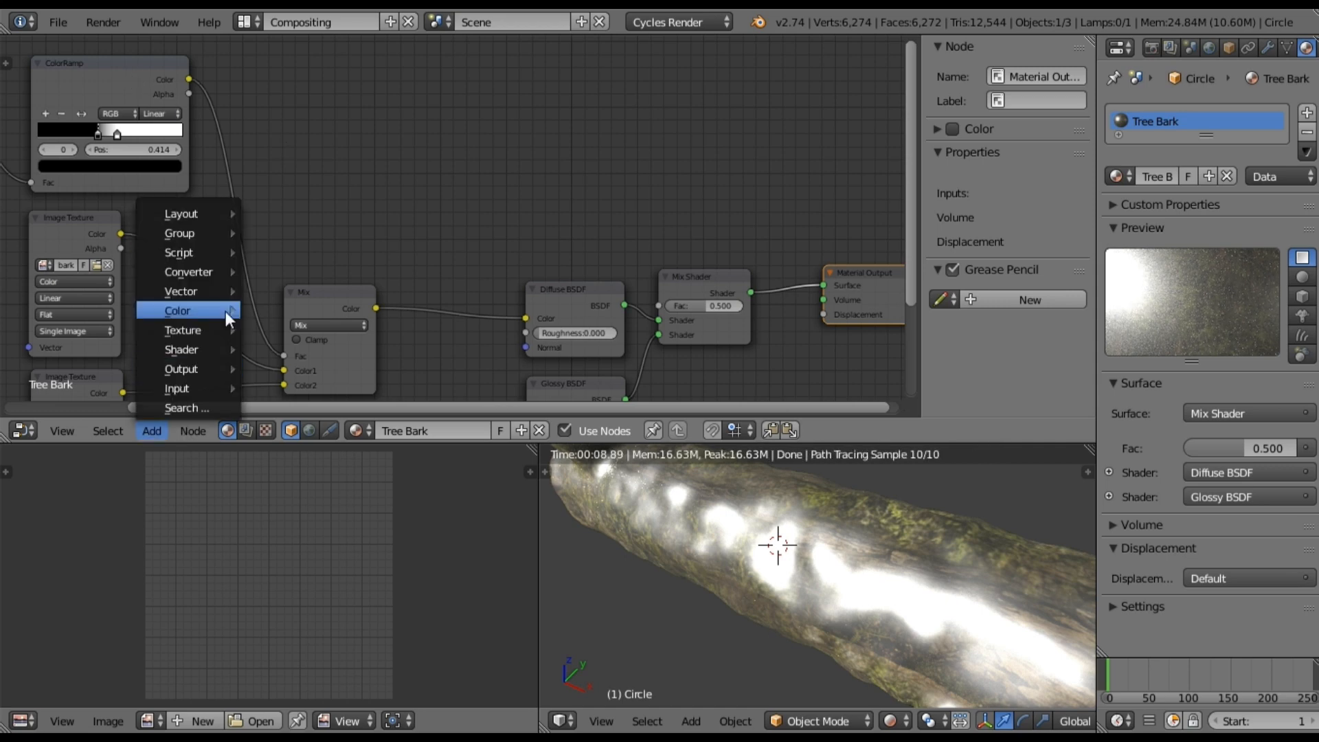
pyautogui.click(281, 316)
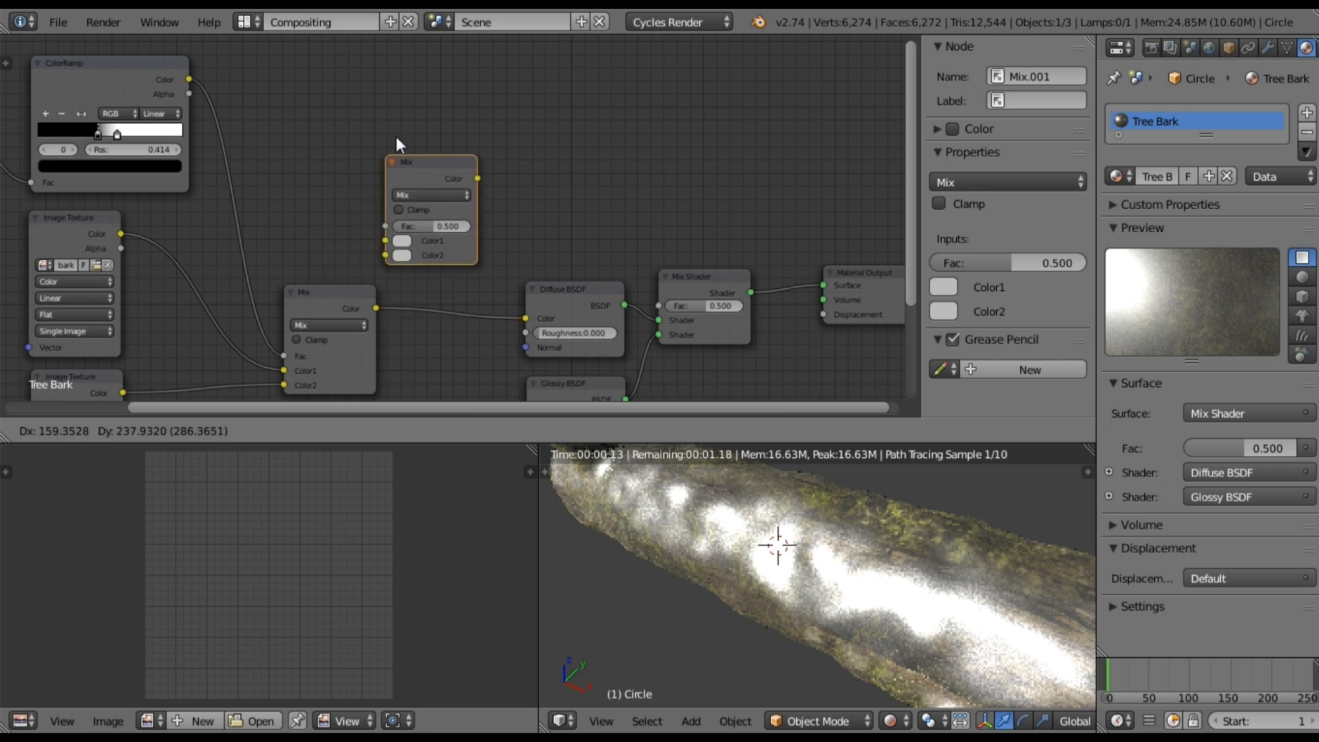
pyautogui.click(406, 118)
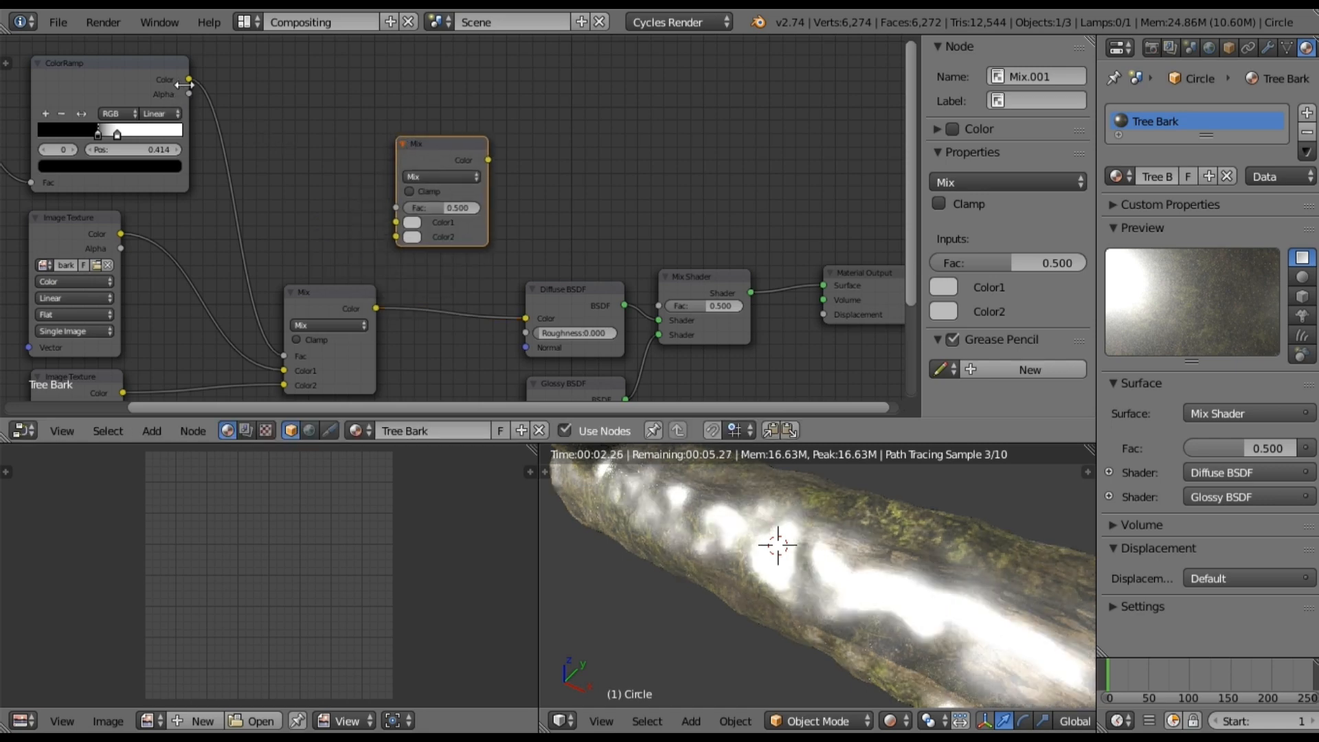
pyautogui.moveTo(189, 80); pyautogui.dragTo(393, 233)
pyautogui.moveTo(393, 233); pyautogui.dragTo(394, 233)
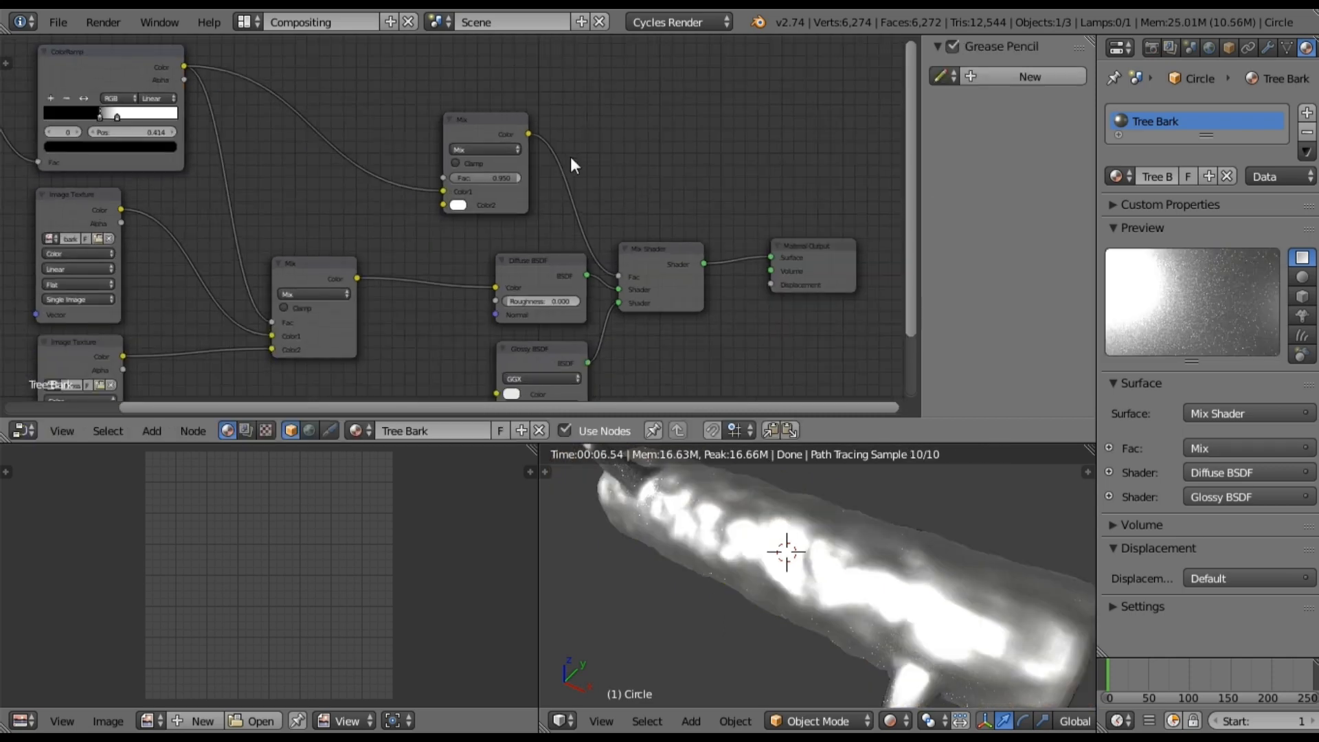
# - Darken Color2 of the Mix node feeding the Mix Shader's Fac to near black
pyautogui.scroll(4, 571, 157)
pyautogui.moveTo(640, 175); pyautogui.dragTo(582, 213, button='middle')
pyautogui.scroll(2, 599, 228)
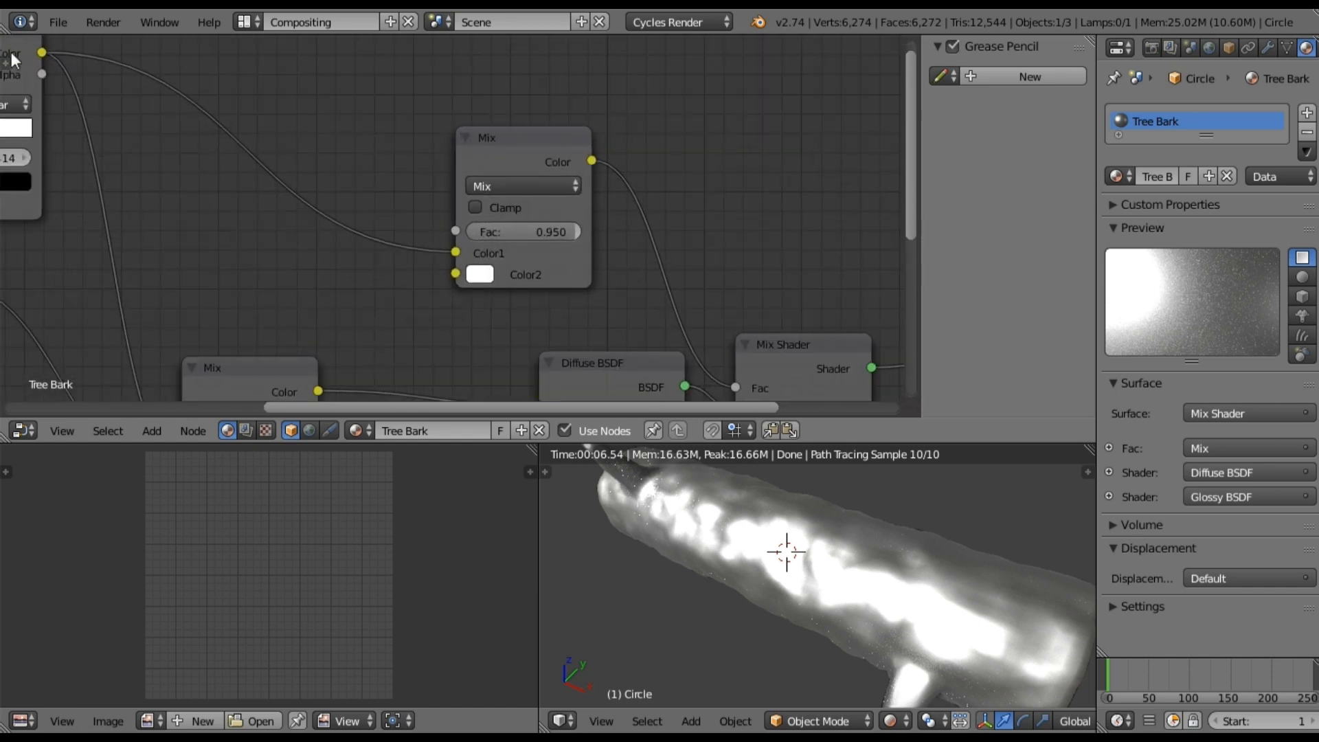
pyautogui.moveTo(289, 165); pyautogui.dragTo(316, 159, button='middle')
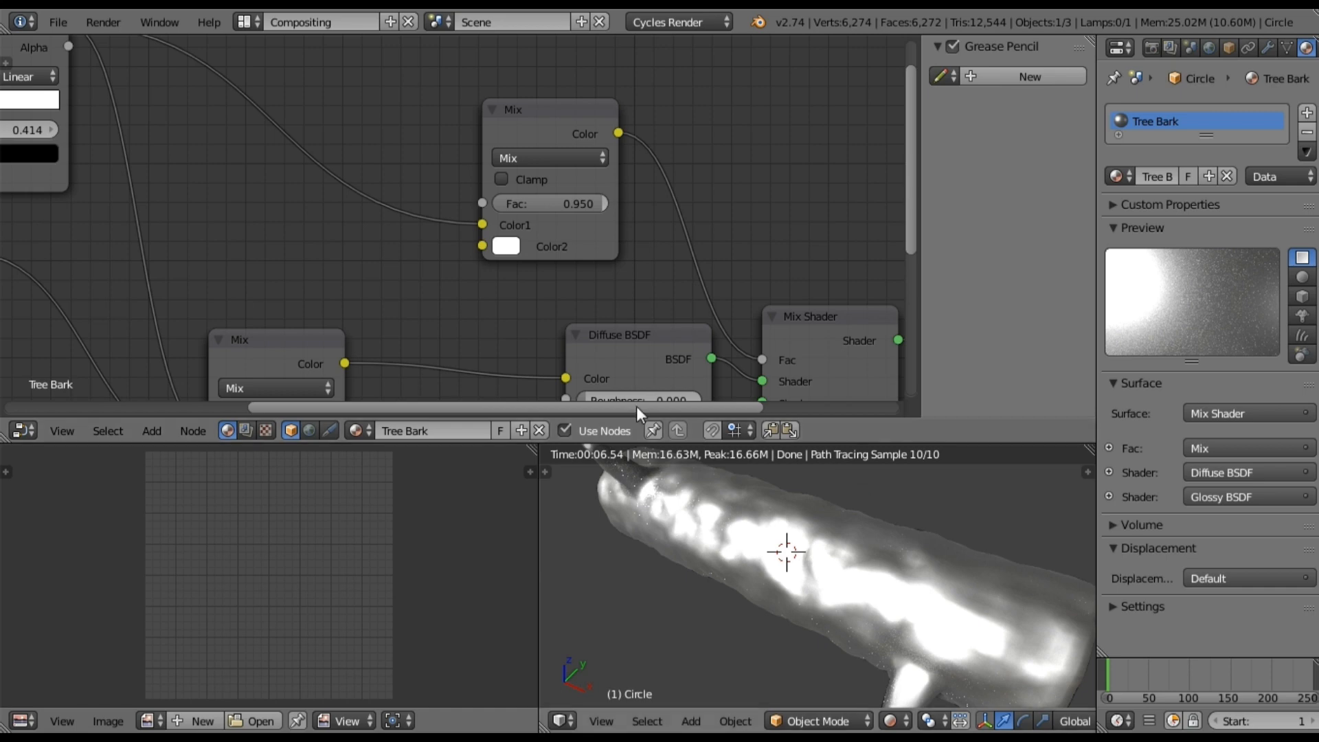
pyautogui.click(502, 248)
pyautogui.moveTo(660, 269); pyautogui.dragTo(660, 393)
pyautogui.moveTo(659, 395); pyautogui.dragTo(659, 403)
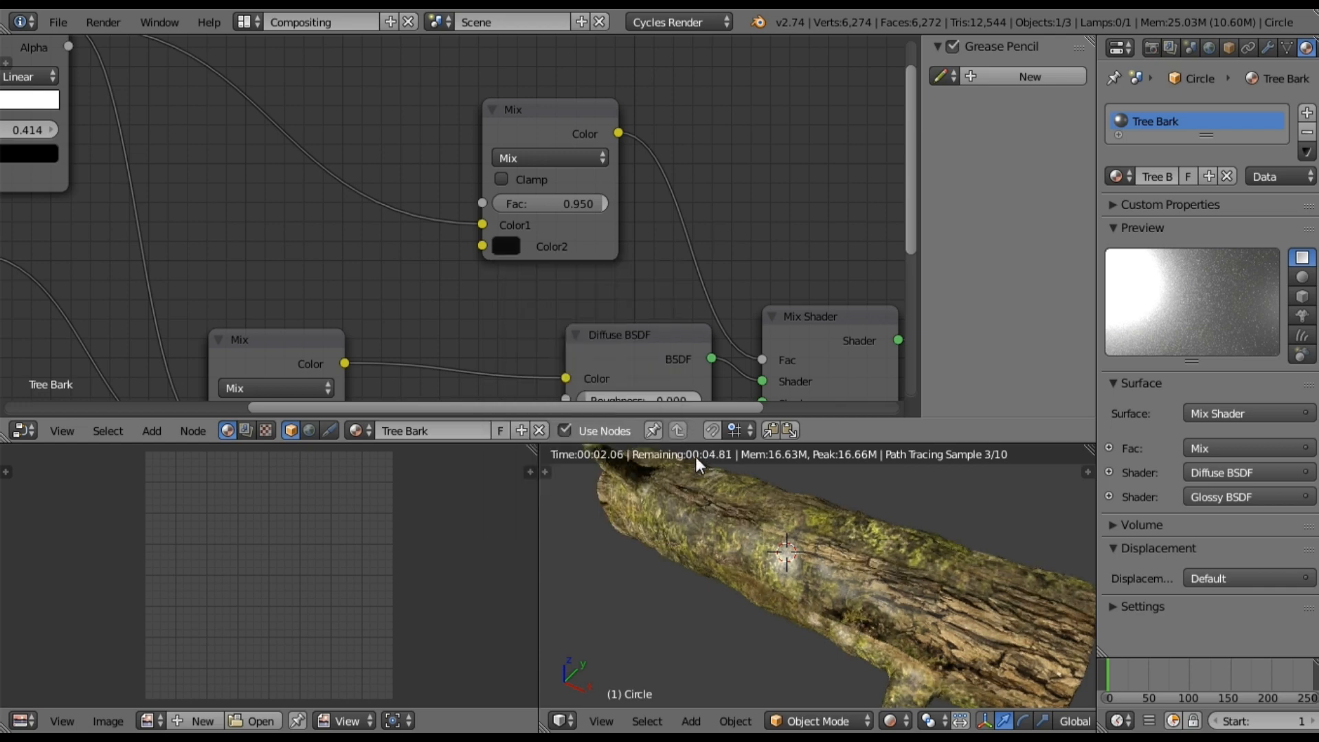
# - Set the Fac of the Mix node that drives the Mix Shader to 0.98
pyautogui.moveTo(768, 575); pyautogui.dragTo(722, 529, button='middle')
pyautogui.click(563, 204)
pyautogui.write('0.98')
pyautogui.press('Return')
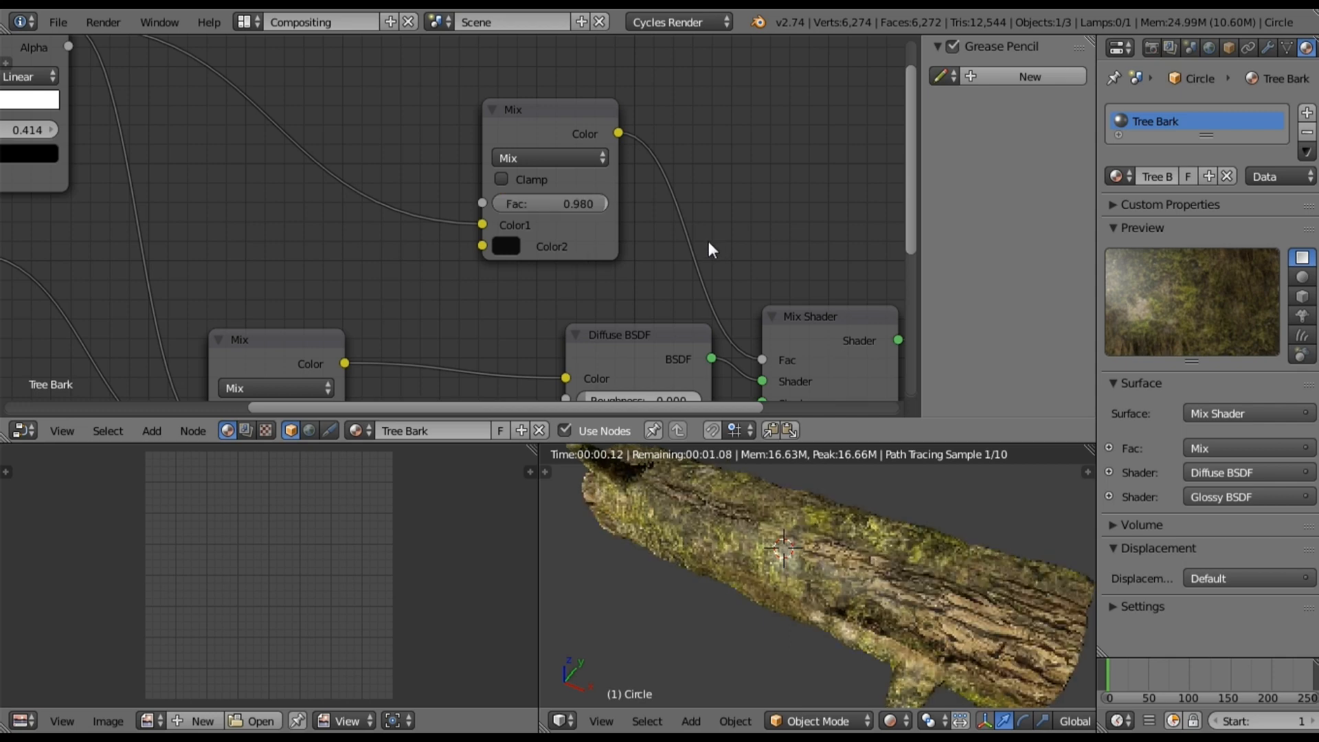
pyautogui.moveTo(771, 547); pyautogui.dragTo(759, 532, button='middle')
# - Add a Bump node and place it directly below the Mix node that combines the bark and moss textures
pyautogui.moveTo(498, 269); pyautogui.dragTo(467, 246, button='middle')
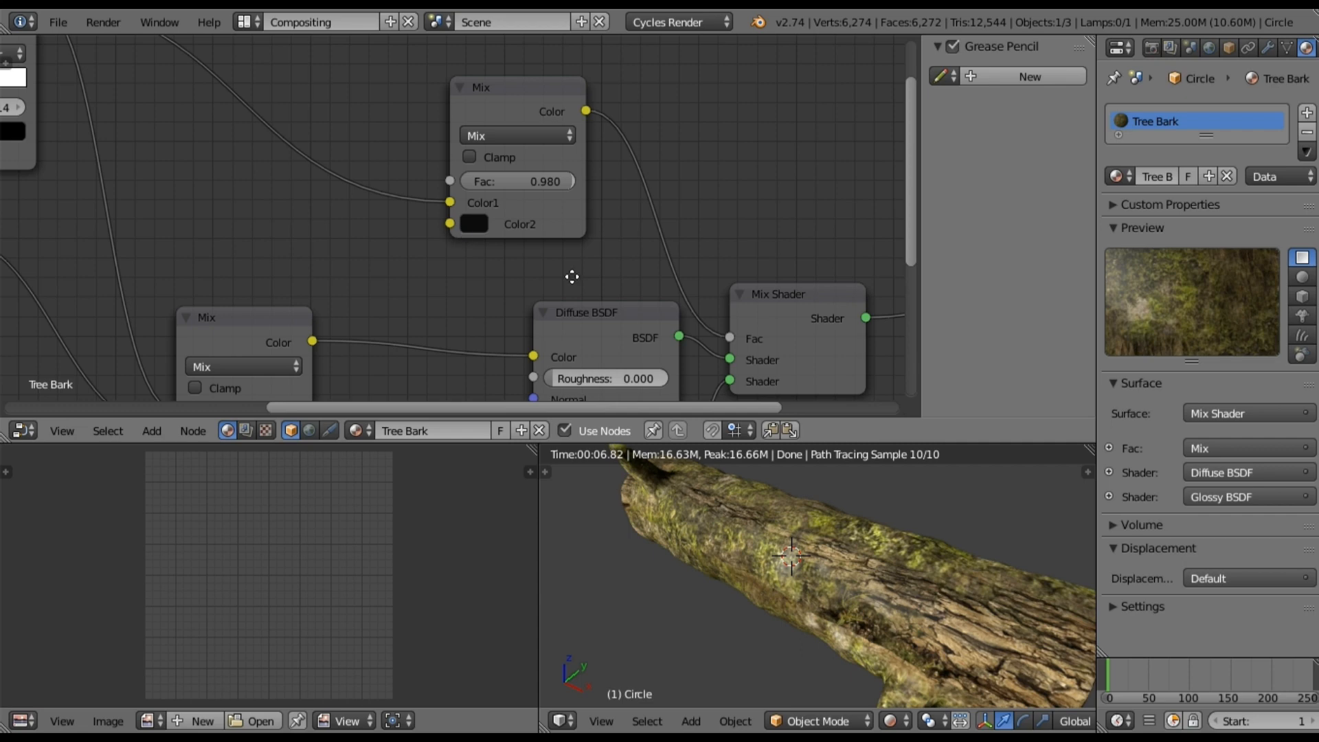
pyautogui.moveTo(572, 276); pyautogui.dragTo(491, 200, button='middle')
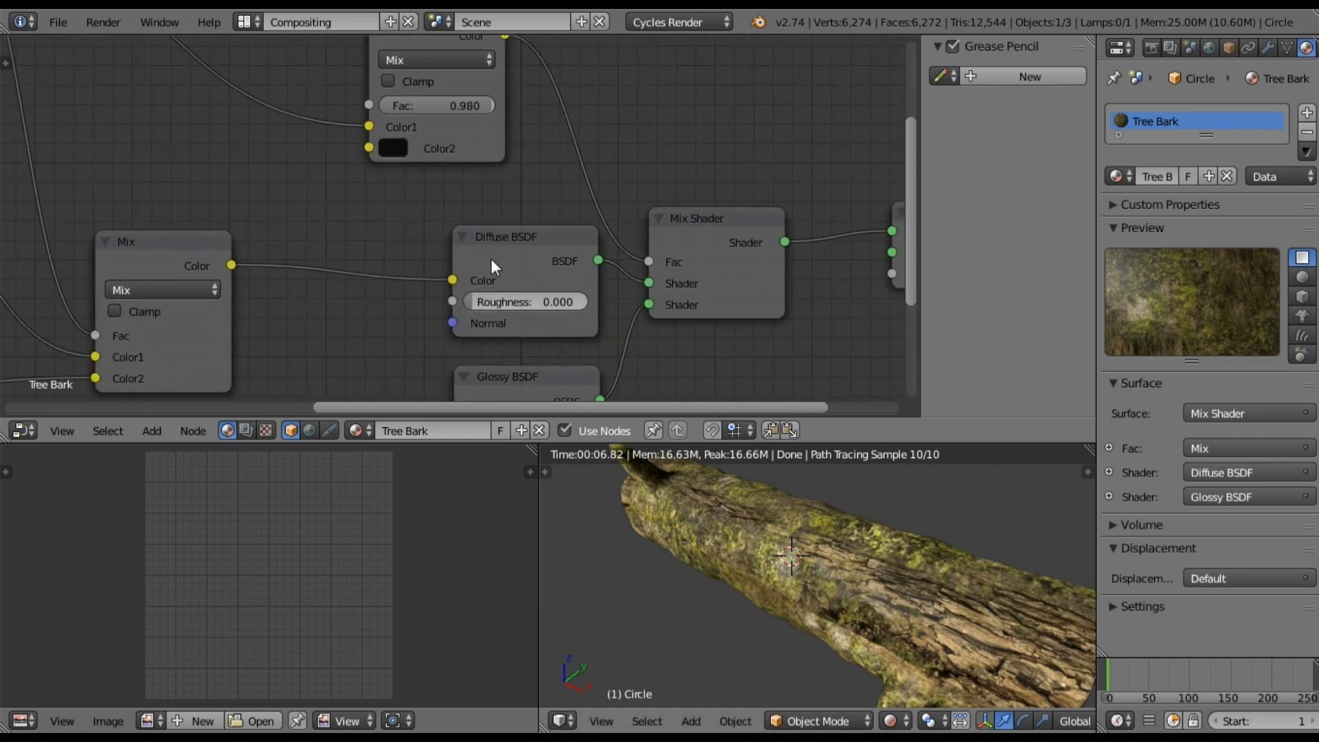
pyautogui.moveTo(394, 263); pyautogui.dragTo(382, 157, button='middle')
pyautogui.moveTo(415, 272); pyautogui.dragTo(419, 210, button='middle')
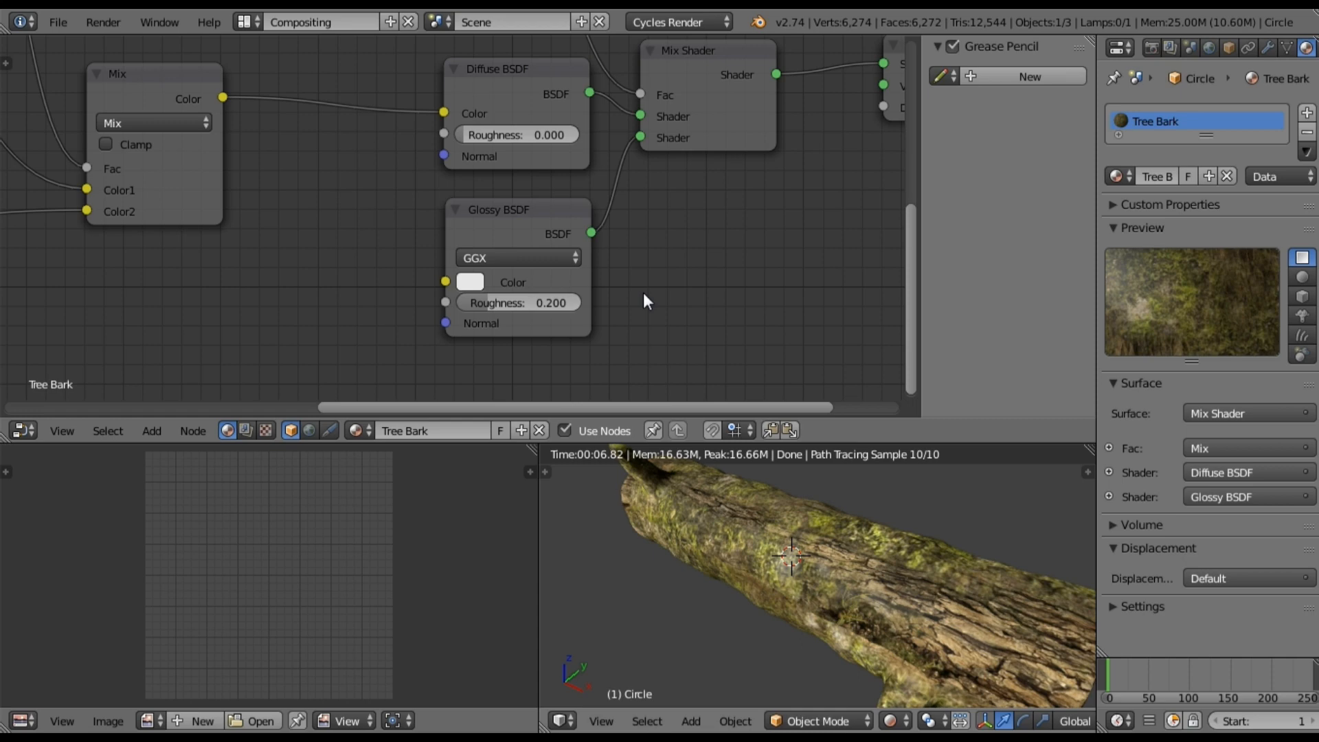
pyautogui.scroll(-2, 634, 276)
pyautogui.scroll(-3, 635, 275)
pyautogui.moveTo(635, 275); pyautogui.dragTo(805, 227, button='middle')
pyautogui.click(151, 431)
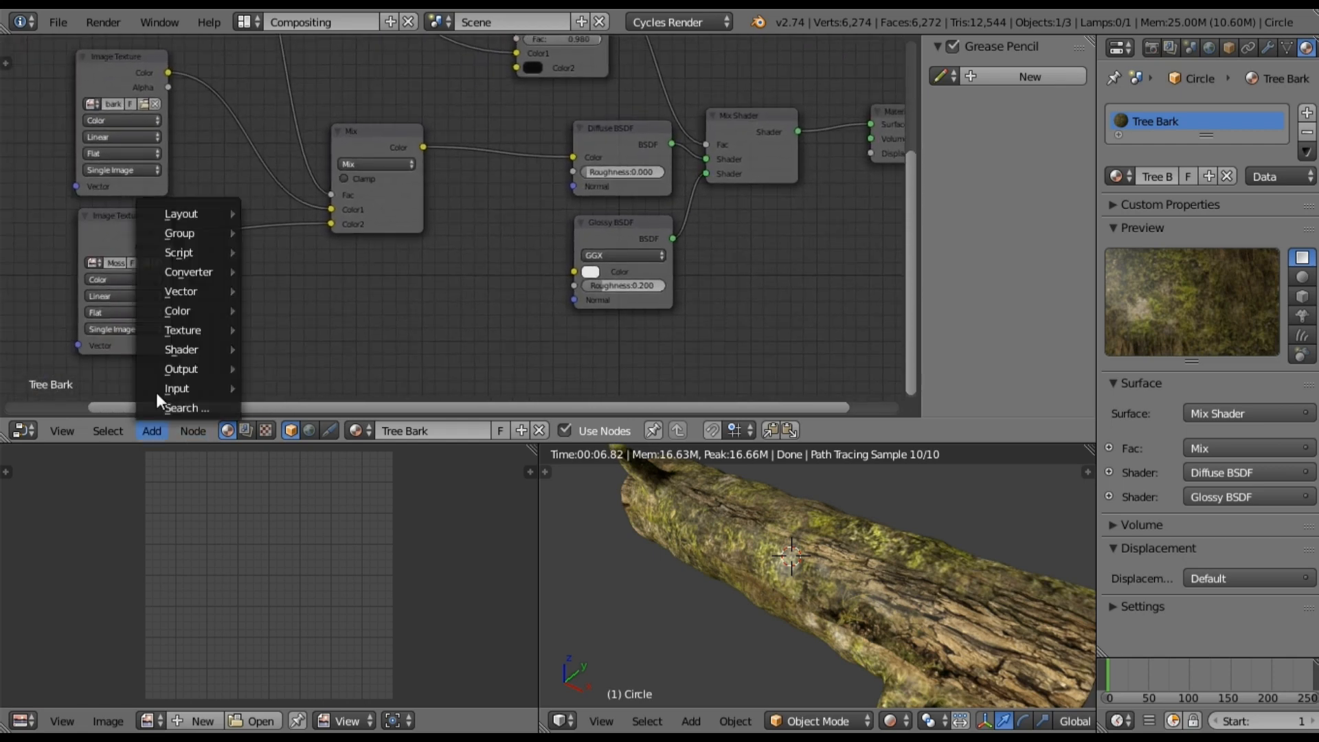
pyautogui.moveTo(172, 299)
pyautogui.click(309, 313)
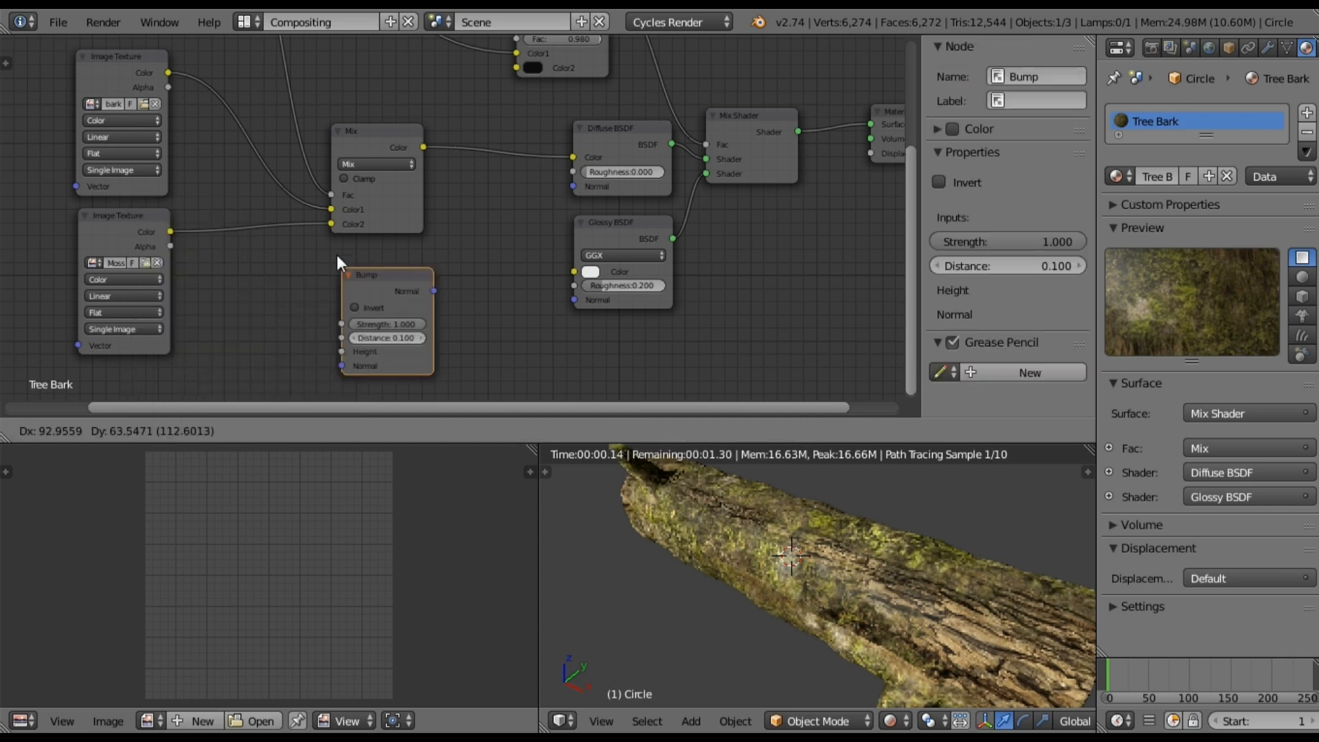
pyautogui.click(332, 249)
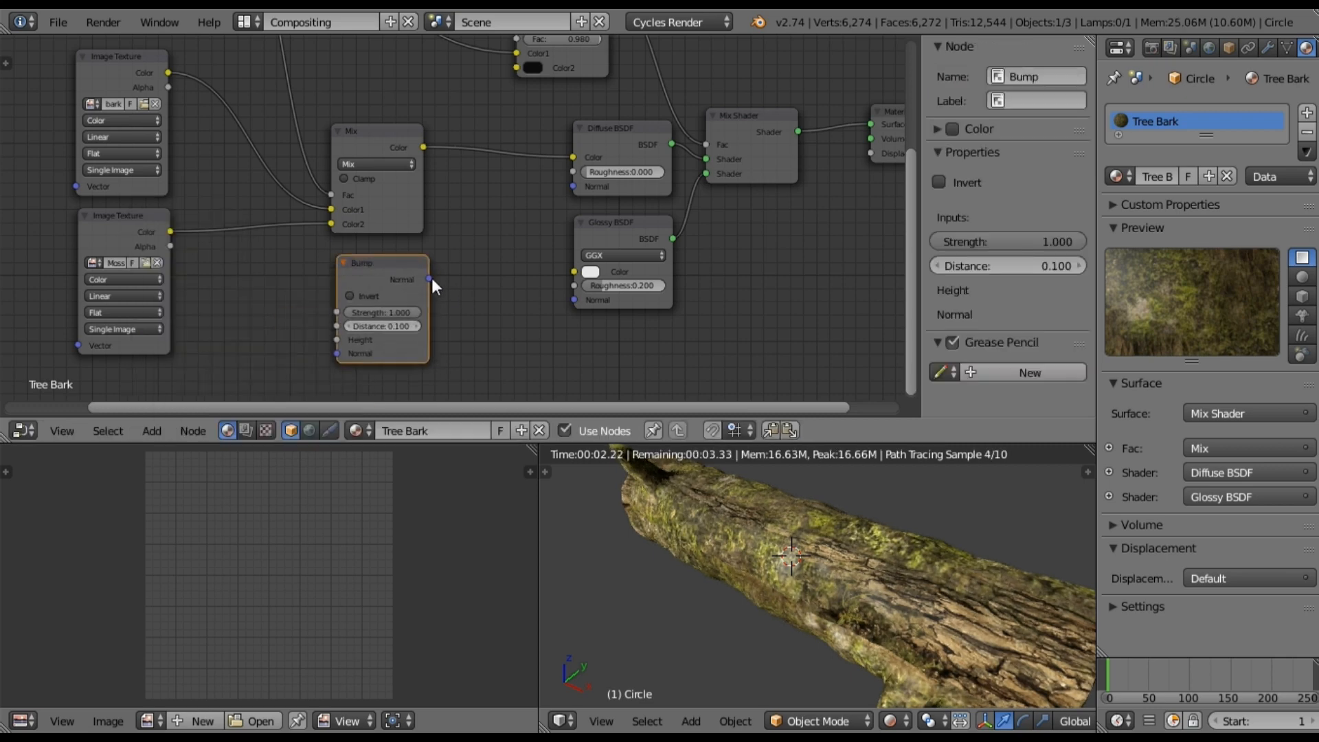
# - Link the Bump's Normal output to the Diffuse and Glossy BSDF Normal inputs, and the ColorRamp's Color to the Bump's Height
pyautogui.moveTo(571, 186); pyautogui.dragTo(573, 299)
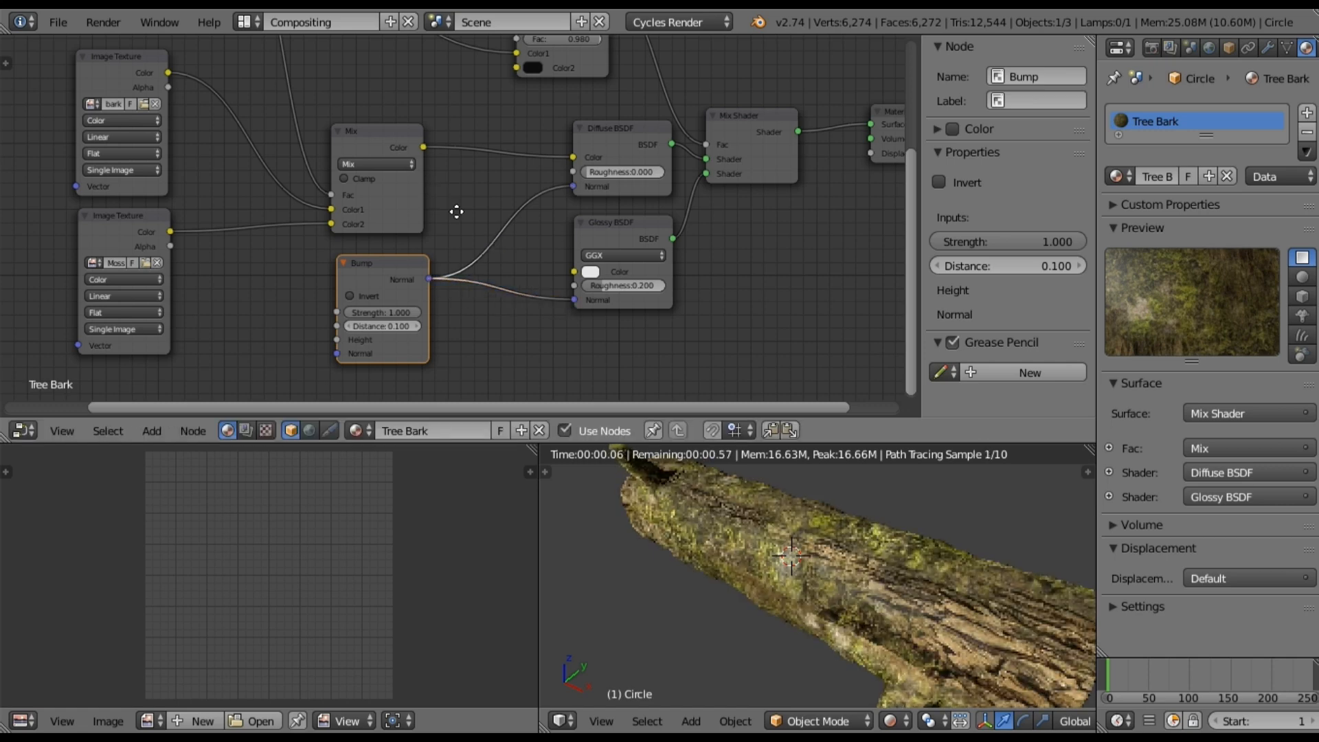
pyautogui.scroll(-3, 467, 222)
pyautogui.scroll(-1, 410, 130)
pyautogui.moveTo(479, 145); pyautogui.dragTo(620, 196, button='middle')
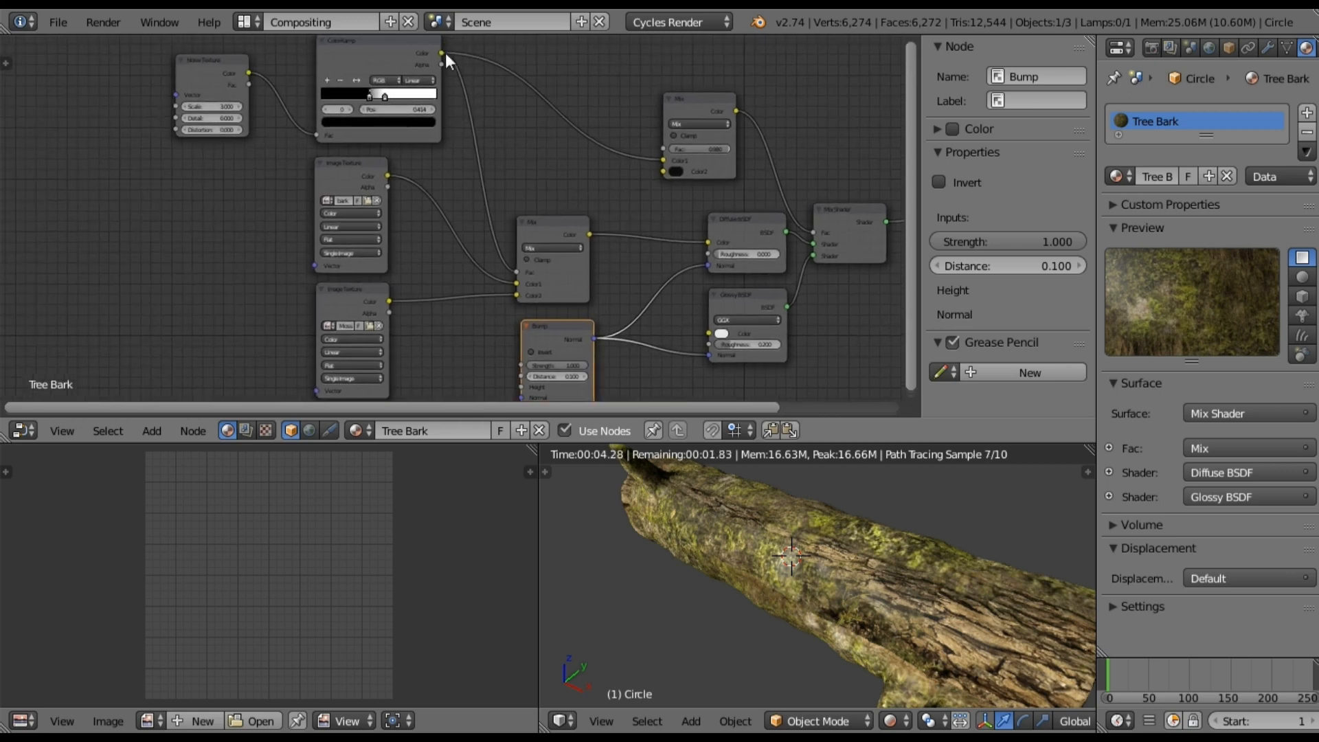
pyautogui.moveTo(440, 52); pyautogui.dragTo(516, 387)
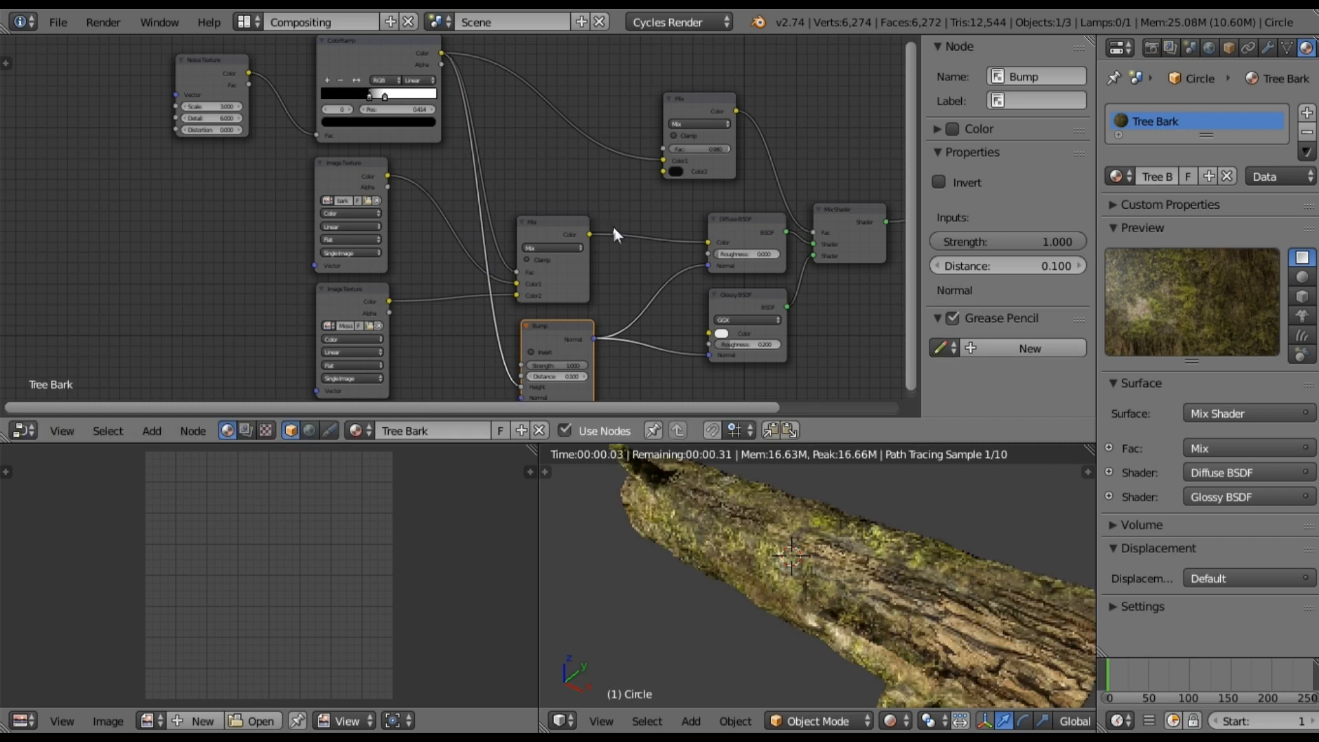
# - Add another color Mix node below the Mix Shader and link its Color output to the Material Output's Displacement
pyautogui.moveTo(627, 278)
pyautogui.mouseDown(button='middle')
pyautogui.moveTo(343, 209)
pyautogui.moveTo(608, 291)
pyautogui.mouseUp(button='middle')
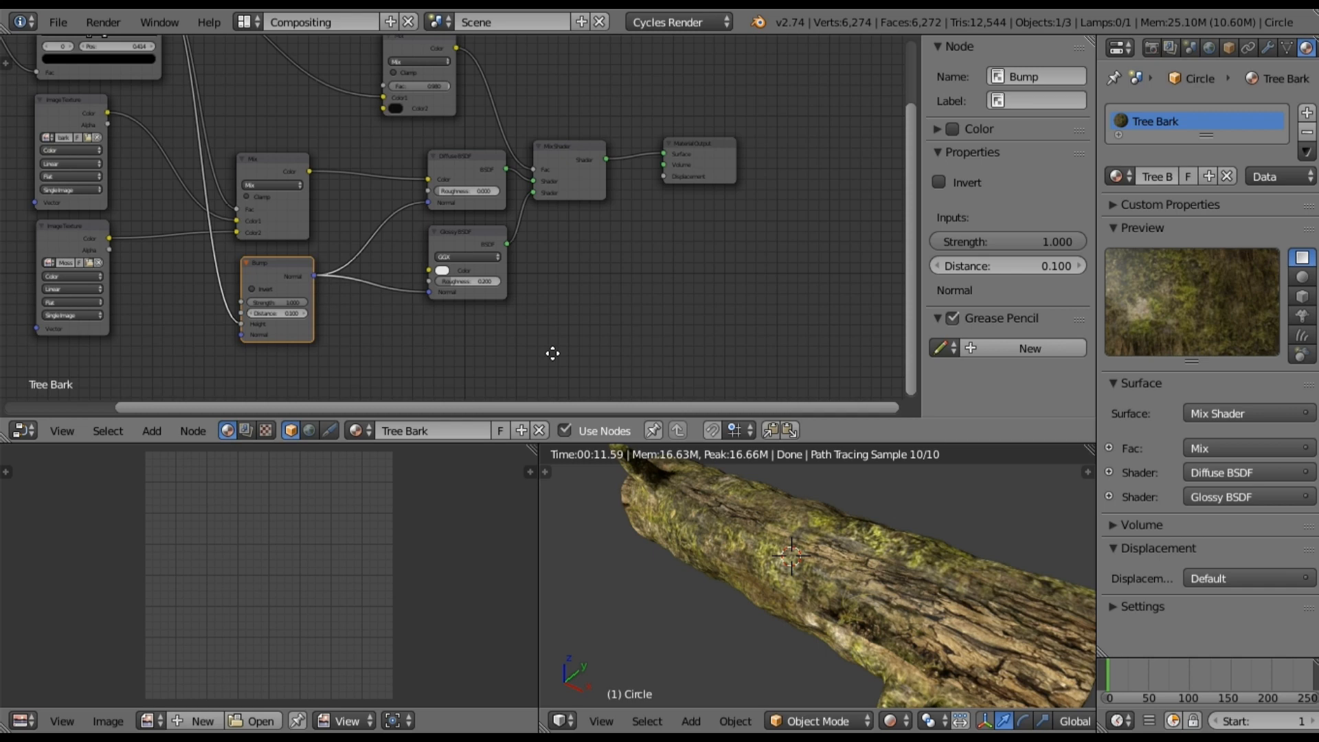
pyautogui.moveTo(552, 353); pyautogui.dragTo(496, 374, button='middle')
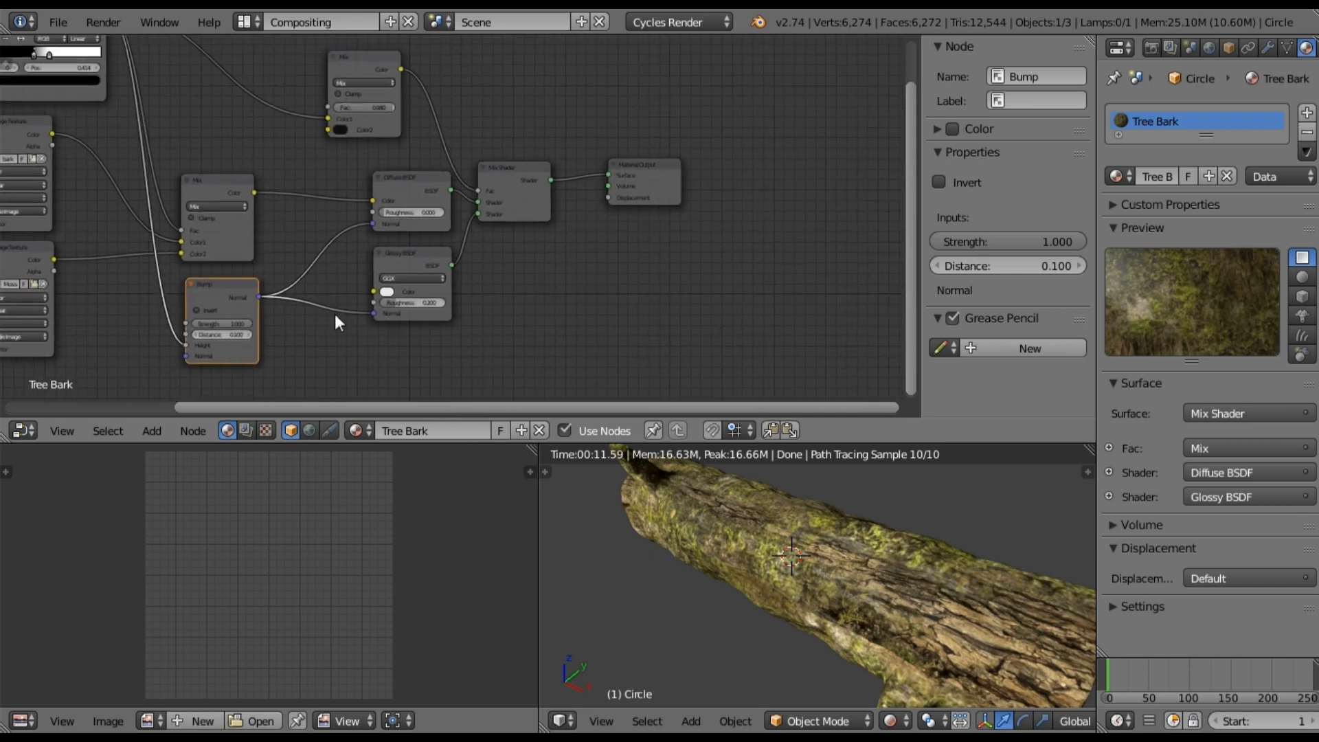
pyautogui.click(152, 431)
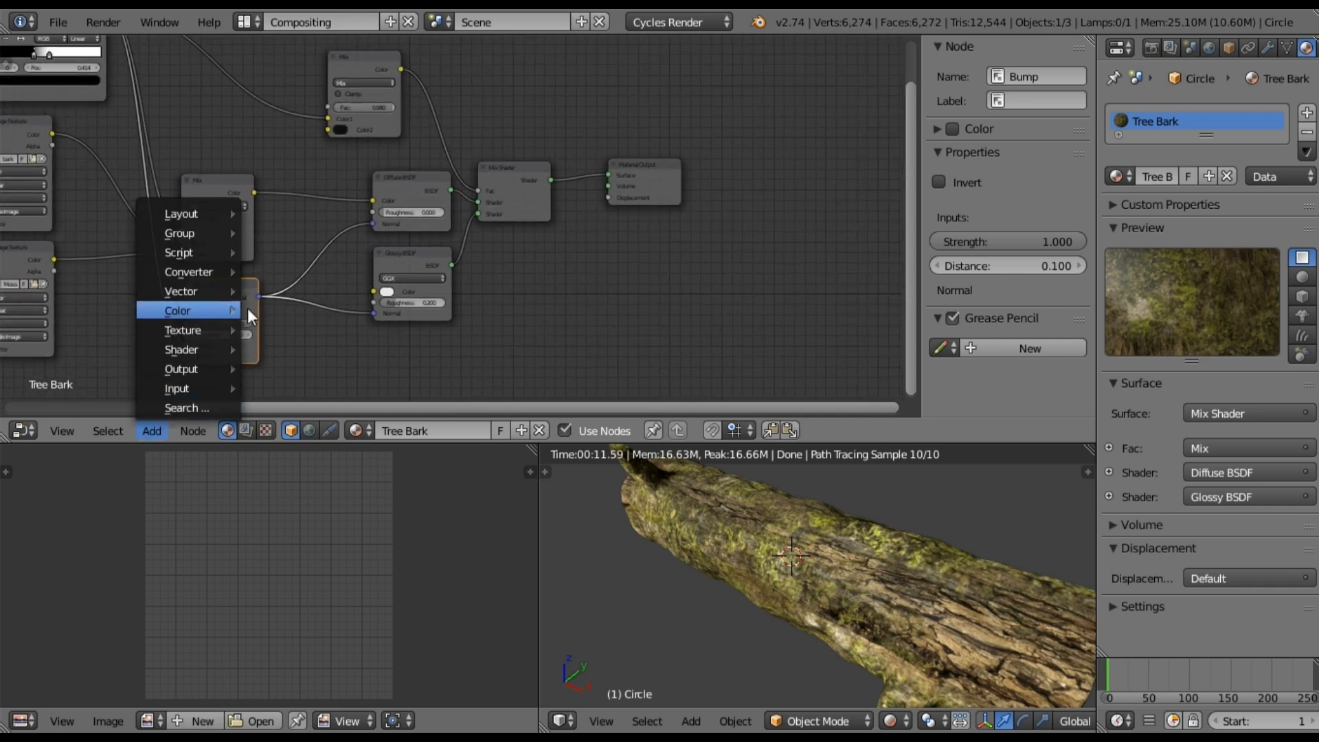
pyautogui.moveTo(227, 311)
pyautogui.click(295, 307)
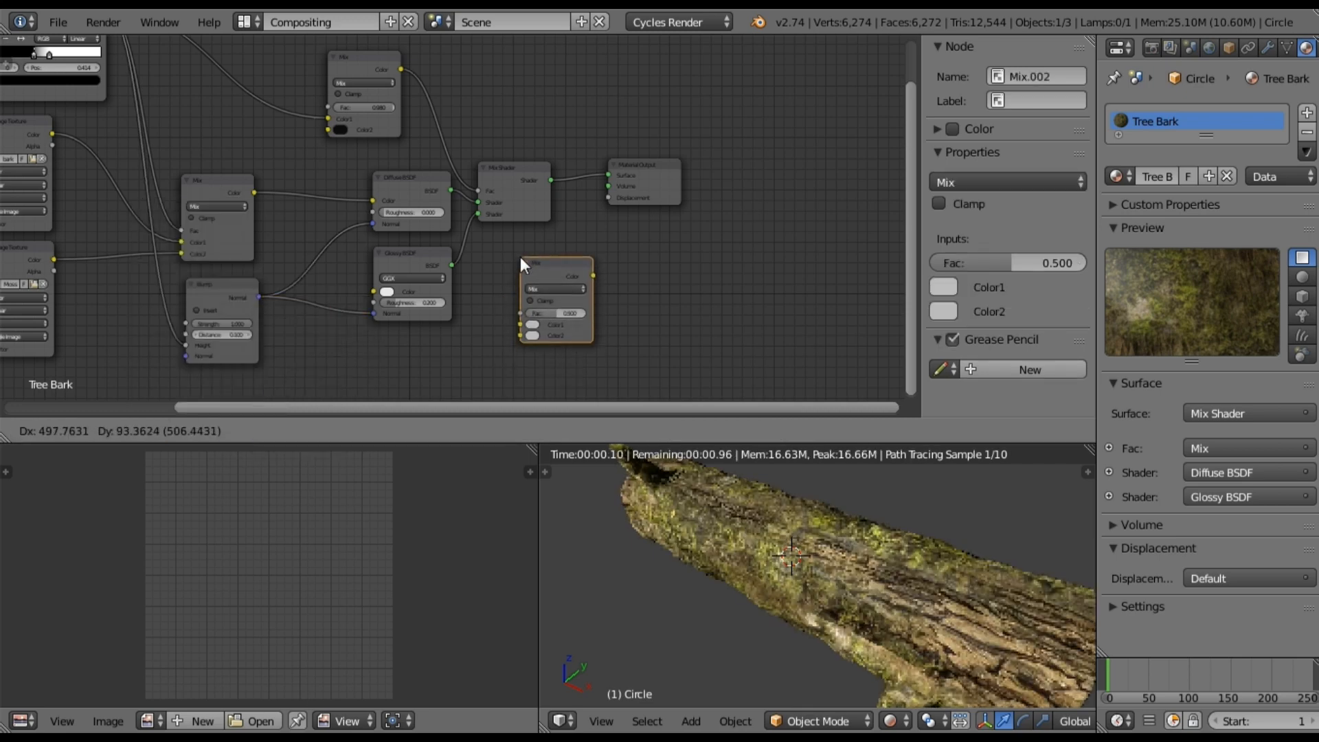
pyautogui.click(521, 257)
pyautogui.moveTo(593, 275); pyautogui.dragTo(608, 197)
# - Change the blend type of the displacement Mix node to Multiply
pyautogui.scroll(2, 649, 338)
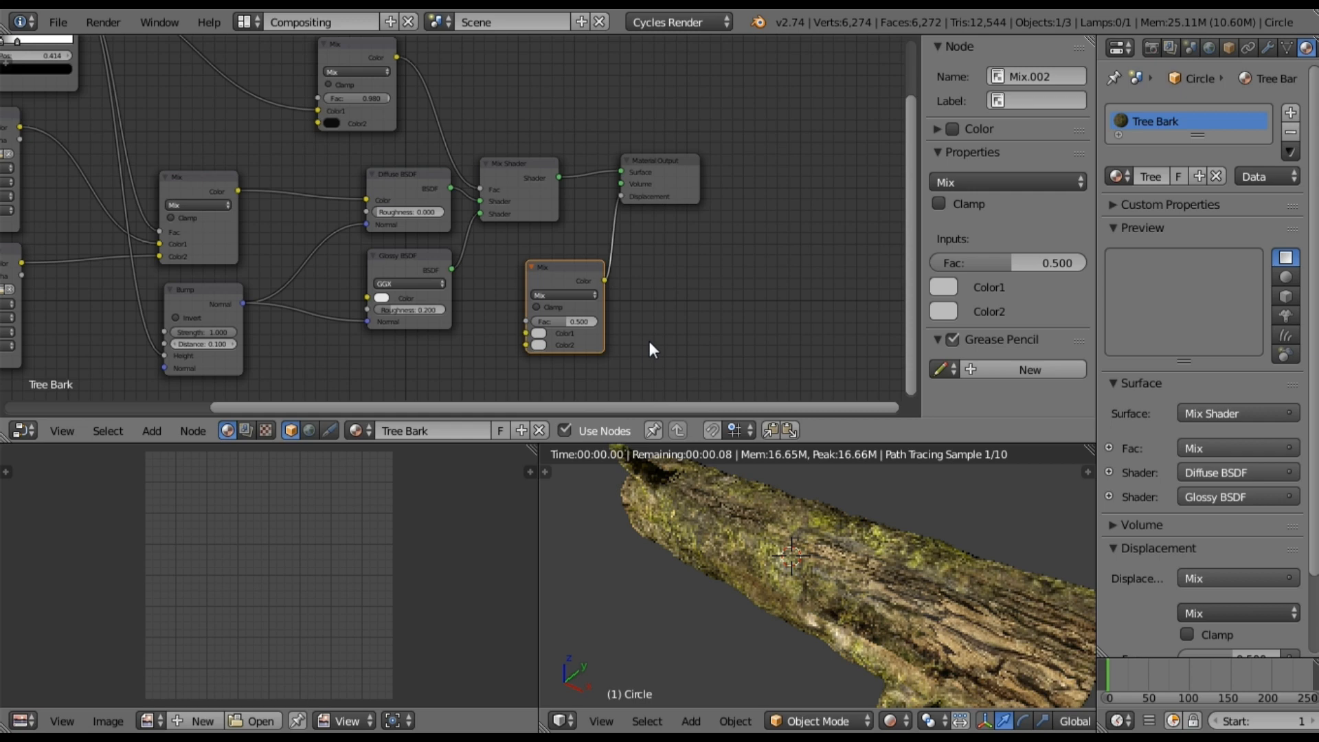
pyautogui.click(606, 305)
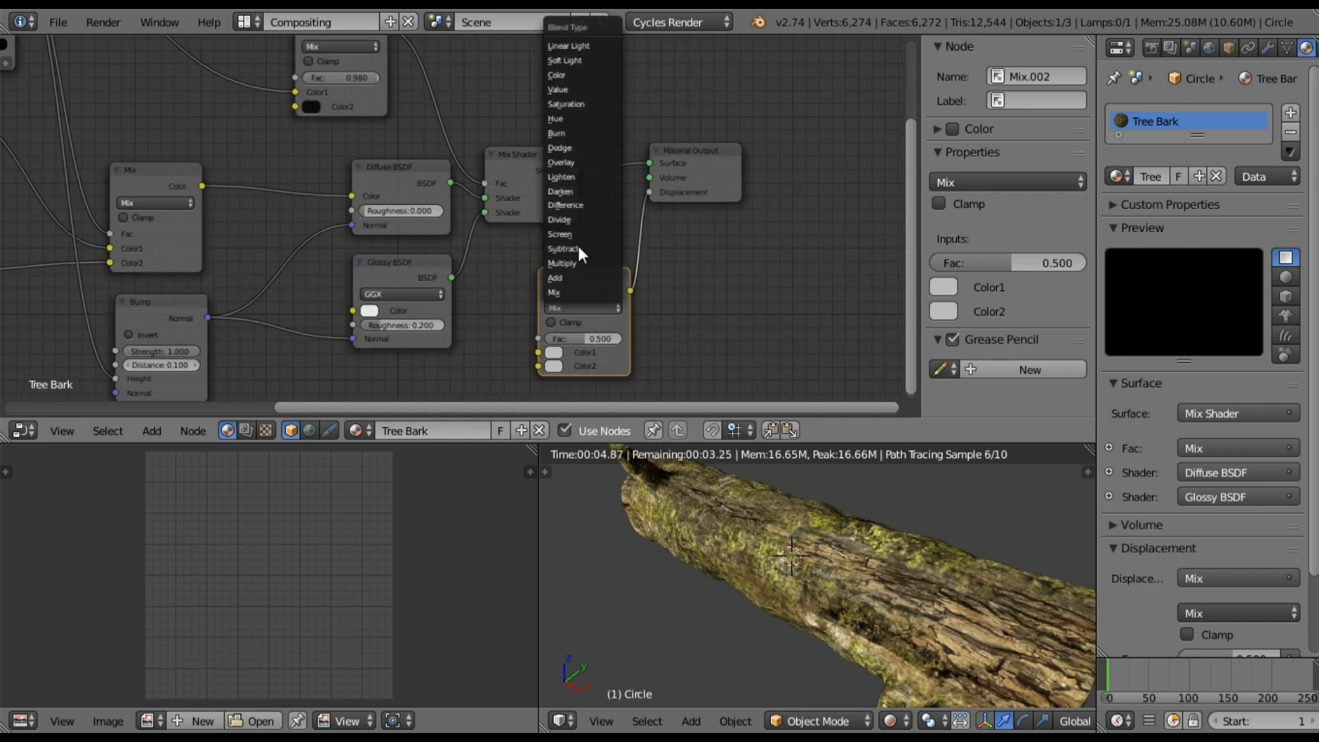
pyautogui.click(576, 262)
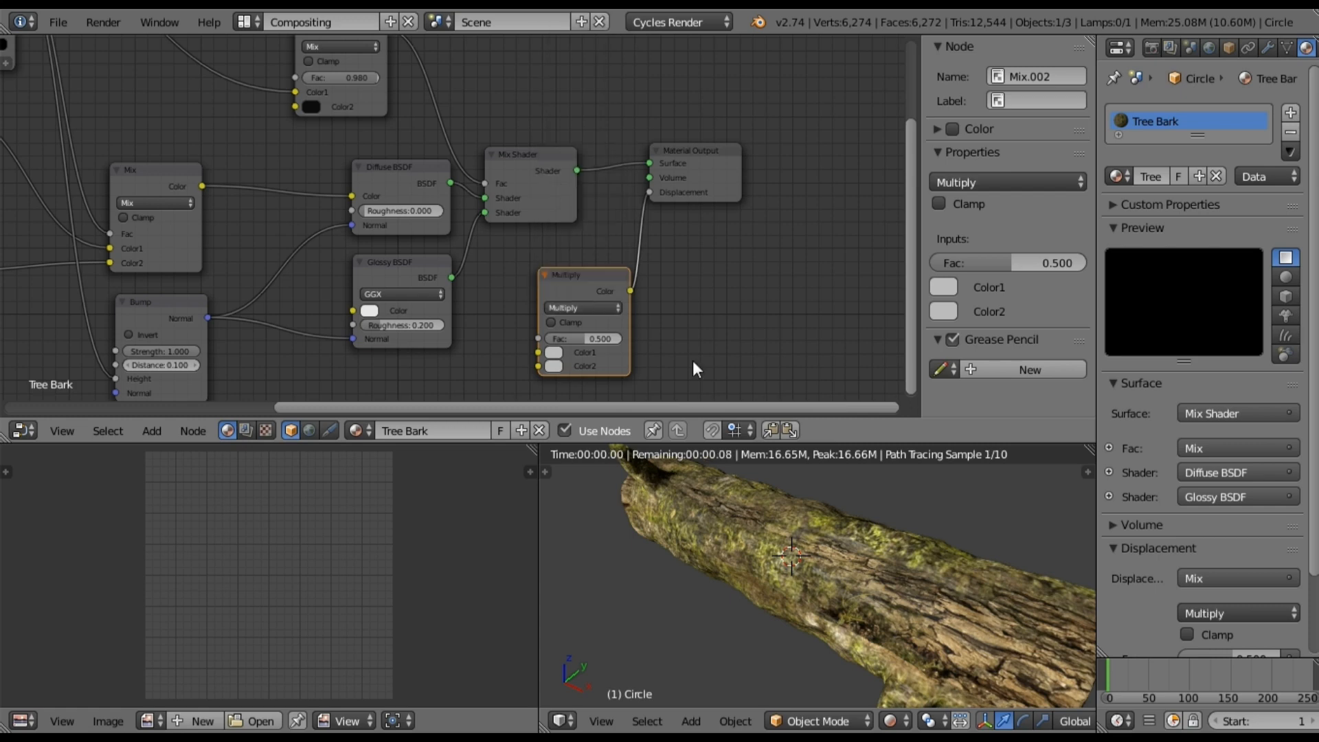
# - Link the Color output of the bark and moss Mix node to the Multiply node's Color2 input
pyautogui.moveTo(664, 275); pyautogui.dragTo(637, 196, button='middle')
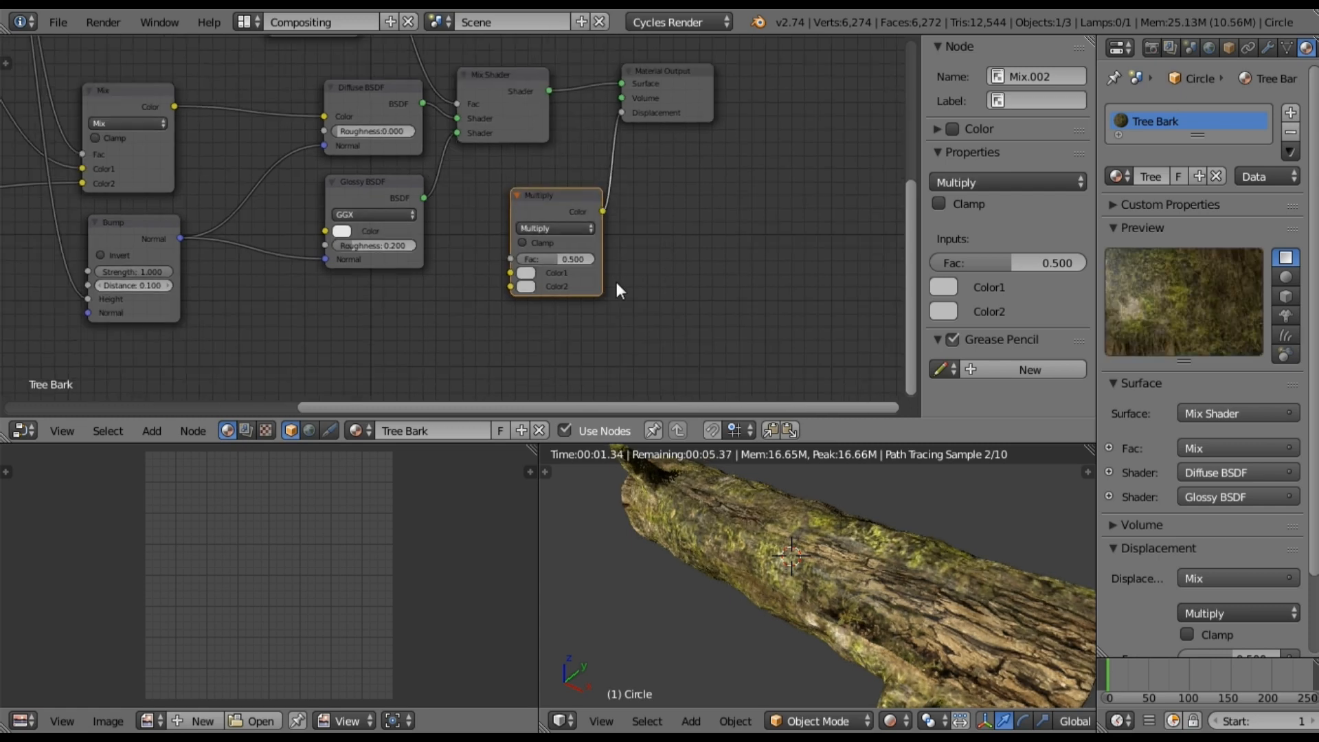
pyautogui.moveTo(503, 305); pyautogui.dragTo(553, 322, button='middle')
pyautogui.moveTo(266, 206); pyautogui.dragTo(455, 220, button='middle')
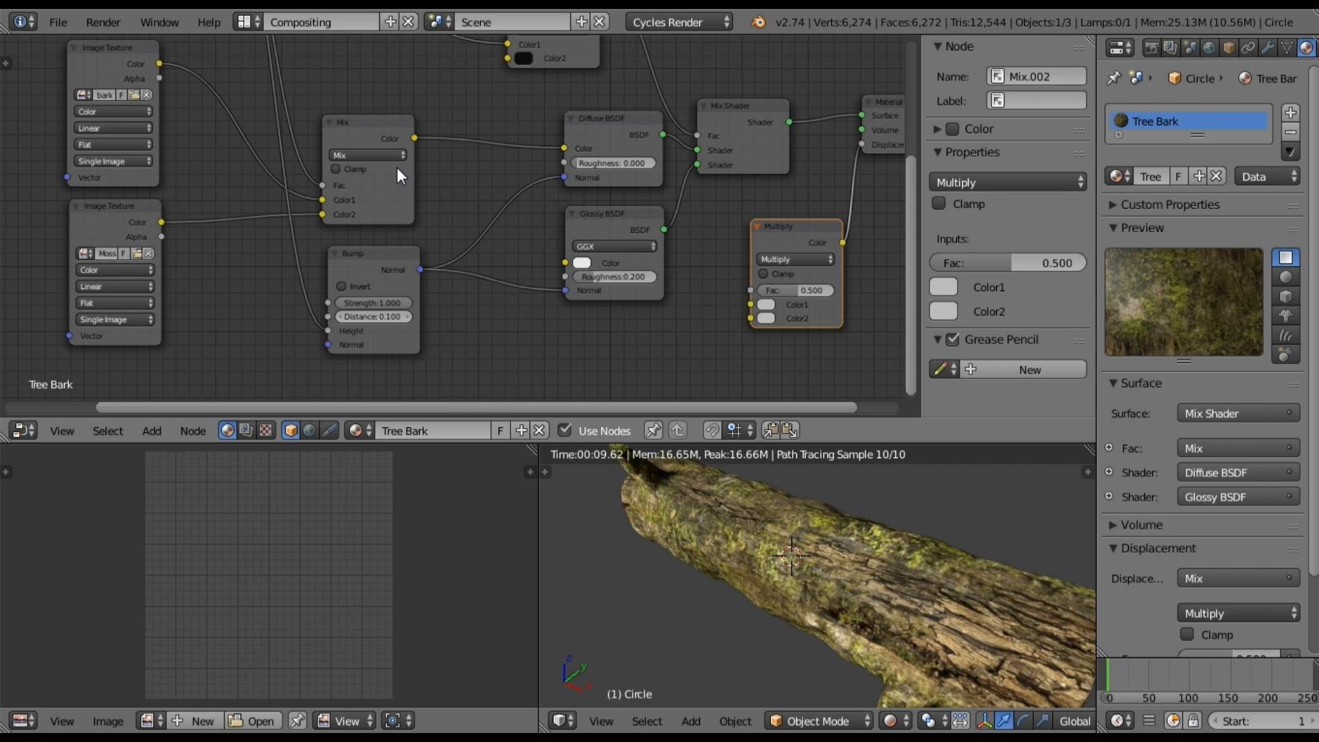
pyautogui.moveTo(414, 139); pyautogui.dragTo(747, 318)
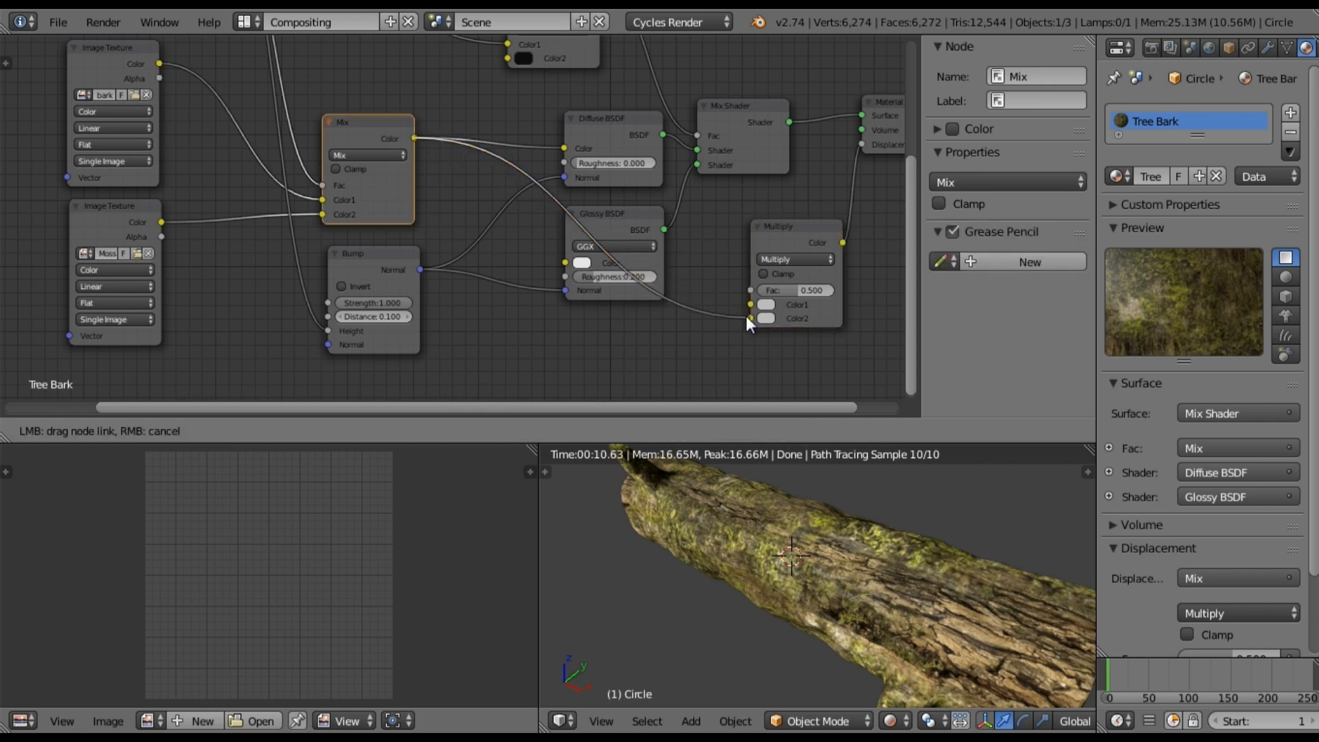
# - Set the Multiply node's Color1 to pure white, with RGB values of 1.000
pyautogui.moveTo(649, 256); pyautogui.dragTo(646, 285, button='middle')
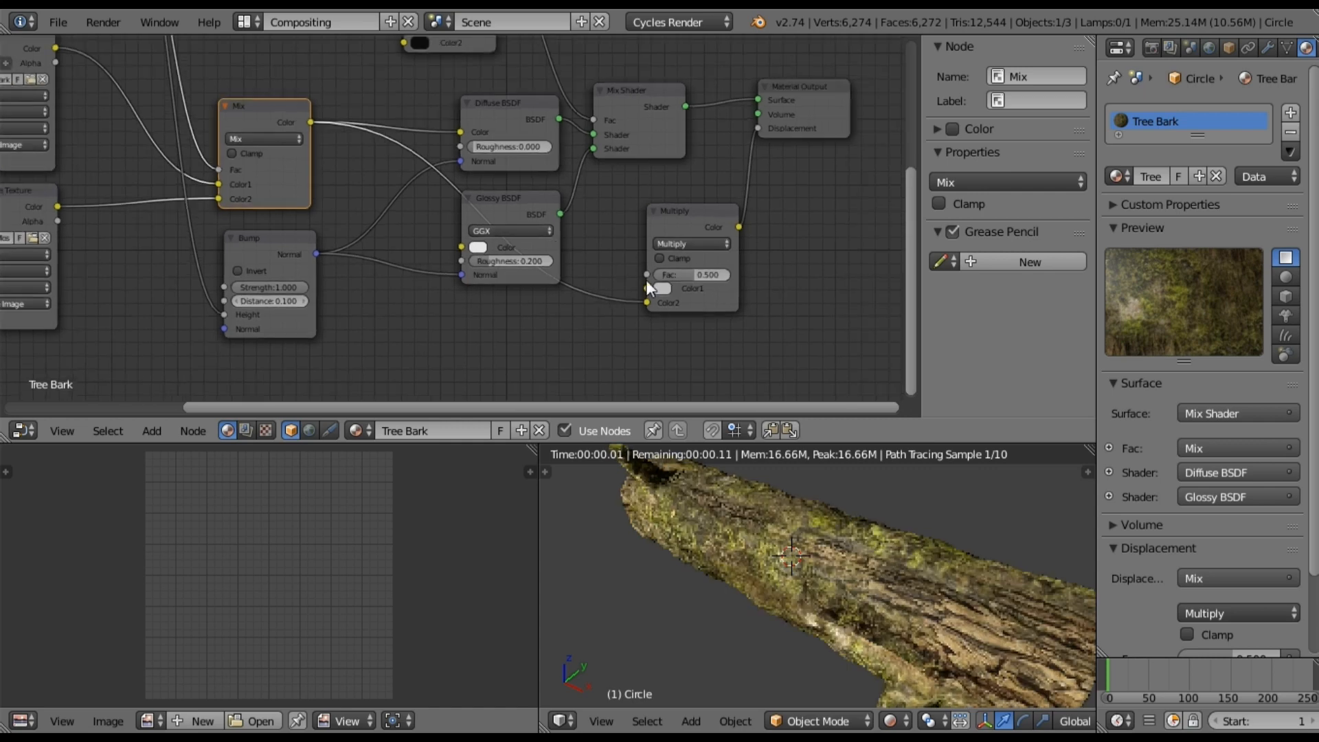
pyautogui.click(664, 289)
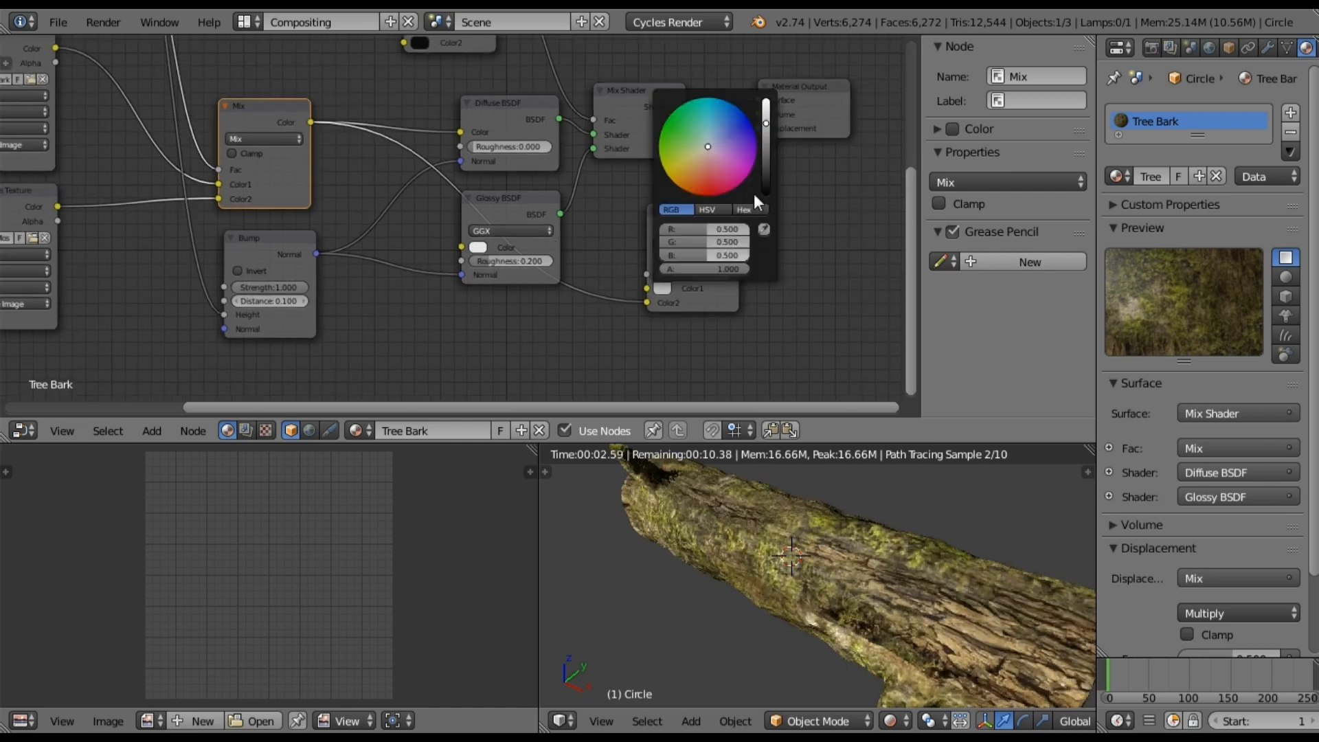
pyautogui.moveTo(766, 127); pyautogui.dragTo(765, 98)
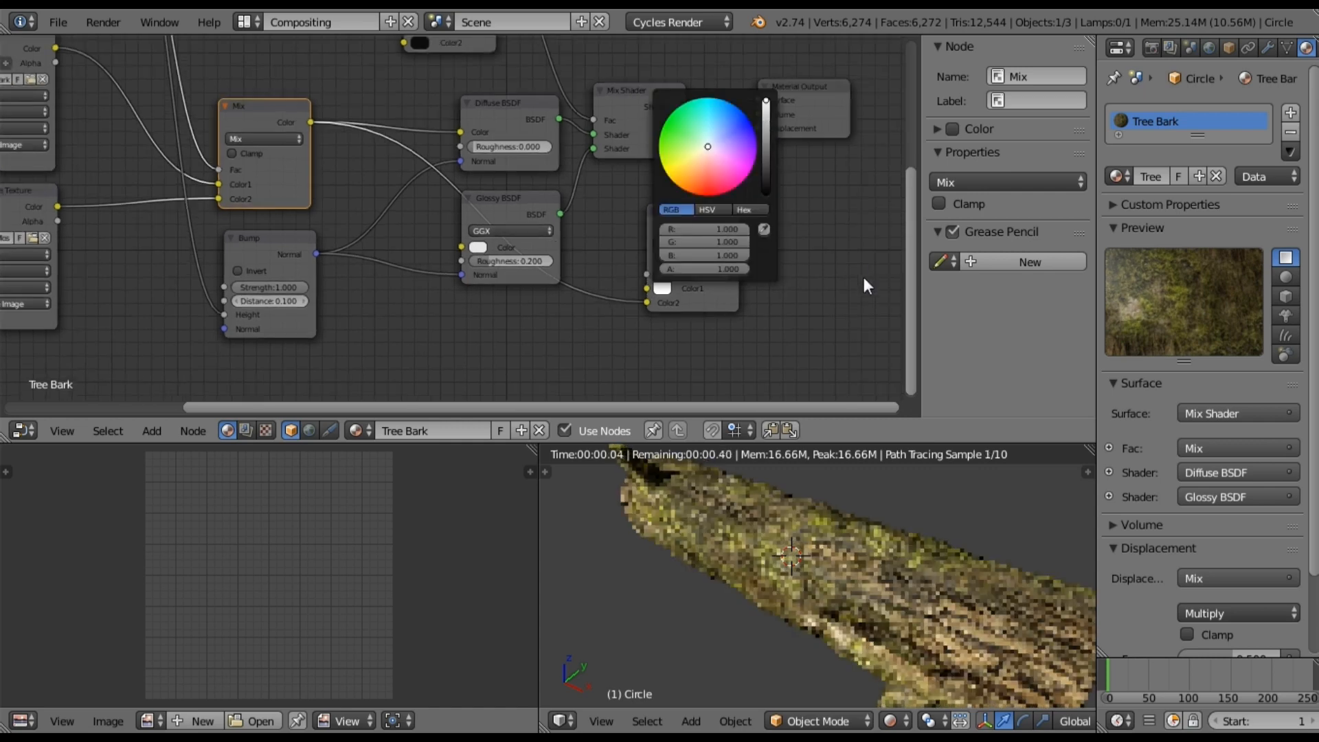
pyautogui.moveTo(790, 259); pyautogui.dragTo(733, 266, button='middle')
# - Set the Multiply node's Fac to 0.1
pyautogui.scroll(3, 732, 270)
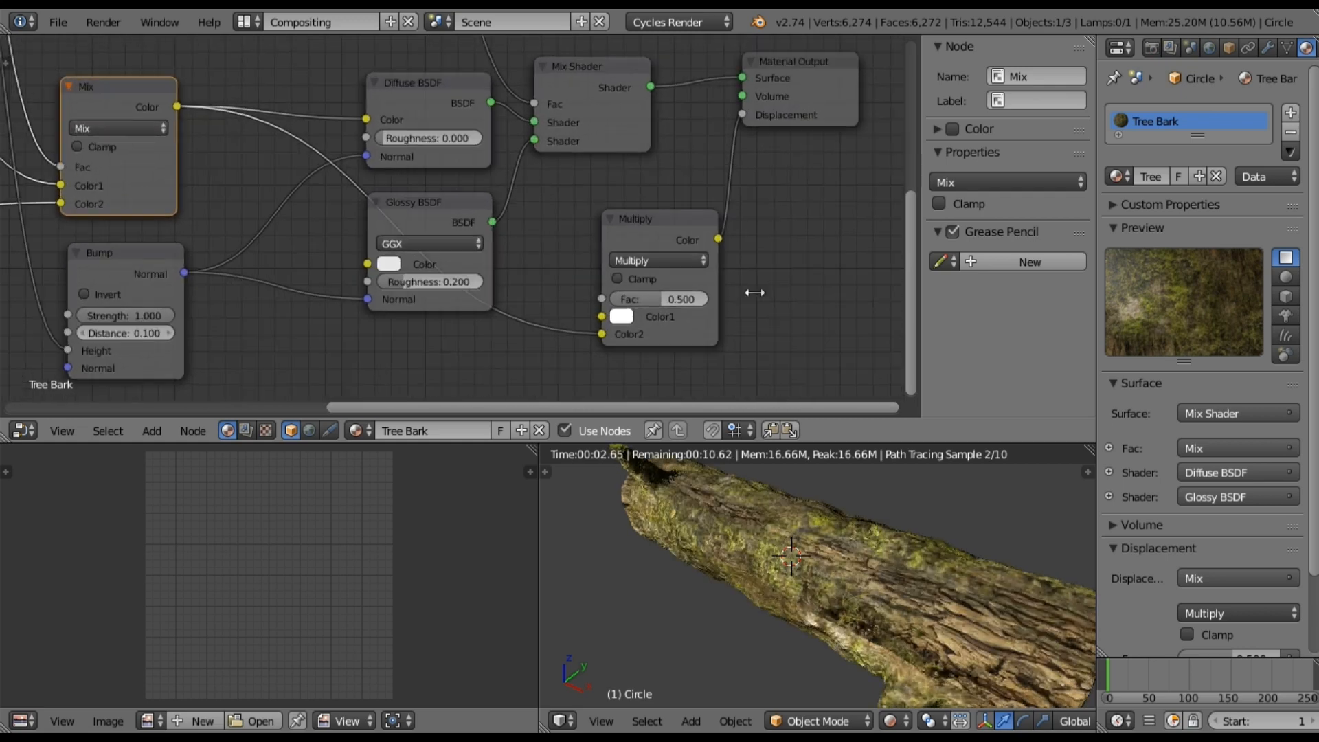
pyautogui.moveTo(713, 314); pyautogui.dragTo(654, 313, button='middle')
pyautogui.click(654, 314)
pyautogui.press('BackSpace')
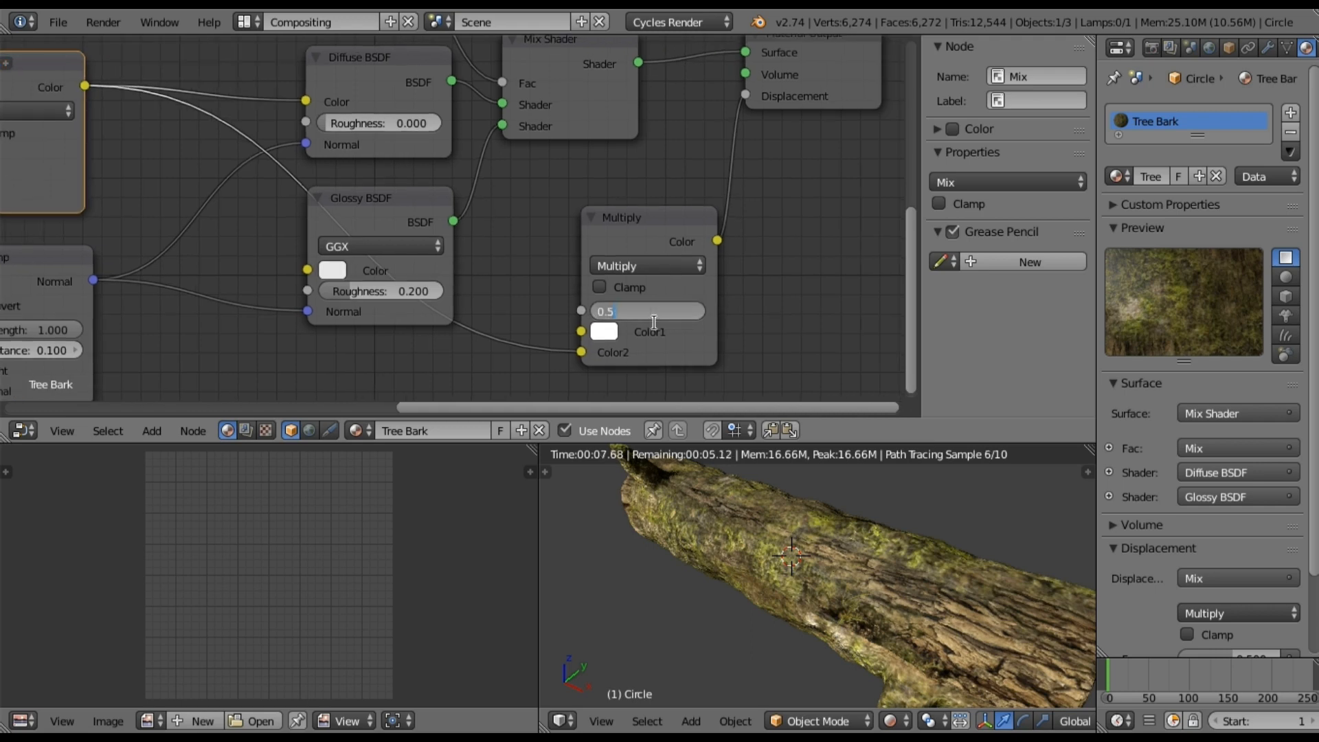
pyautogui.write('0.1')
pyautogui.press('Return')
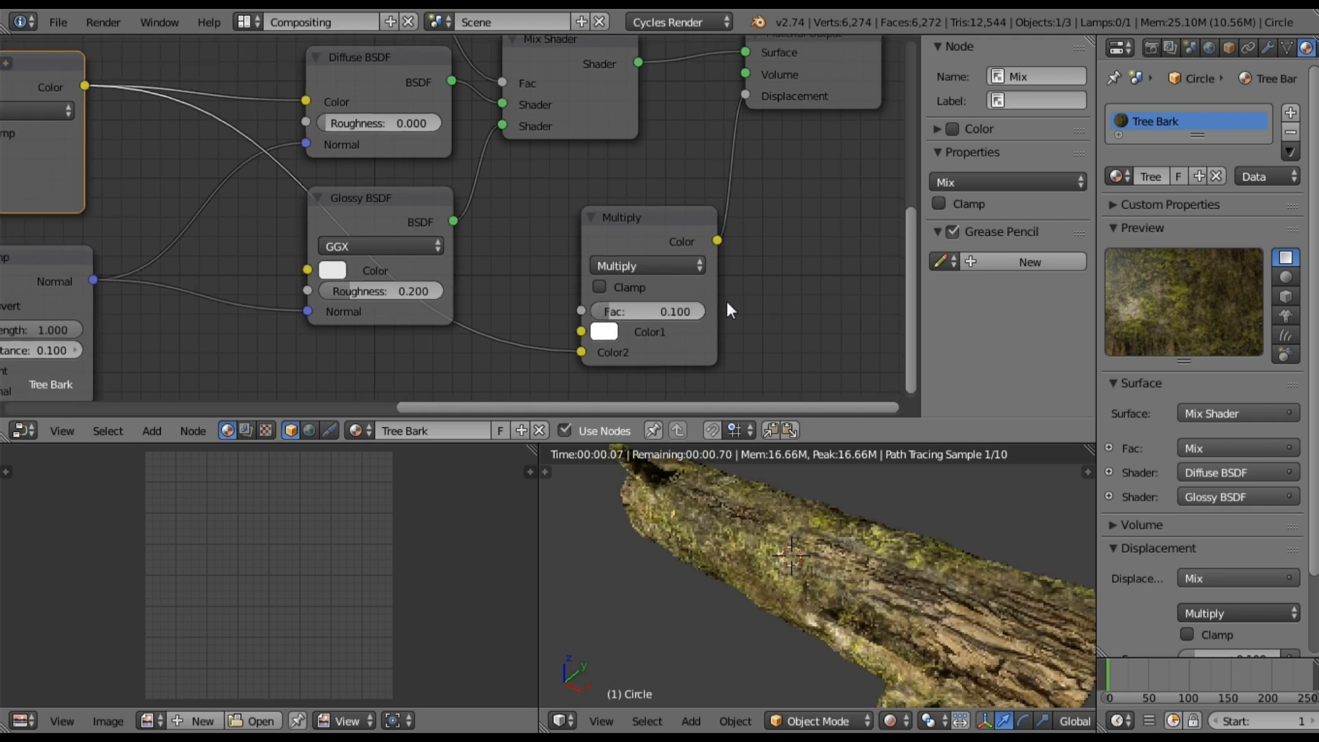
pyautogui.moveTo(229, 218); pyautogui.dragTo(390, 209, button='middle')
pyautogui.moveTo(420, 213); pyautogui.dragTo(824, 243, button='middle')
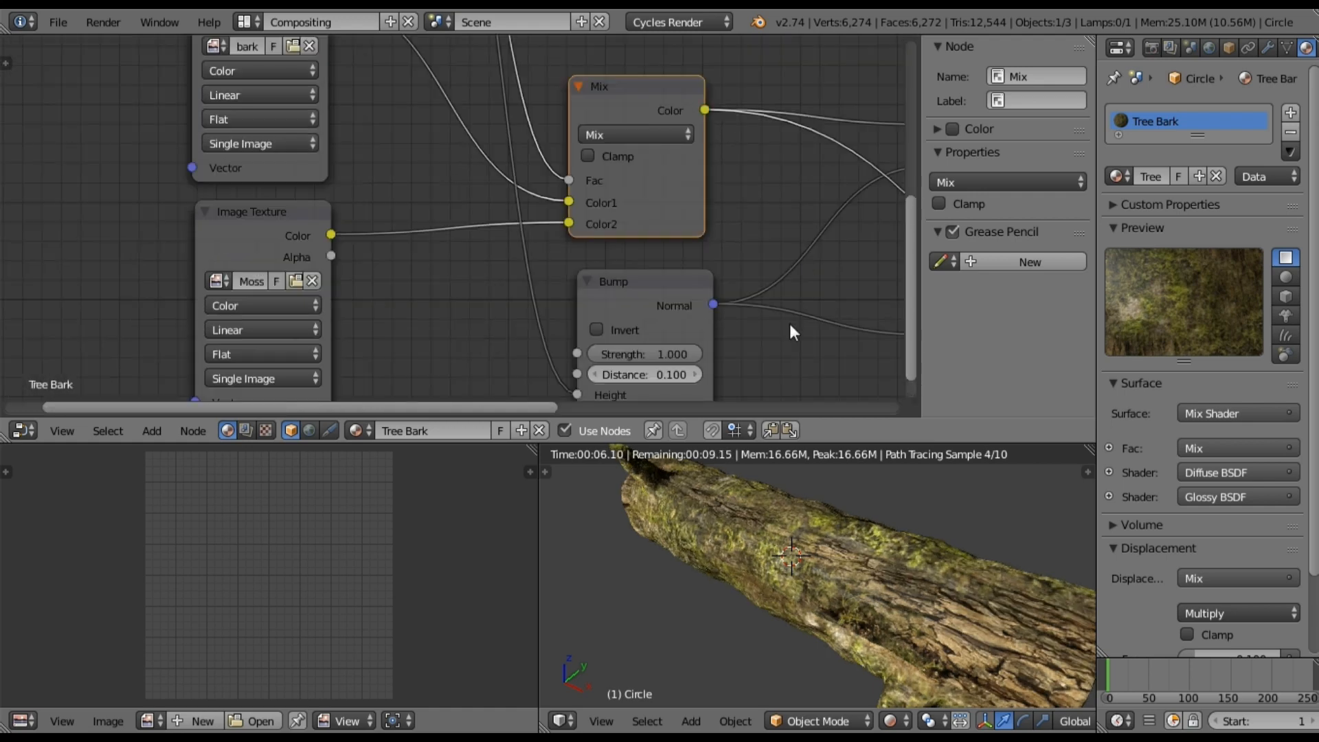
pyautogui.moveTo(666, 289); pyautogui.dragTo(370, 226, button='middle')
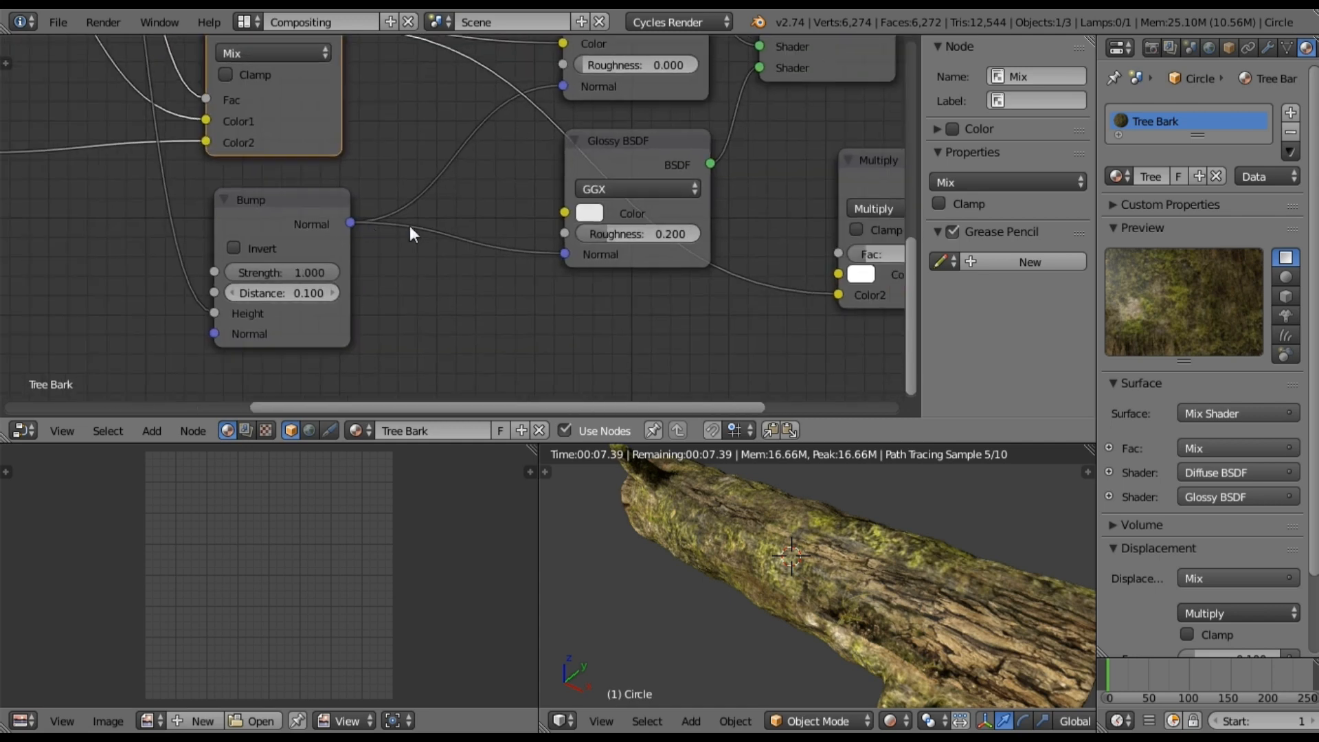
# - Set the Fac of the displacement Multiply node to 0.2
pyautogui.moveTo(723, 296); pyautogui.dragTo(639, 283, button='middle')
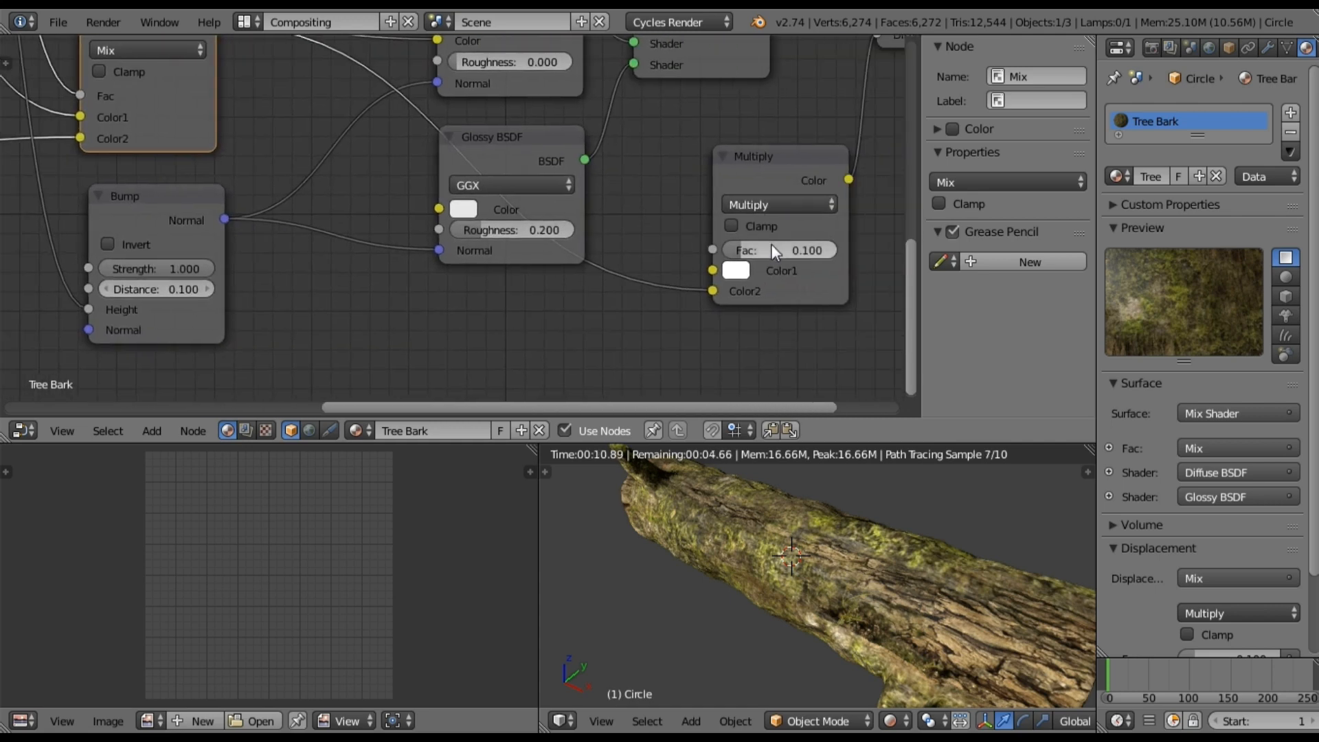
pyautogui.doubleClick(771, 246)
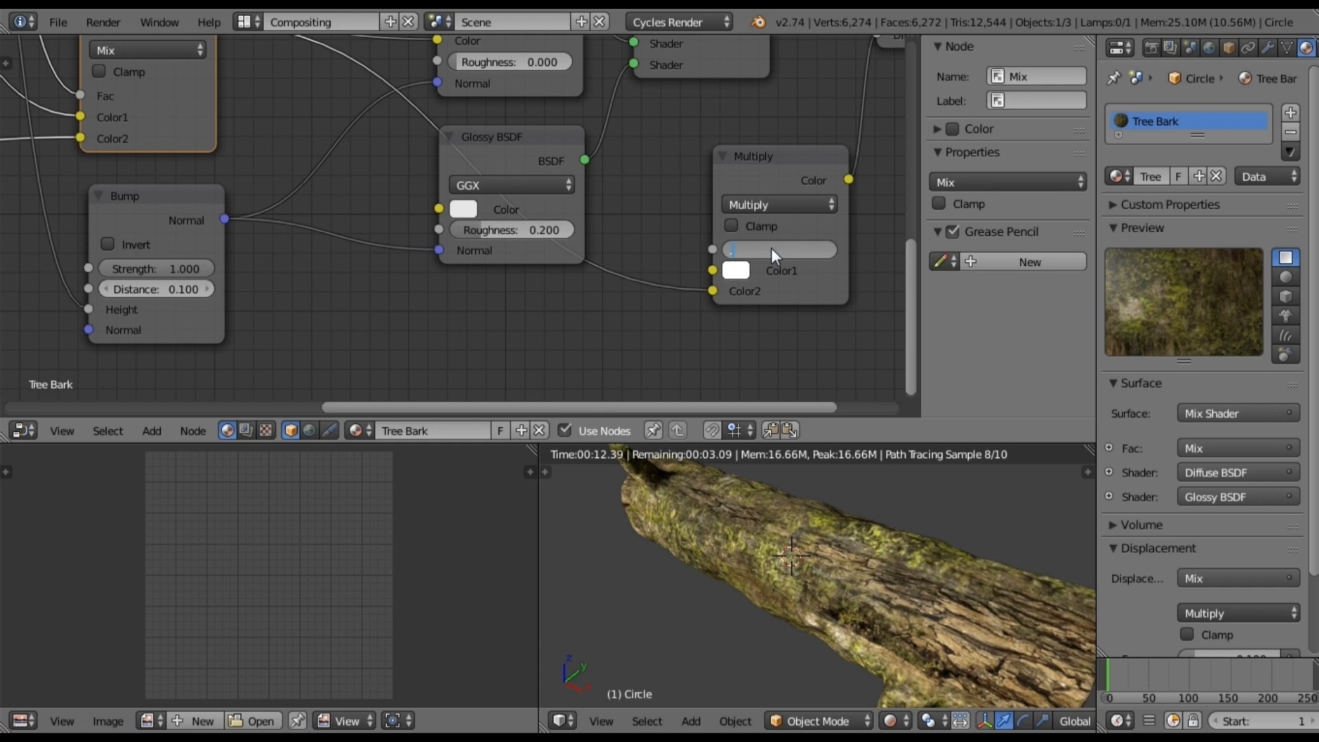
pyautogui.write('0.2')
pyautogui.press('Return')
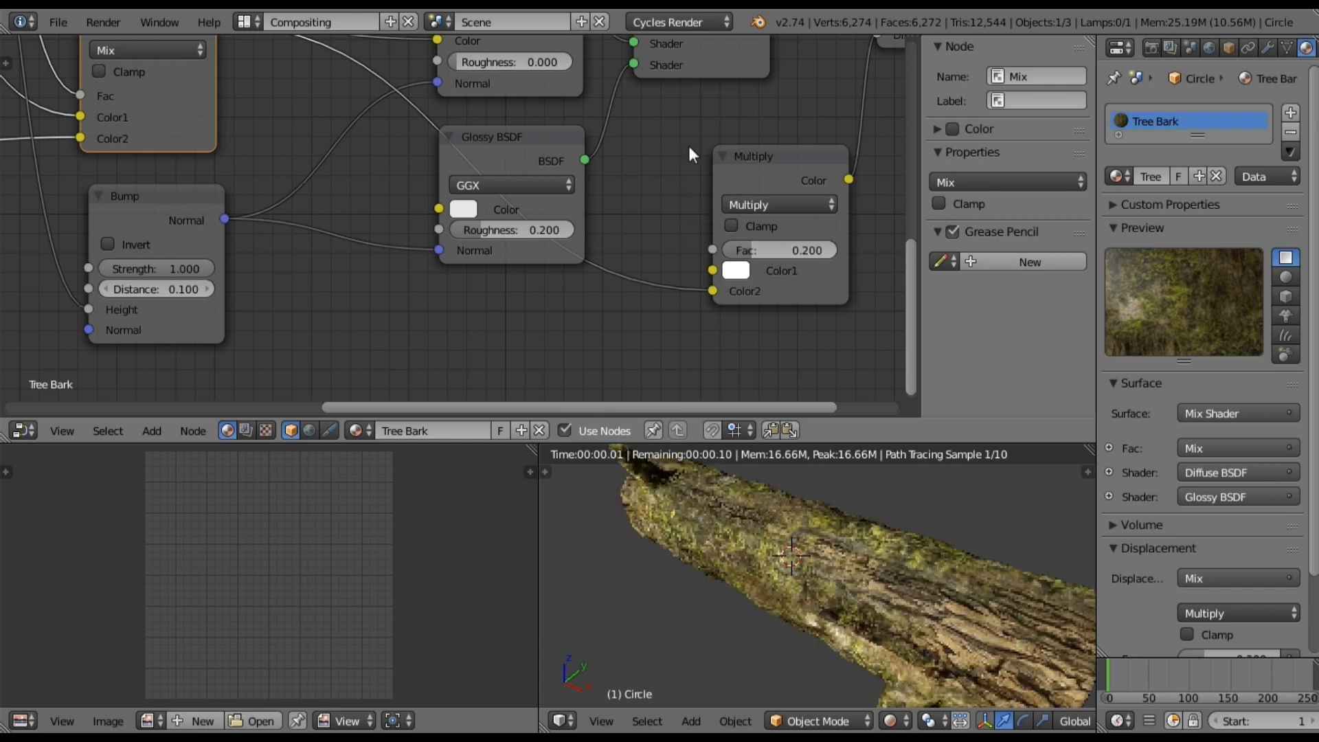
# - Add a Mapping node before the moss Image Texture and link its Vector output to that texture's Vector input
pyautogui.moveTo(276, 187); pyautogui.dragTo(259, 200, button='middle')
pyautogui.moveTo(346, 209); pyautogui.dragTo(789, 241, button='middle')
pyautogui.moveTo(392, 165); pyautogui.dragTo(563, 184, button='middle')
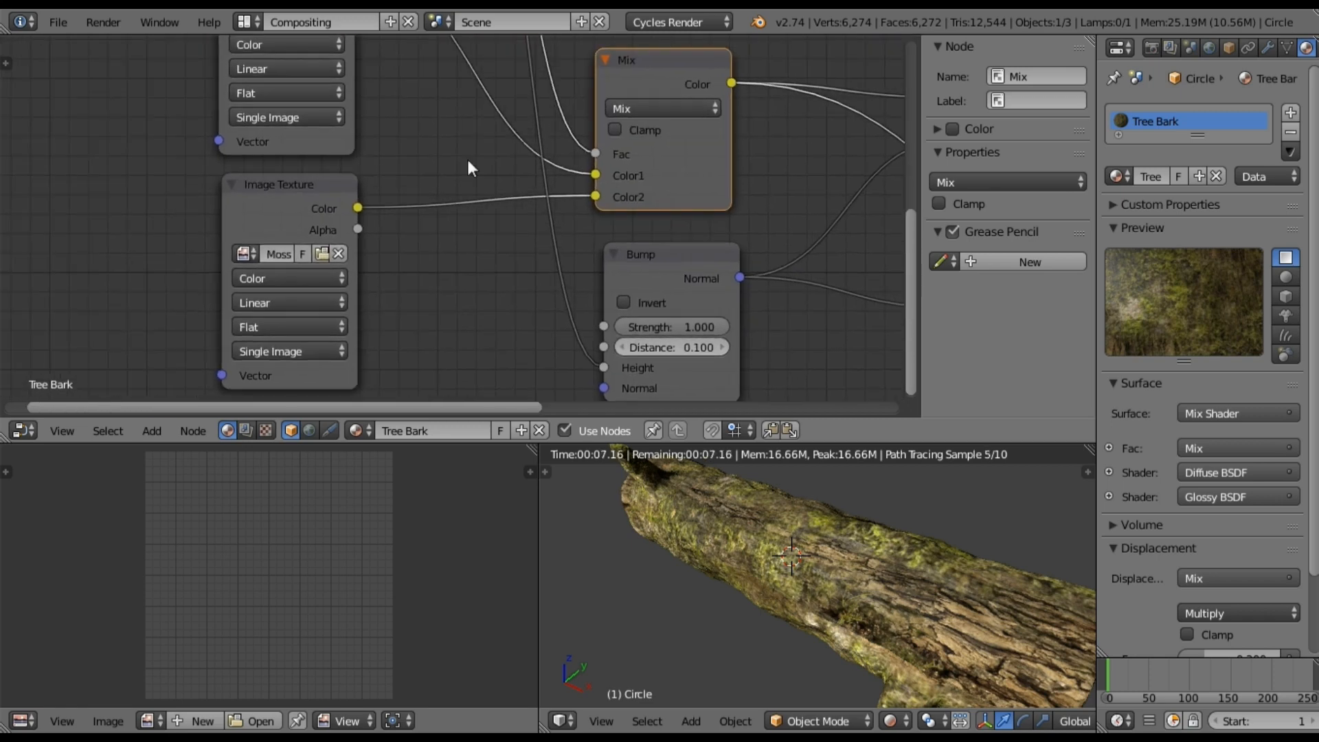
pyautogui.scroll(-3, 468, 162)
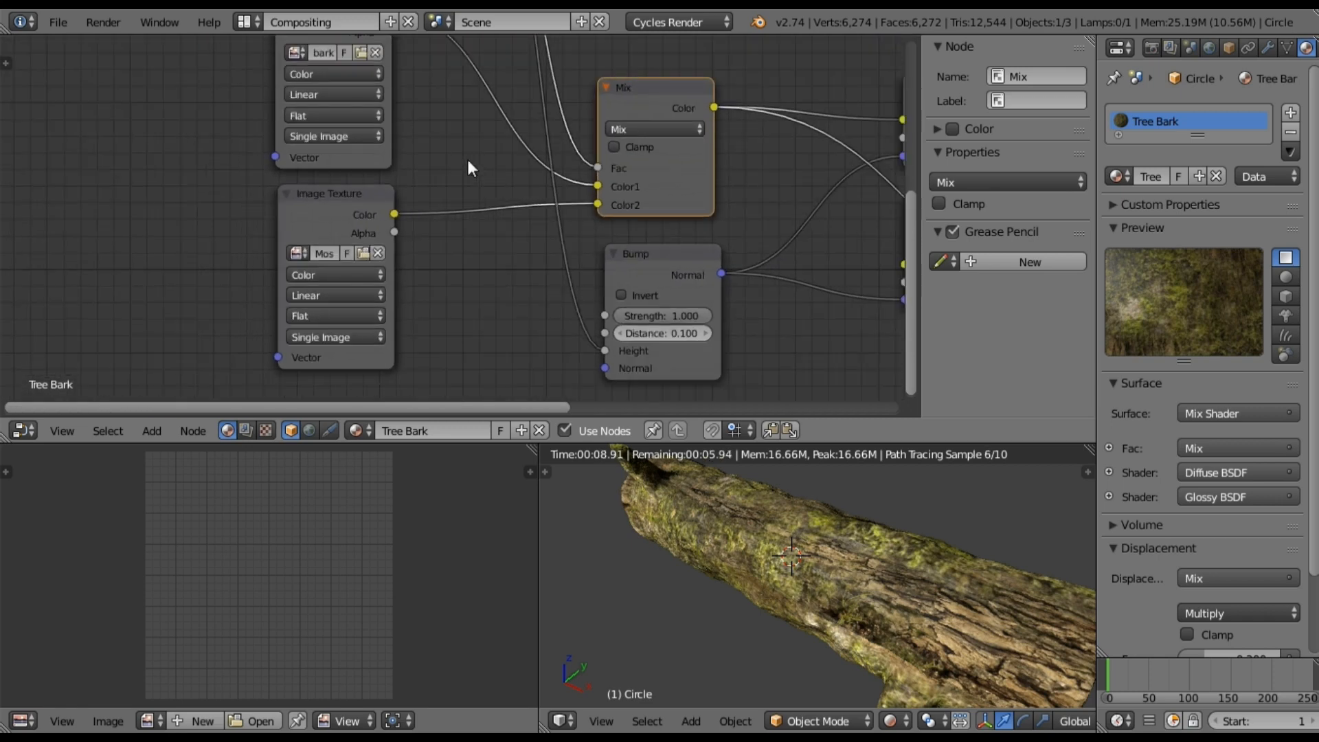
pyautogui.scroll(-1, 455, 165)
pyautogui.scroll(-1, 455, 165)
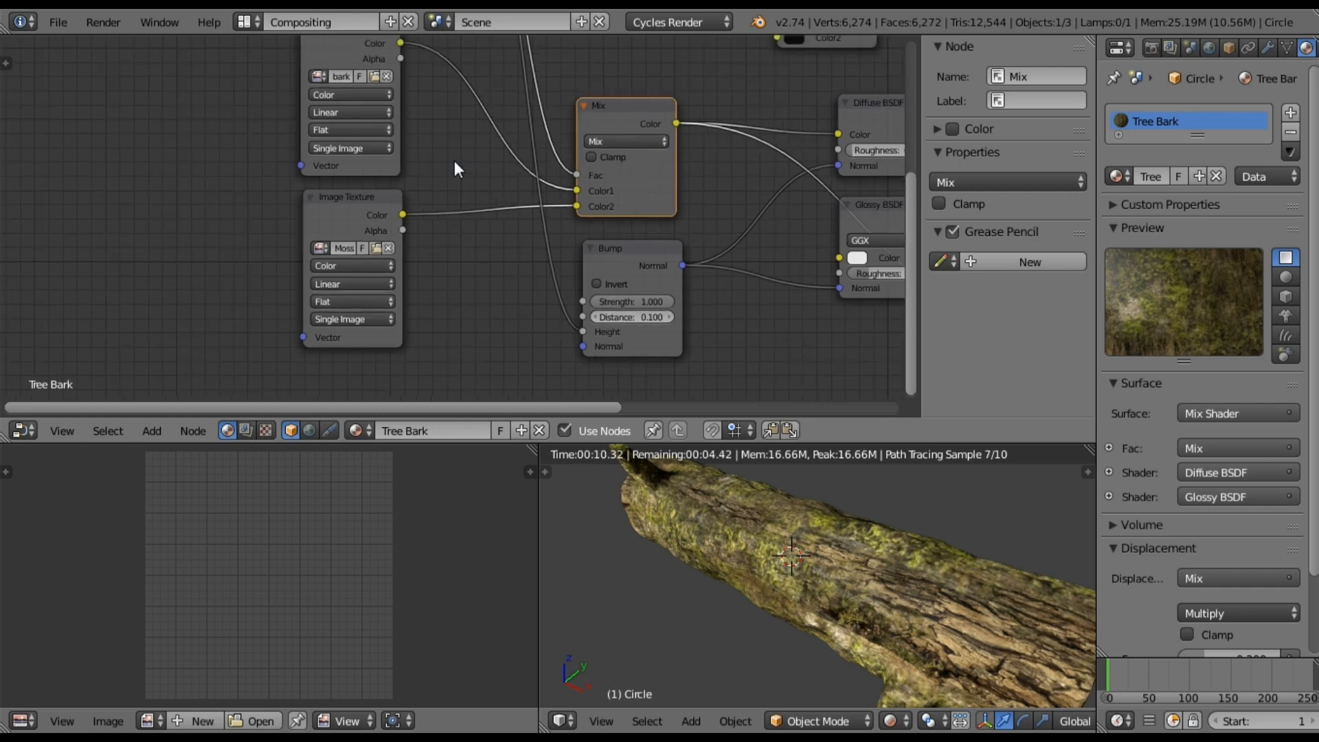
pyautogui.scroll(-1, 471, 145)
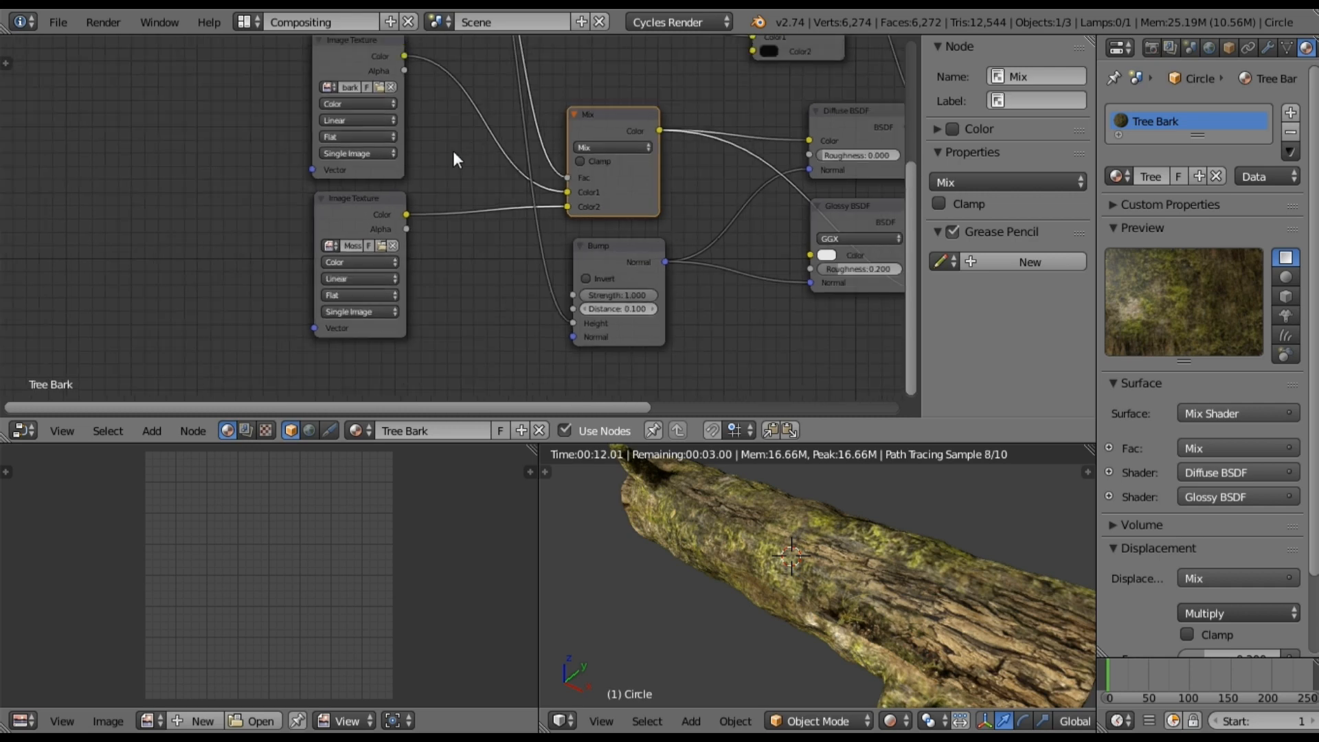
pyautogui.moveTo(600, 173); pyautogui.dragTo(853, 200, button='middle')
pyautogui.click(148, 431)
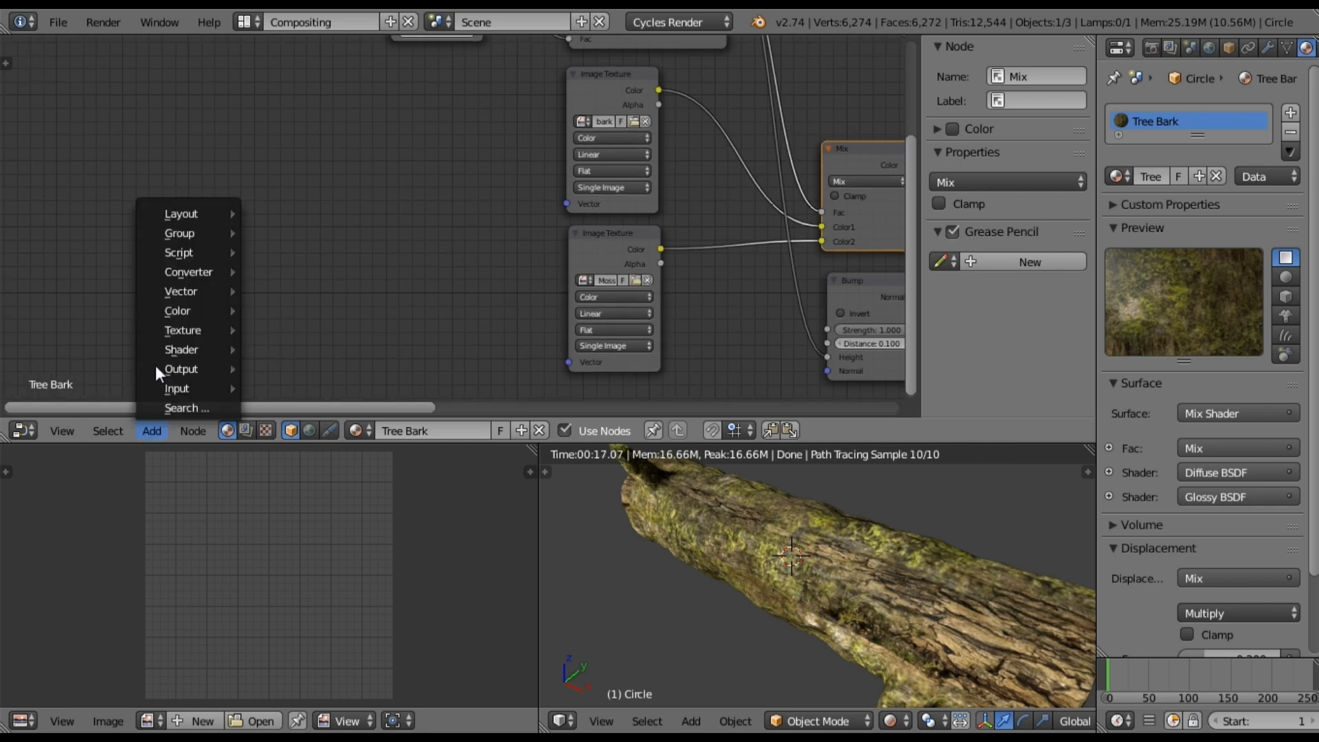
pyautogui.moveTo(180, 292)
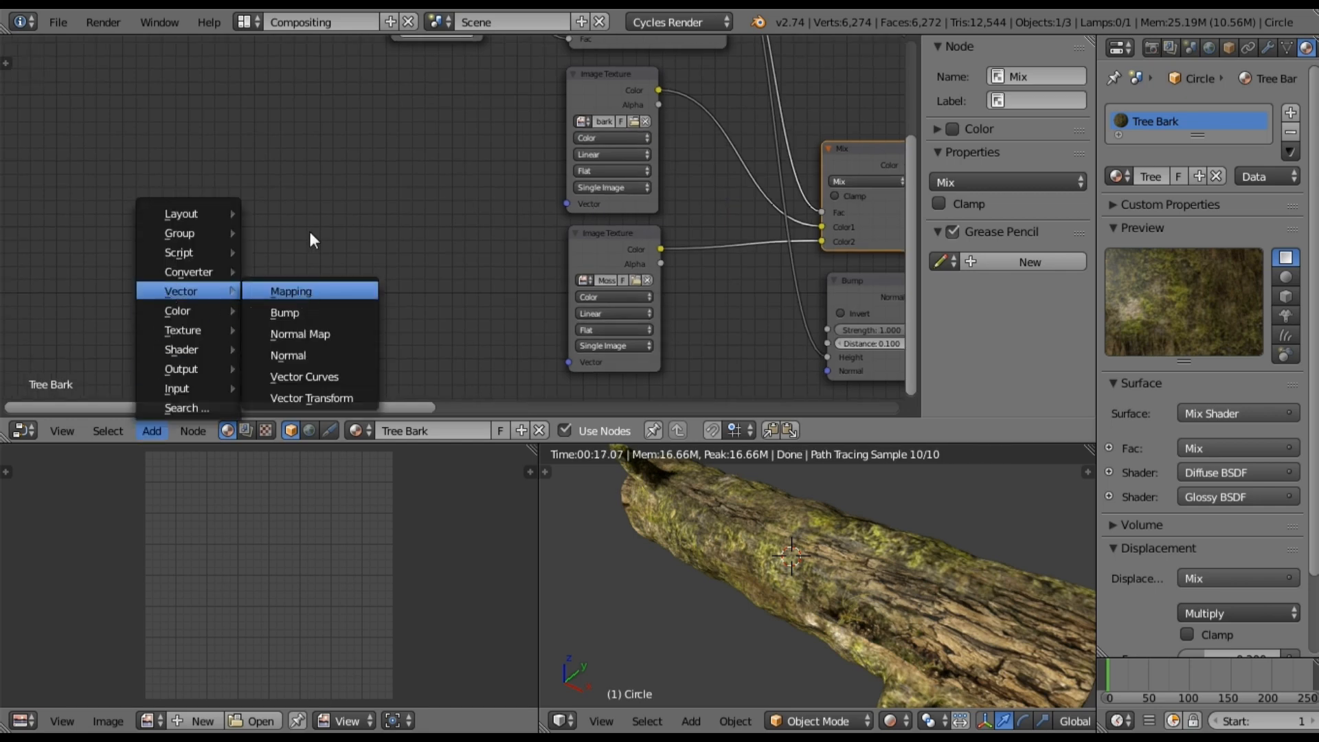
pyautogui.click(302, 290)
pyautogui.click(273, 197)
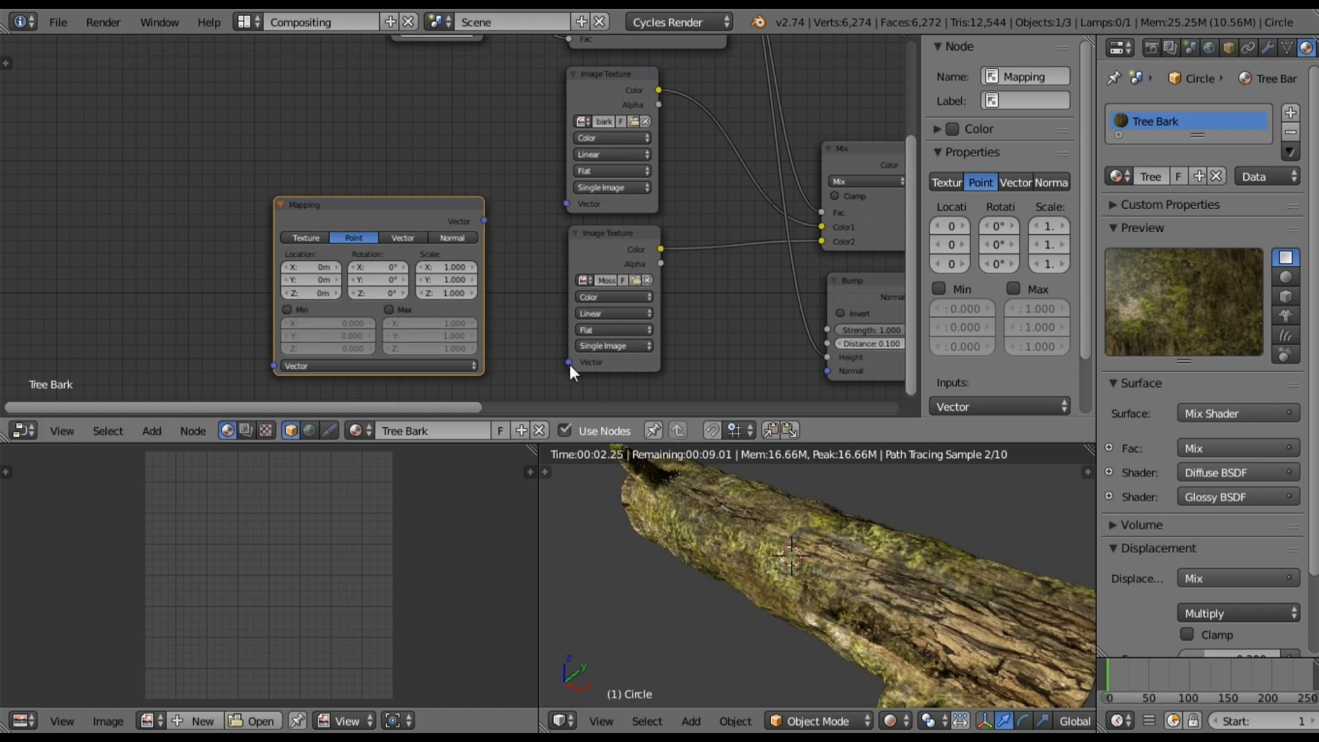
pyautogui.moveTo(484, 221); pyautogui.dragTo(570, 364)
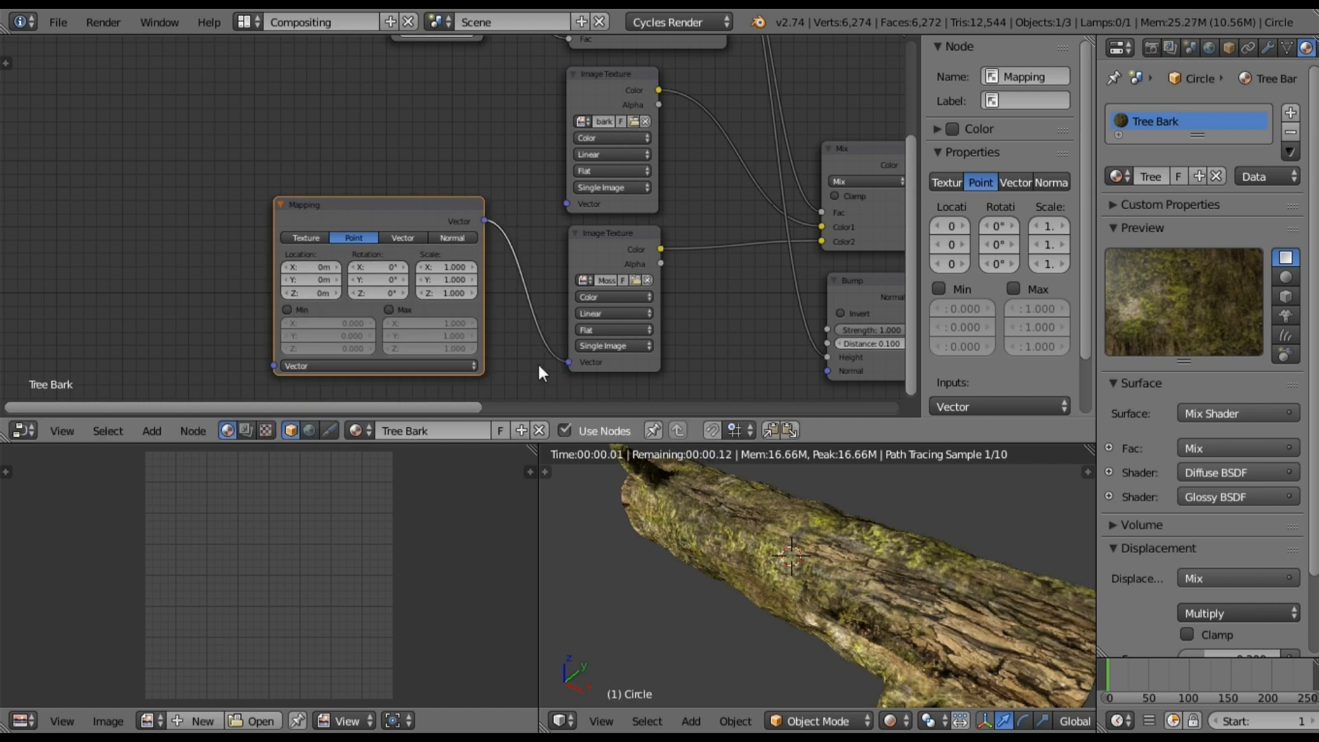
# - Add a Texture Coordinate node beside the Mapping node and link its UV output to the Mapping node's Vector input
pyautogui.click(153, 430)
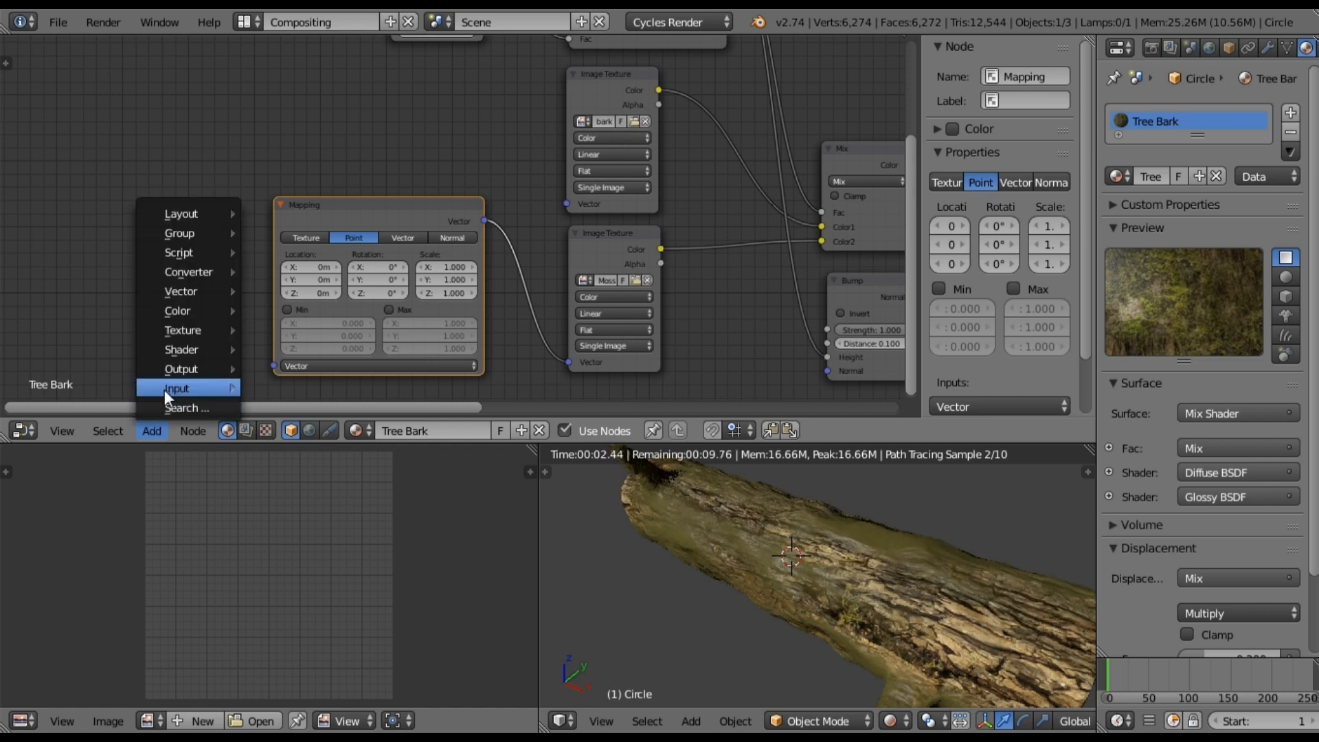
pyautogui.moveTo(164, 390)
pyautogui.click(295, 383)
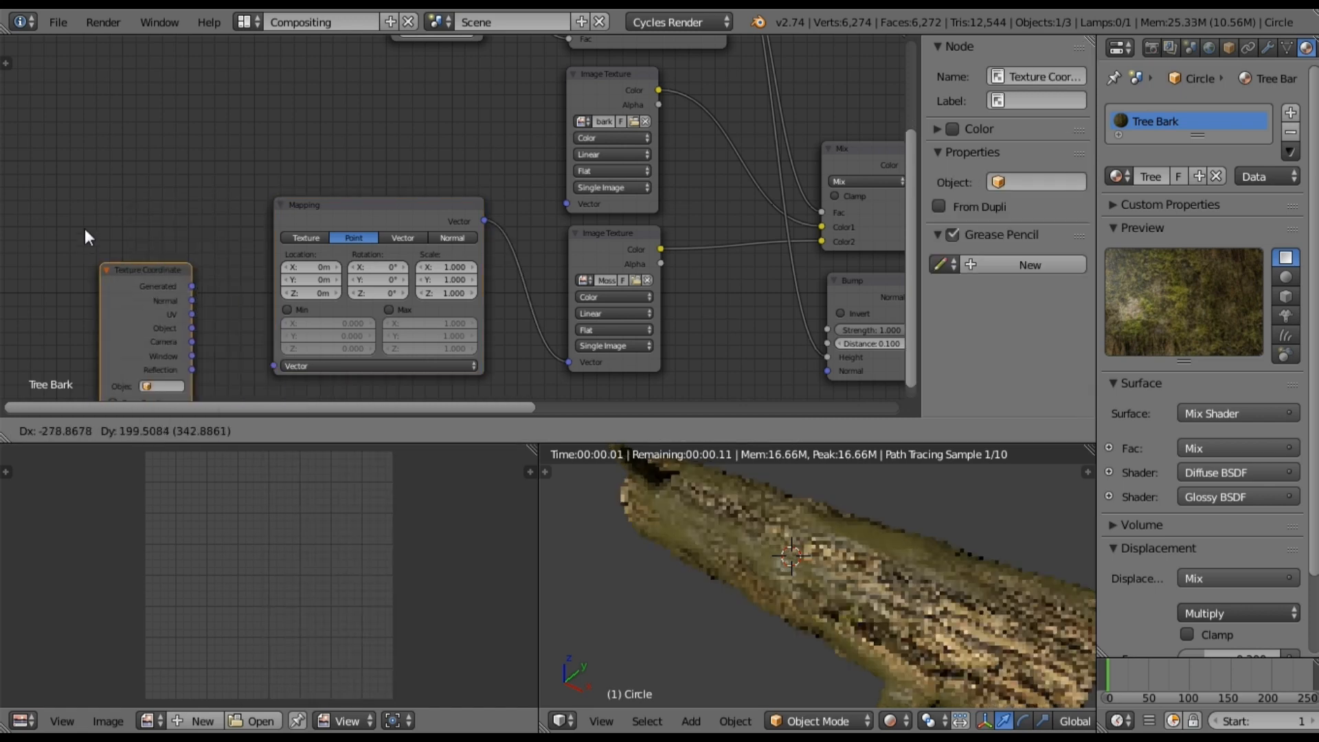
pyautogui.click(85, 218)
pyautogui.moveTo(177, 272); pyautogui.dragTo(274, 366)
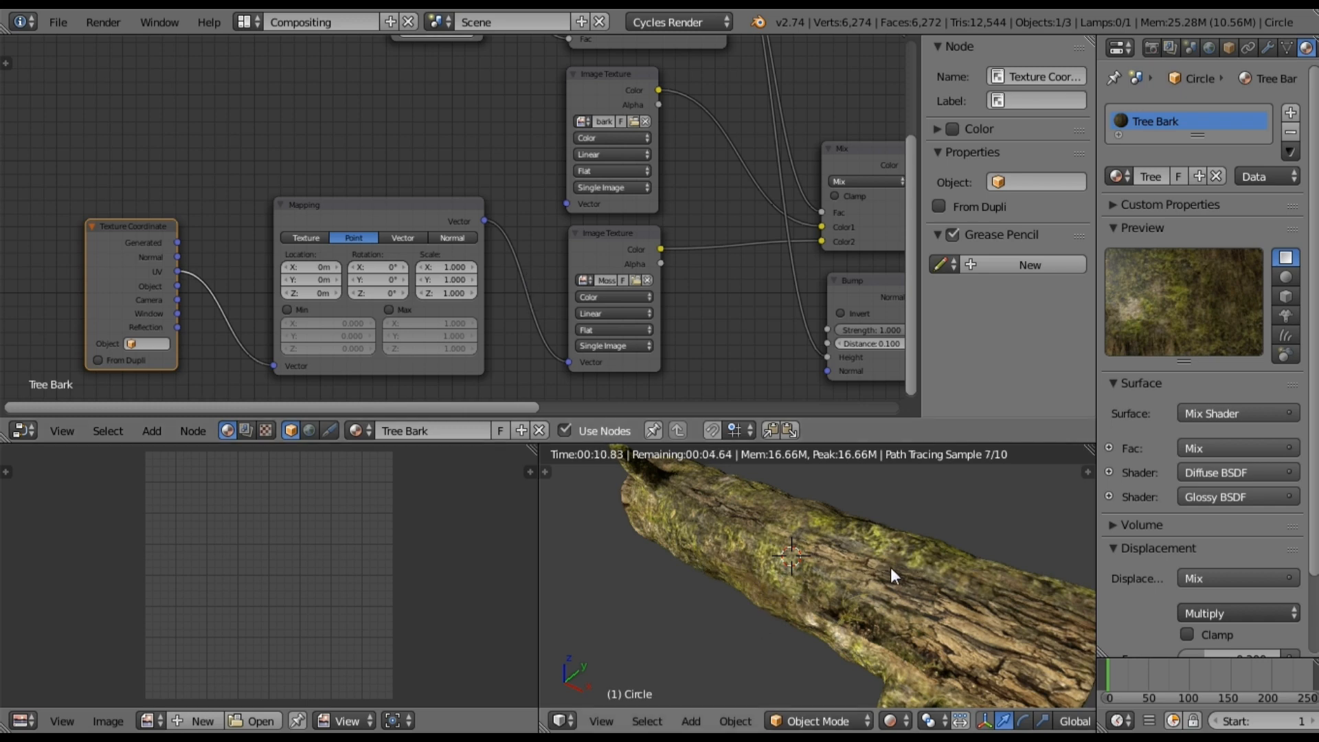
# - Set the moss Mapping node's scale to 3 on X, Y and Z
pyautogui.click(452, 265)
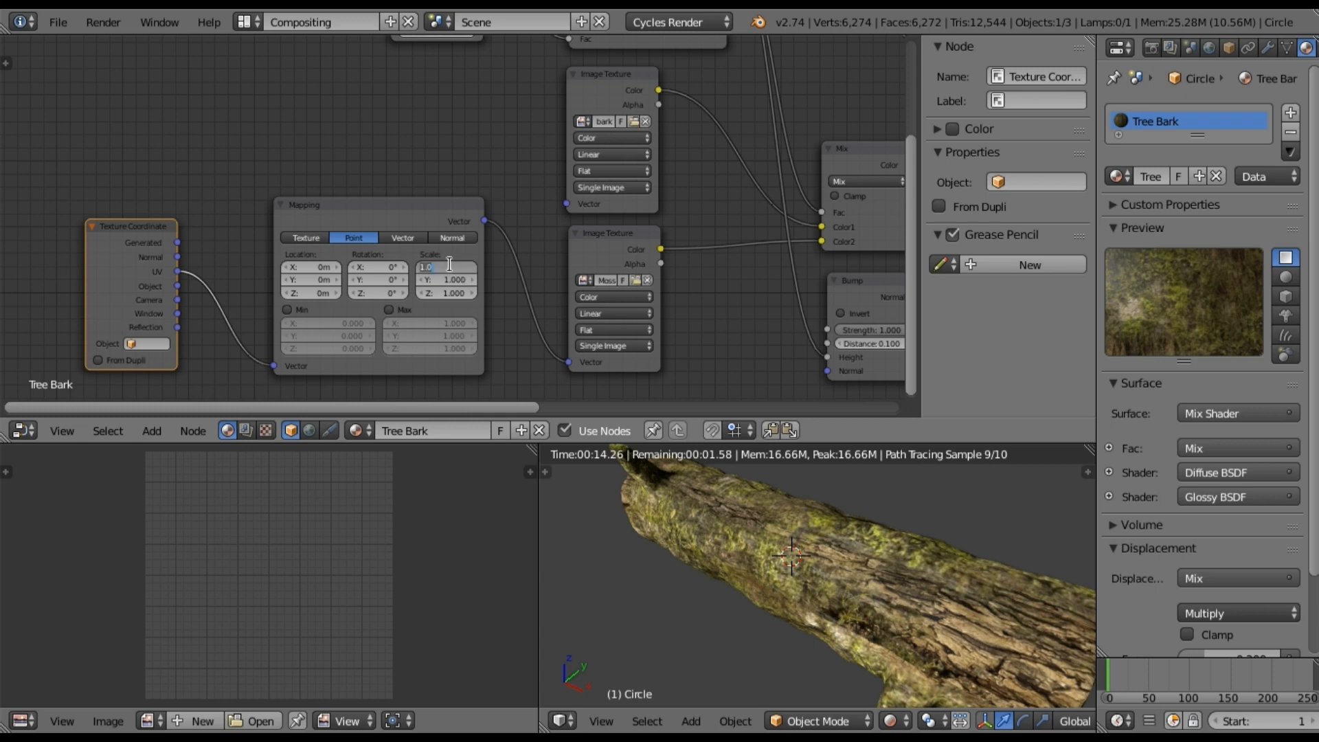
pyautogui.write('3')
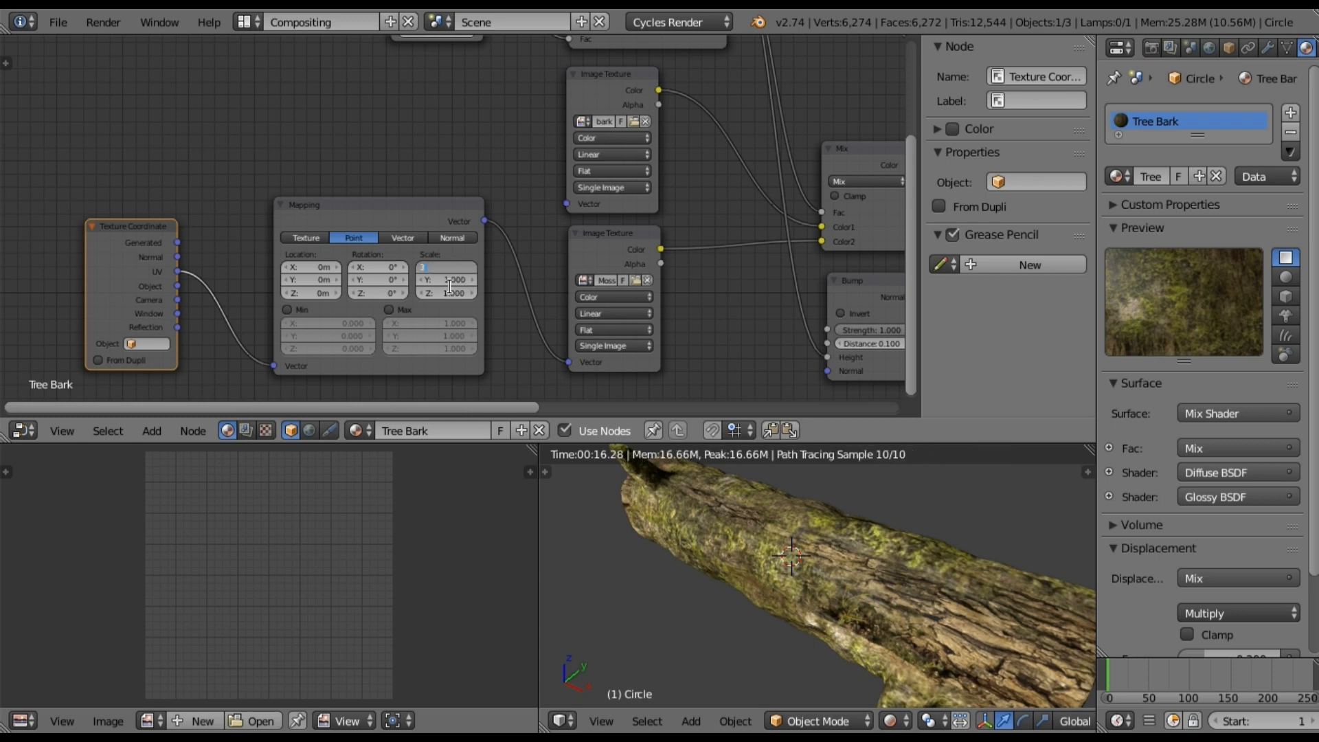
pyautogui.press('Tab')
pyautogui.write('3')
pyautogui.press('Return')
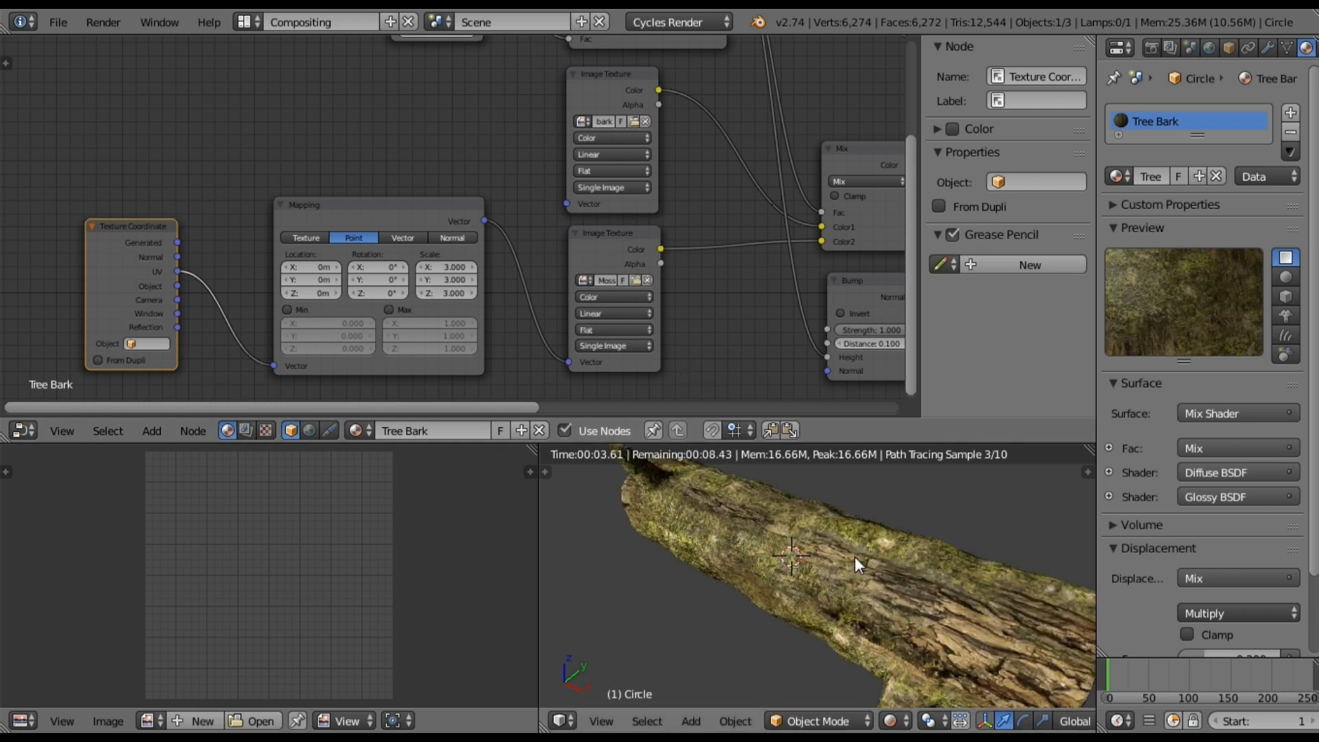
pyautogui.scroll(2, 855, 556)
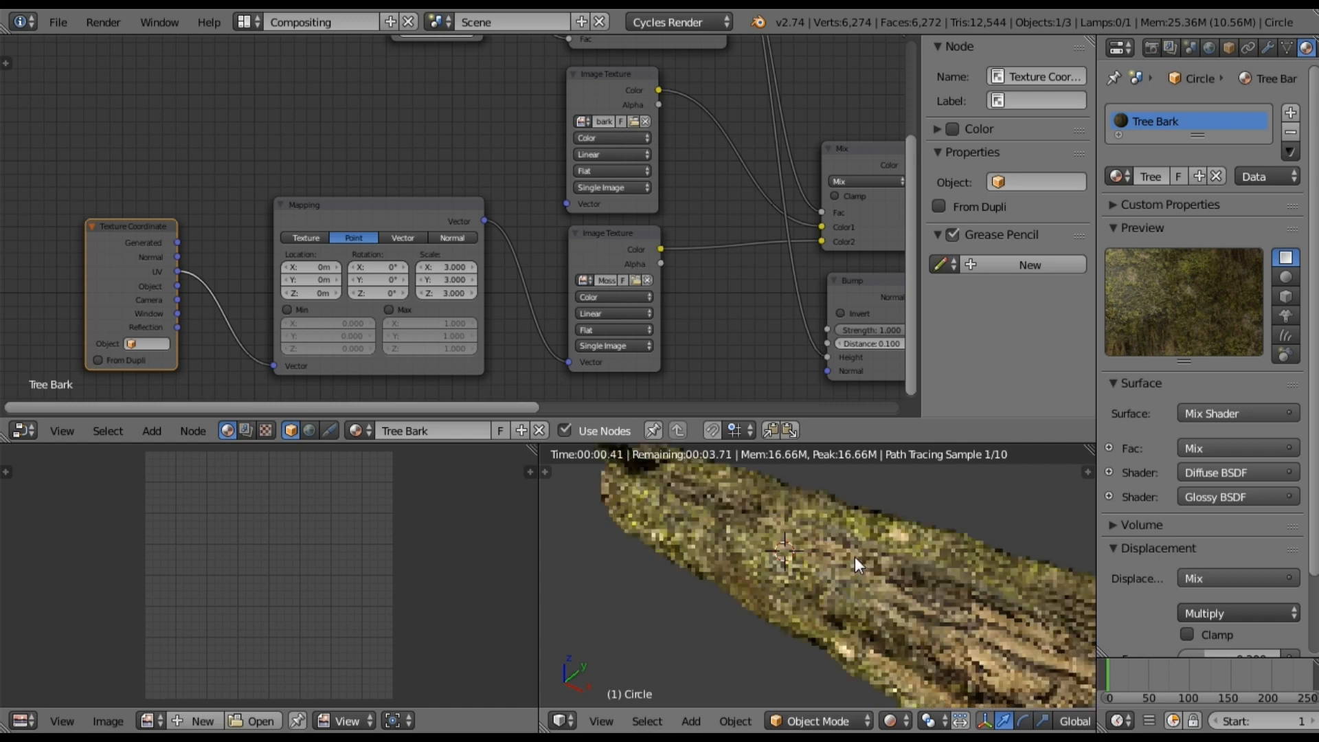
pyautogui.scroll(1, 855, 556)
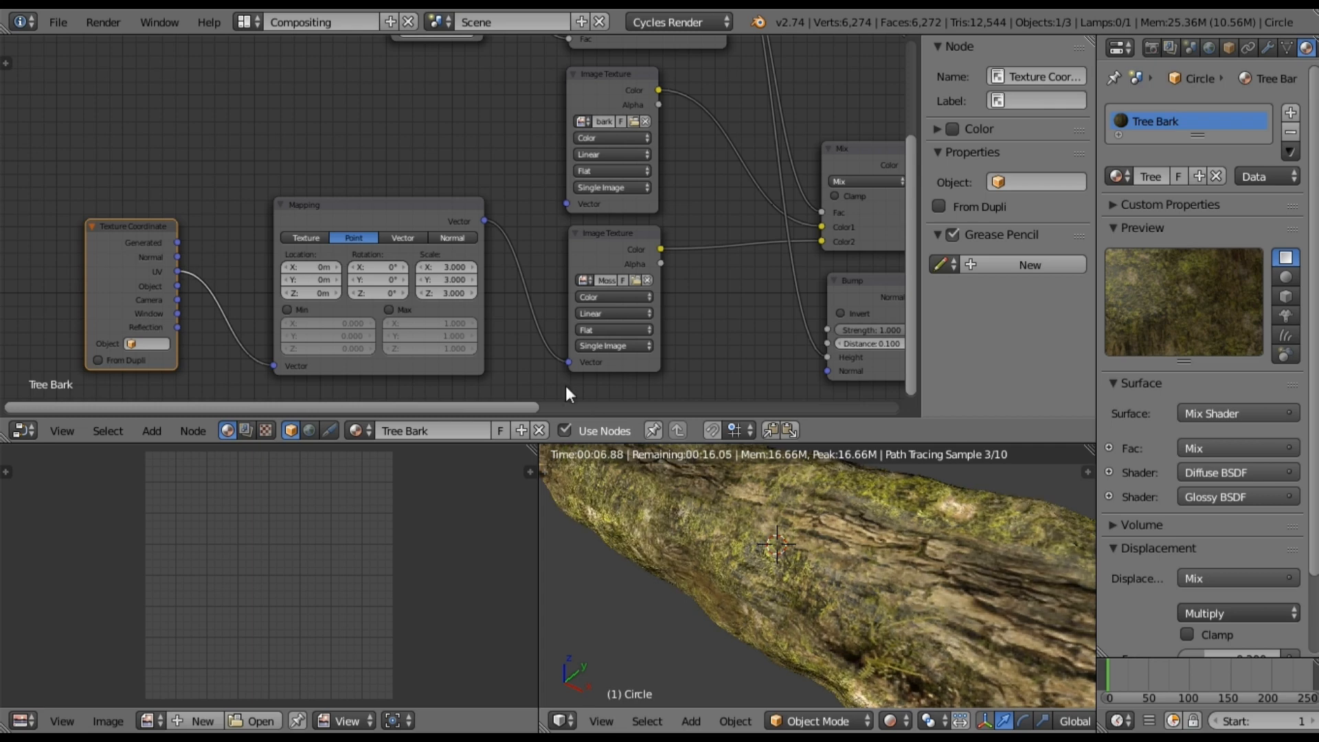
# - Set the moss Mapping node's scale to 5 on X, Y and Z
pyautogui.click(455, 266)
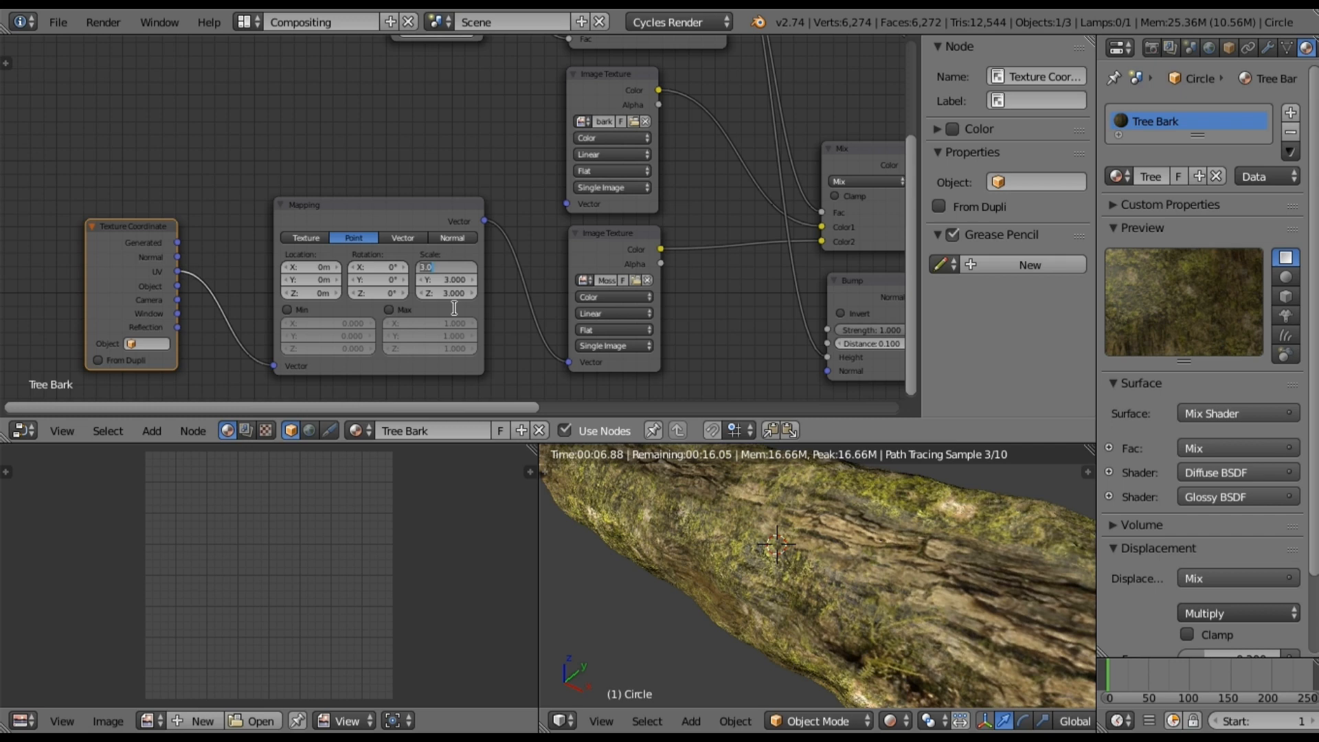
pyautogui.write('5')
pyautogui.press('Tab')
pyautogui.write('5')
pyautogui.press('Tab')
pyautogui.write('5')
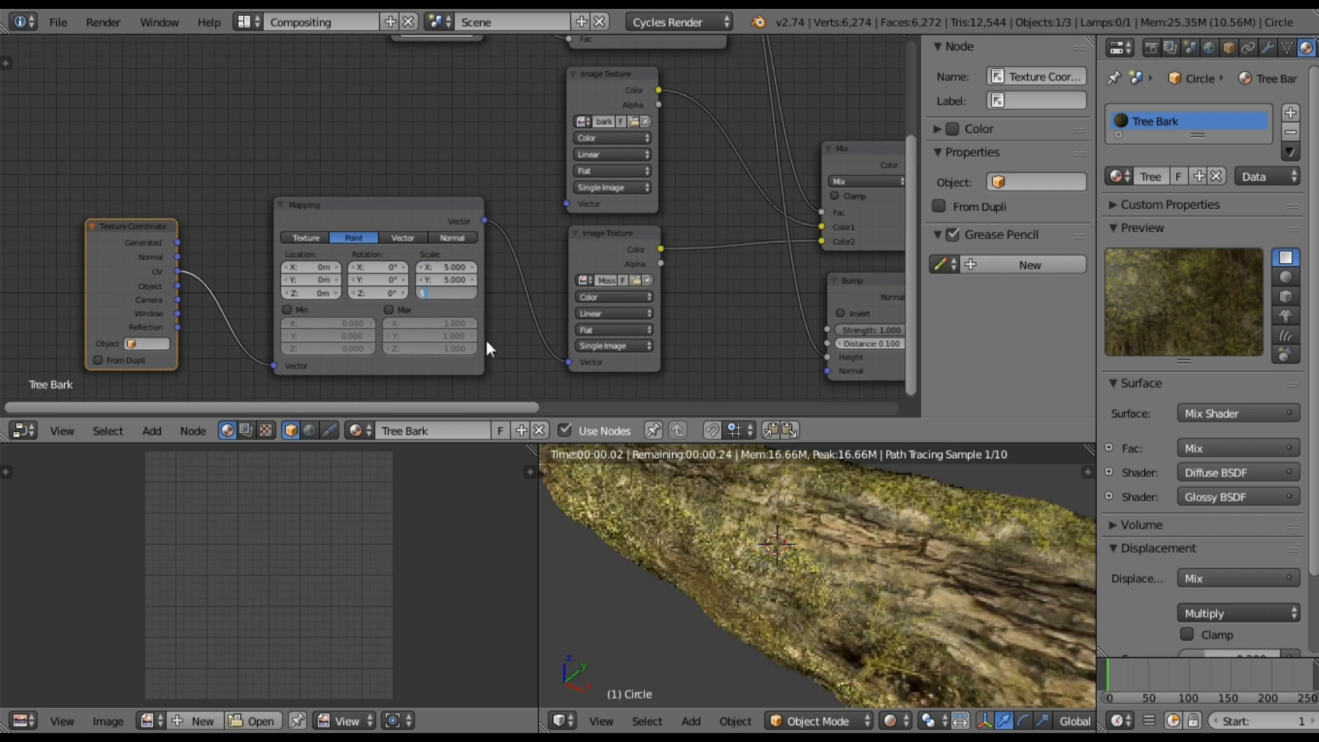
pyautogui.press('Return')
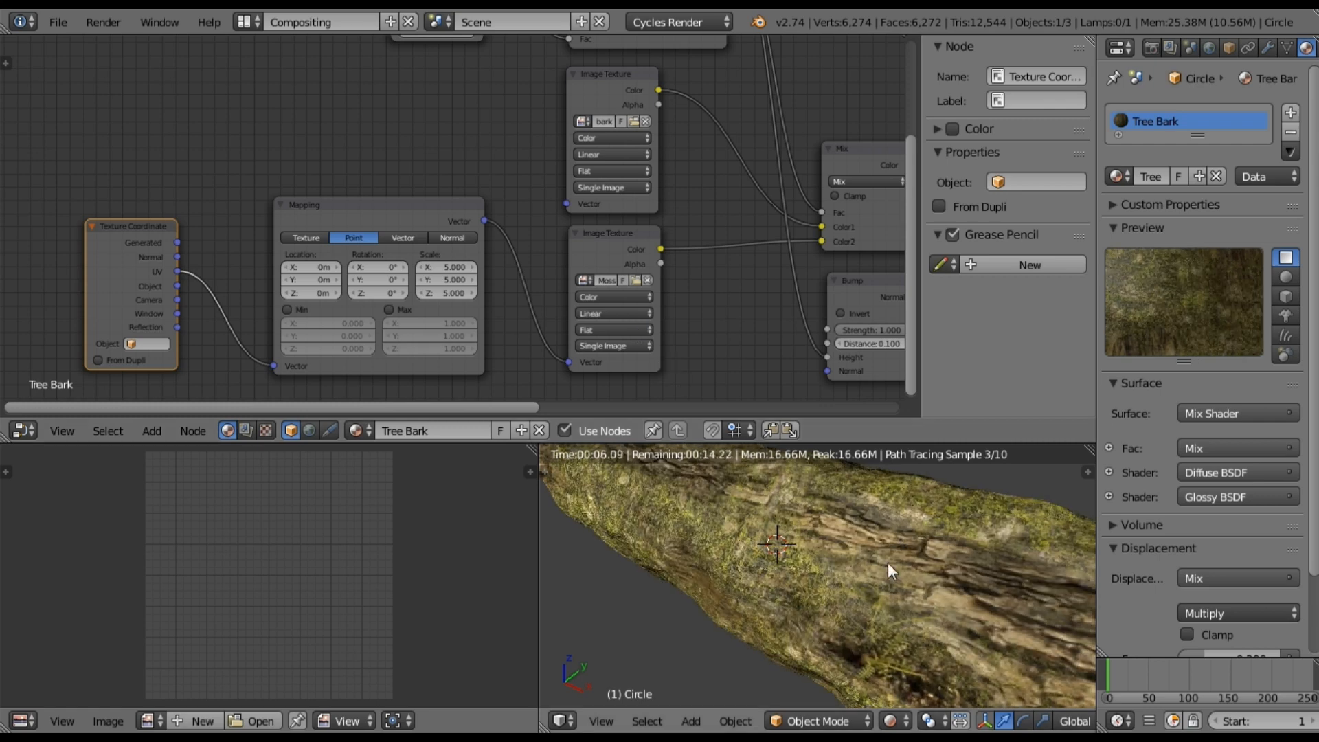
# - Examine the moss texture's scale on the rendered log and review the complete Tree Bark node tree
pyautogui.scroll(-3, 888, 562)
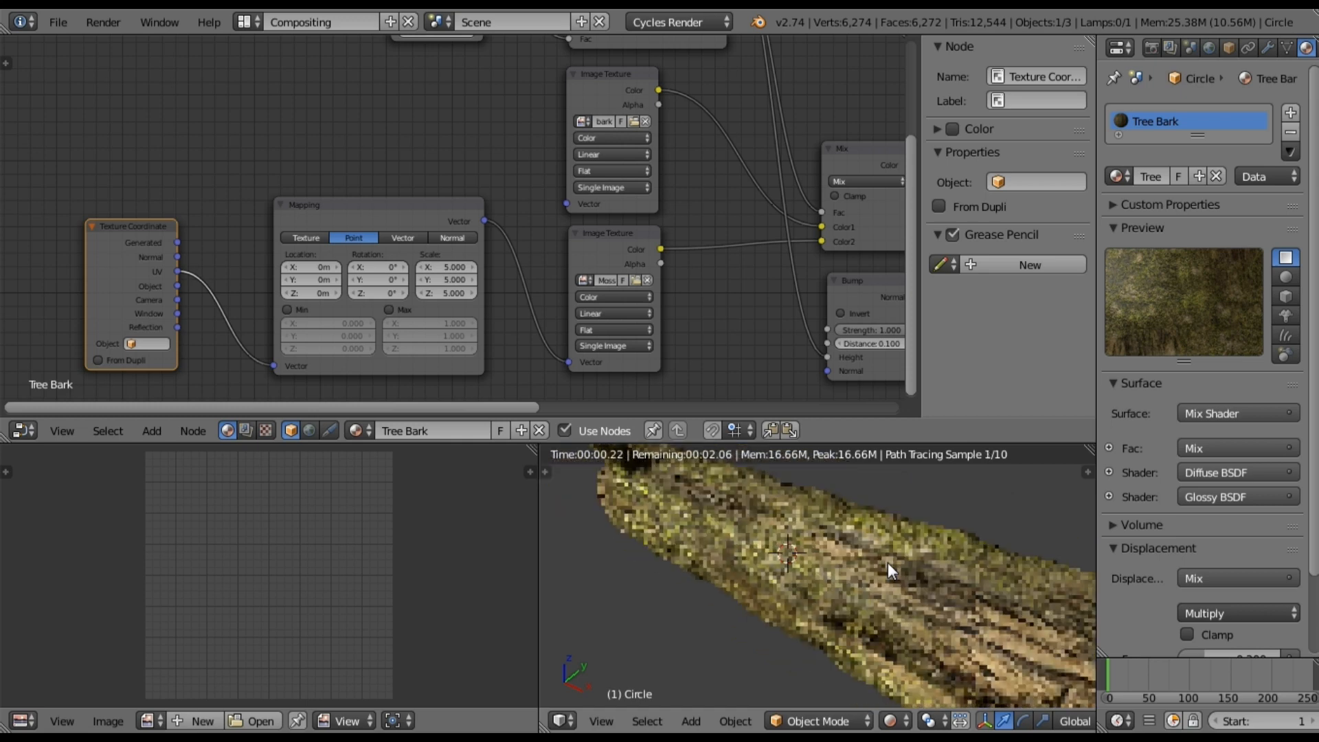
pyautogui.scroll(-1, 889, 563)
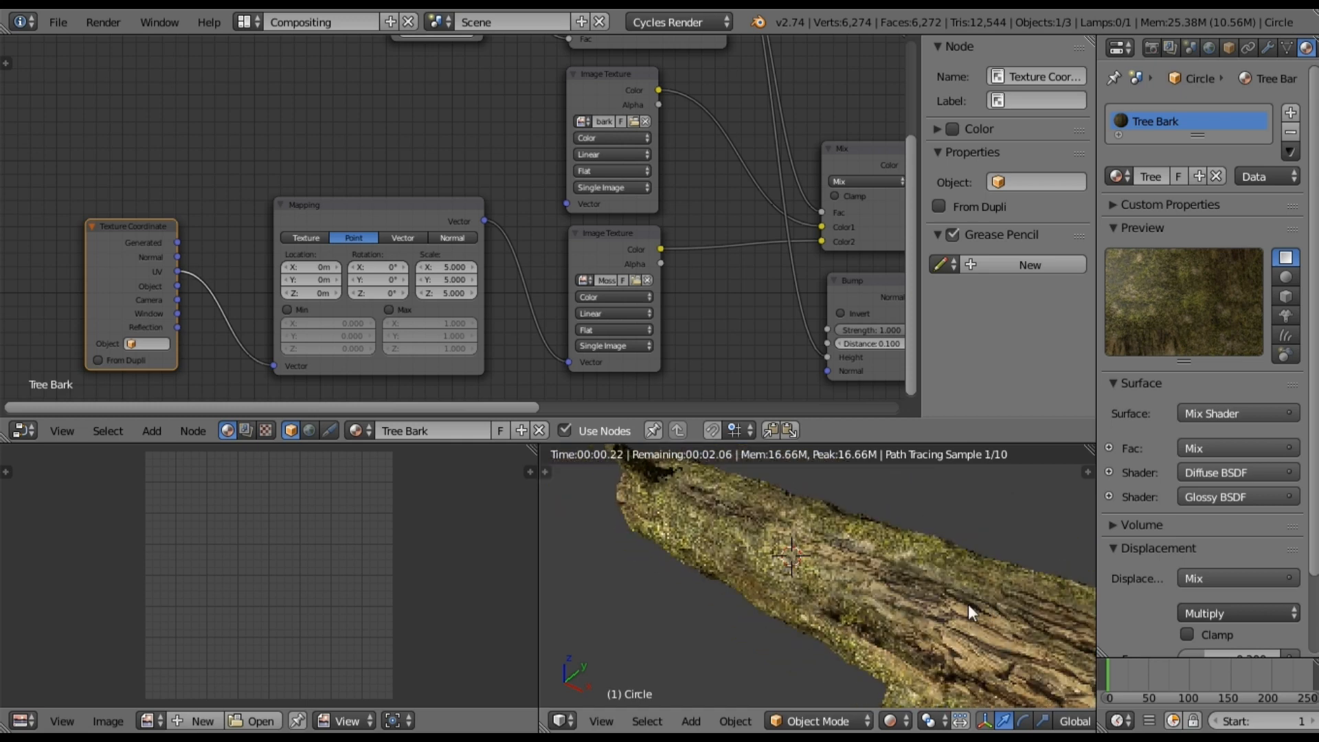
pyautogui.scroll(2, 894, 566)
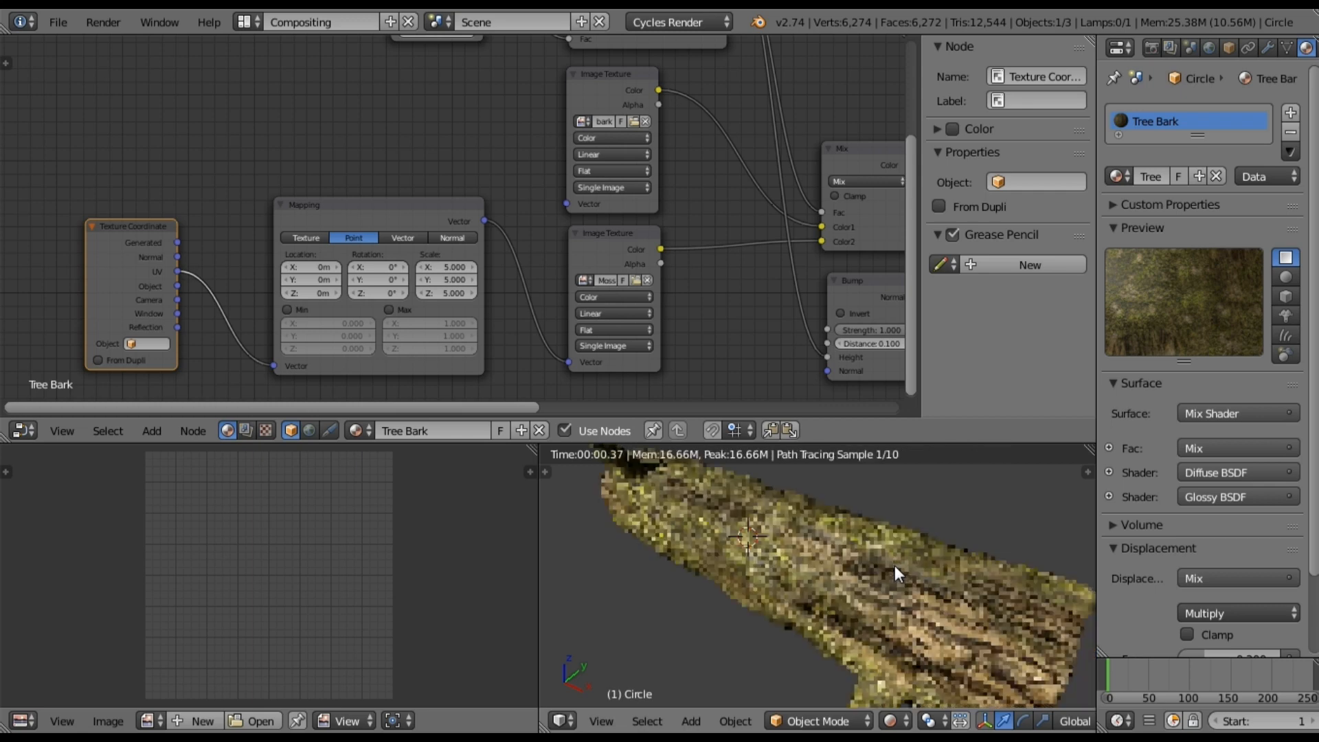
pyautogui.moveTo(894, 566); pyautogui.dragTo(887, 580, button='middle')
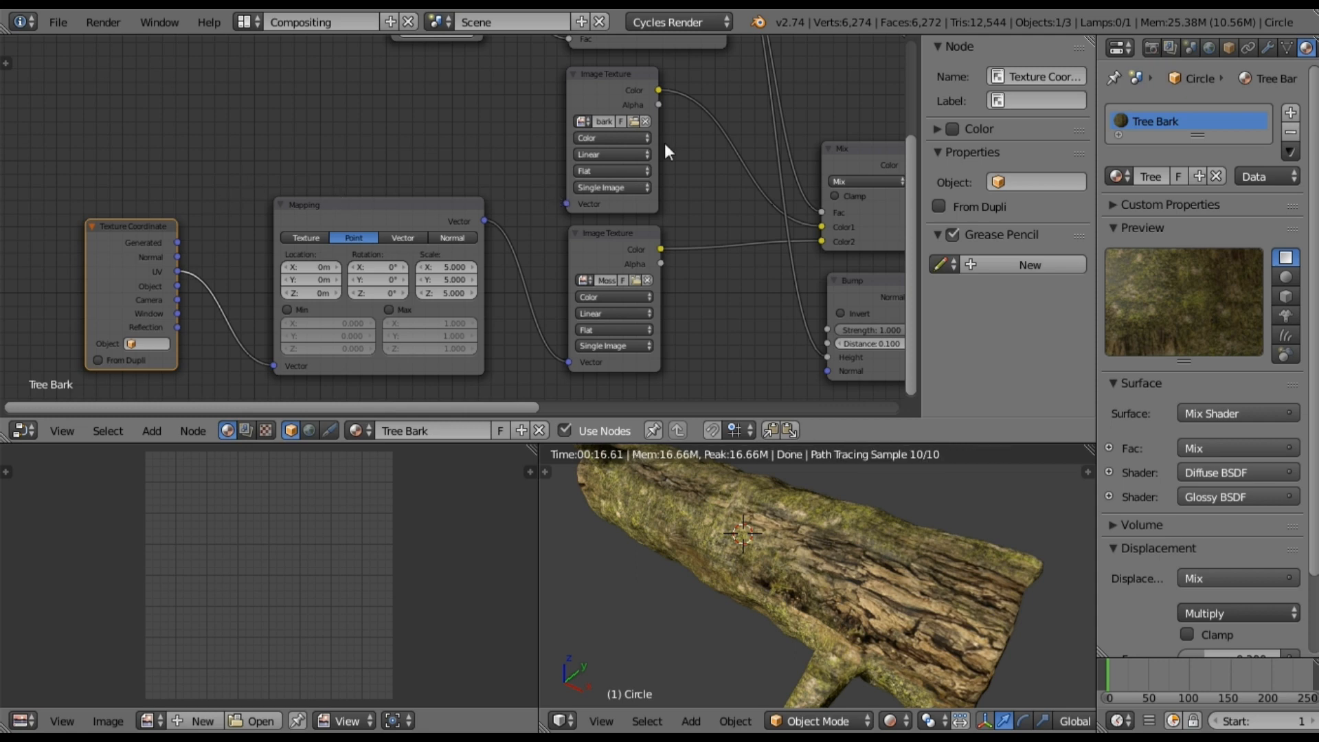
pyautogui.scroll(-1, 742, 263)
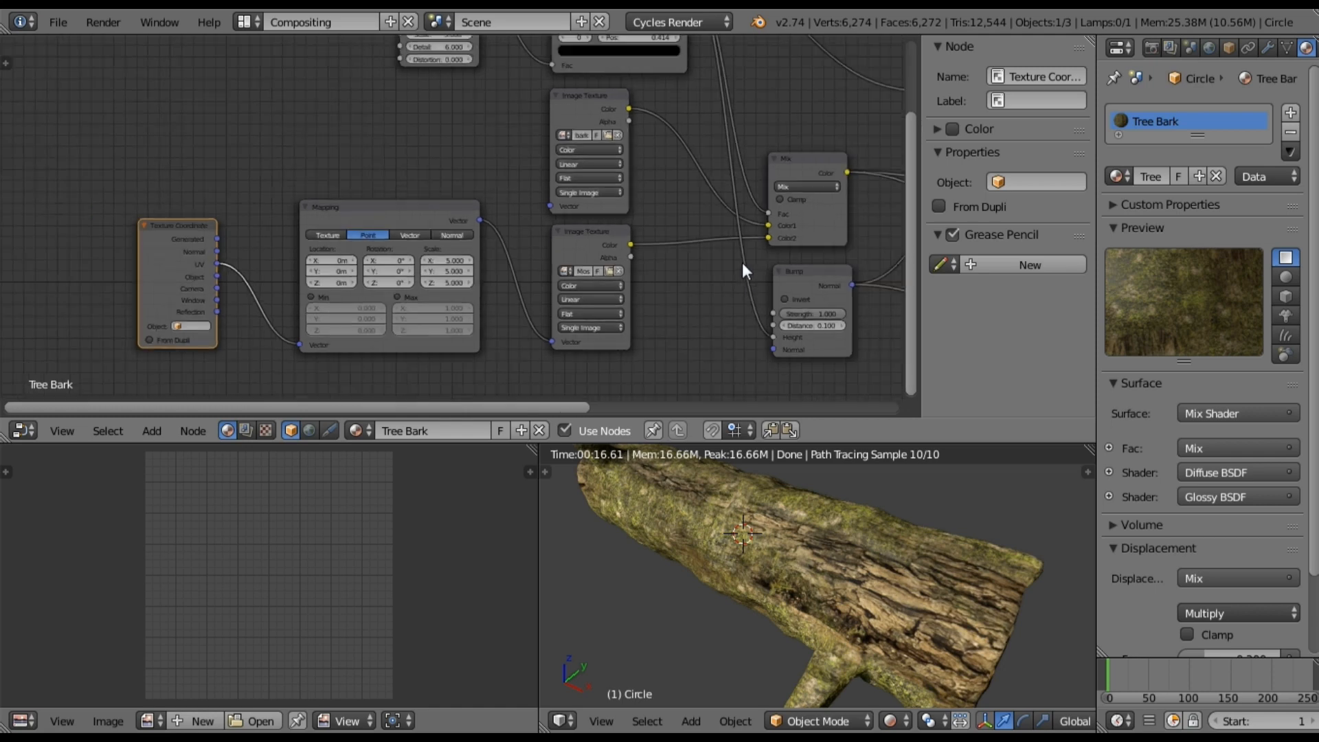
pyautogui.scroll(-1, 742, 262)
pyautogui.moveTo(633, 188); pyautogui.dragTo(560, 197, button='middle')
pyautogui.moveTo(679, 98); pyautogui.dragTo(425, 135, button='middle')
pyautogui.scroll(-6, 488, 171)
pyautogui.moveTo(450, 185); pyautogui.dragTo(488, 167, button='middle')
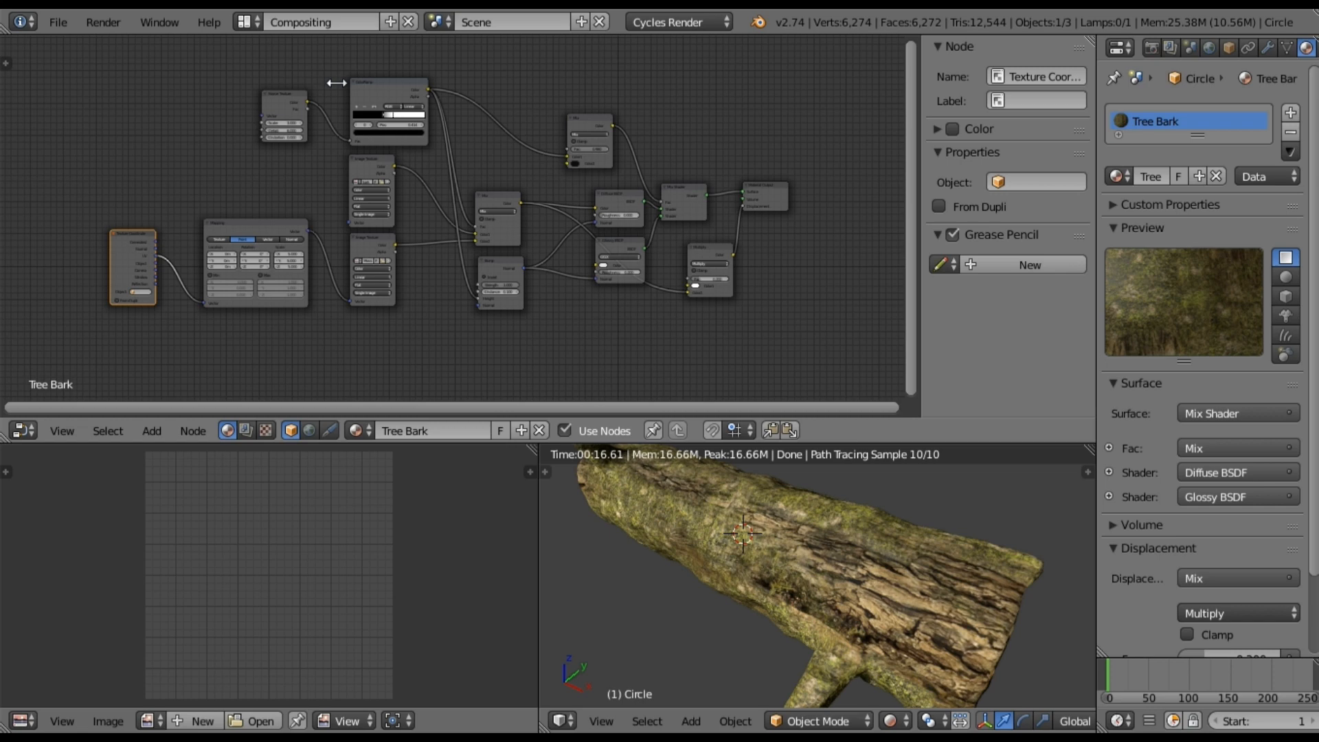
# - Switch to the Default screen layout and display the whole log with Rendered viewport shading for a final inspection
pyautogui.click(250, 23)
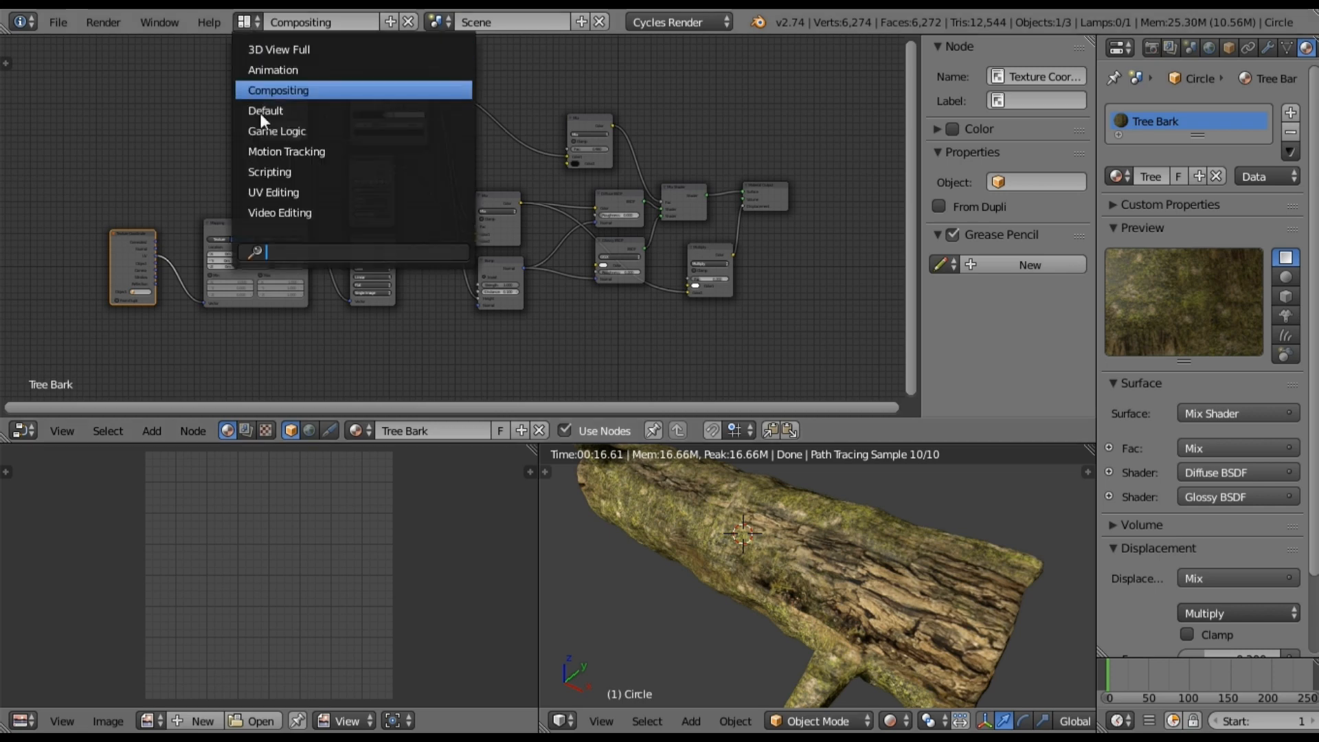
pyautogui.click(260, 112)
pyautogui.moveTo(670, 392); pyautogui.dragTo(727, 429, button='middle')
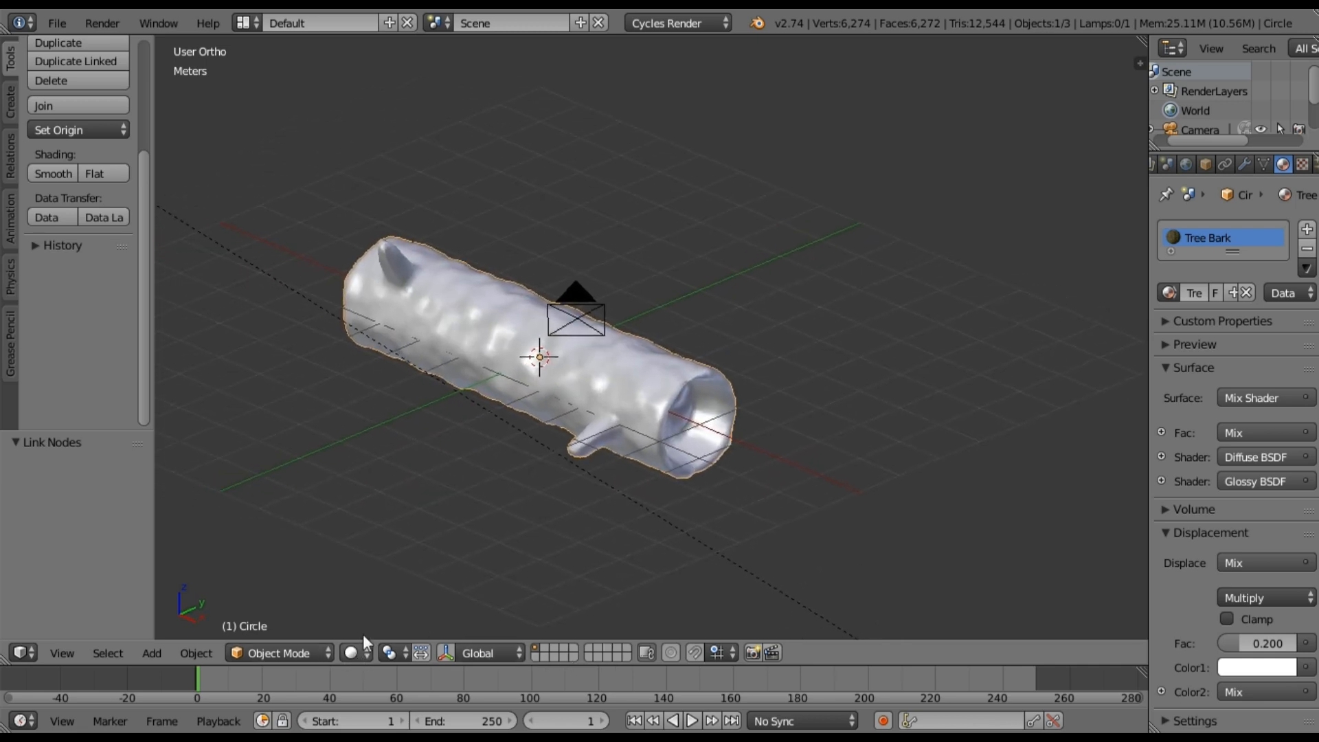
pyautogui.click(352, 652)
pyautogui.click(406, 522)
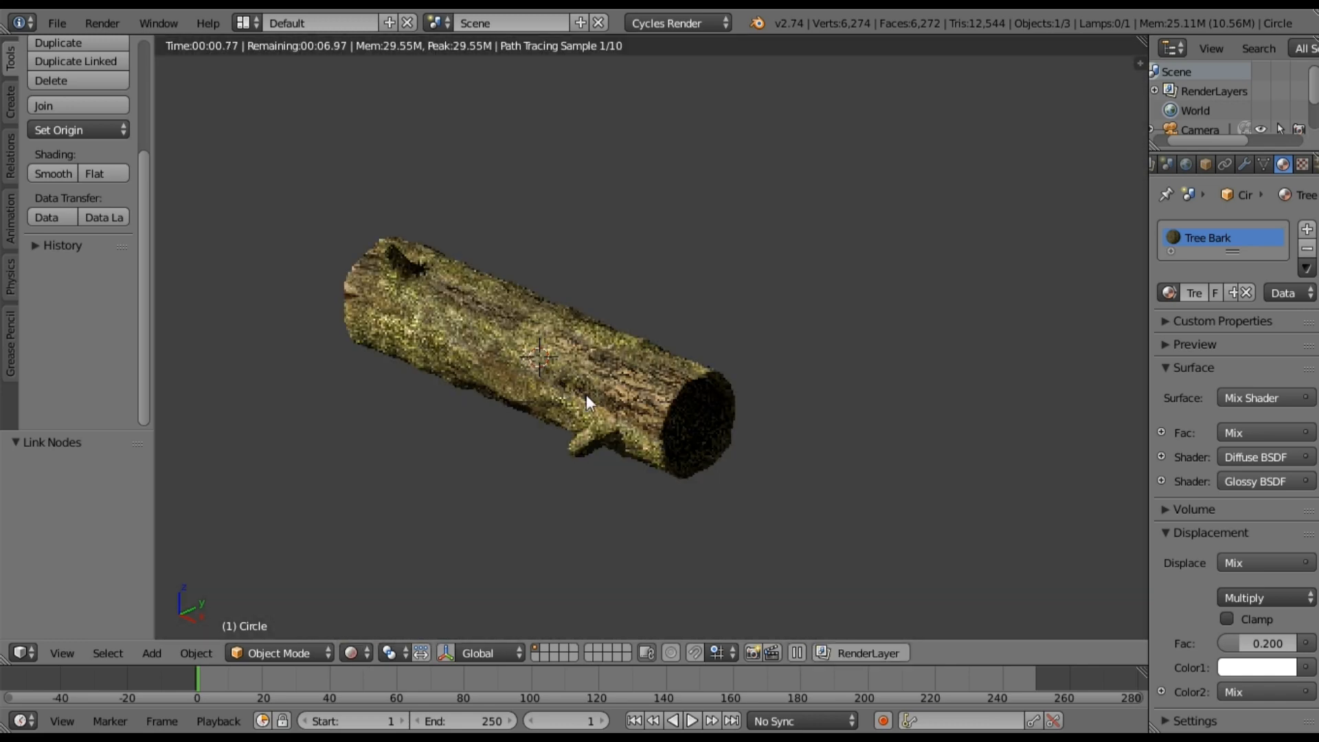
pyautogui.keyDown('shift'); pyautogui.moveTo(587, 395); pyautogui.dragTo(741, 423, button='middle'); pyautogui.keyUp('shift')
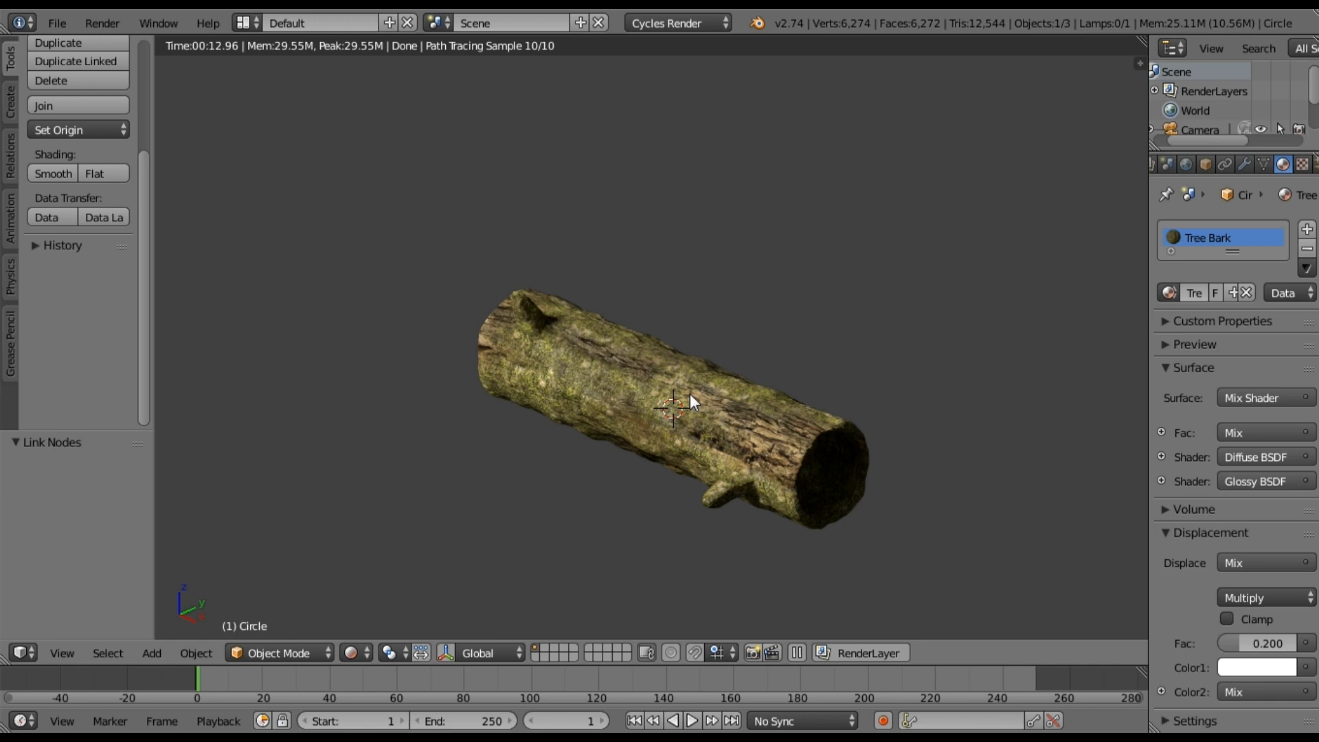
pyautogui.scroll(4, 690, 394)
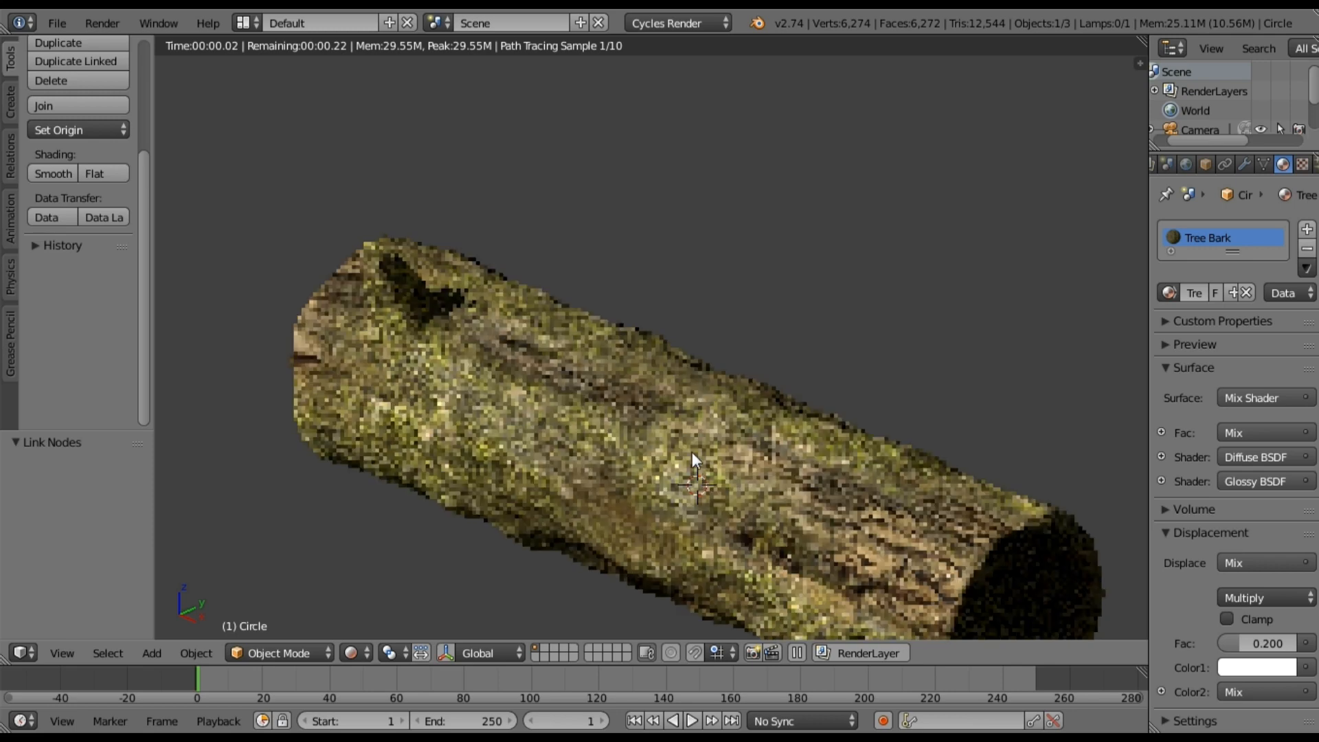
pyautogui.scroll(1, 689, 413)
pyautogui.moveTo(687, 407); pyautogui.dragTo(562, 229, button='middle')
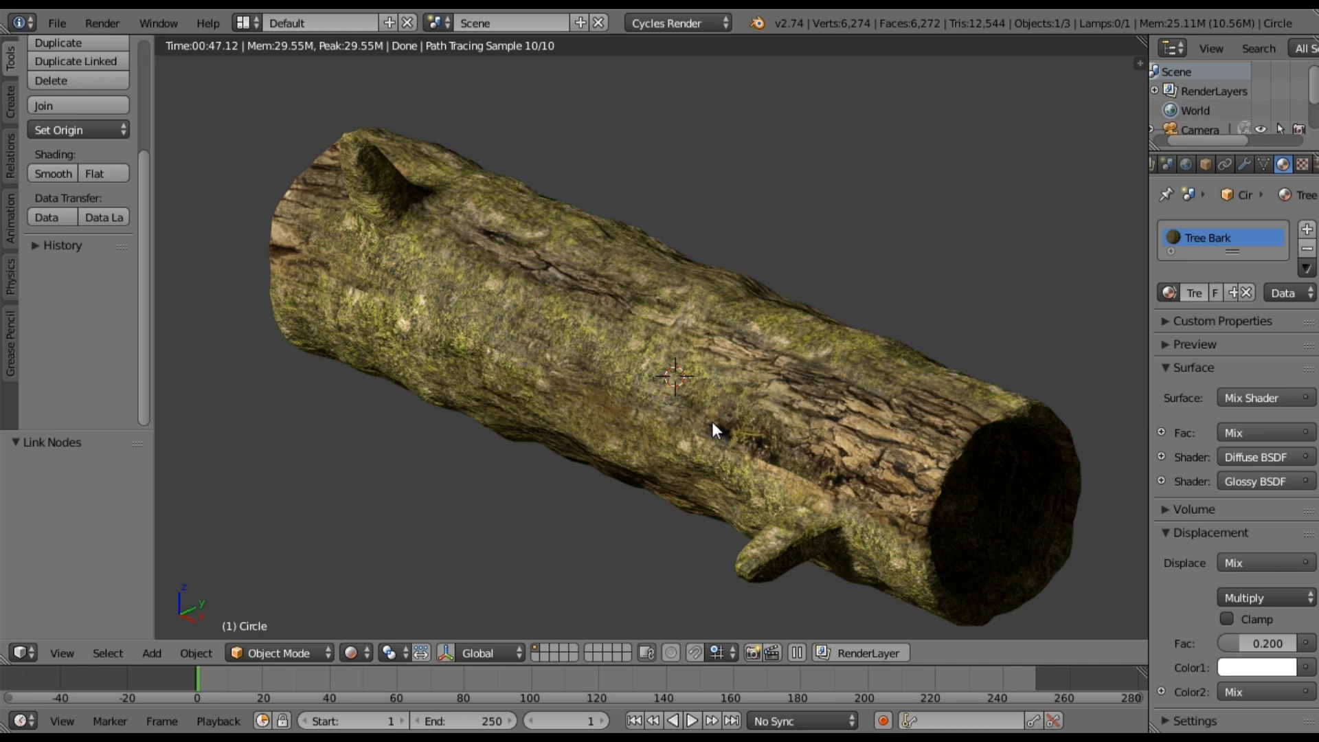
pyautogui.moveTo(712, 422); pyautogui.dragTo(719, 423, button='middle')
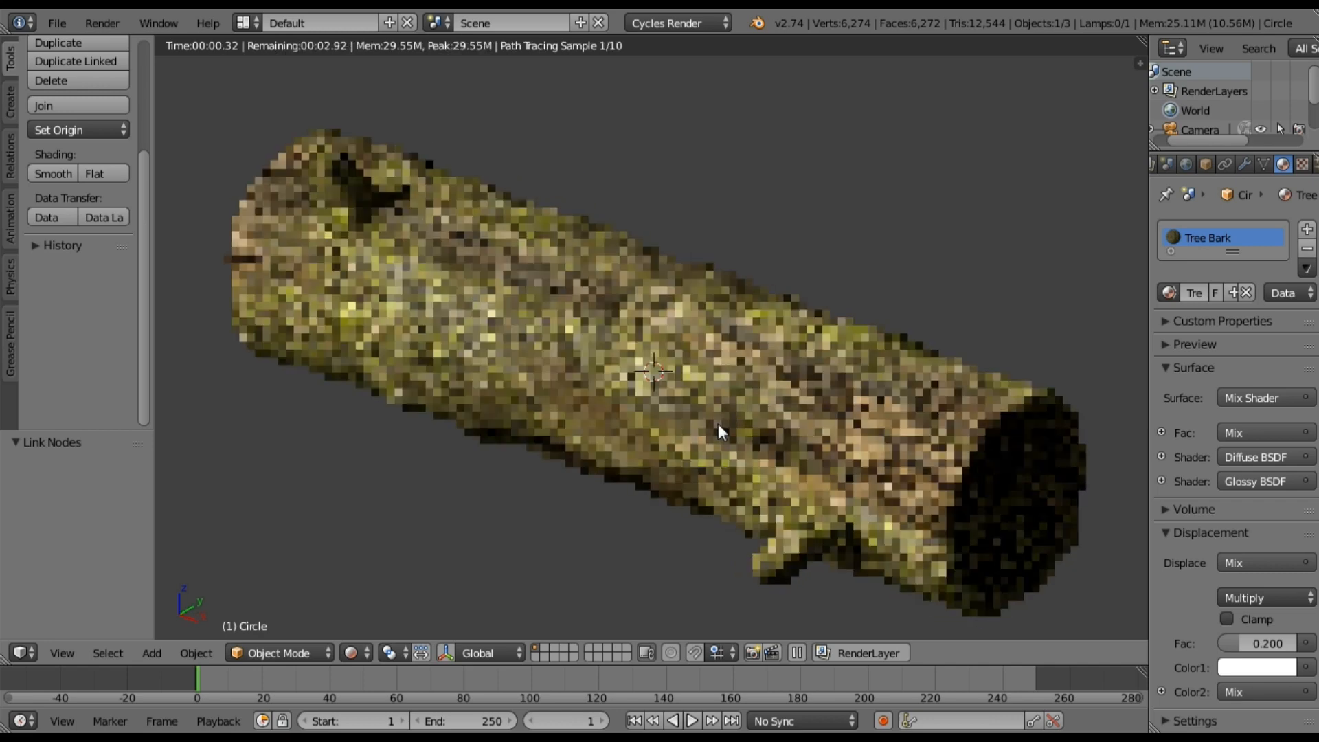